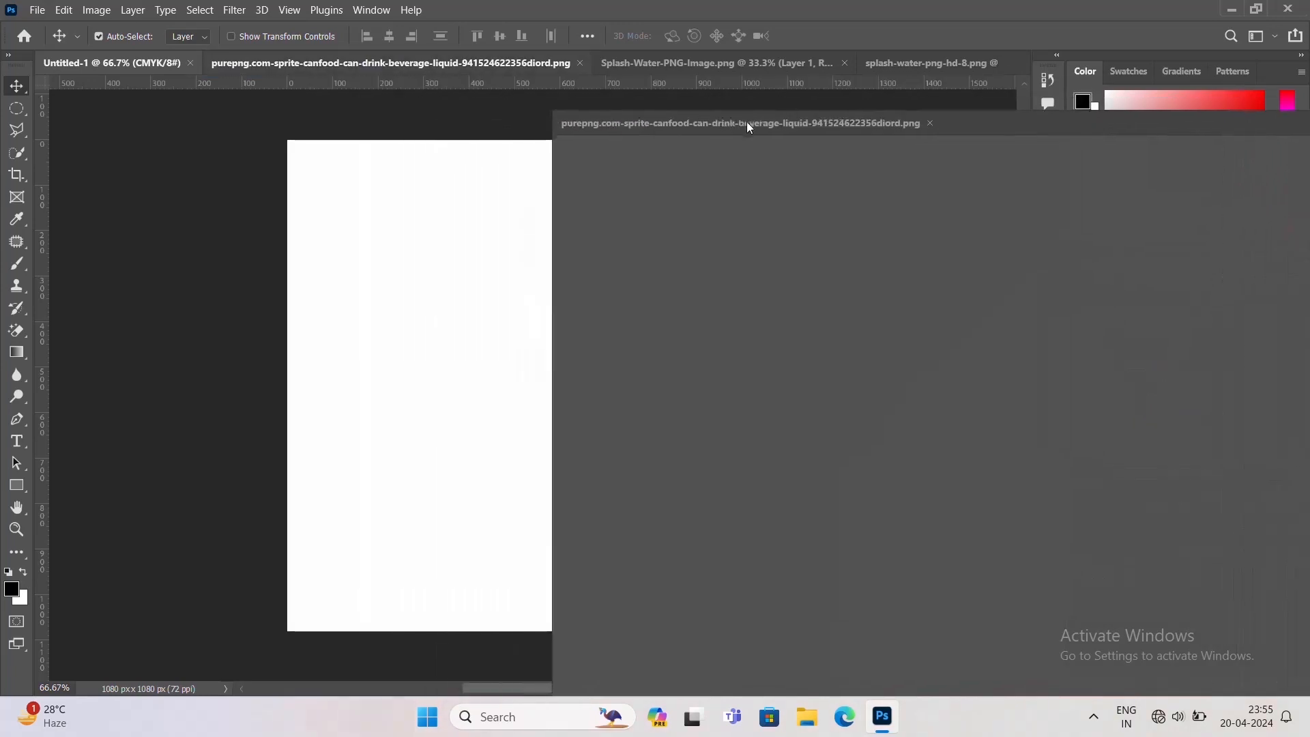
# - Copy the Sprite can image onto the Untitled-1 canvas and close its source file
pyautogui.moveTo(761, 263); pyautogui.dragTo(490, 309)
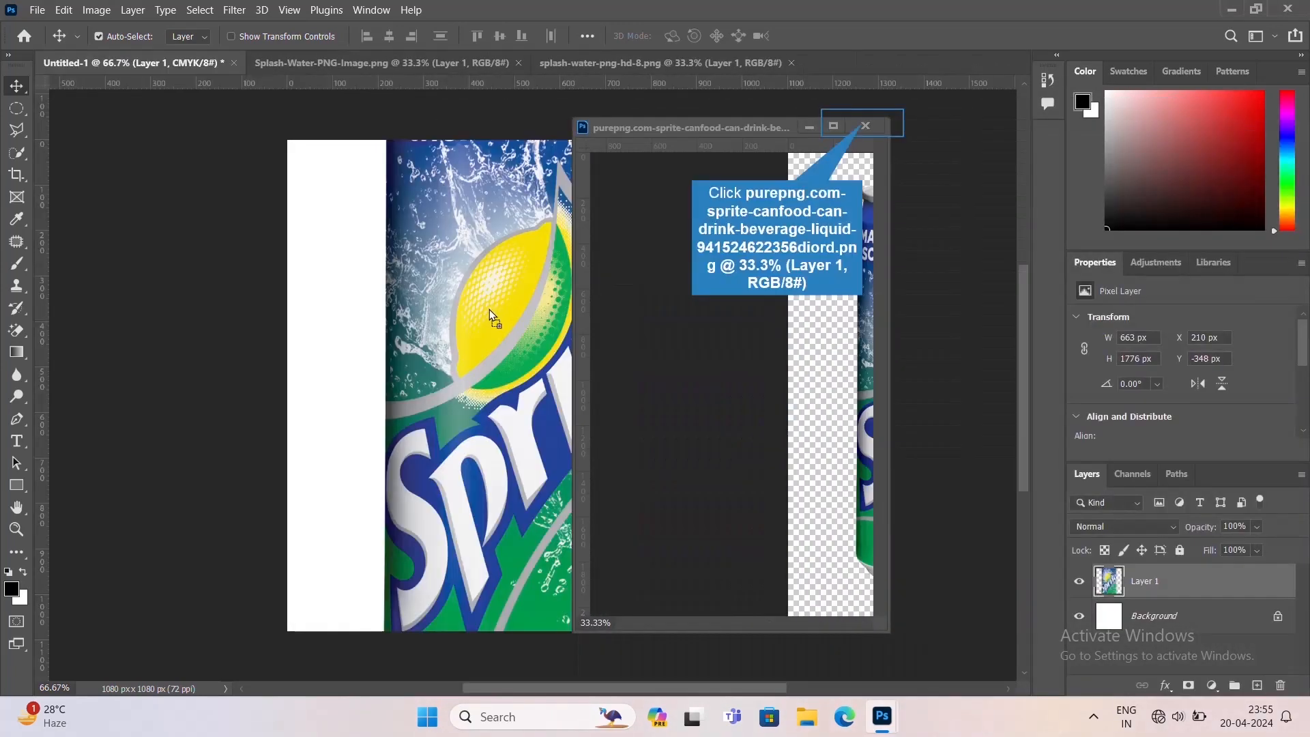
pyautogui.click(865, 125)
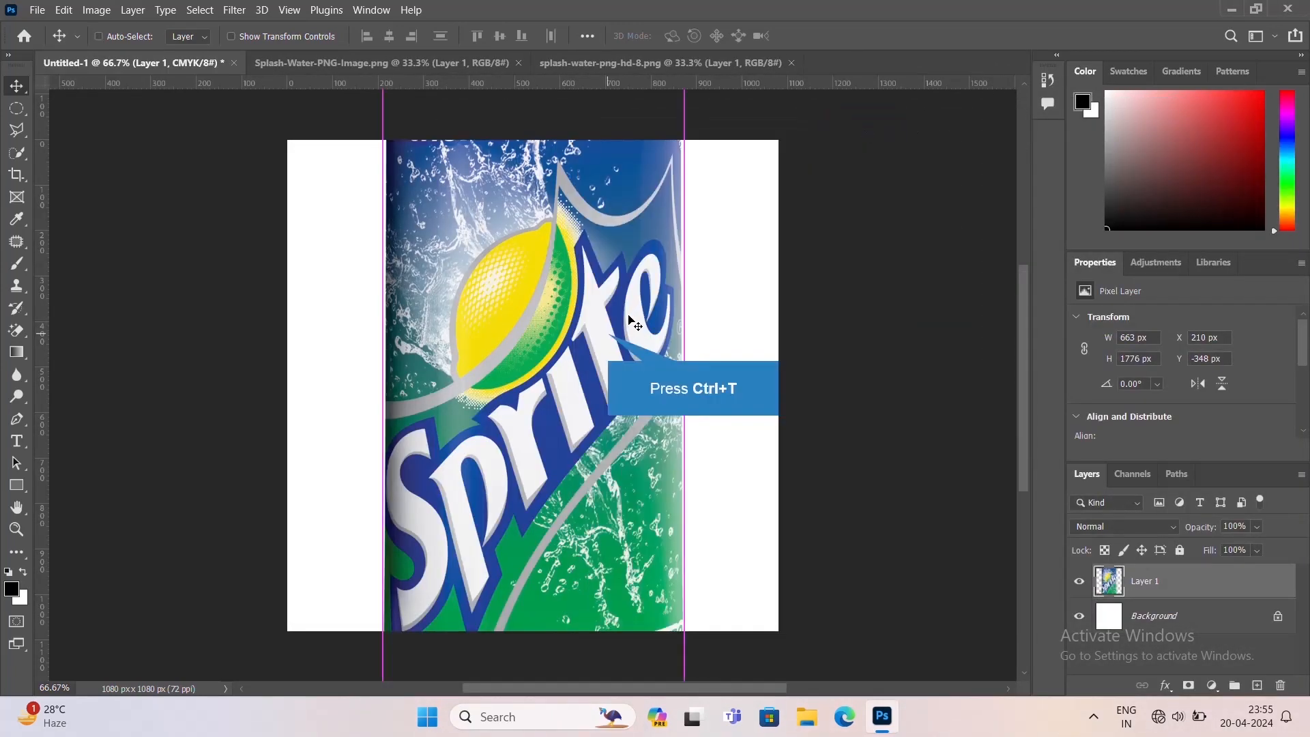
# - Scale the Sprite can down around its centre to about 418 × 1019 px so it fits inside the canvas
pyautogui.hotkey('ctrl', 't')
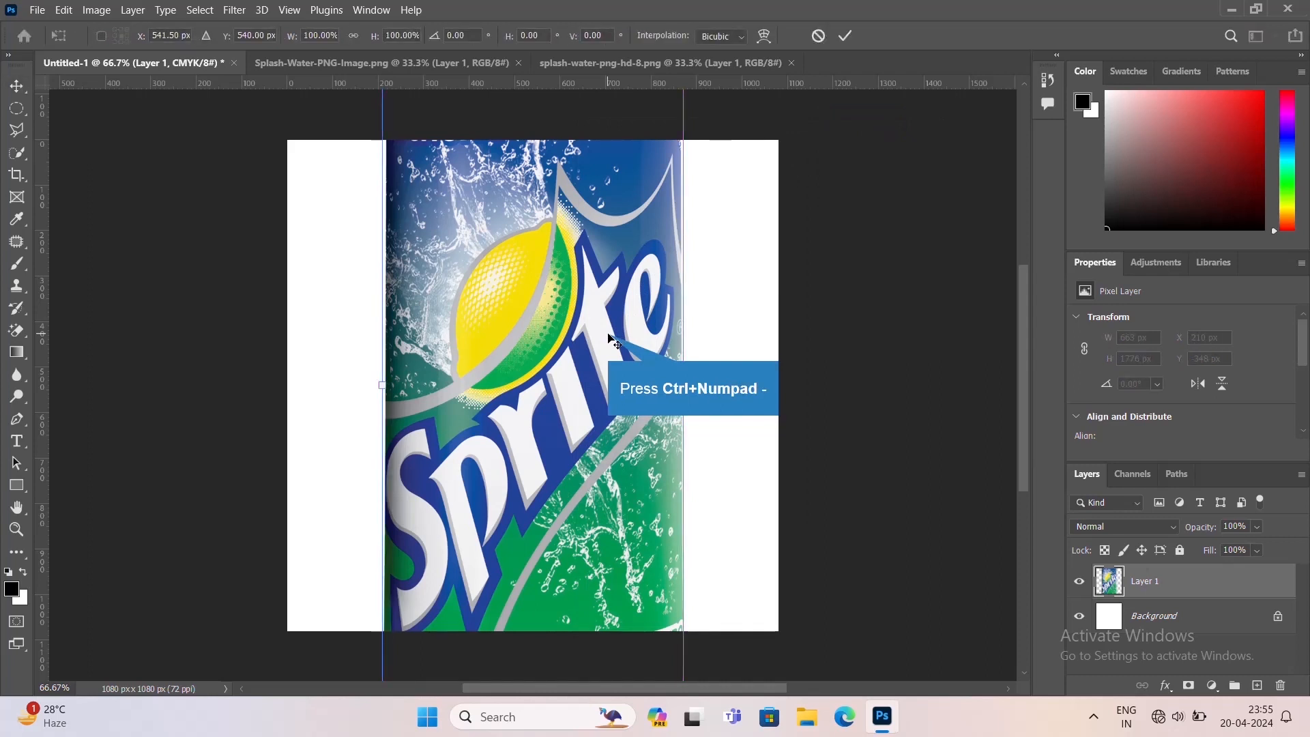
pyautogui.press('ctrl+KP_Subtract')
pyautogui.press('ctrl+KP_Subtract')
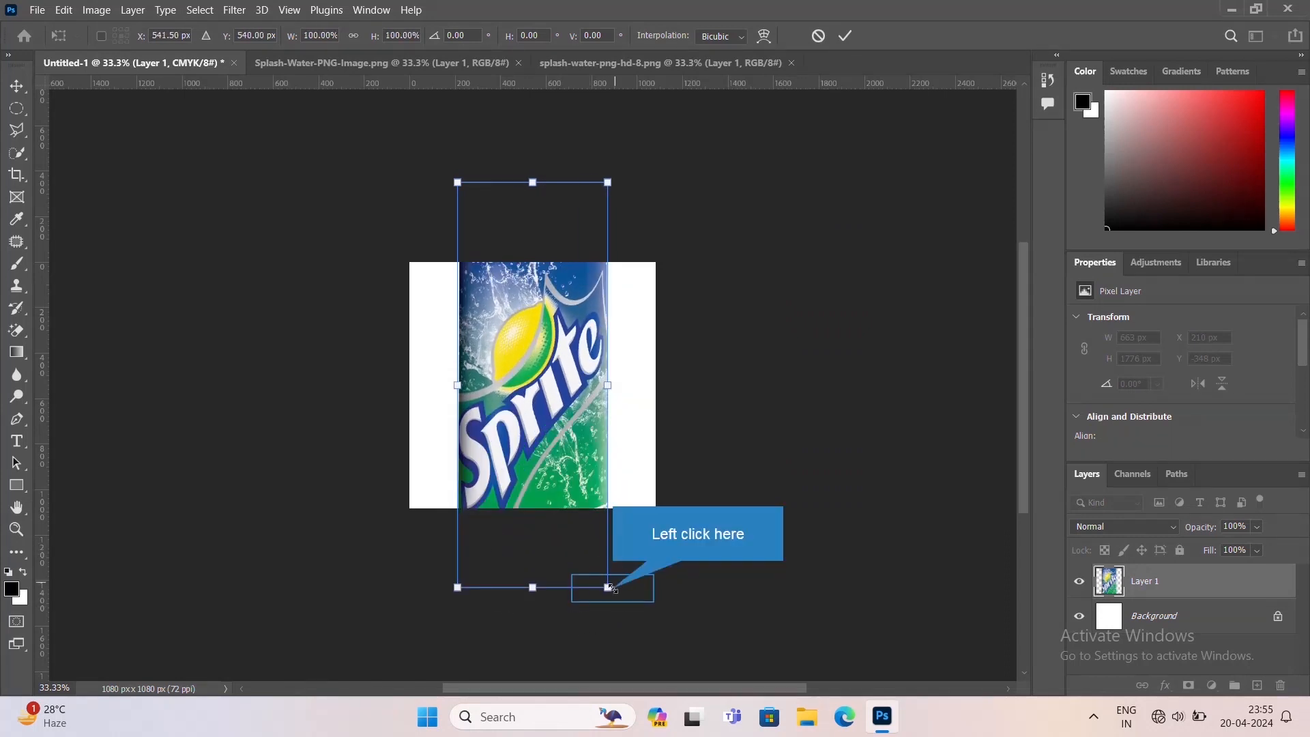
pyautogui.moveTo(606, 586); pyautogui.dragTo(574, 484)
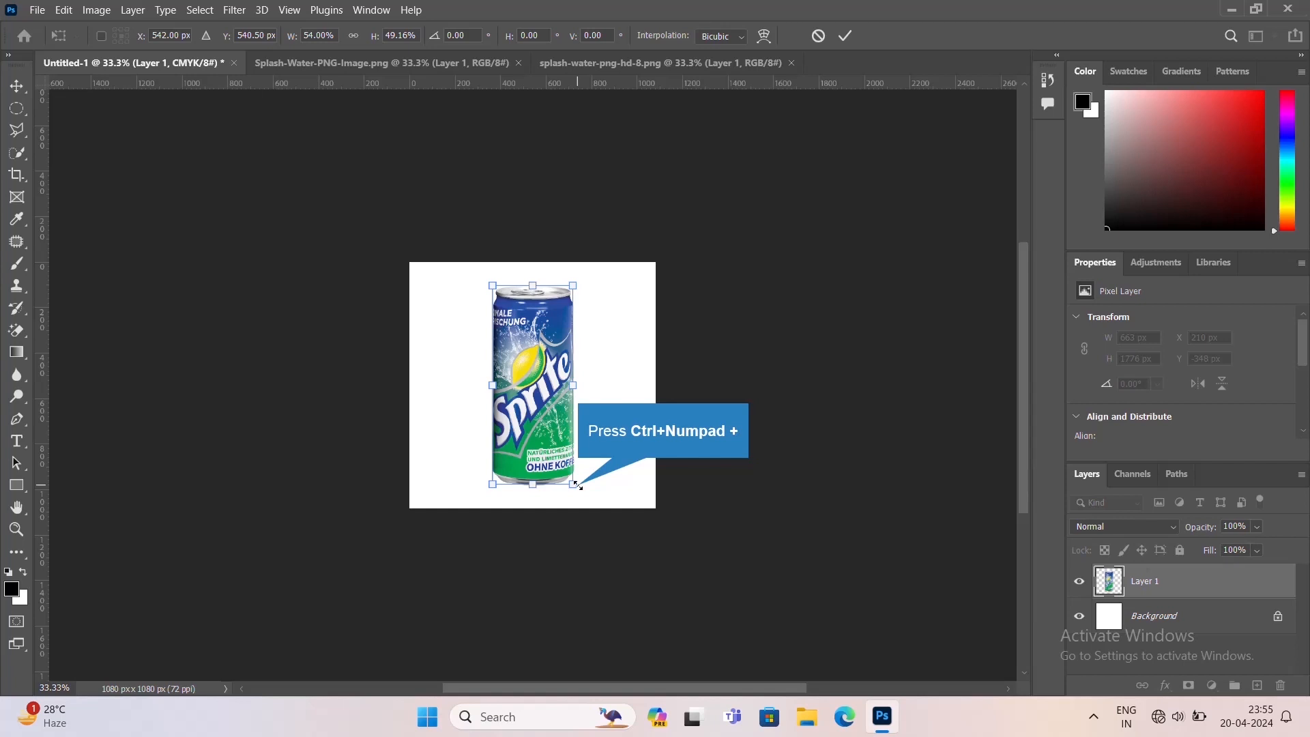
pyautogui.hotkey('ctrl', '+')
pyautogui.hotkey('ctrl', '+')
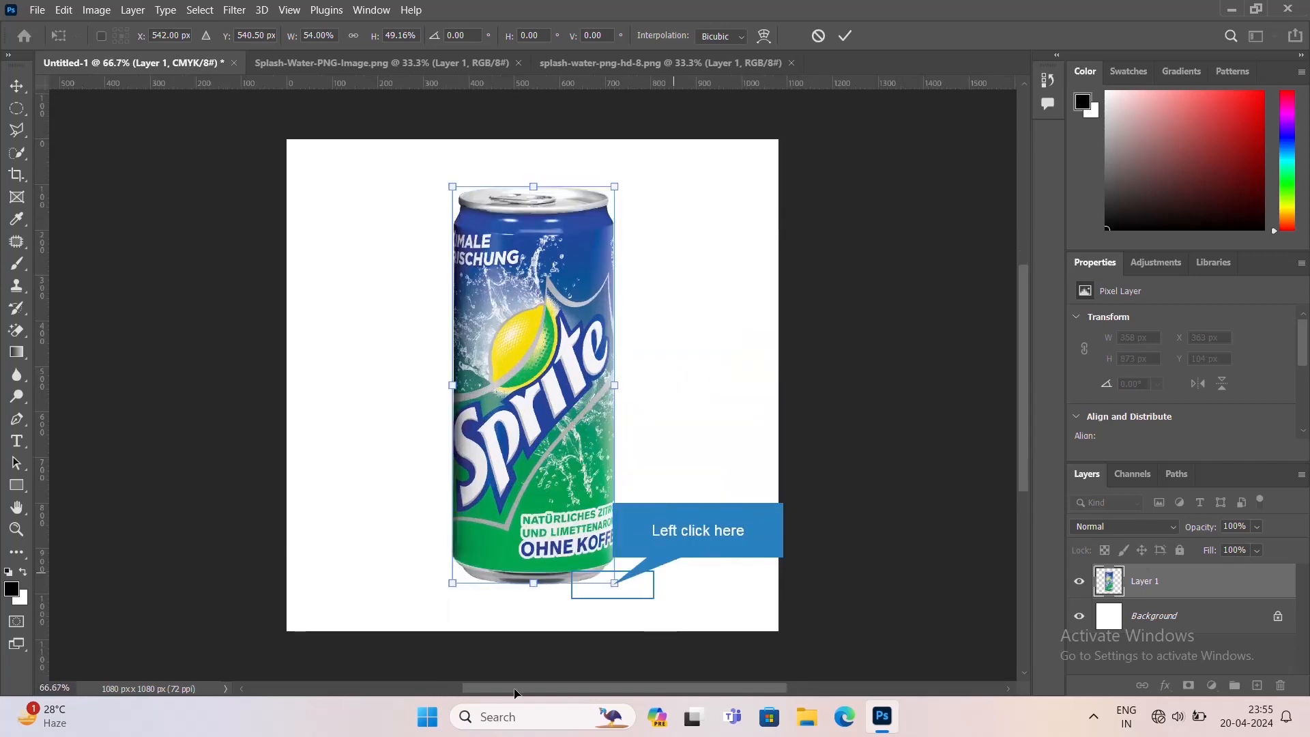
pyautogui.click(614, 585)
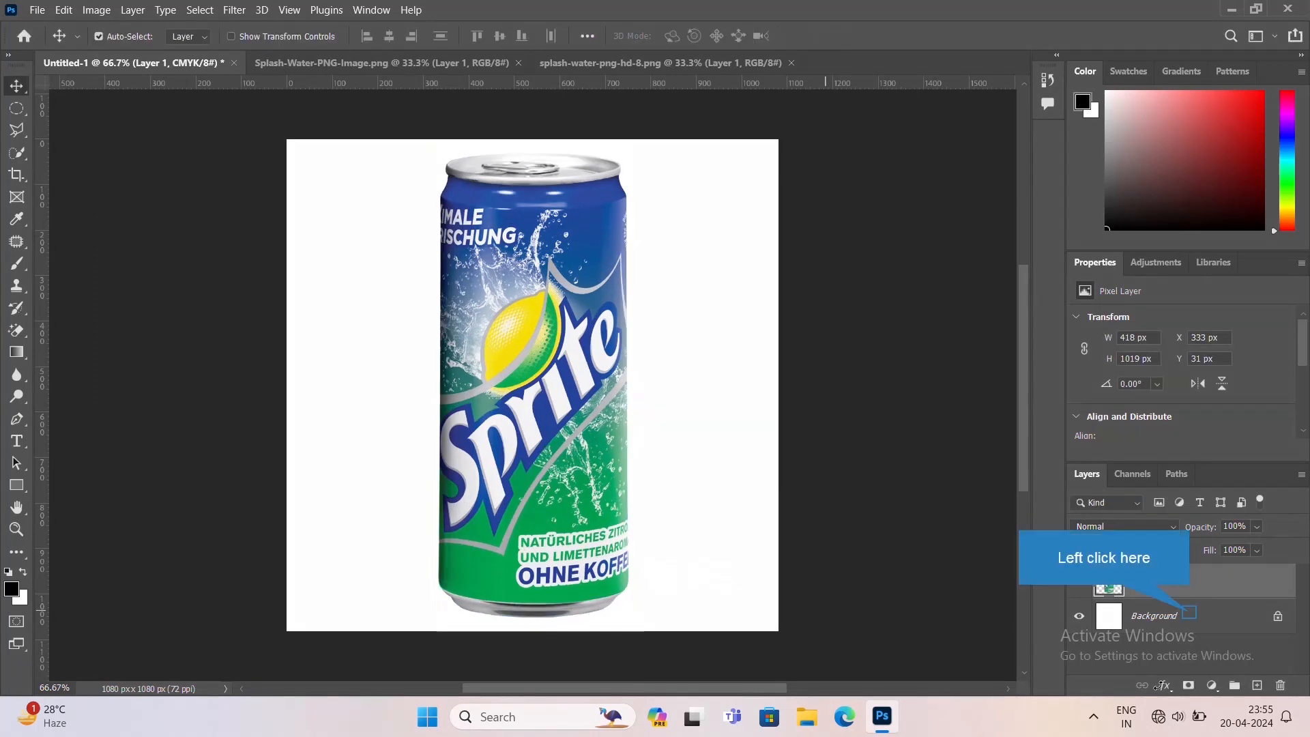
# - Create a new Normal-mode layer directly above the Background layer, beneath the can
pyautogui.click(1191, 617)
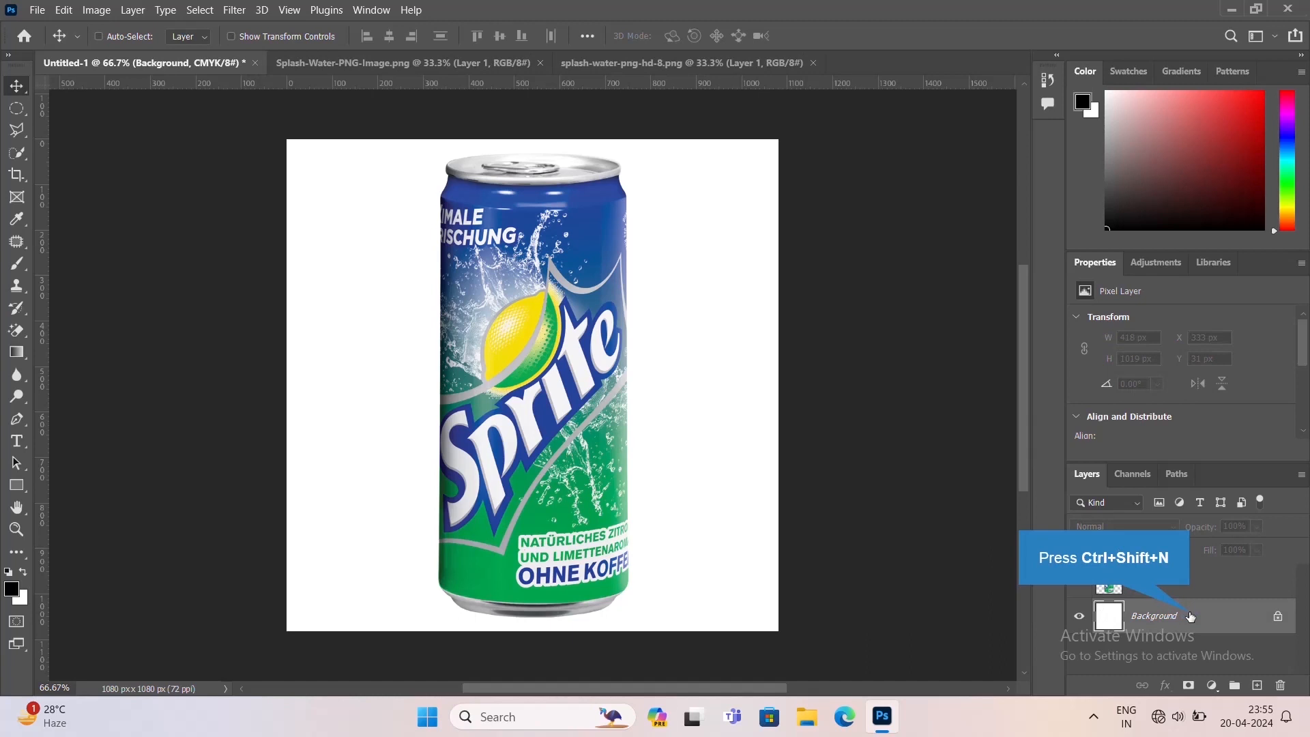
pyautogui.hotkey('ctrl', 'shift', 'n')
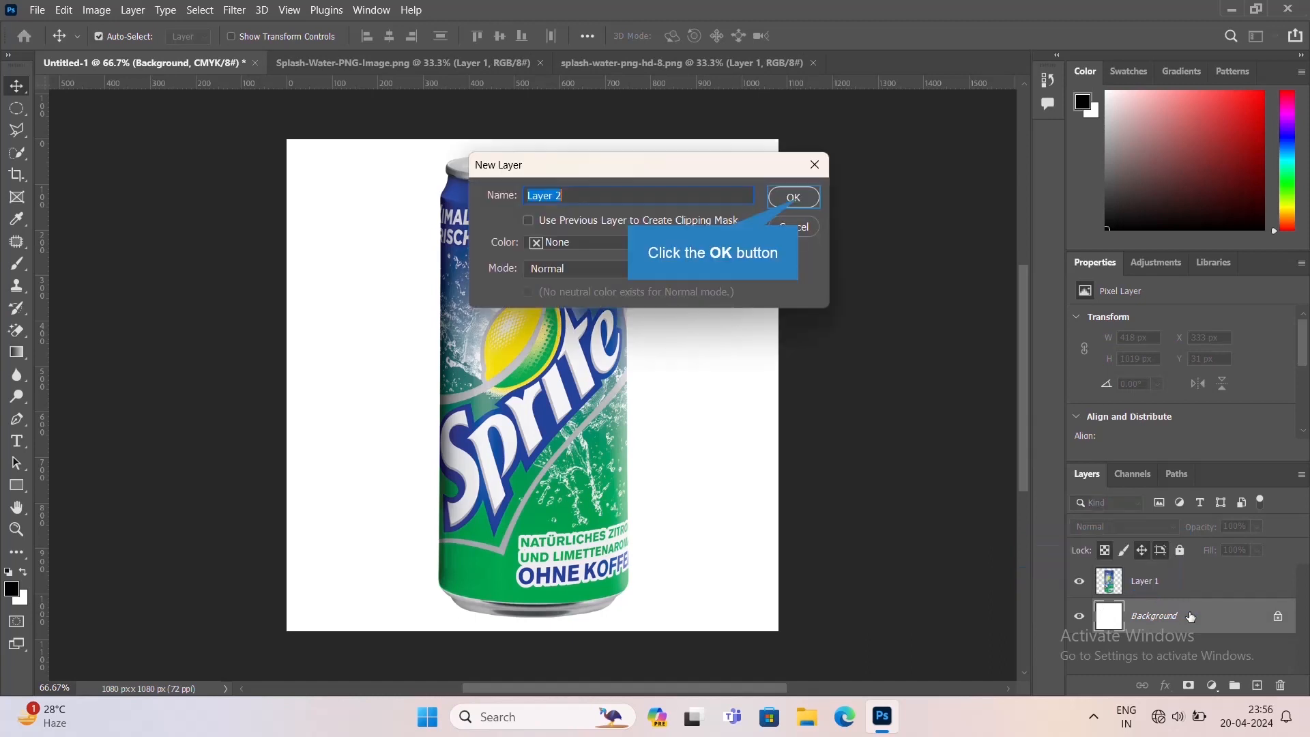
pyautogui.click(793, 198)
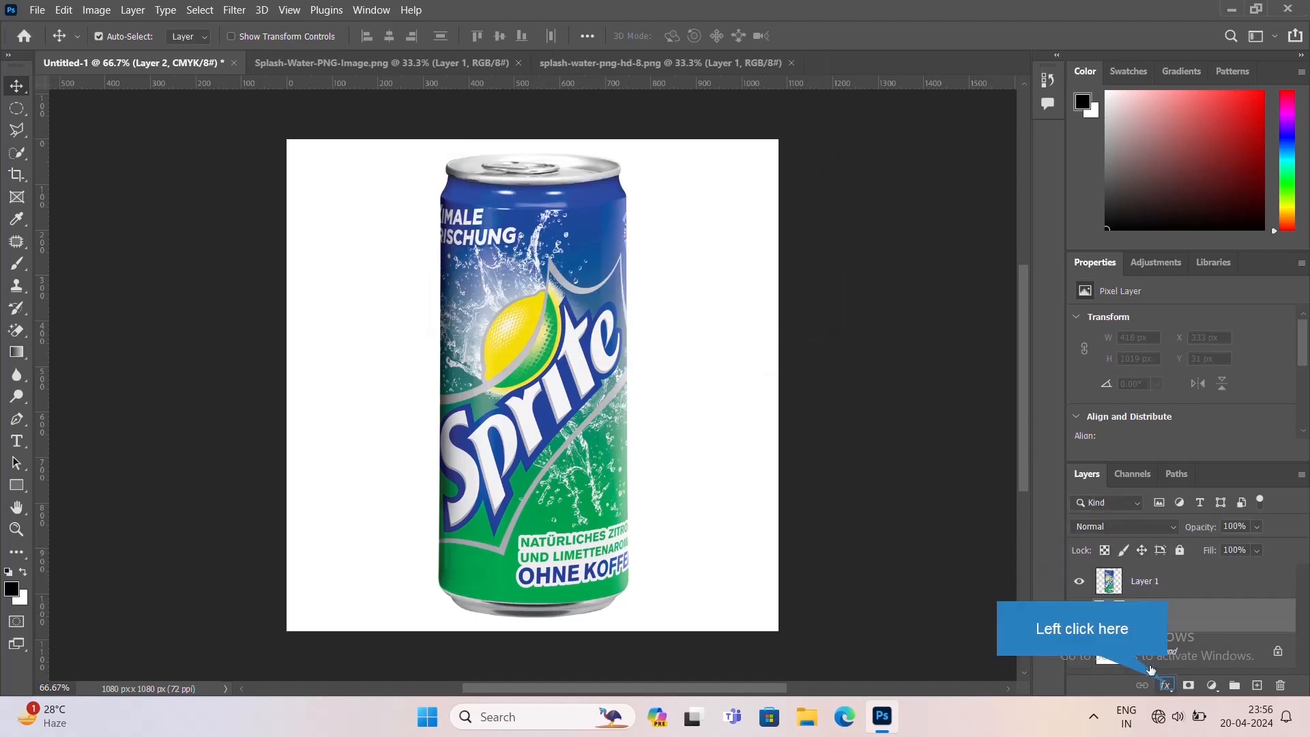
# - Add a Gradient Overlay to the new layer and set its 0% colour stop to a dark blue sampled from the can's upper part
pyautogui.click(1167, 685)
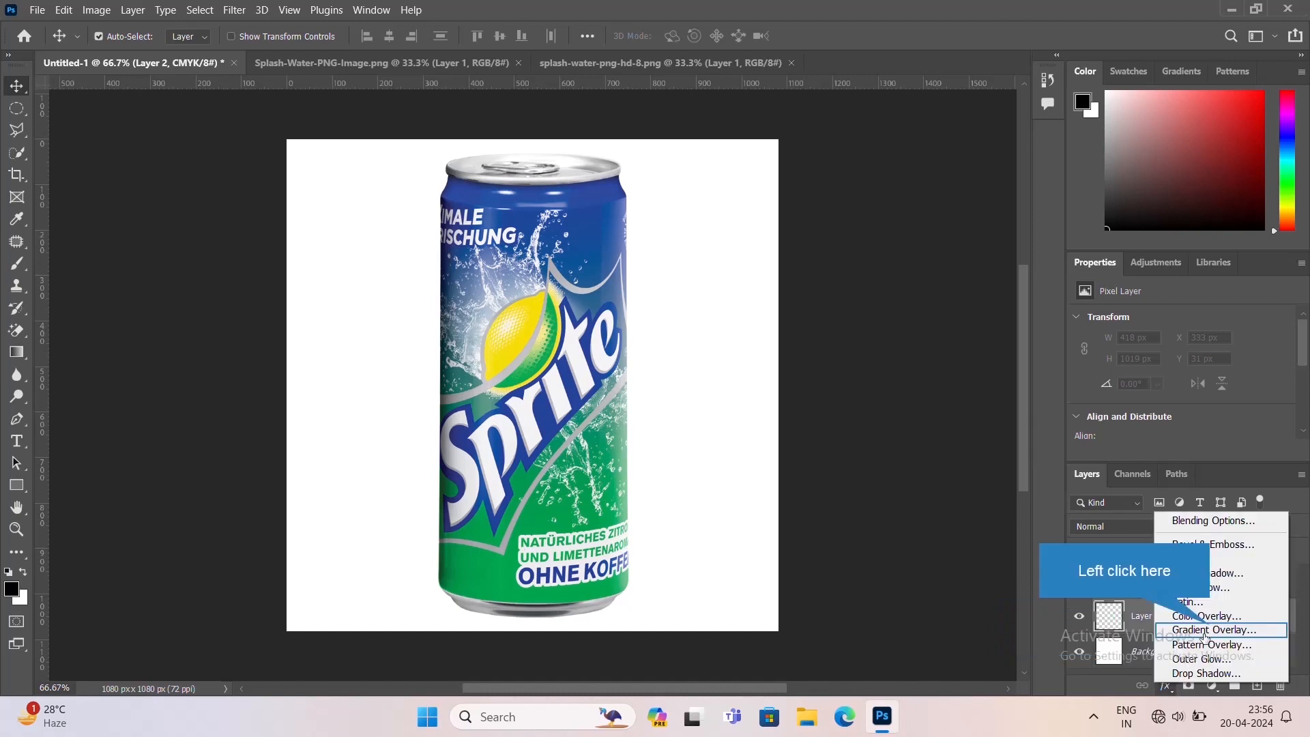
pyautogui.click(1212, 630)
pyautogui.click(983, 236)
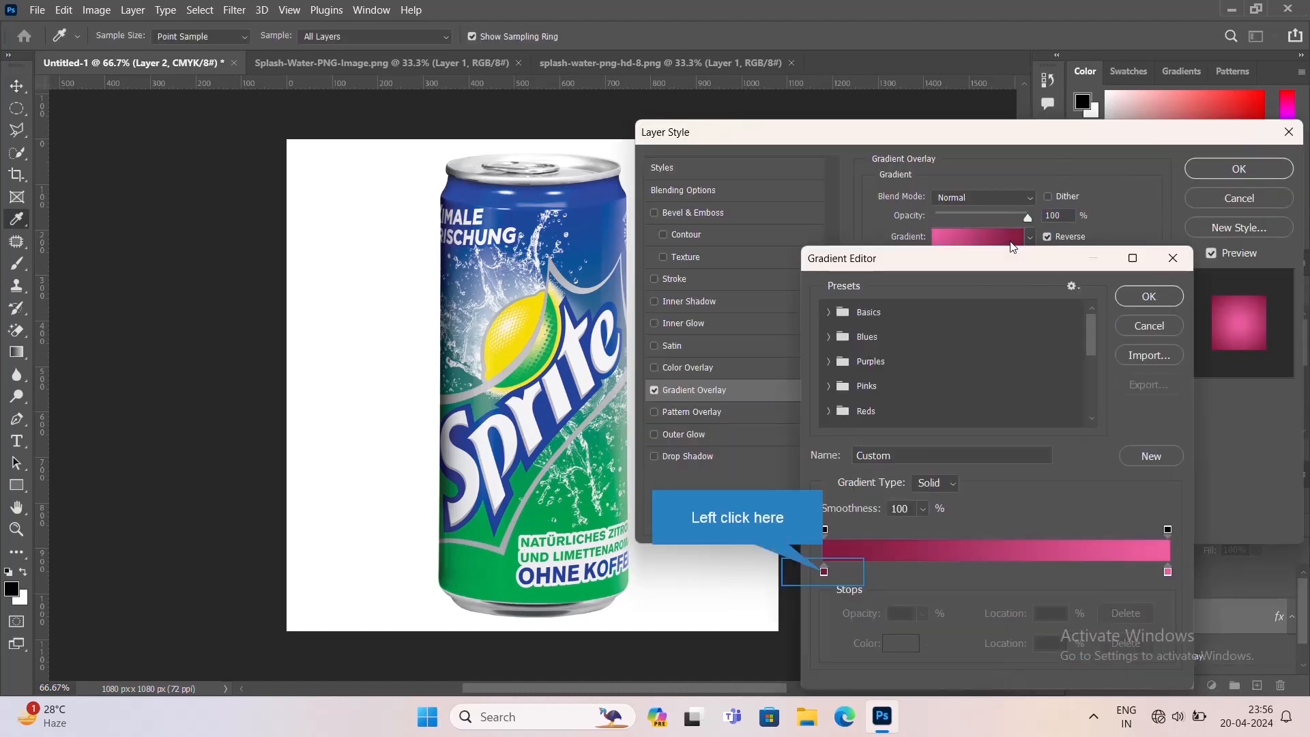
pyautogui.click(825, 572)
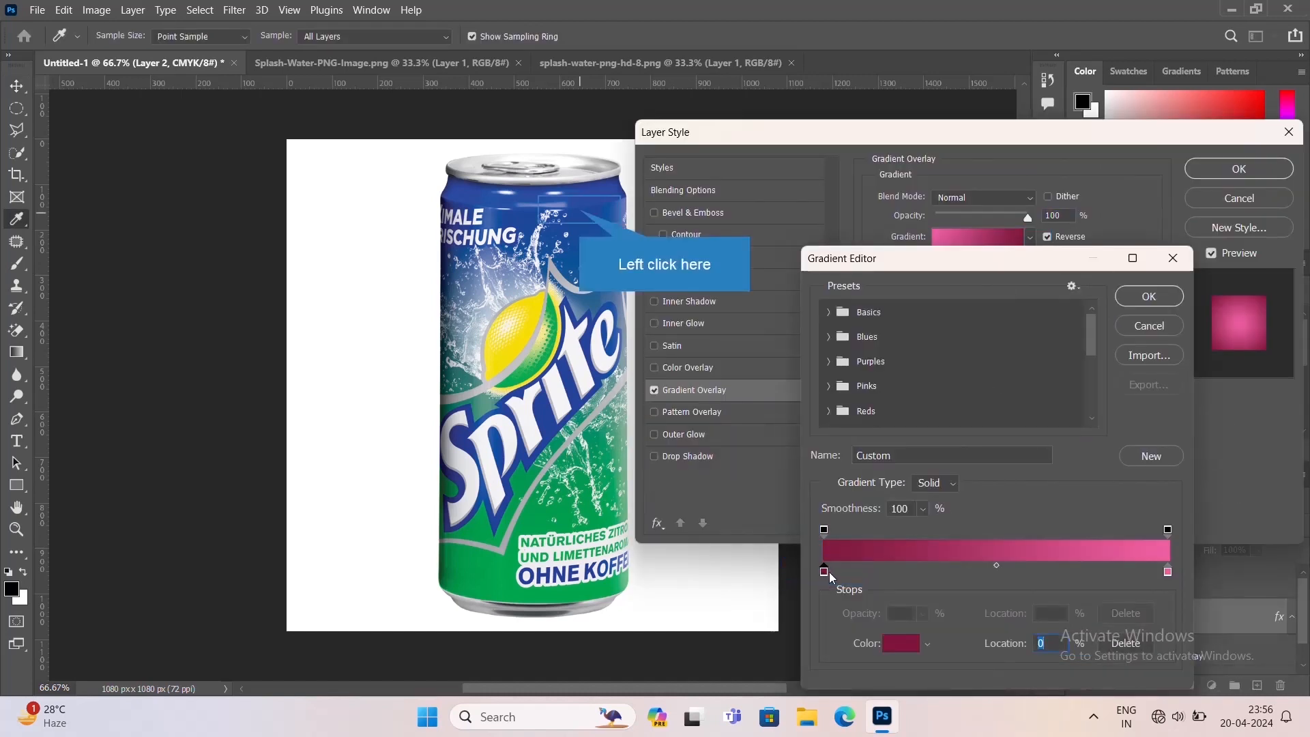
pyautogui.click(584, 210)
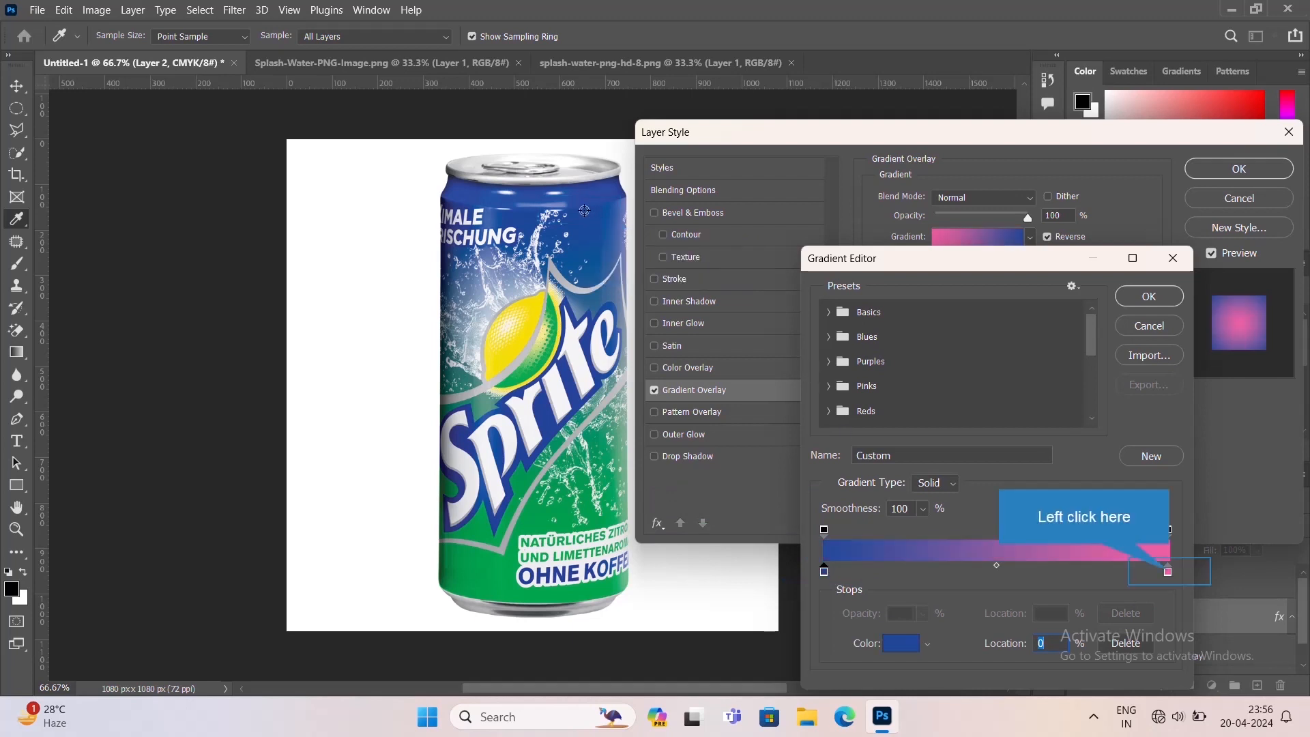
# - Set the gradient's 100% colour stop to the lighter blue 6085c1 and accept the edited gradient
pyautogui.click(1168, 572)
pyautogui.click(901, 644)
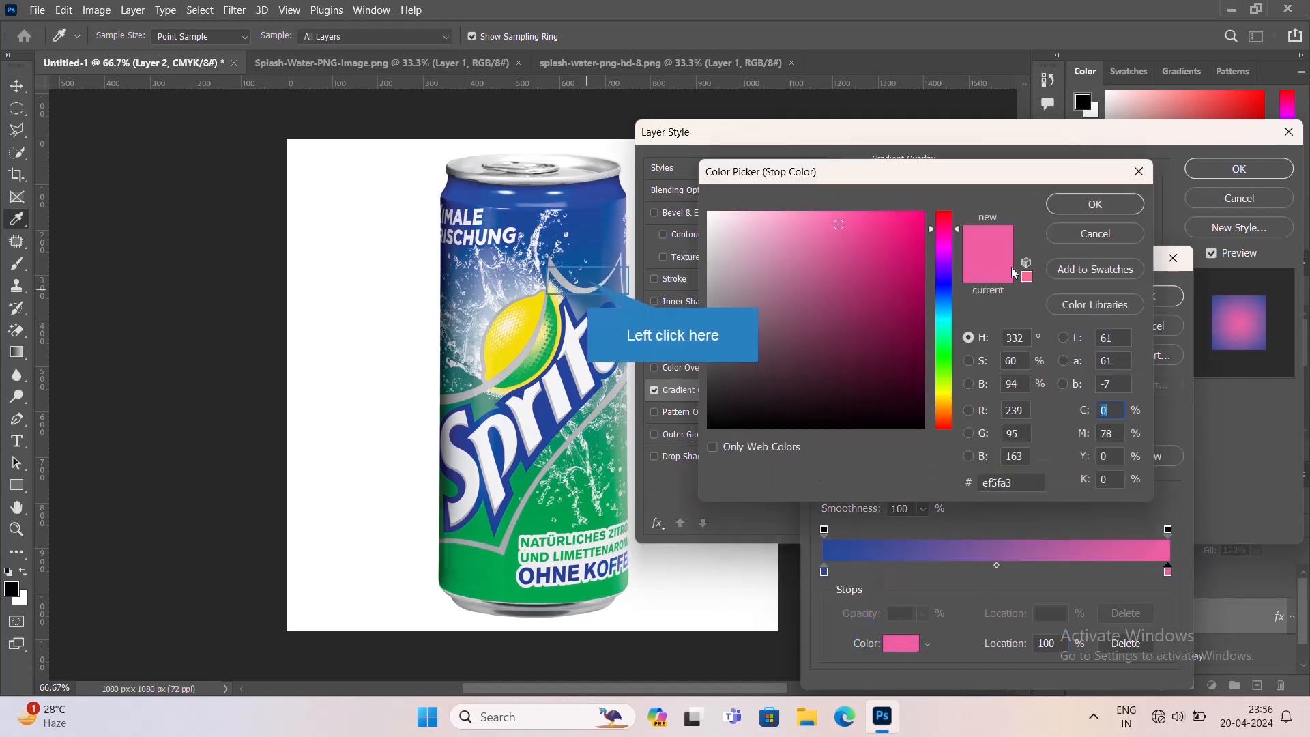
pyautogui.click(588, 280)
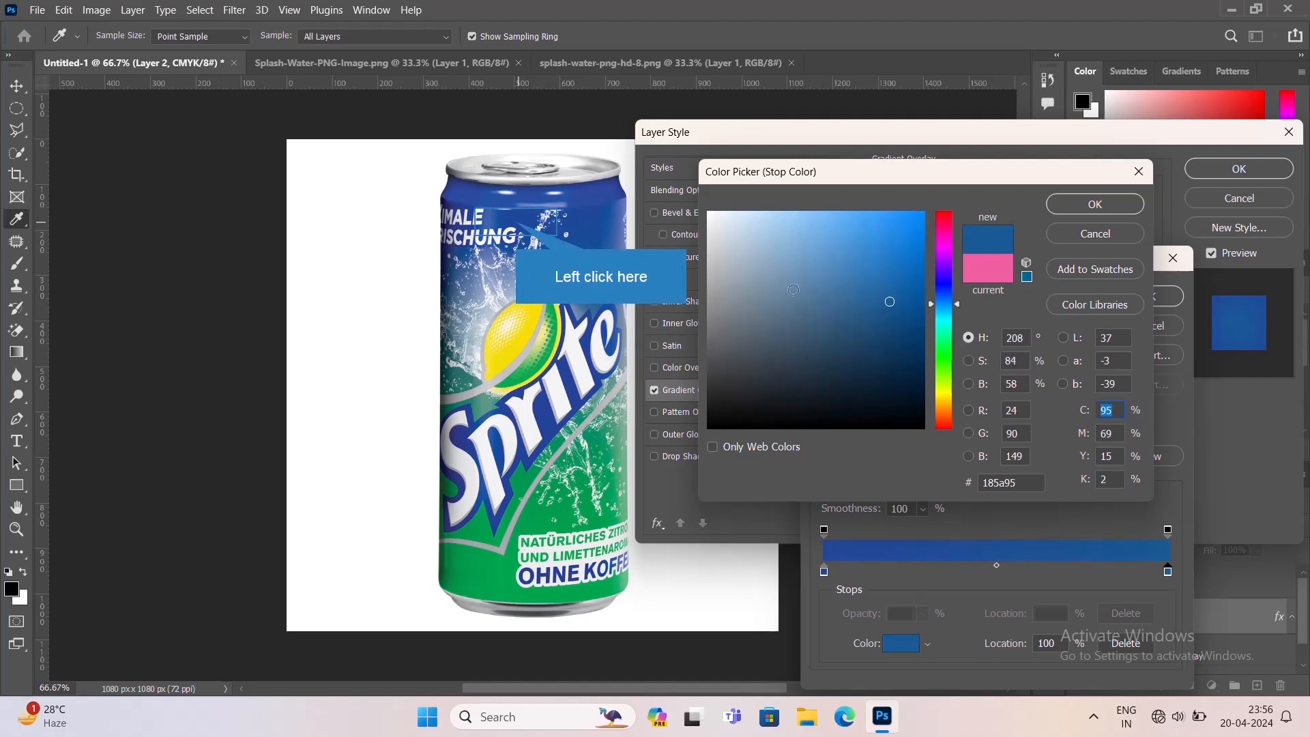
pyautogui.click(516, 222)
pyautogui.click(846, 273)
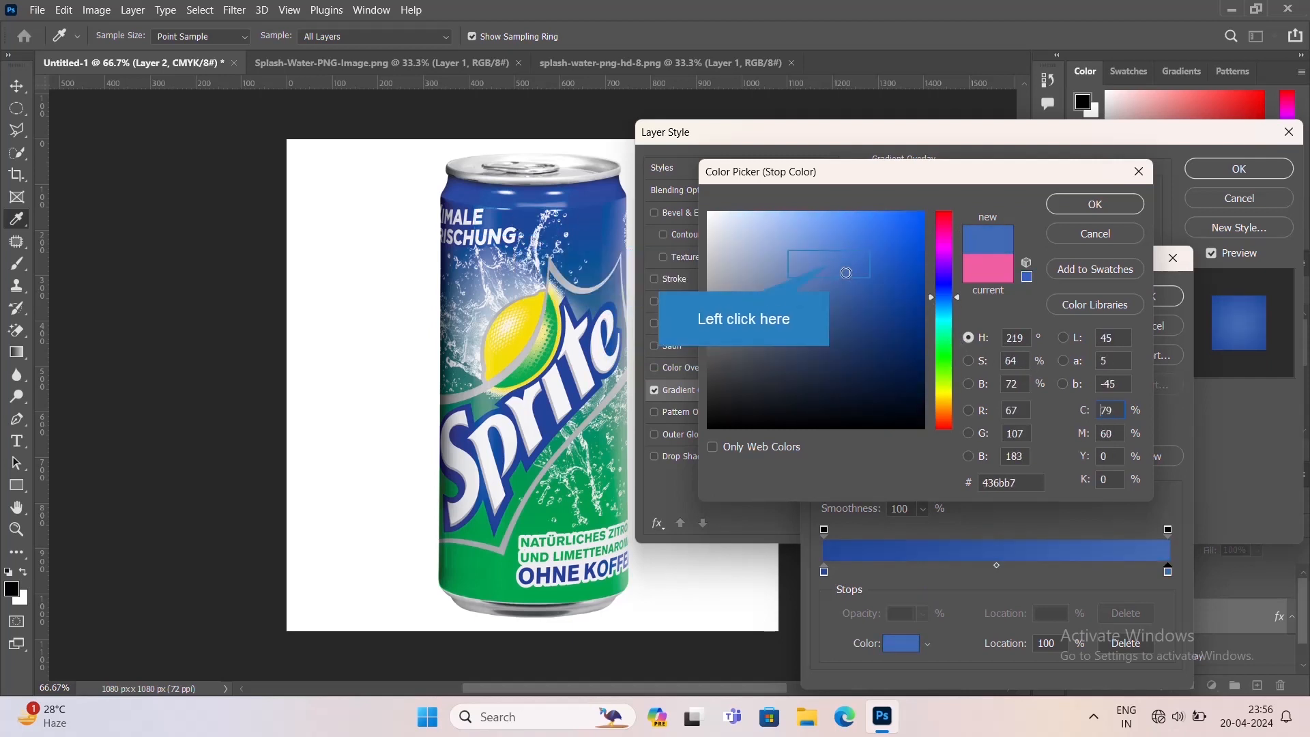
pyautogui.click(829, 264)
pyautogui.click(829, 254)
pyautogui.click(821, 250)
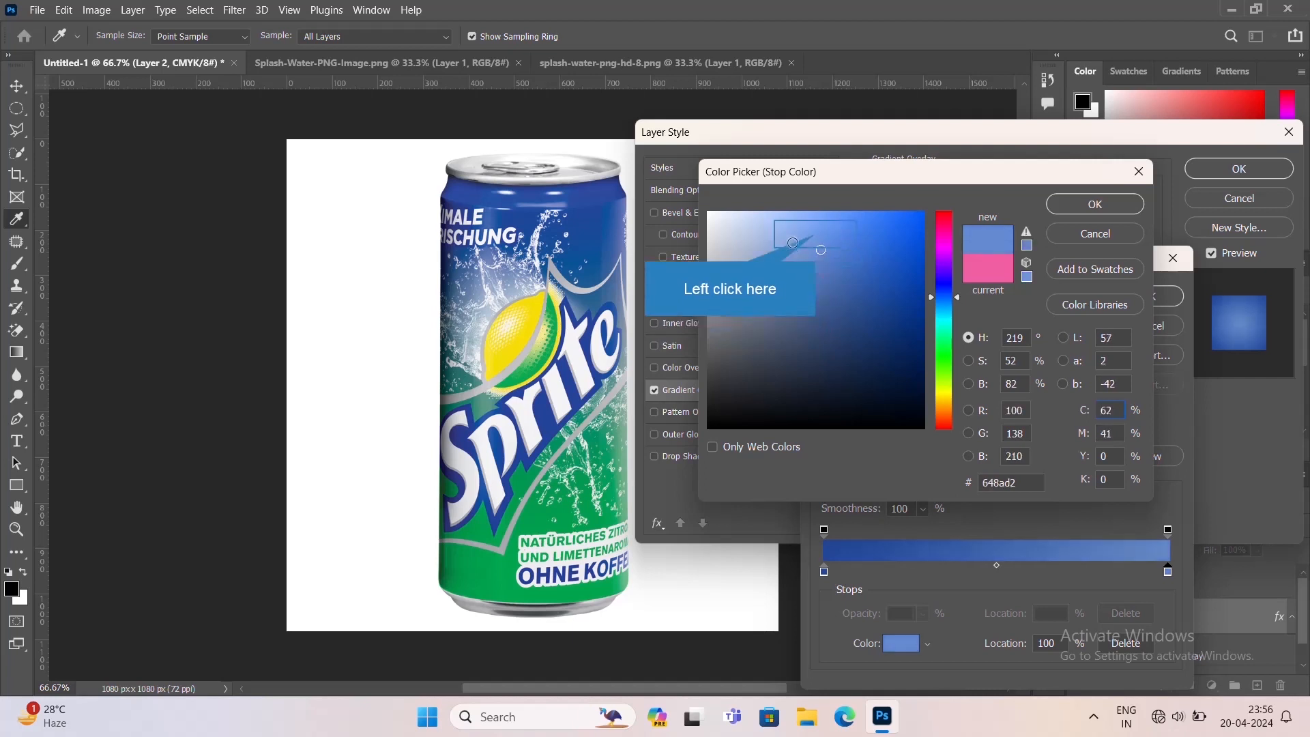
pyautogui.click(799, 235)
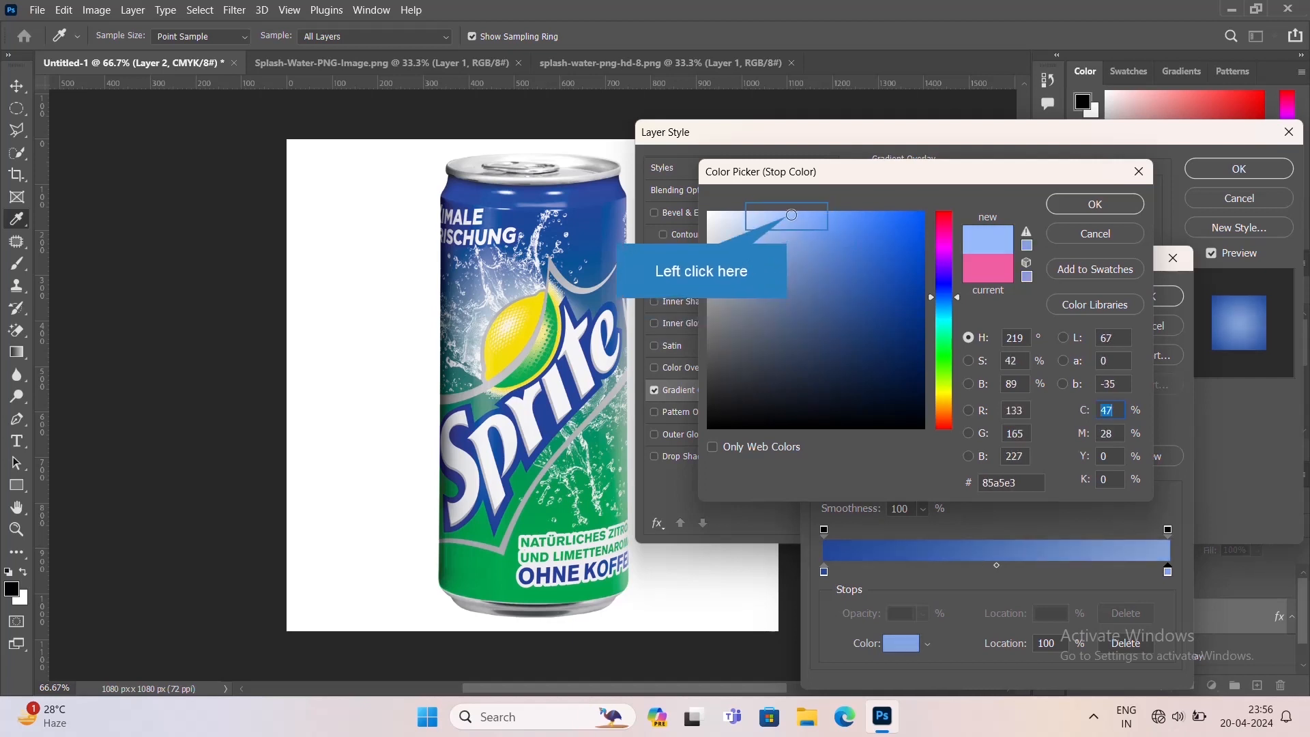
pyautogui.click(798, 251)
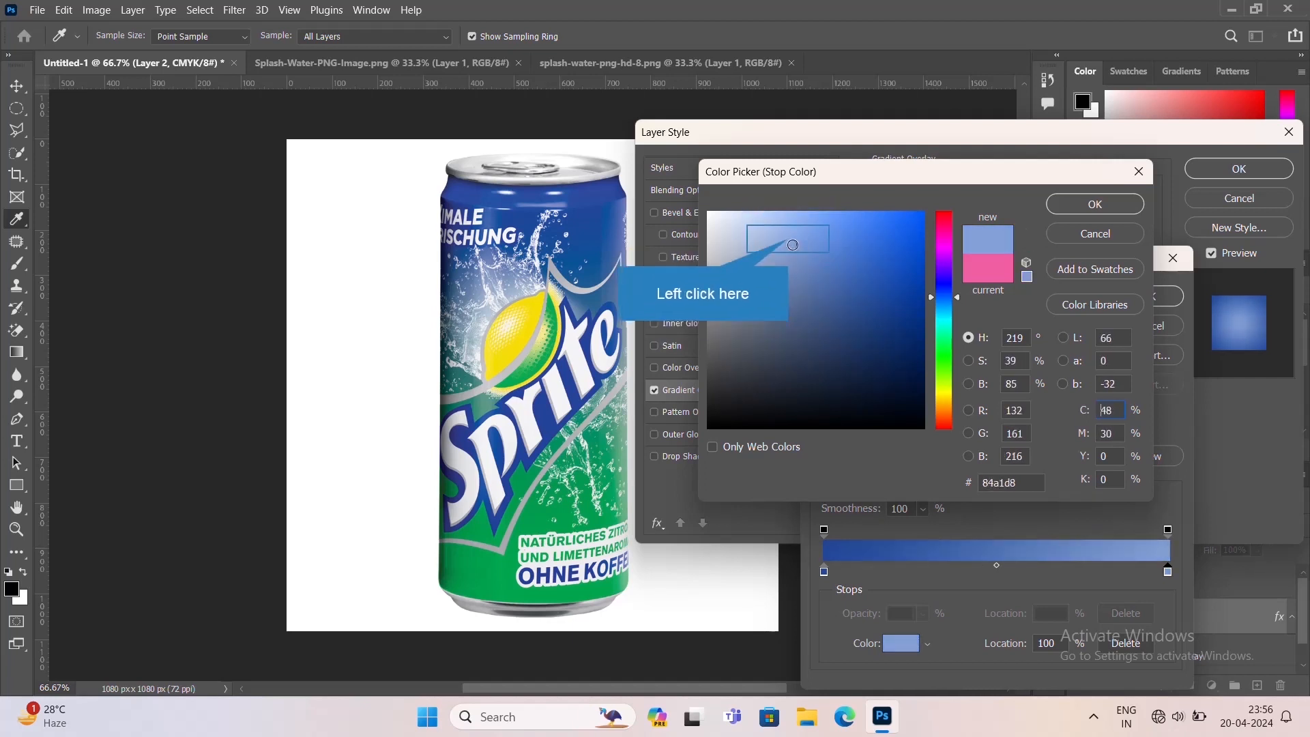
pyautogui.click(789, 227)
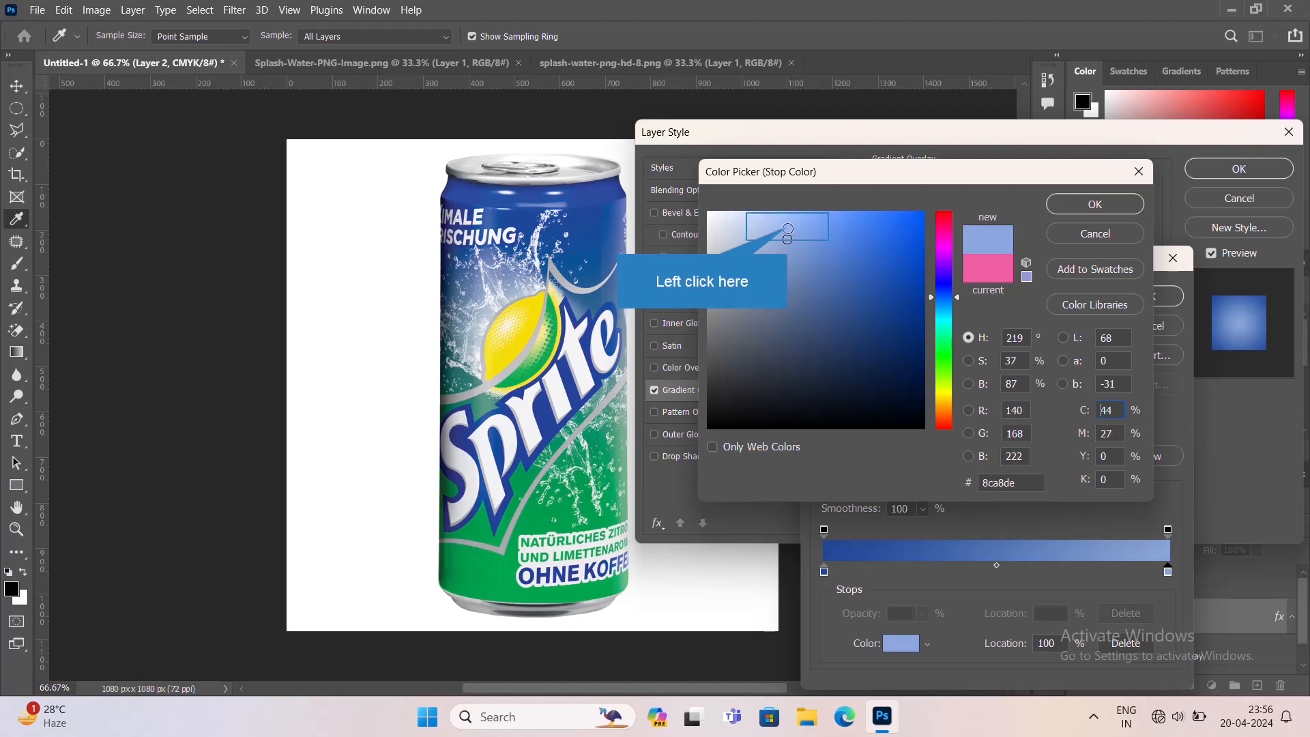
pyautogui.click(592, 303)
pyautogui.click(515, 226)
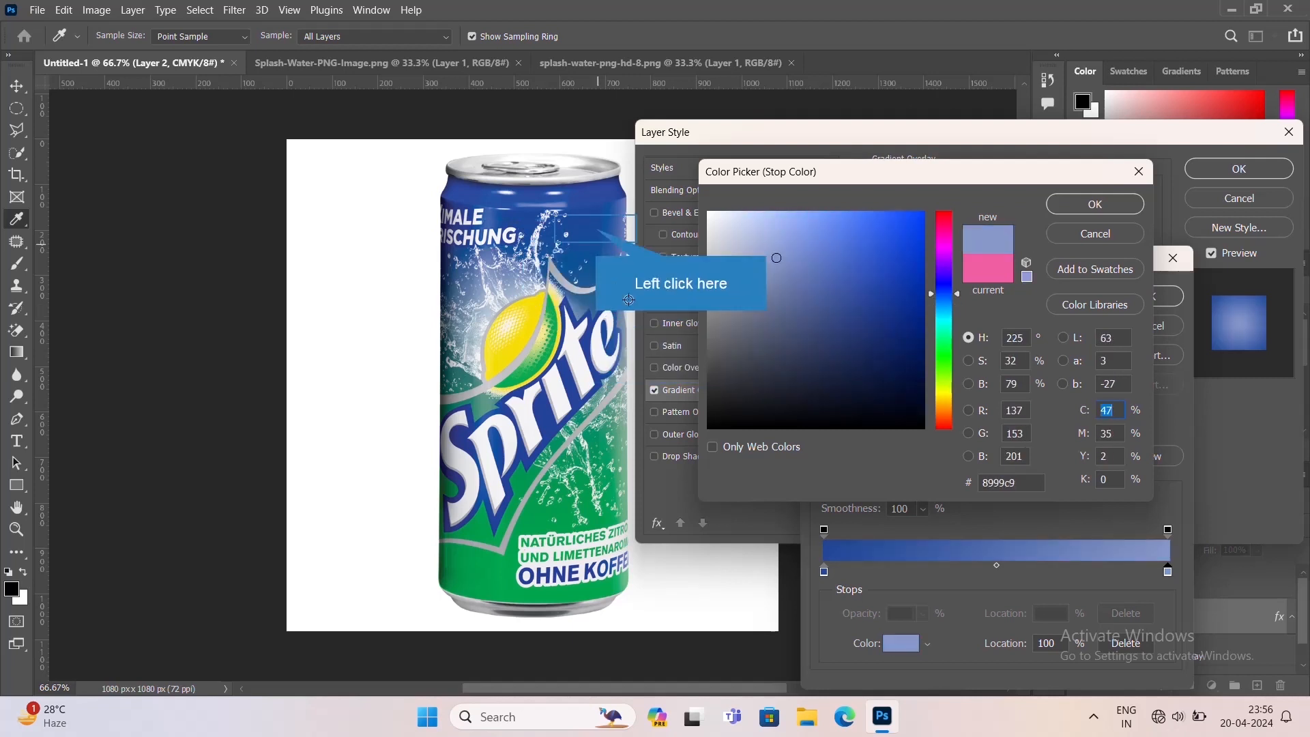
pyautogui.click(854, 282)
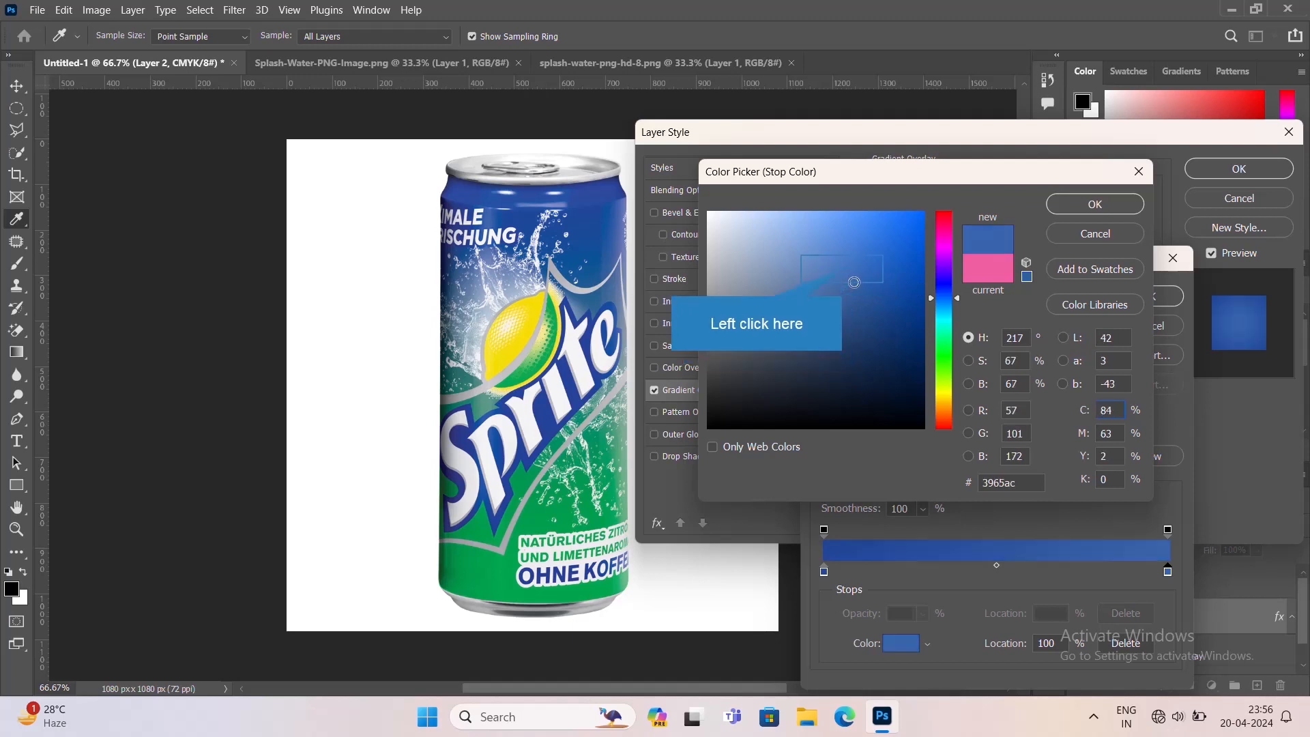
pyautogui.click(842, 269)
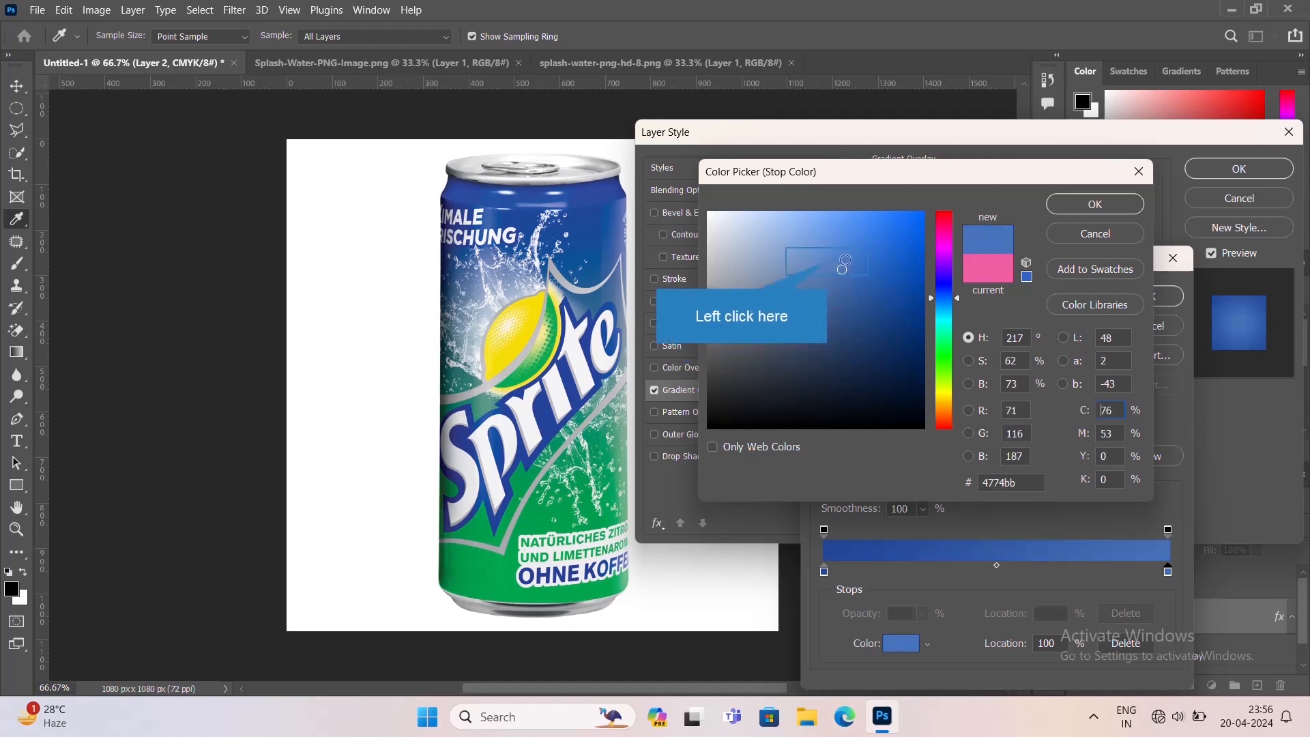
pyautogui.click(828, 262)
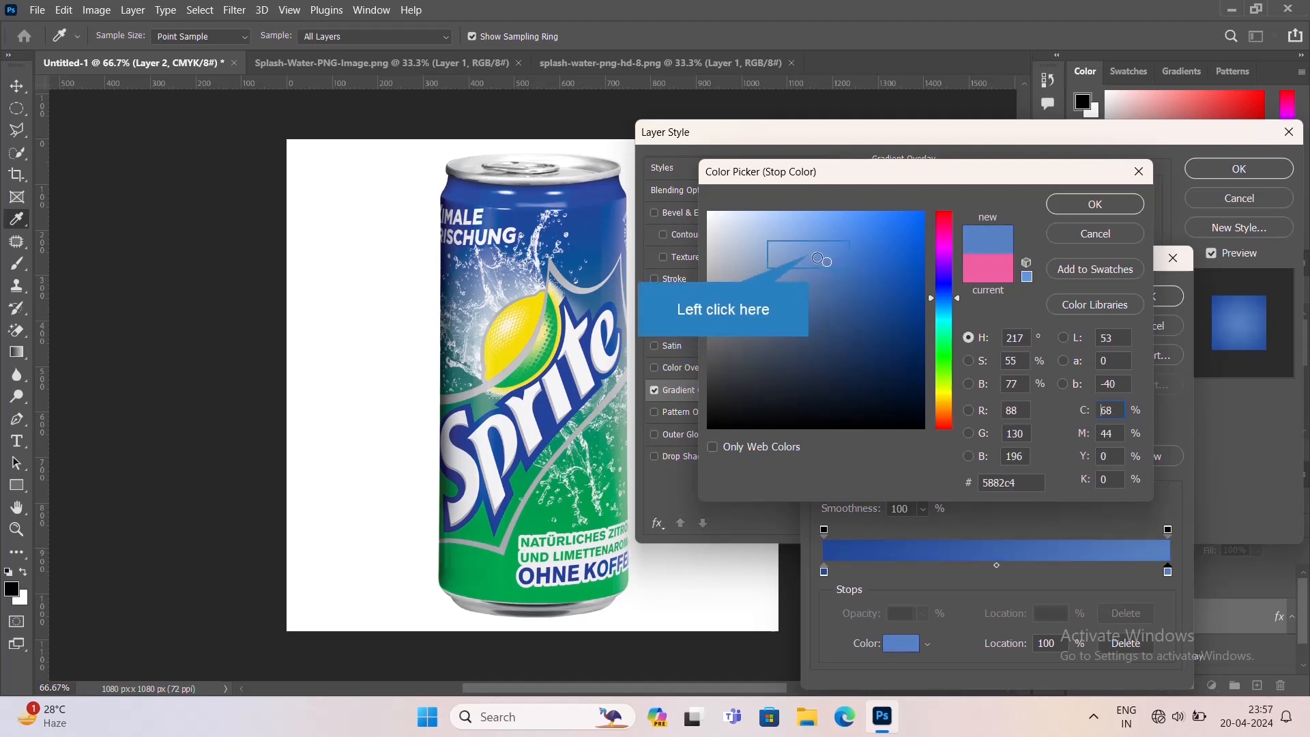
pyautogui.click(809, 255)
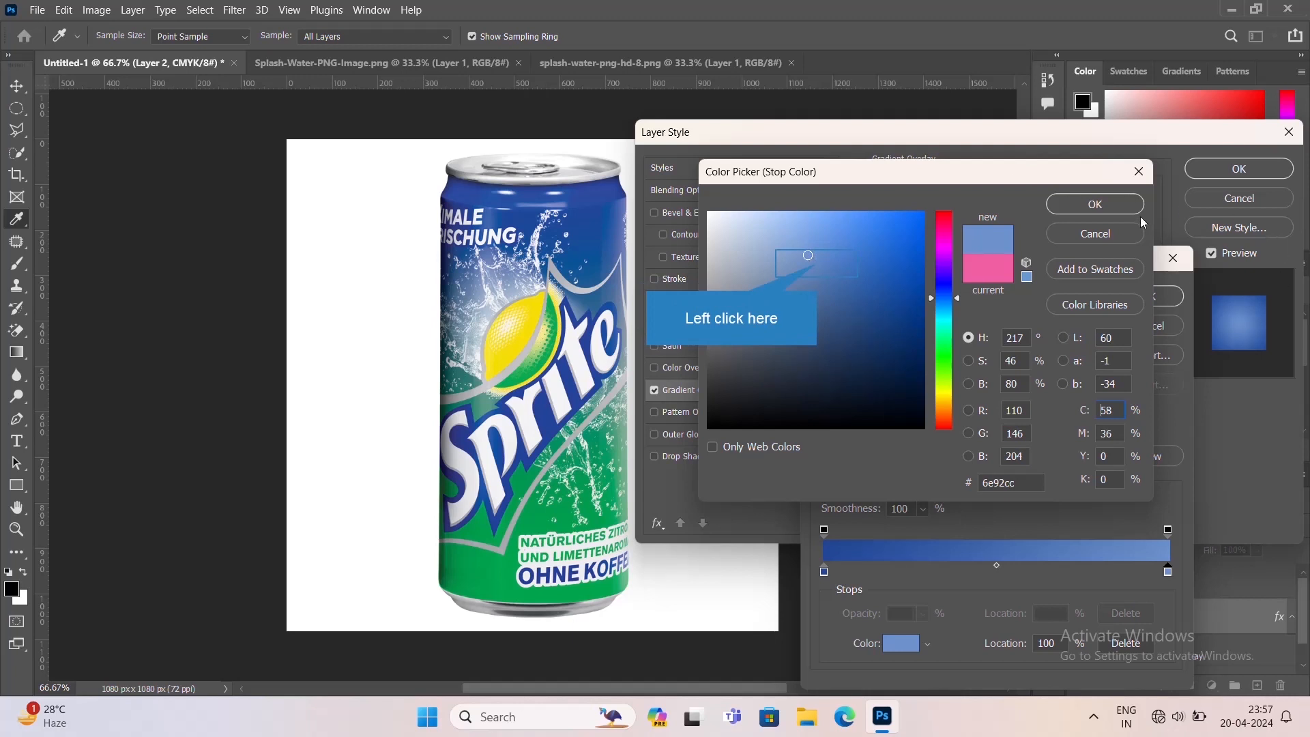
pyautogui.click(817, 263)
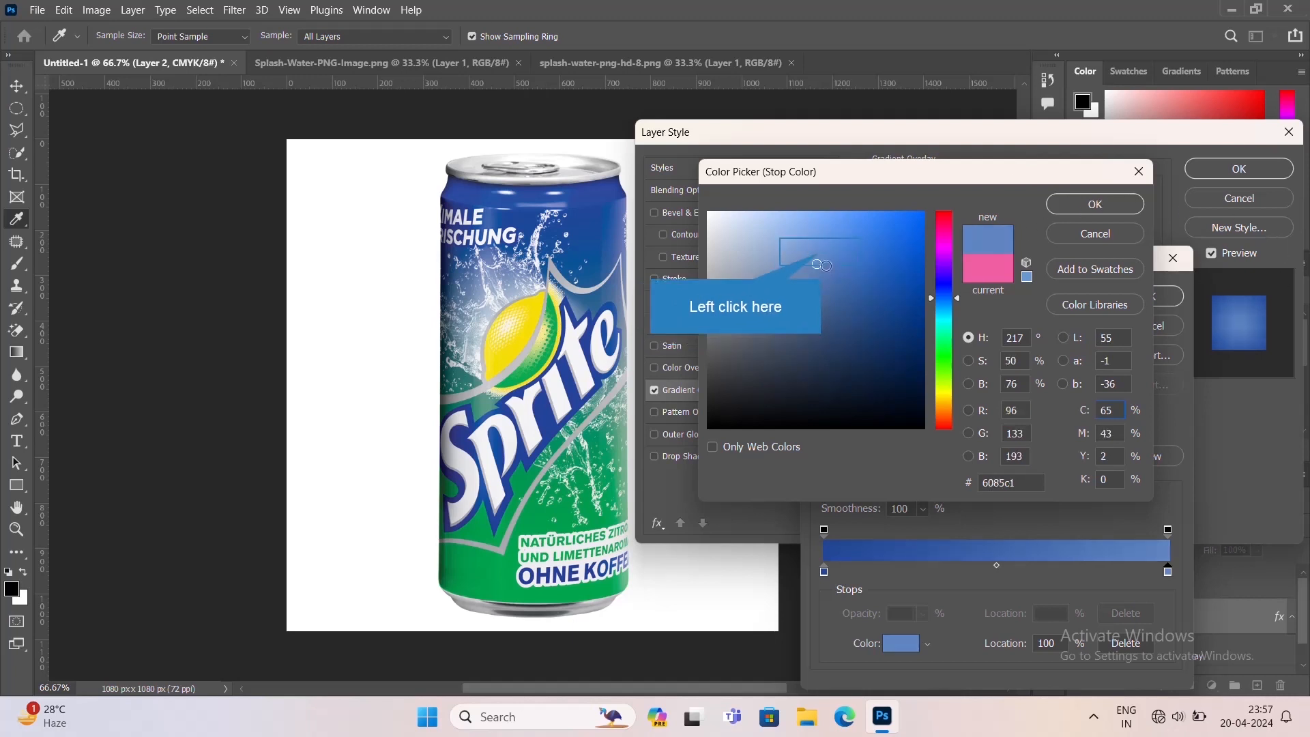
pyautogui.click(1102, 207)
pyautogui.click(1168, 301)
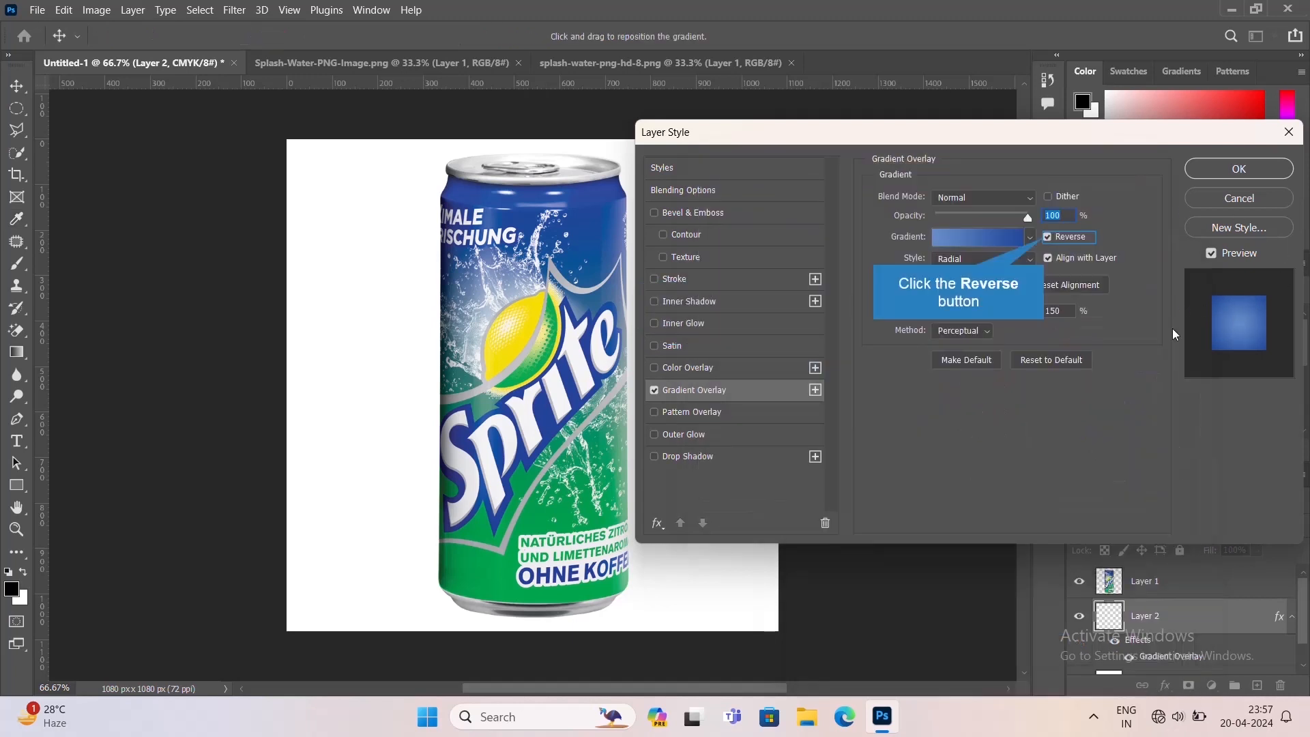
# - Set the Gradient Overlay's angle to 180°, keeping Reverse enabled, and apply the layer style
pyautogui.click(1045, 239)
pyautogui.click(1046, 238)
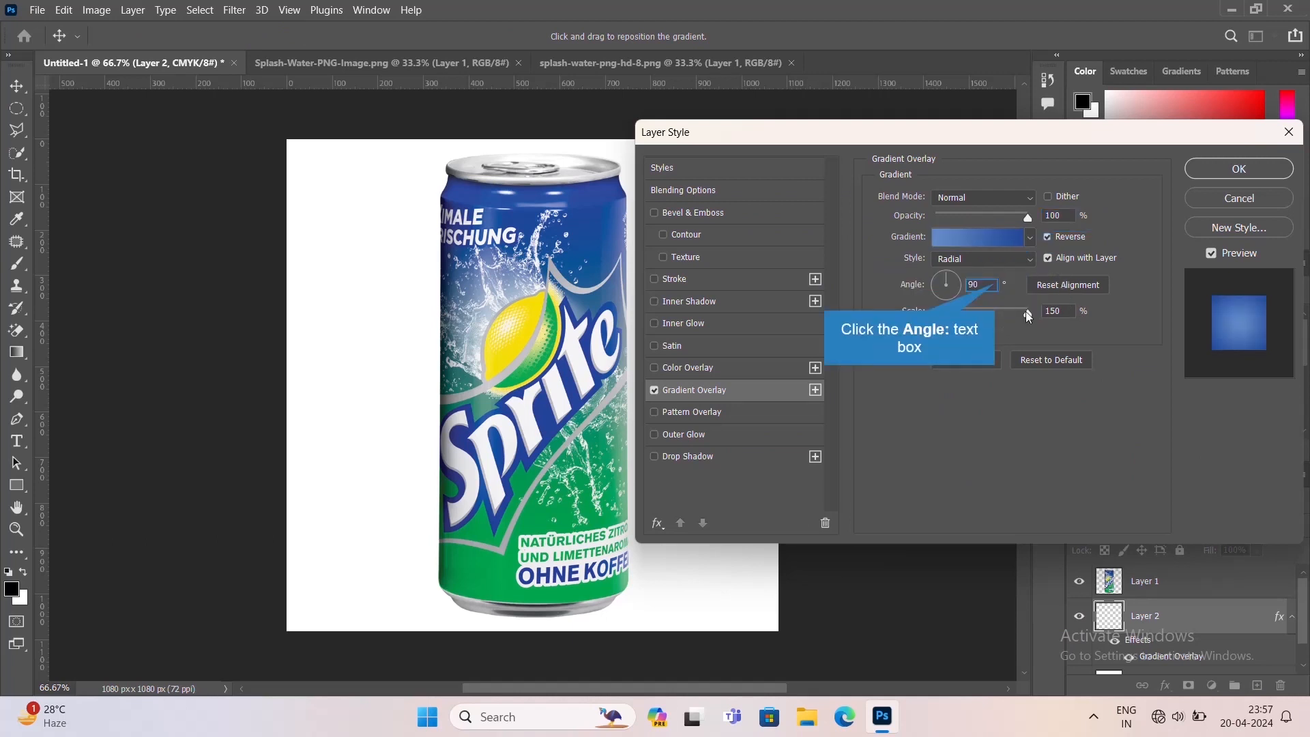
pyautogui.moveTo(984, 286); pyautogui.dragTo(944, 294)
pyautogui.write('180')
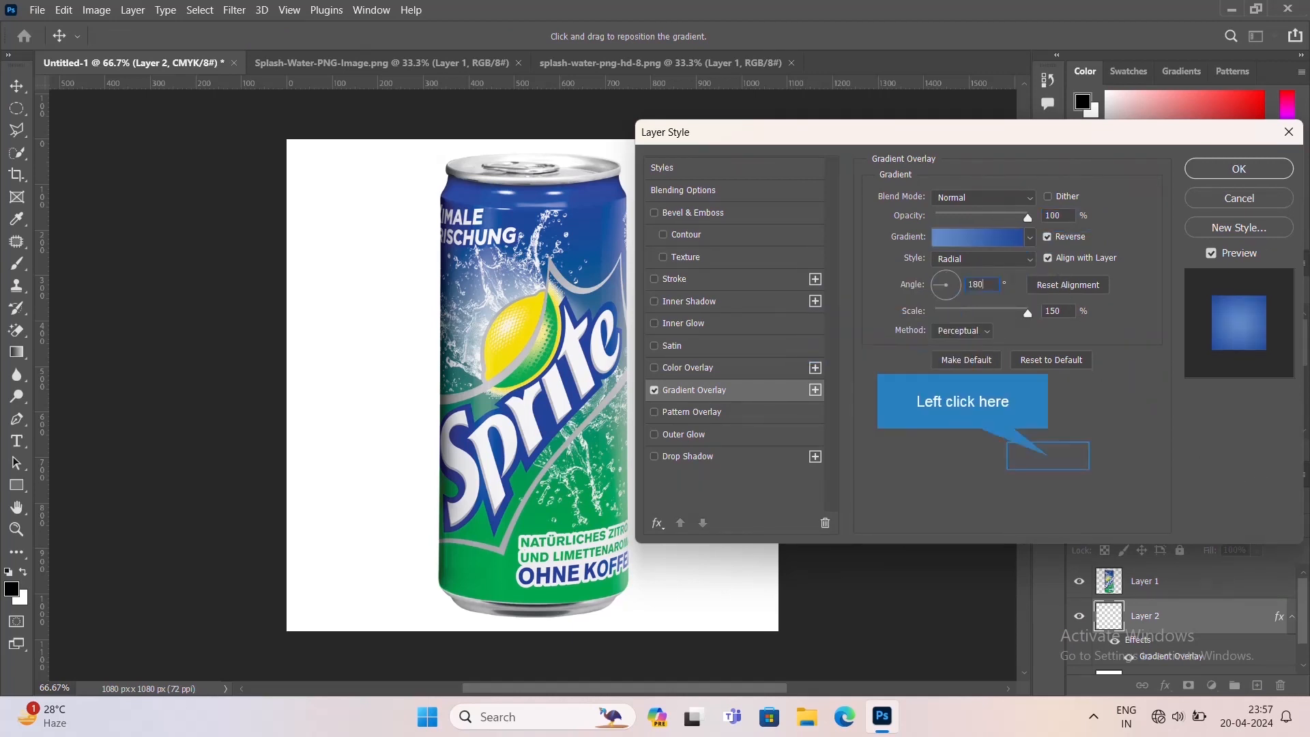
pyautogui.click(1051, 462)
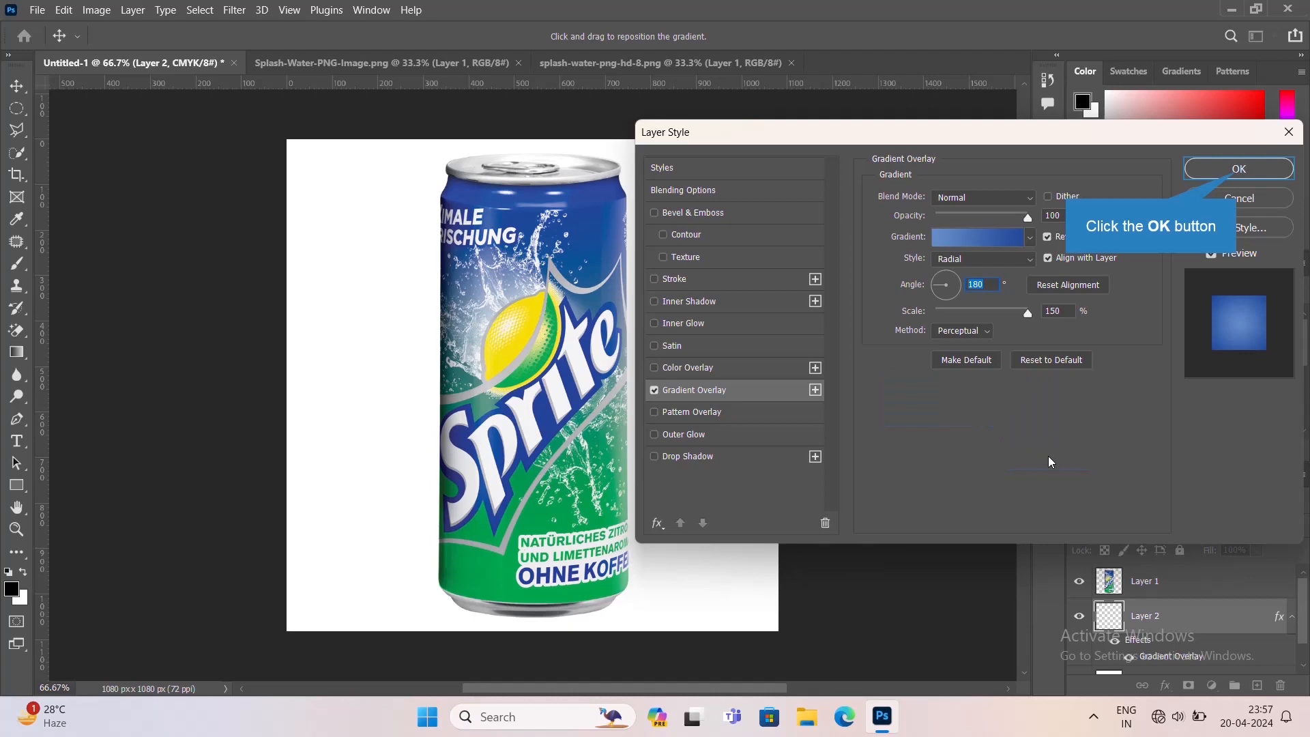
pyautogui.click(1237, 170)
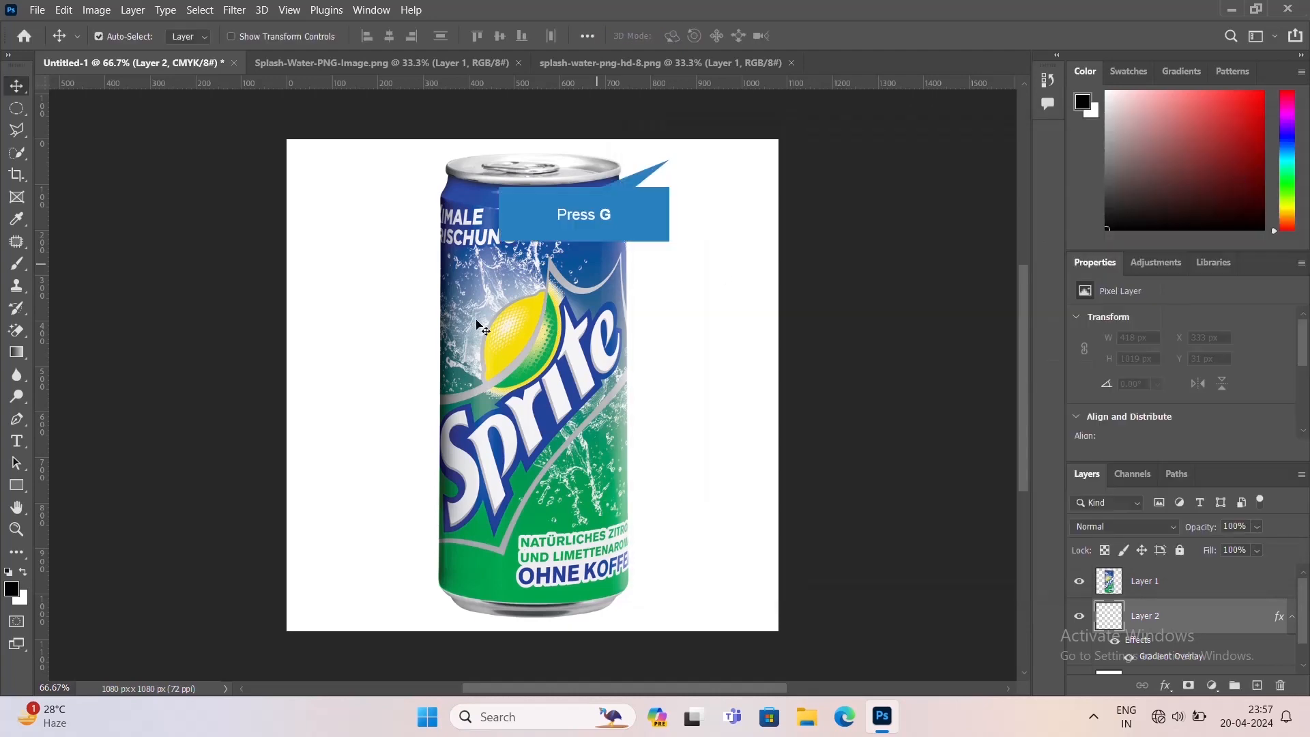
# - Fill the new layer with a radial gradient running from the canvas's top centre straight down to near the can's base
pyautogui.press('g')
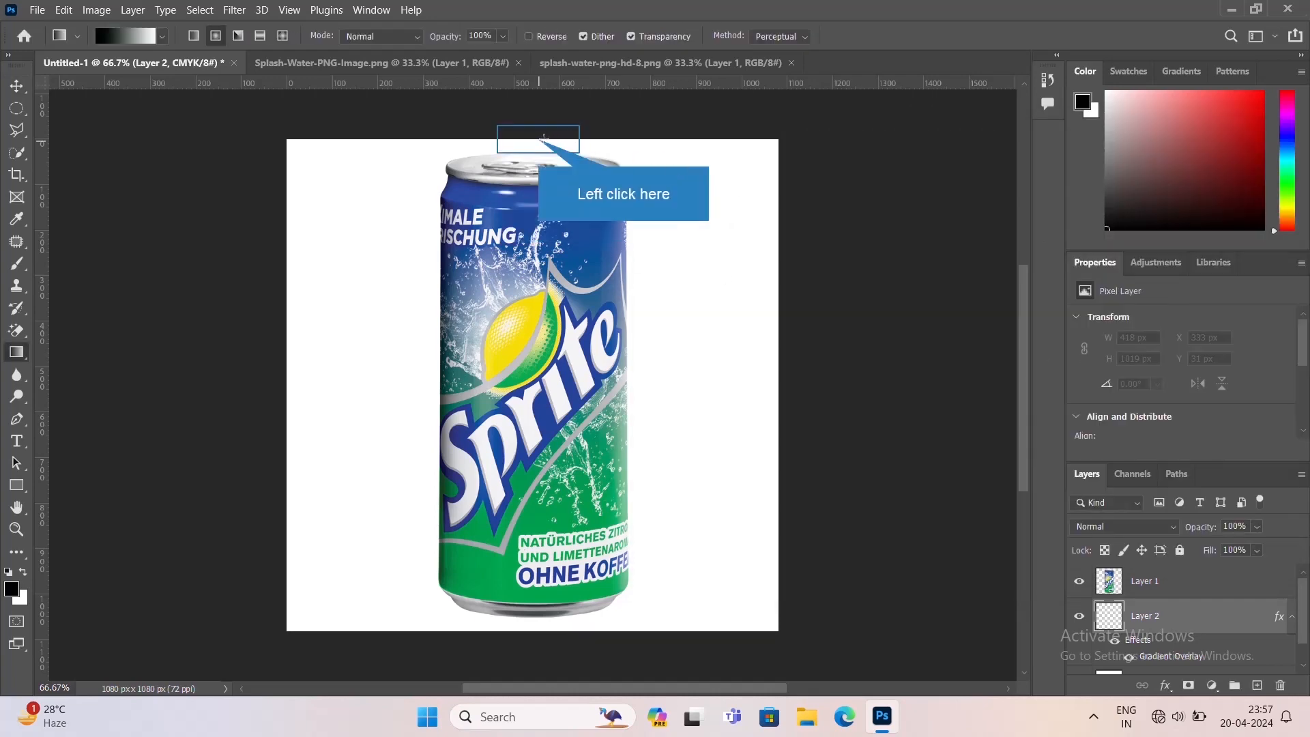
pyautogui.moveTo(538, 140); pyautogui.dragTo(538, 590)
pyautogui.press('v')
# - Select the Sprite can's layer and start a free transform on it
pyautogui.click(539, 277)
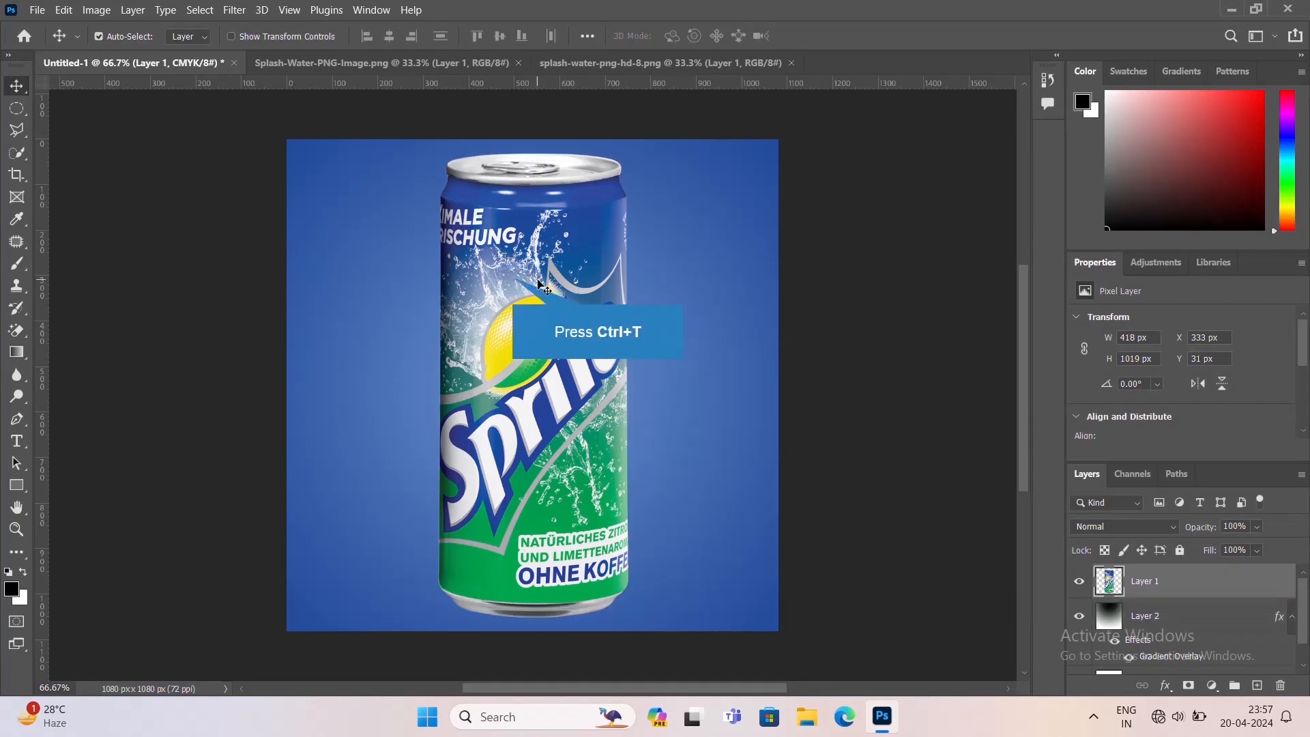
pyautogui.hotkey('ctrl', 't')
pyautogui.hotkey('ctrl', '-')
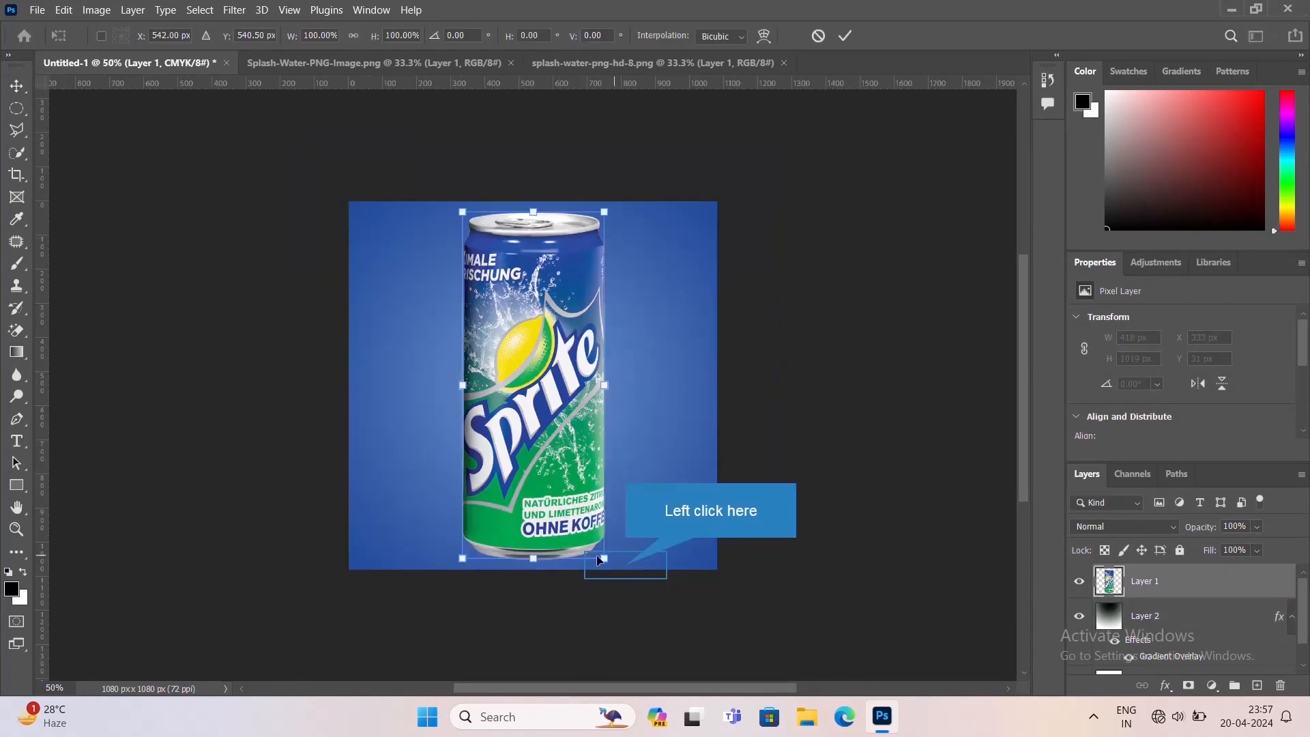
pyautogui.moveTo(622, 575); pyautogui.dragTo(545, 599)
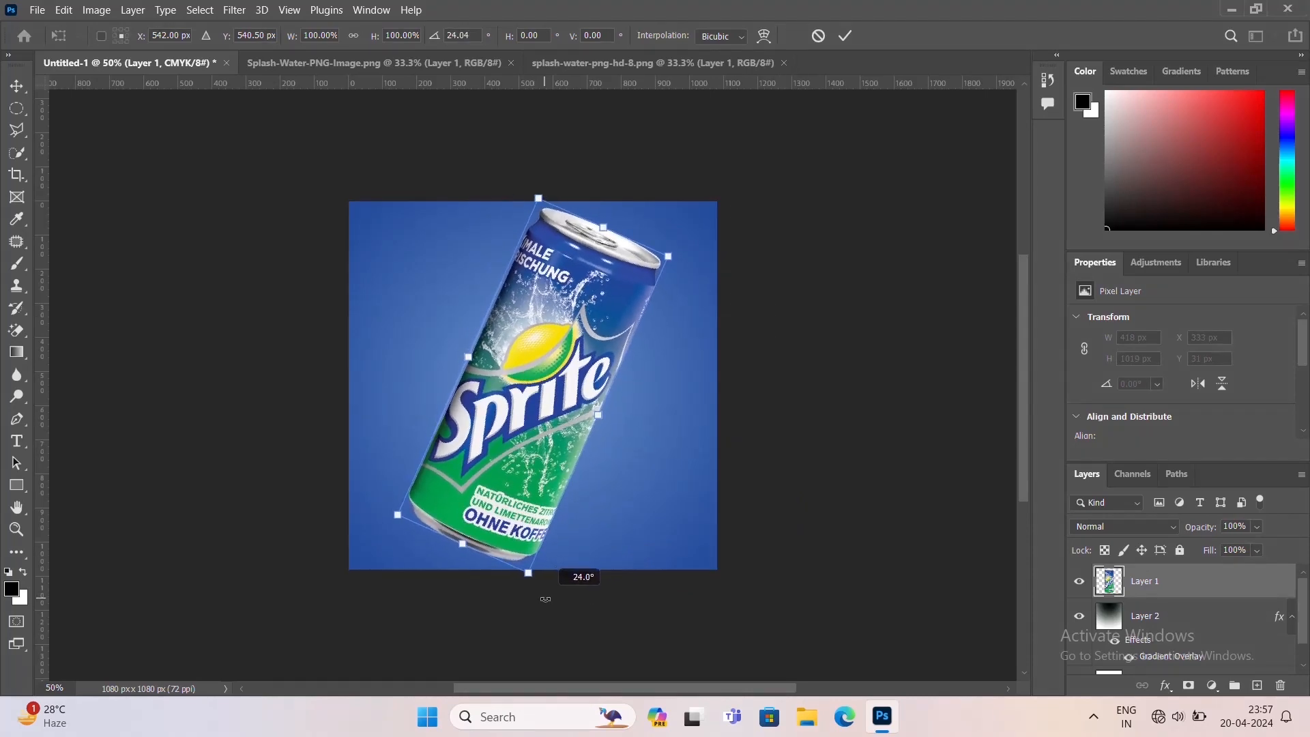
pyautogui.hotkey('ctrl', 'z')
pyautogui.moveTo(607, 566); pyautogui.dragTo(621, 577)
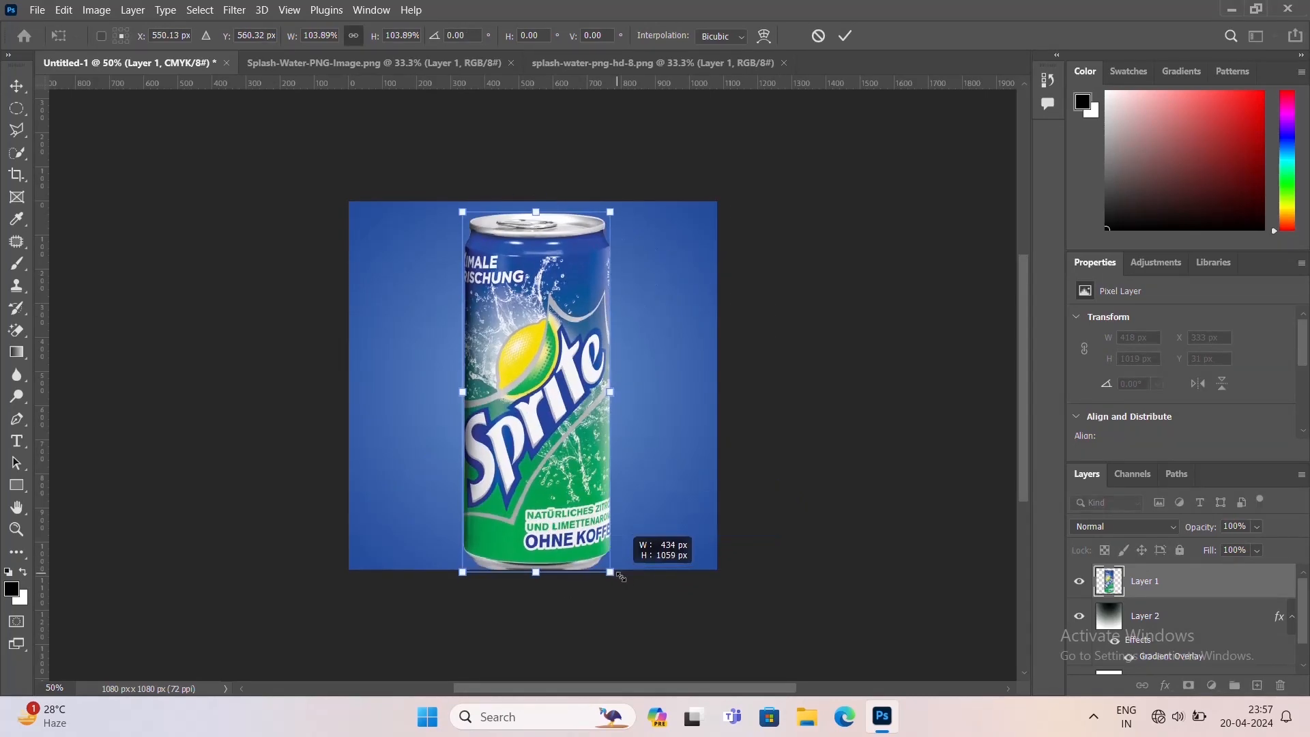
pyautogui.hotkey('ctrl', 'z')
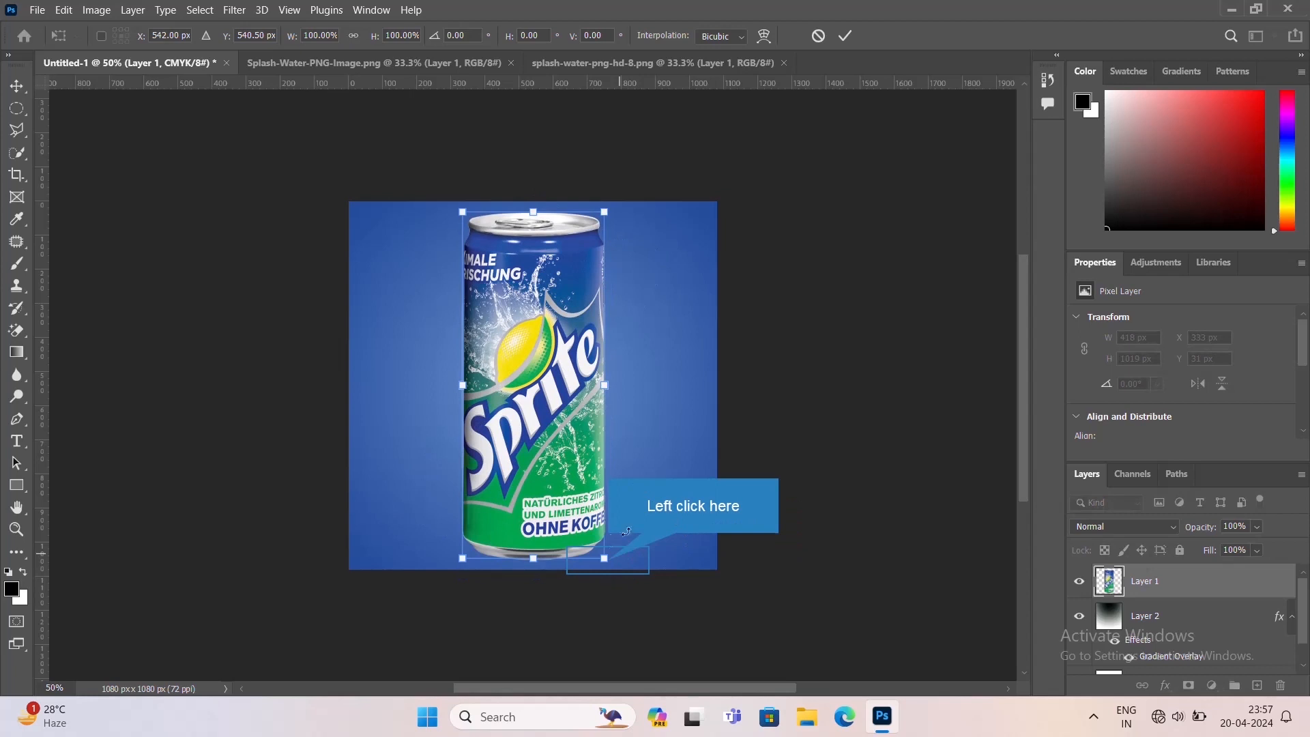
pyautogui.moveTo(607, 561); pyautogui.dragTo(560, 638)
pyautogui.moveTo(508, 466); pyautogui.dragTo(386, 548)
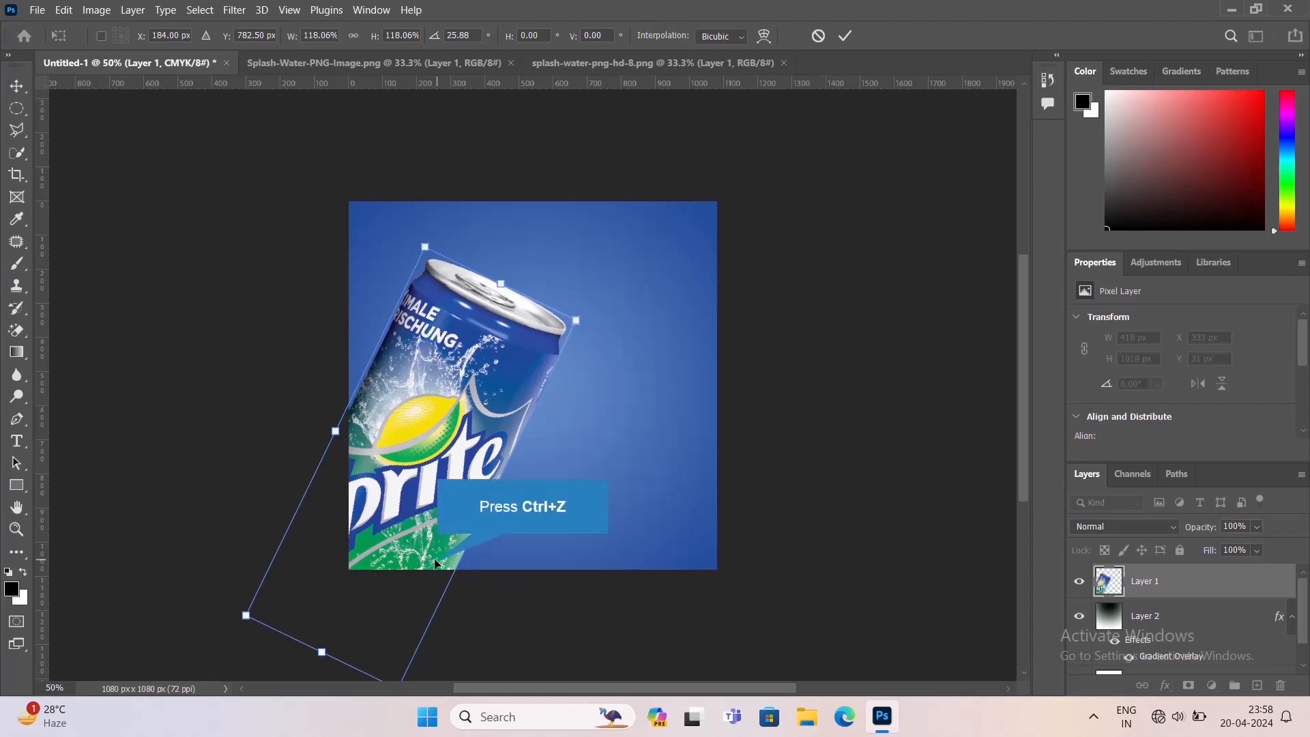
pyautogui.hotkey('ctrl', 'z')
pyautogui.hotkey('ctrl', 'z')
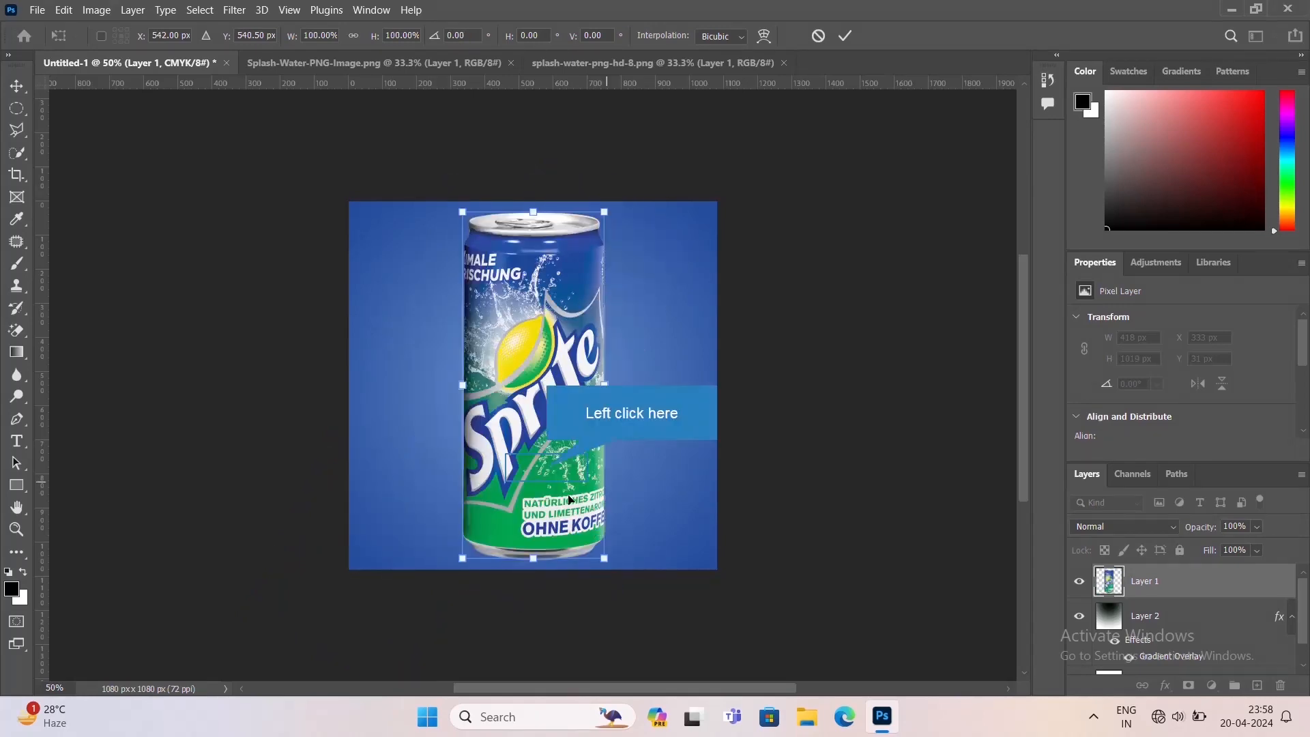
# - Rotate the can about 33.4° clockwise, widen it to about 110% and place it running off the canvas's lower-left corner
pyautogui.moveTo(618, 561); pyautogui.dragTo(506, 577)
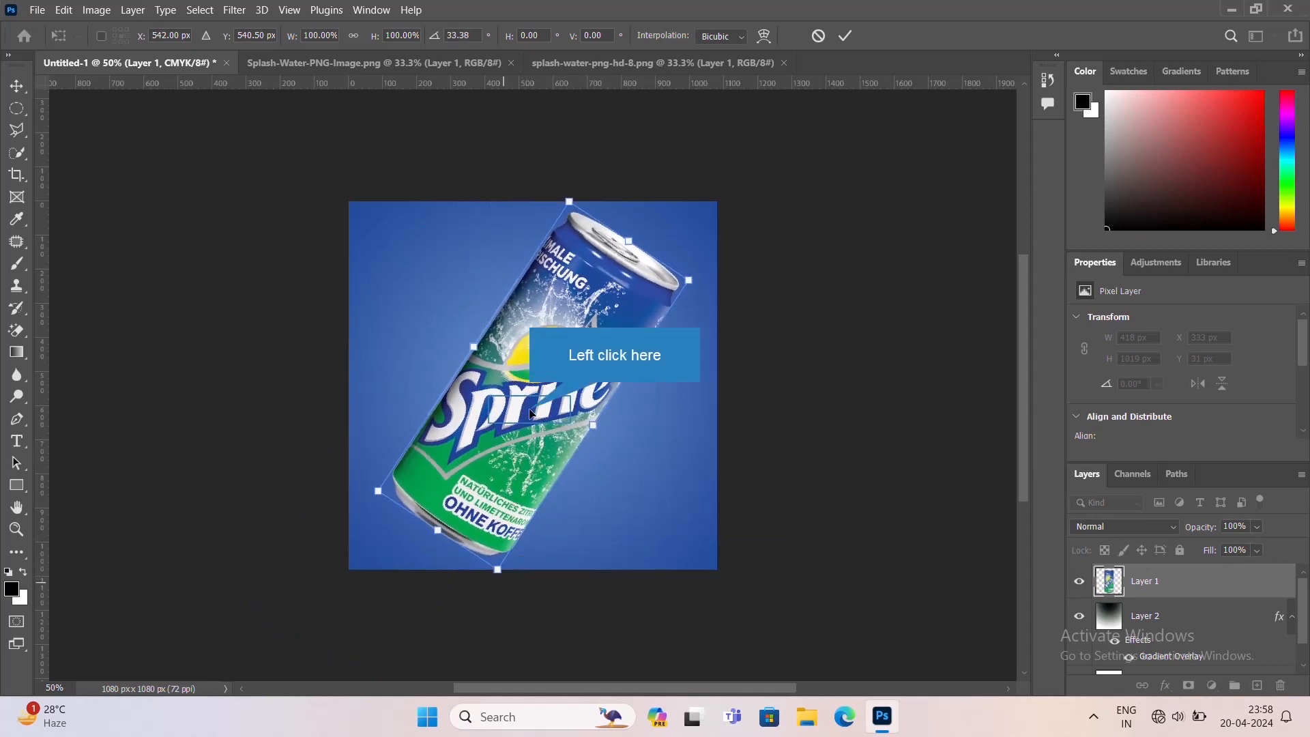
pyautogui.moveTo(532, 414); pyautogui.dragTo(471, 510)
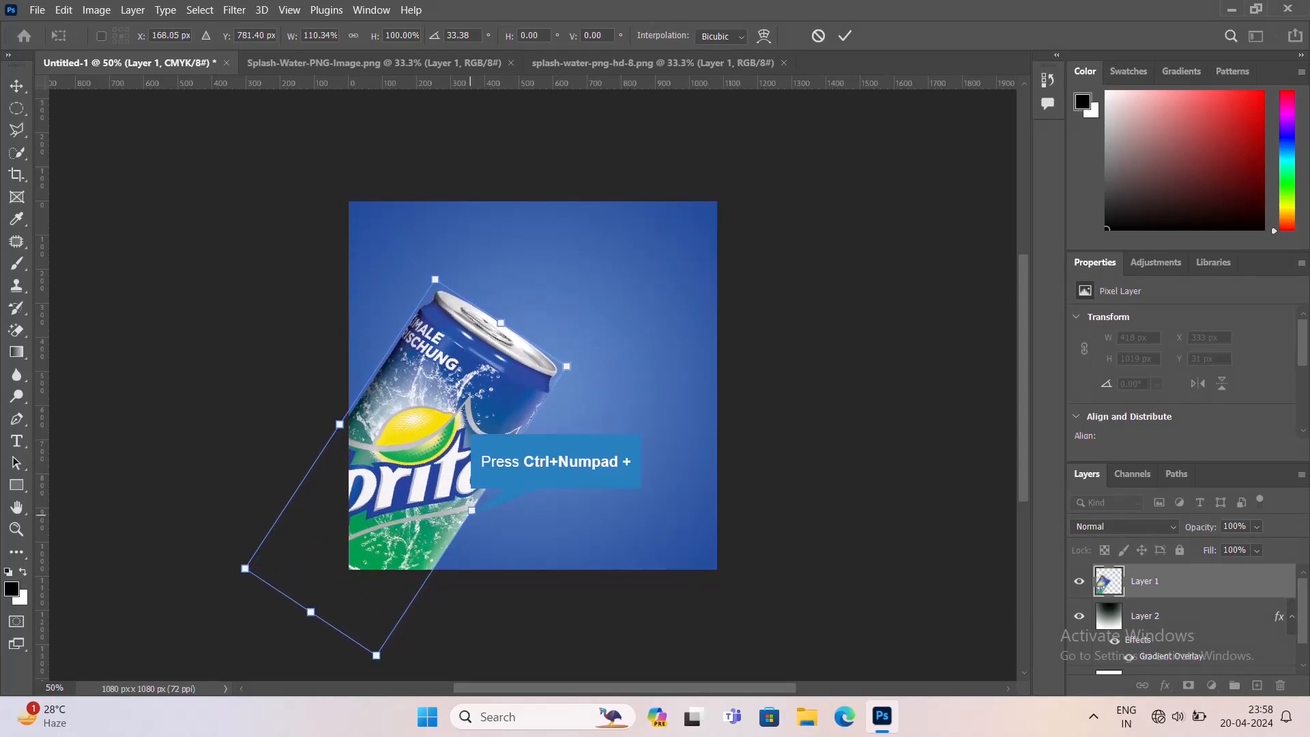
pyautogui.press('ctrl+KP_Add')
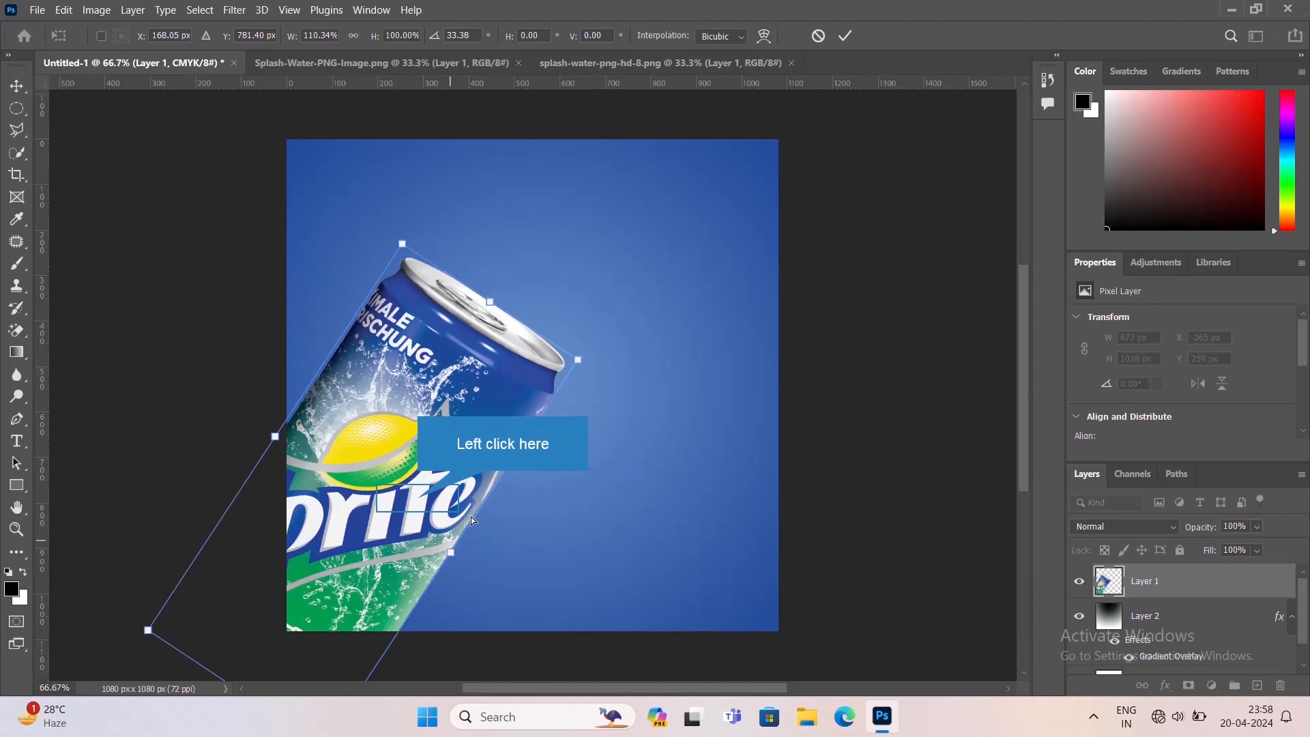
pyautogui.press('ctrl+KP_Subtract')
pyautogui.press('ctrl+KP_Add')
pyautogui.moveTo(419, 502); pyautogui.dragTo(385, 547)
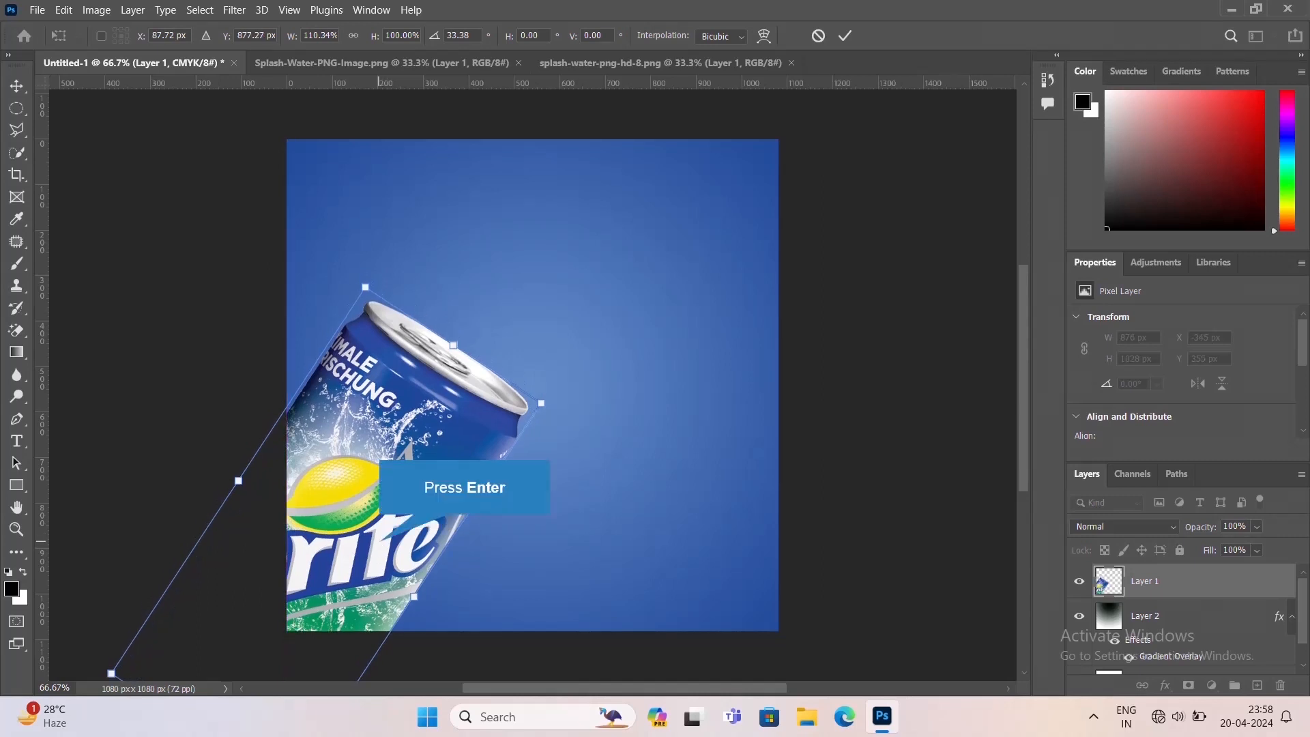
pyautogui.press('Return')
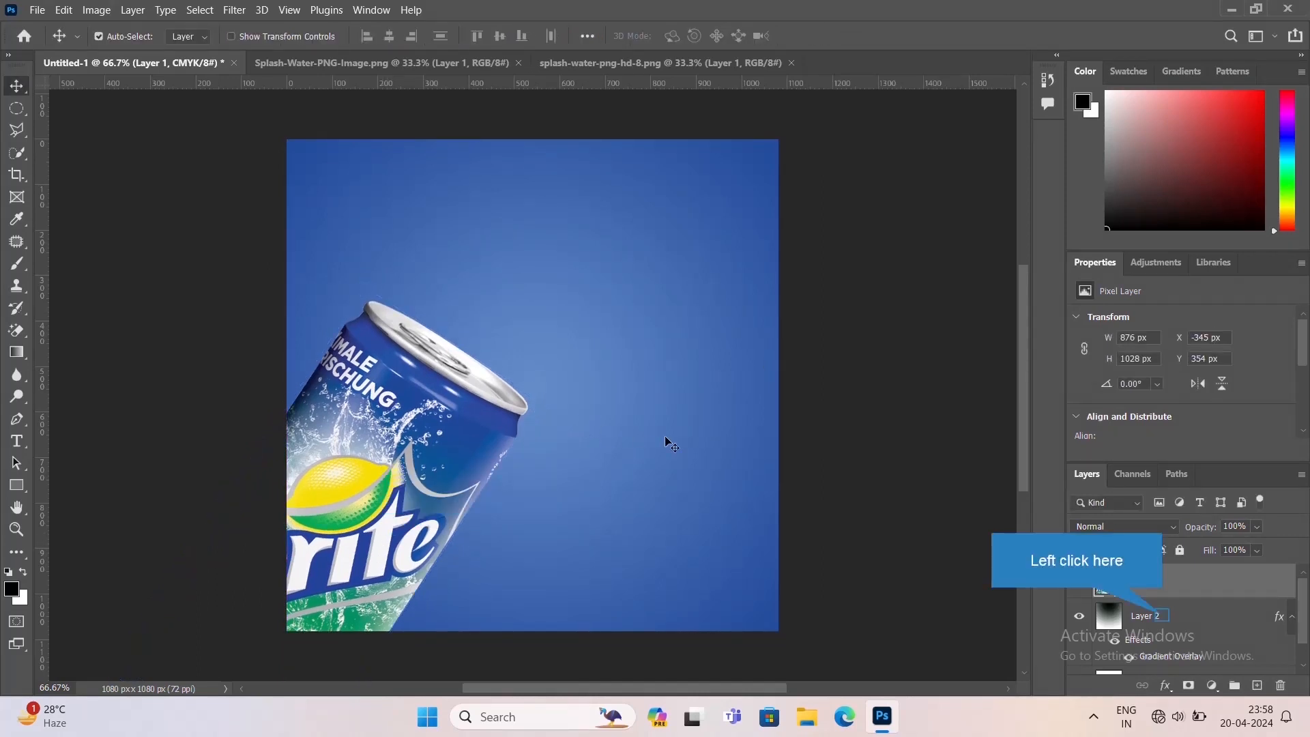
# - Bring the splash from Splash-Water-PNG-Image.png into the composition directly above Layer 2, behind the can
pyautogui.click(1160, 625)
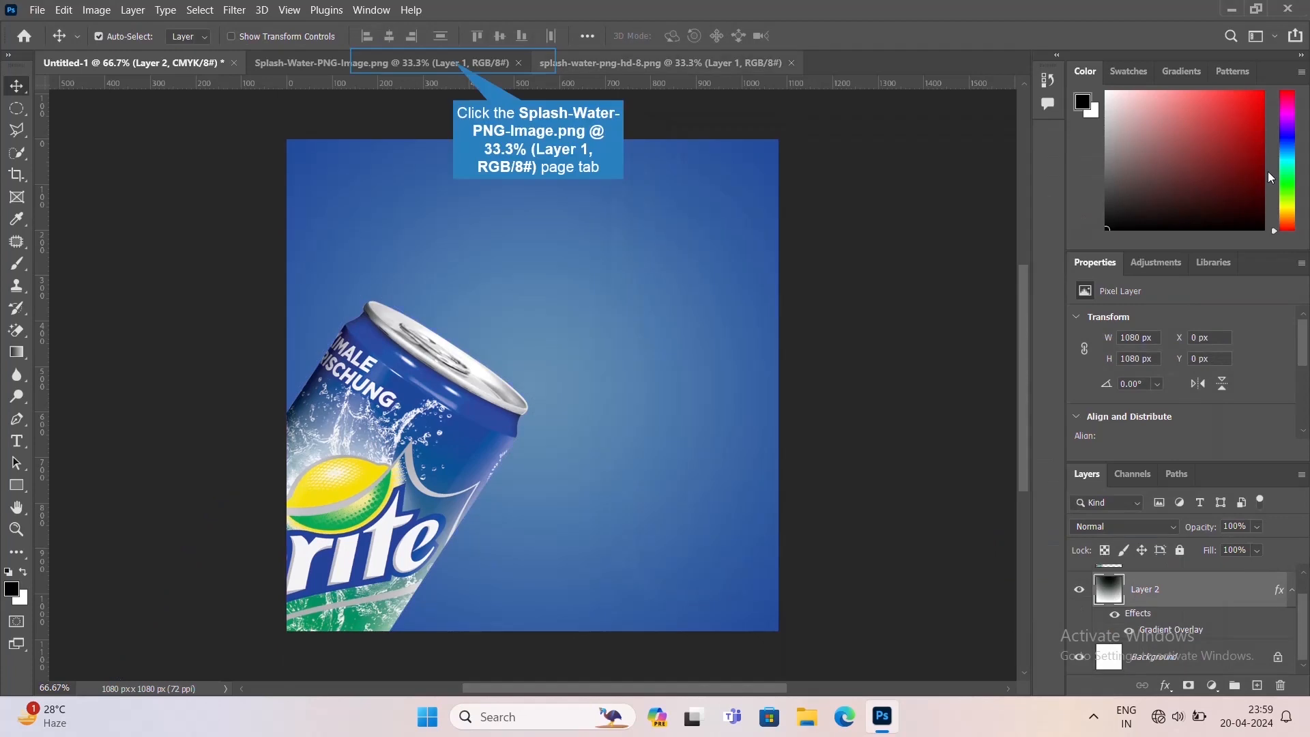
pyautogui.click(461, 63)
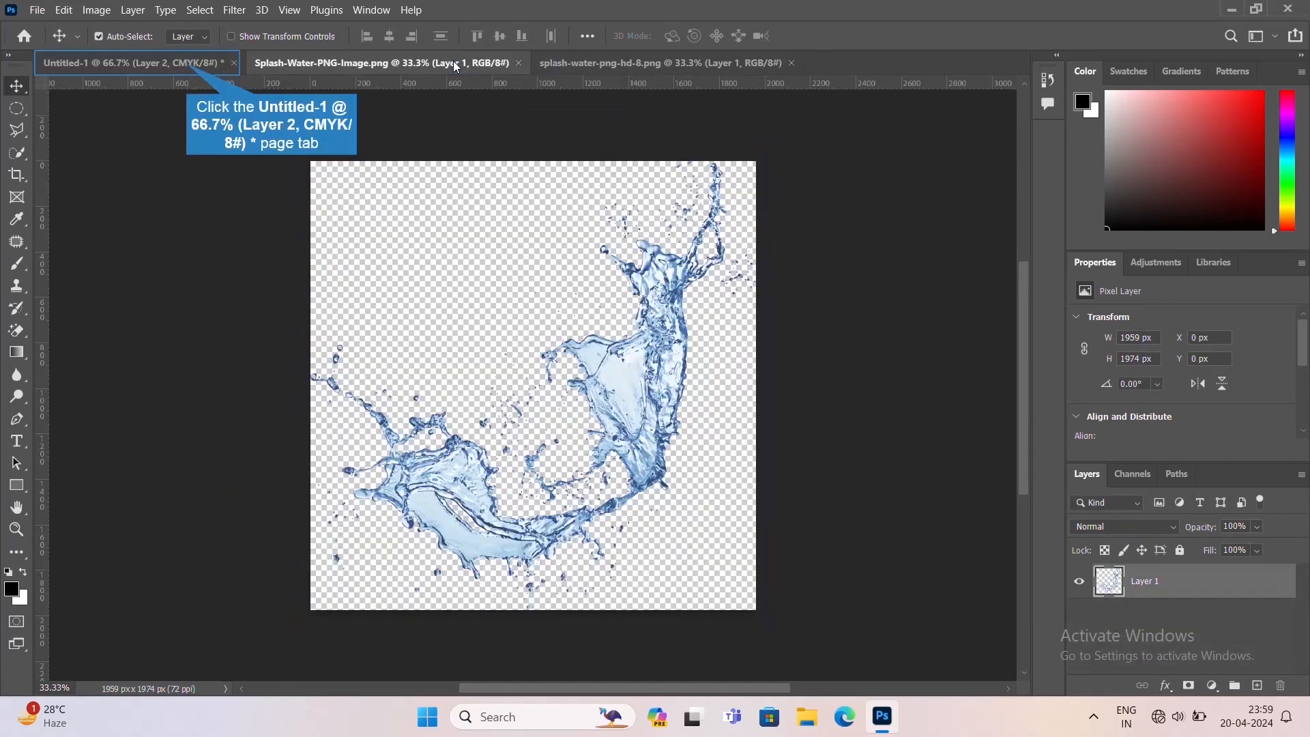
pyautogui.click(188, 63)
pyautogui.moveTo(410, 63); pyautogui.dragTo(673, 100)
pyautogui.moveTo(681, 453); pyautogui.dragTo(727, 510)
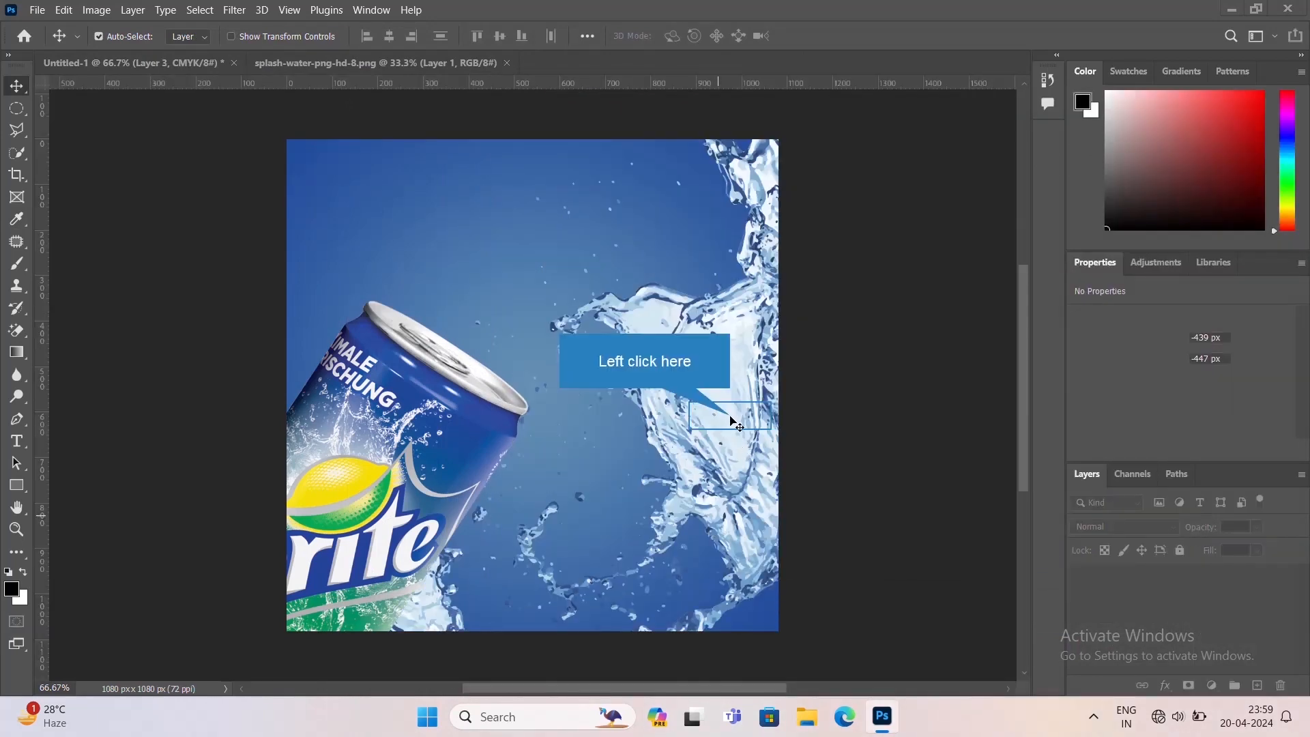
pyautogui.moveTo(730, 415); pyautogui.dragTo(651, 436)
# - Scale the splash down to about 42% and flip it horizontally
pyautogui.hotkey('ctrl', 't')
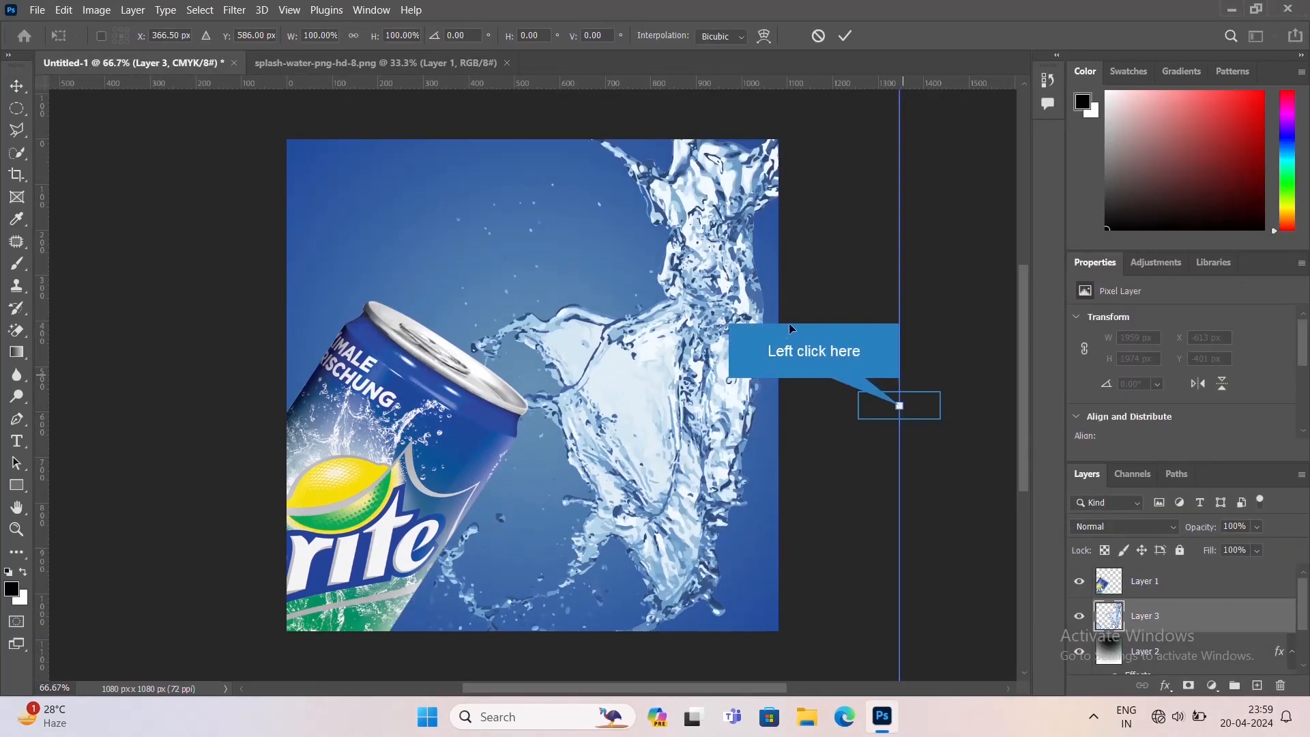
pyautogui.moveTo(899, 406); pyautogui.dragTo(611, 550)
pyautogui.moveTo(559, 431); pyautogui.dragTo(669, 401)
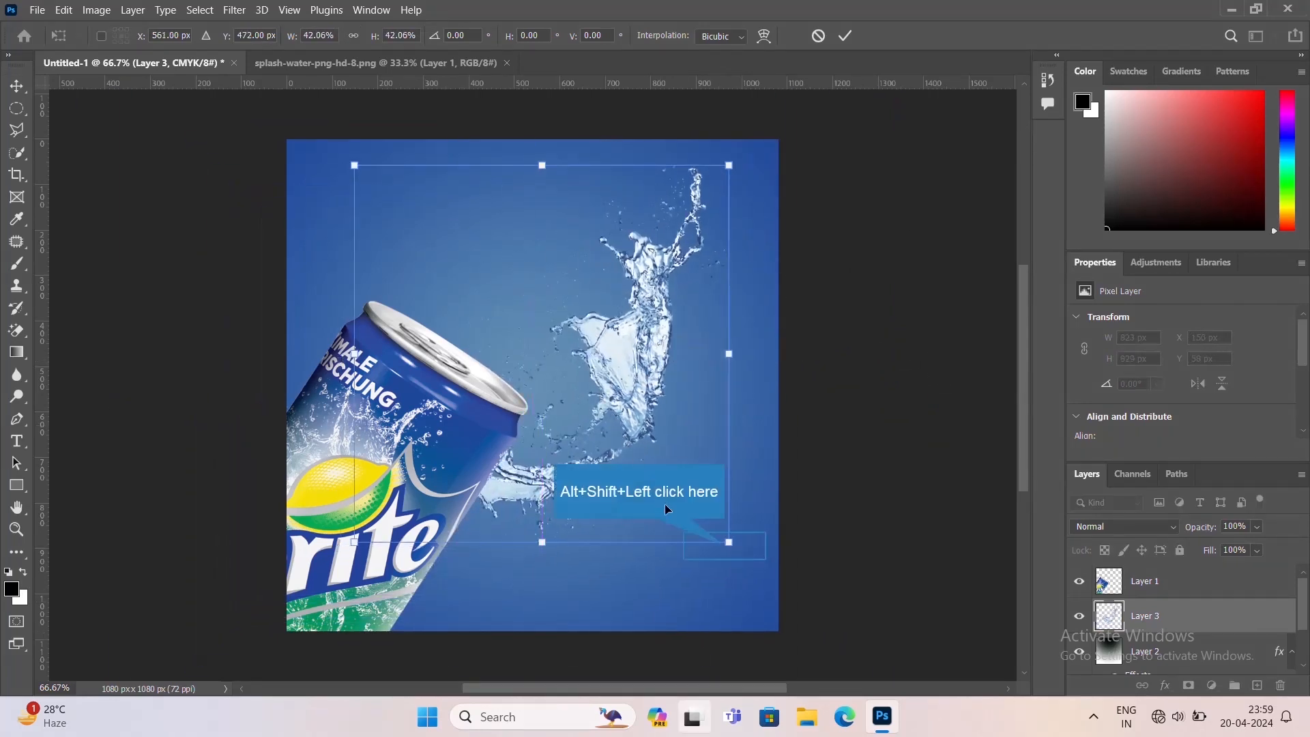
pyautogui.moveTo(722, 544); pyautogui.dragTo(639, 393)
pyautogui.rightClick(600, 409)
pyautogui.click(683, 379)
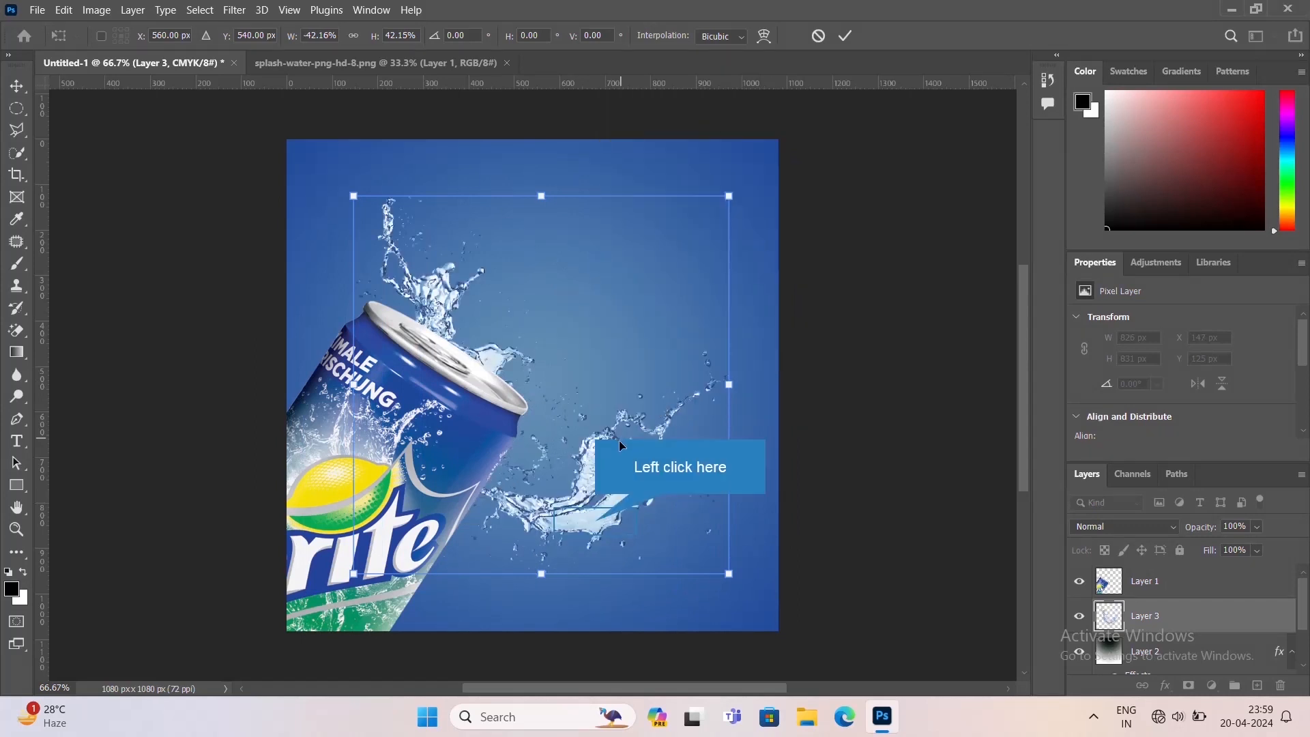
# - Centre the splash behind the can, enlarge it to about 50% and apply the transform
pyautogui.moveTo(602, 515); pyautogui.dragTo(480, 531)
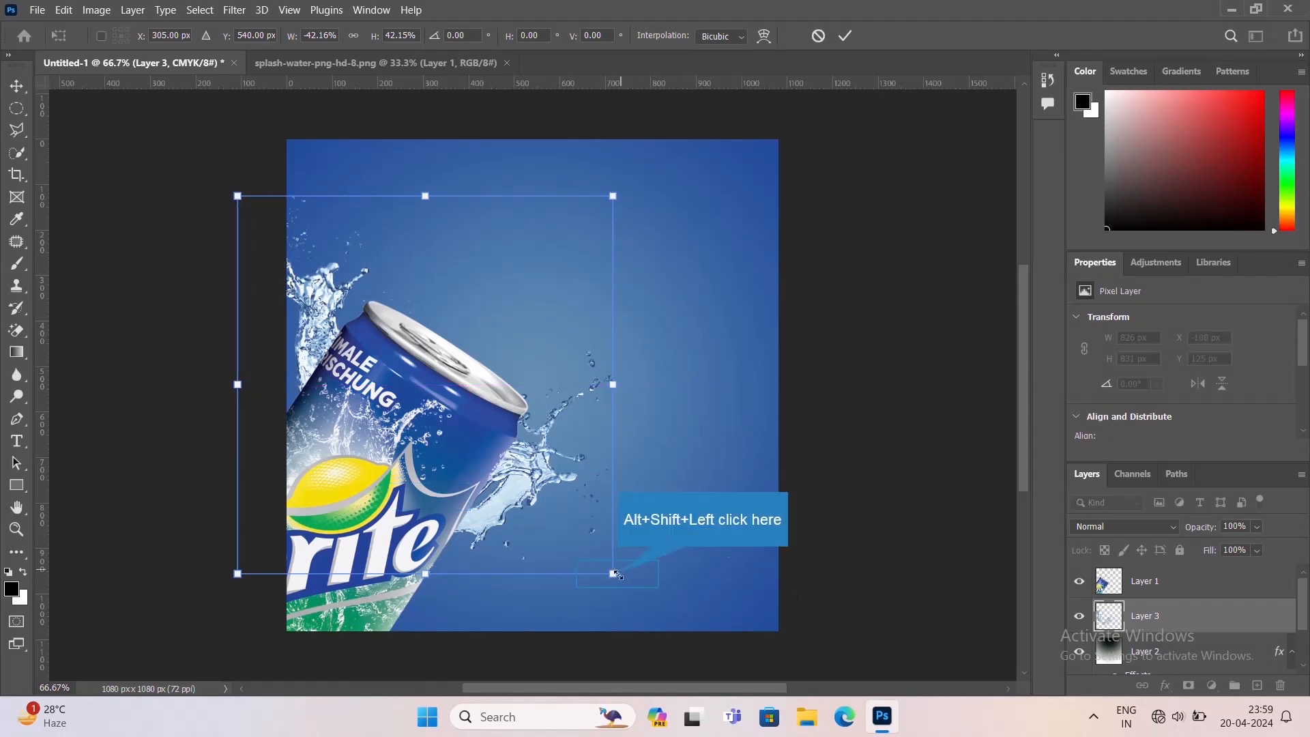
pyautogui.moveTo(623, 570); pyautogui.dragTo(659, 607)
pyautogui.moveTo(547, 525)
pyautogui.mouseDown()
pyautogui.moveTo(599, 497)
pyautogui.moveTo(563, 539)
pyautogui.mouseUp()
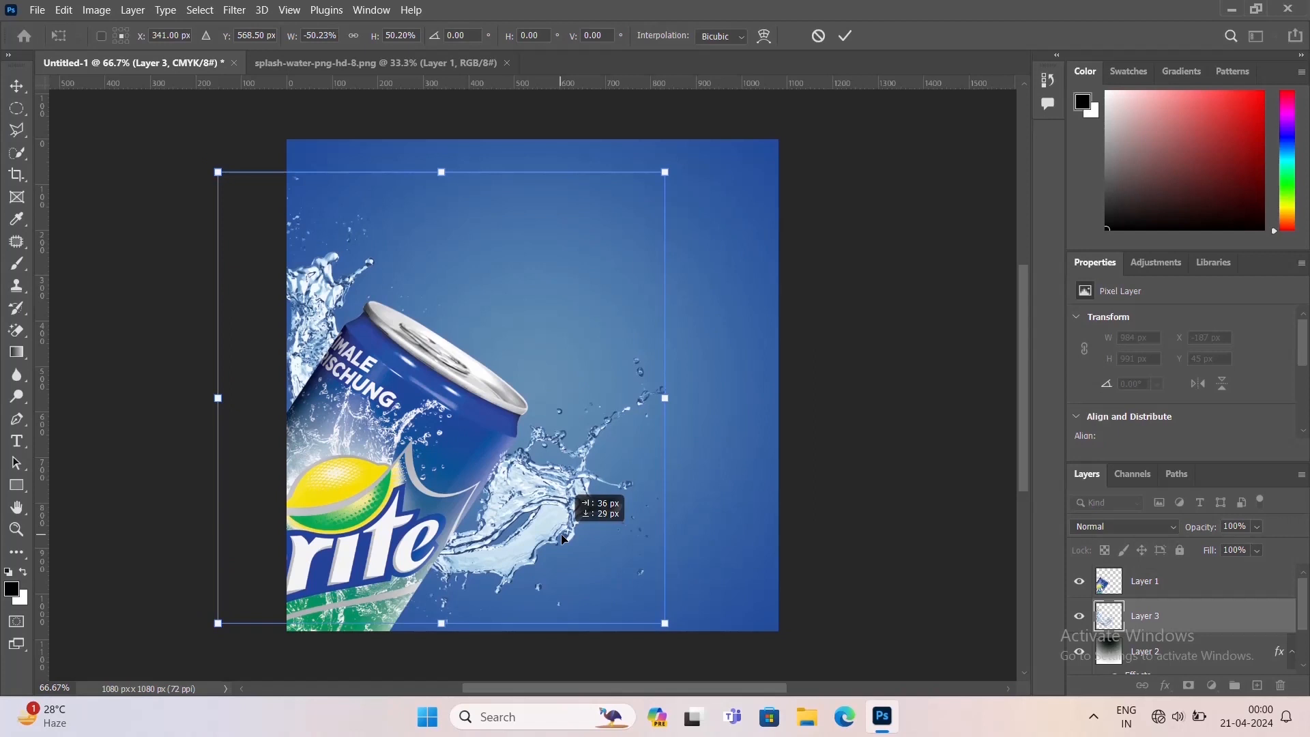
pyautogui.press('Return')
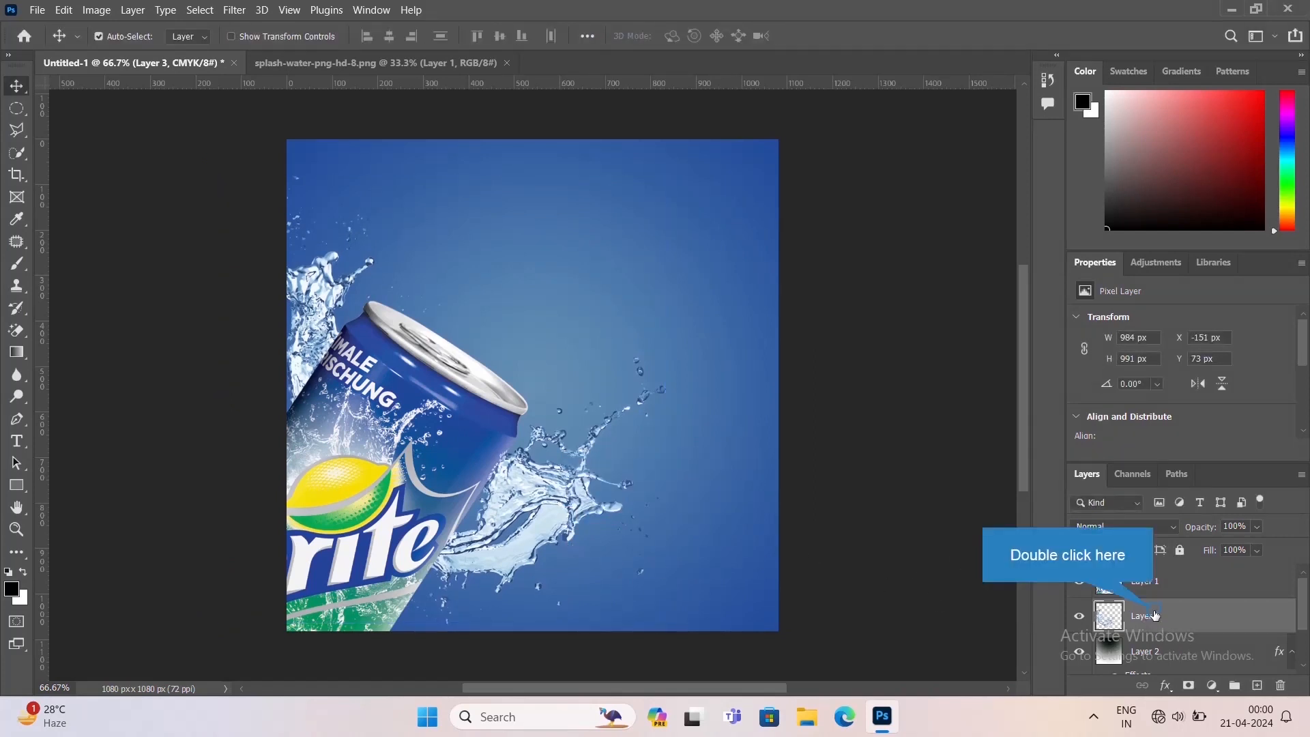
# - Rename the splash layer WATER and the can's layer PRODUCT
pyautogui.doubleClick(1154, 615)
pyautogui.write('WAT')
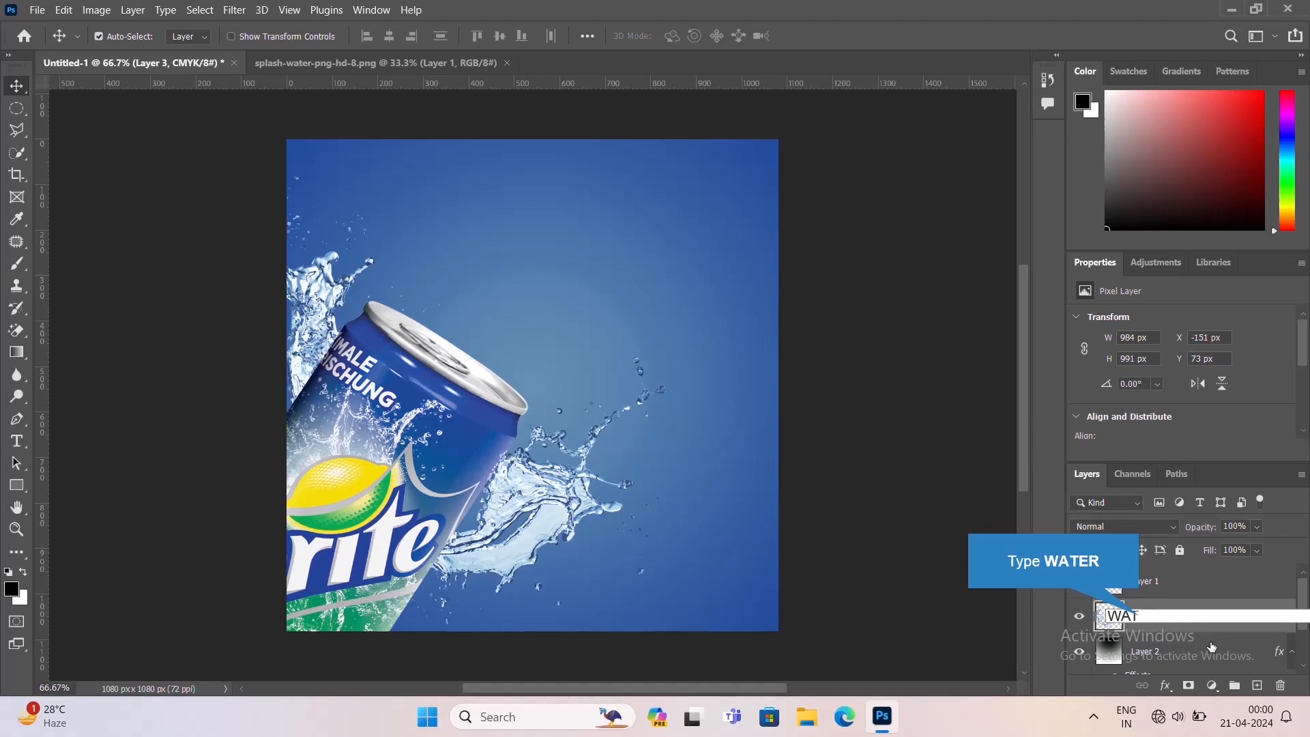
pyautogui.write('ER')
pyautogui.press('Return')
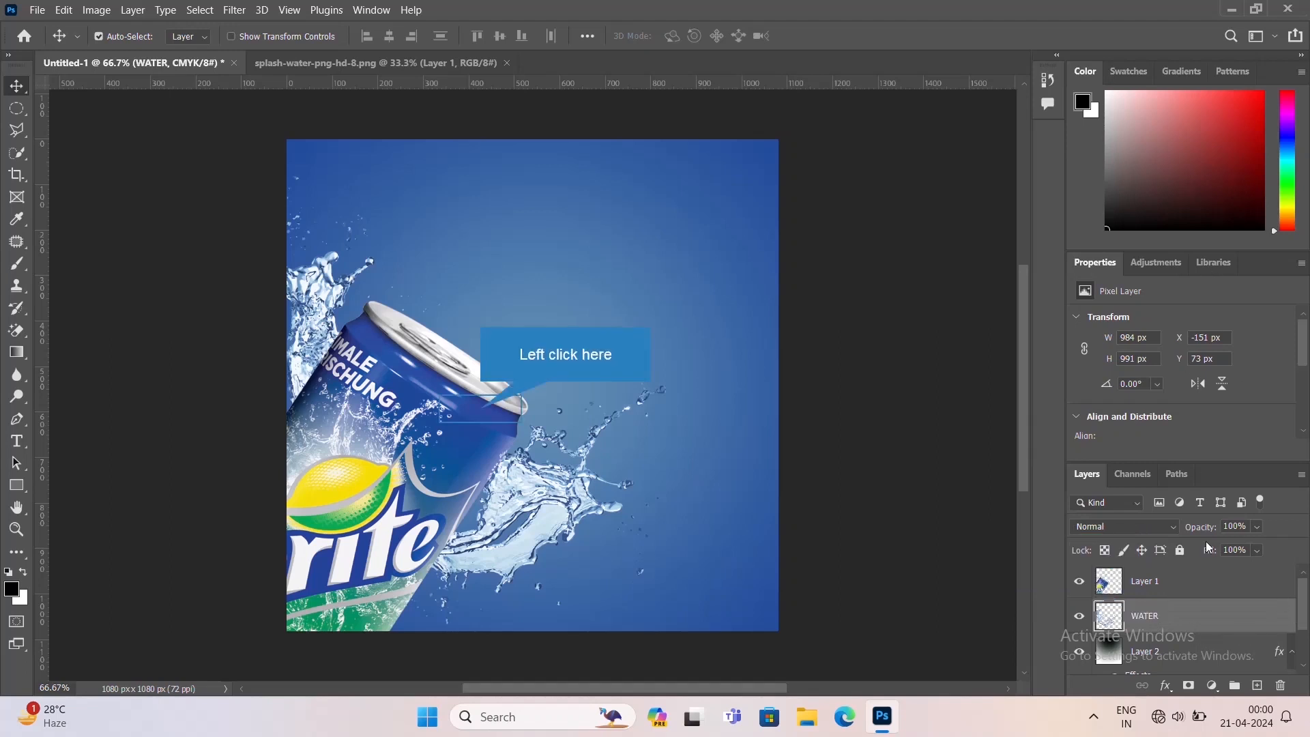
pyautogui.click(499, 415)
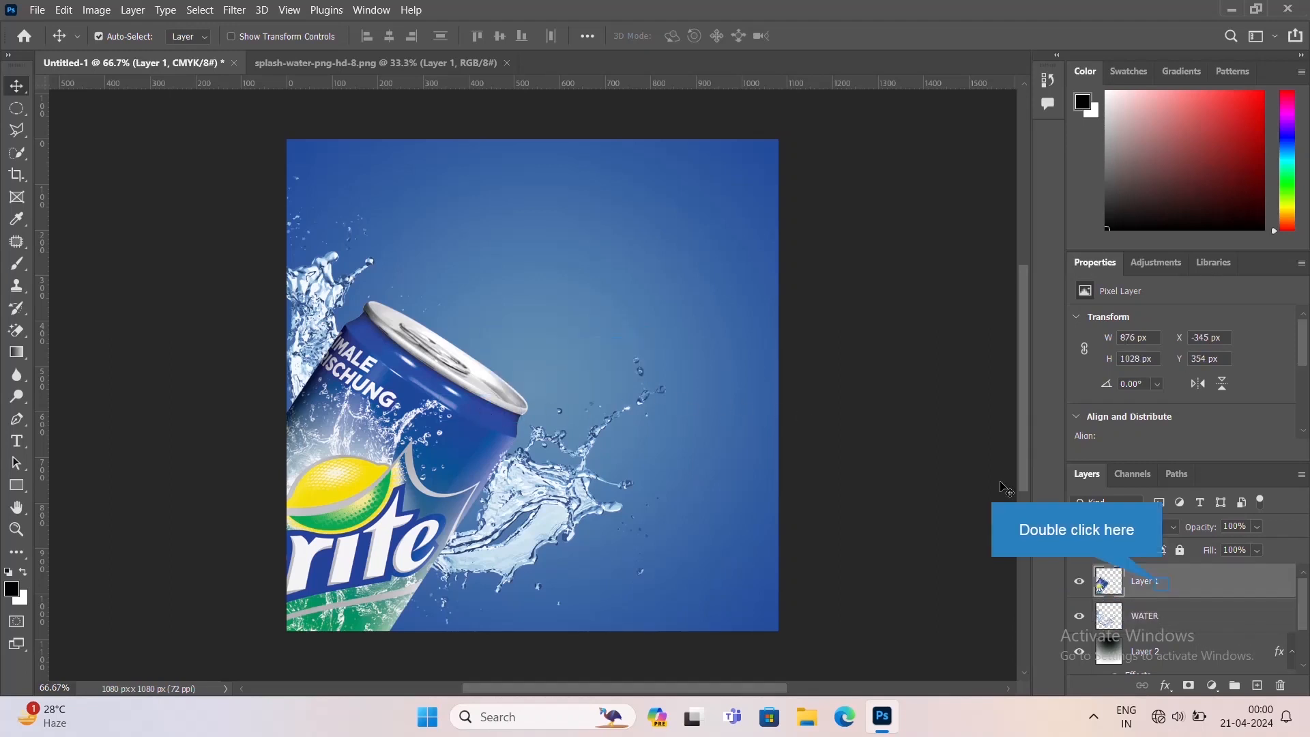
pyautogui.doubleClick(1155, 586)
pyautogui.write('PRODUCT')
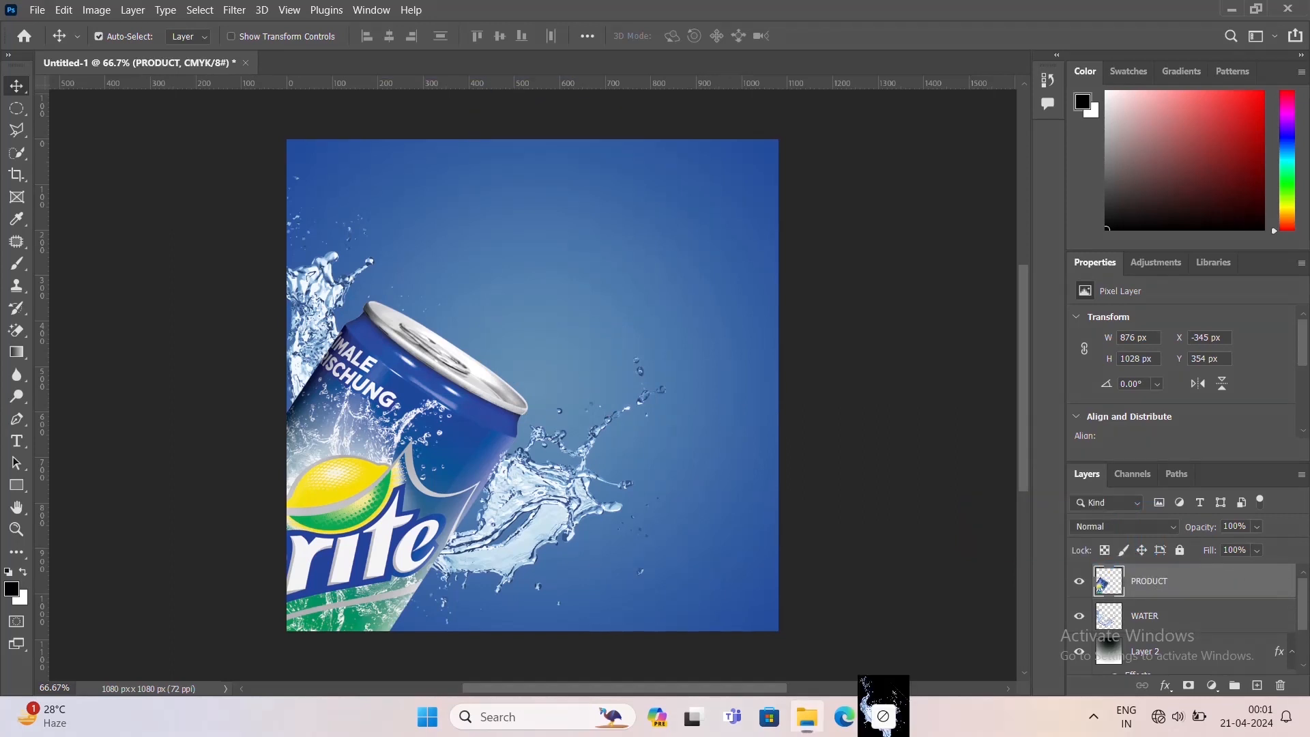
# - Place the purepng.com water drops image over the can's lower right side, scaled to about 90% and flipped horizontally
pyautogui.moveTo(882, 713); pyautogui.dragTo(570, 236)
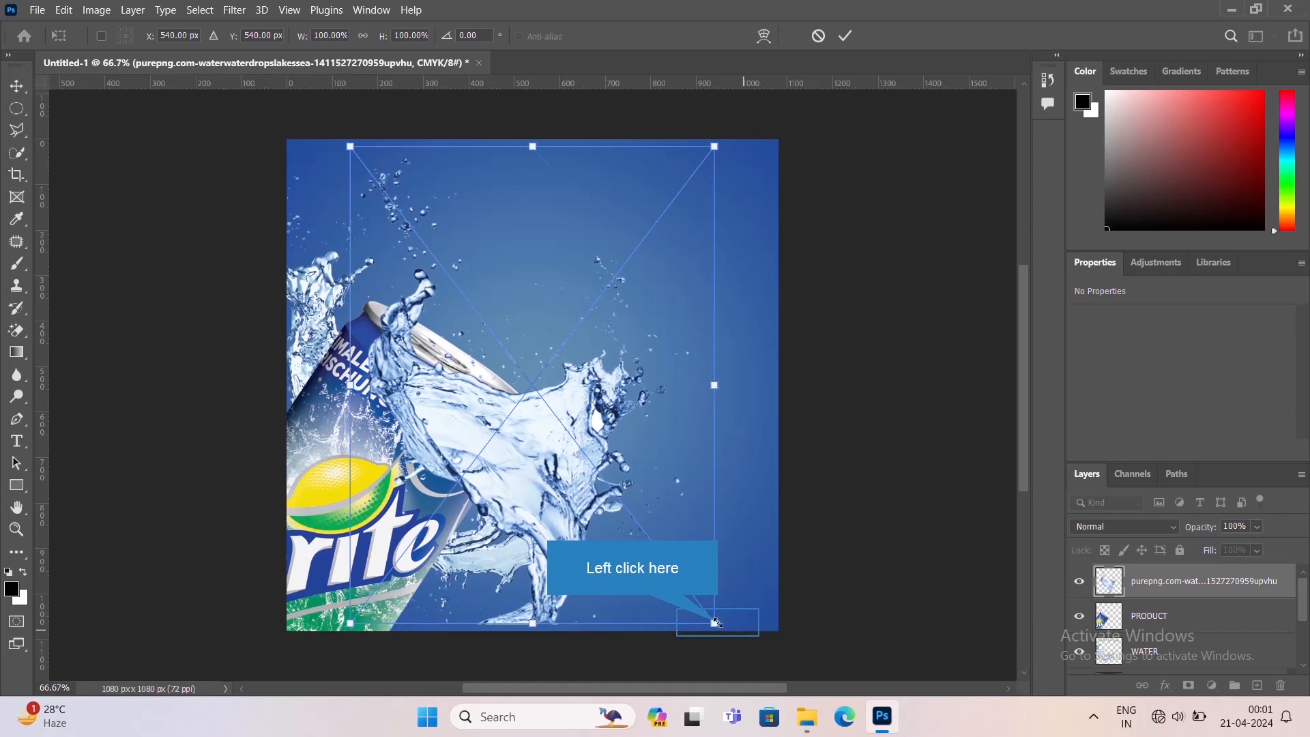
pyautogui.moveTo(714, 622); pyautogui.dragTo(676, 576)
pyautogui.moveTo(650, 401); pyautogui.dragTo(630, 477)
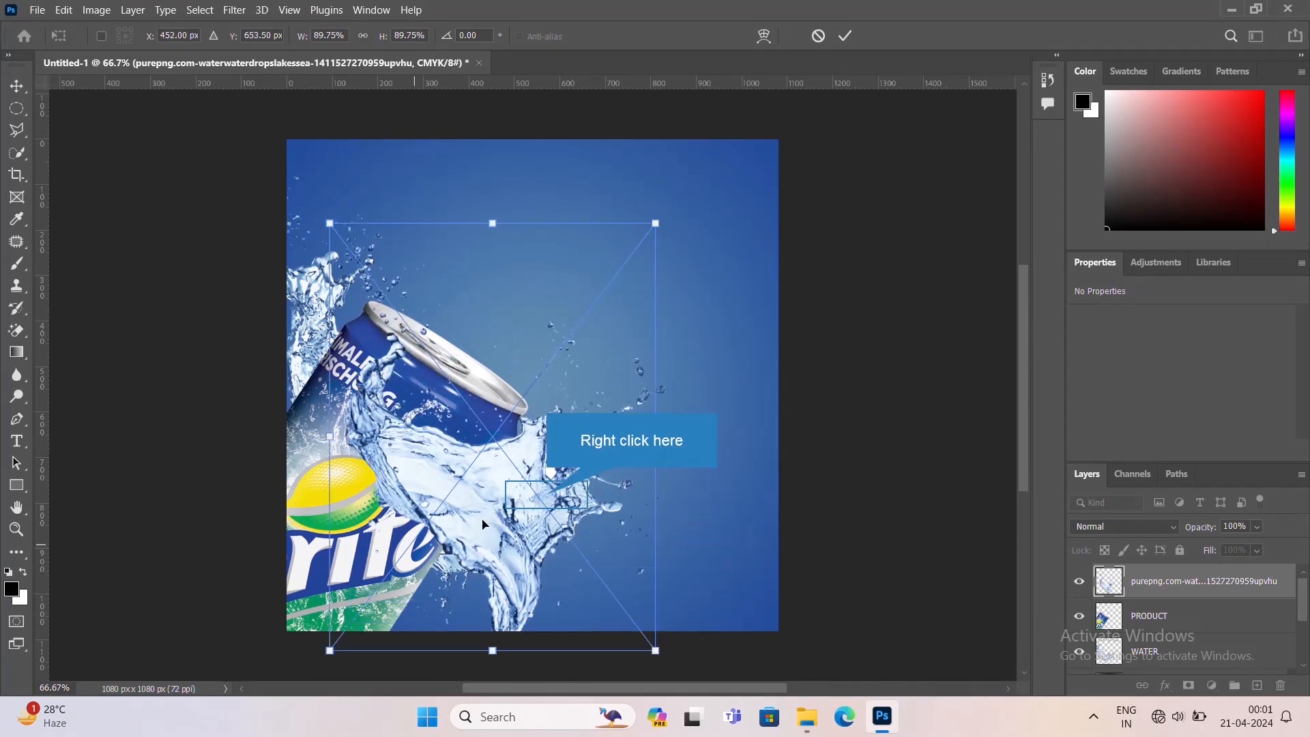
pyautogui.rightClick(549, 500)
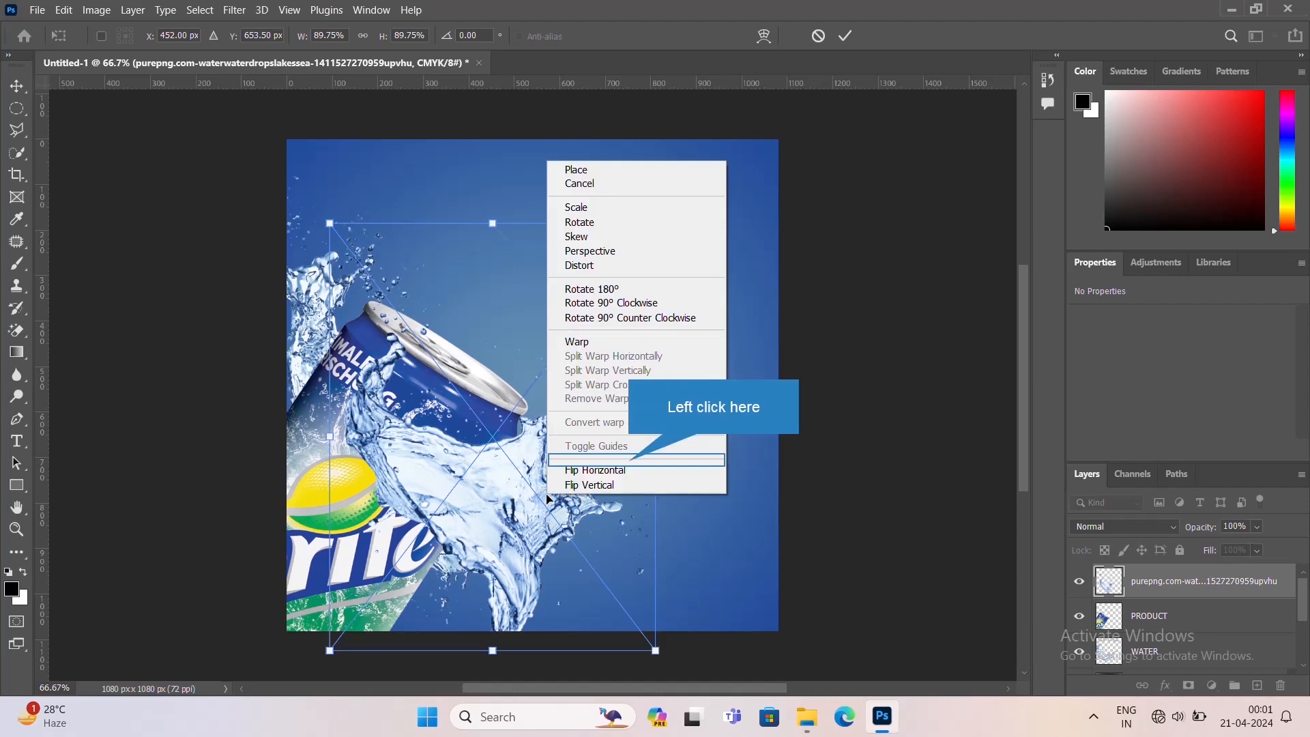
pyautogui.click(633, 471)
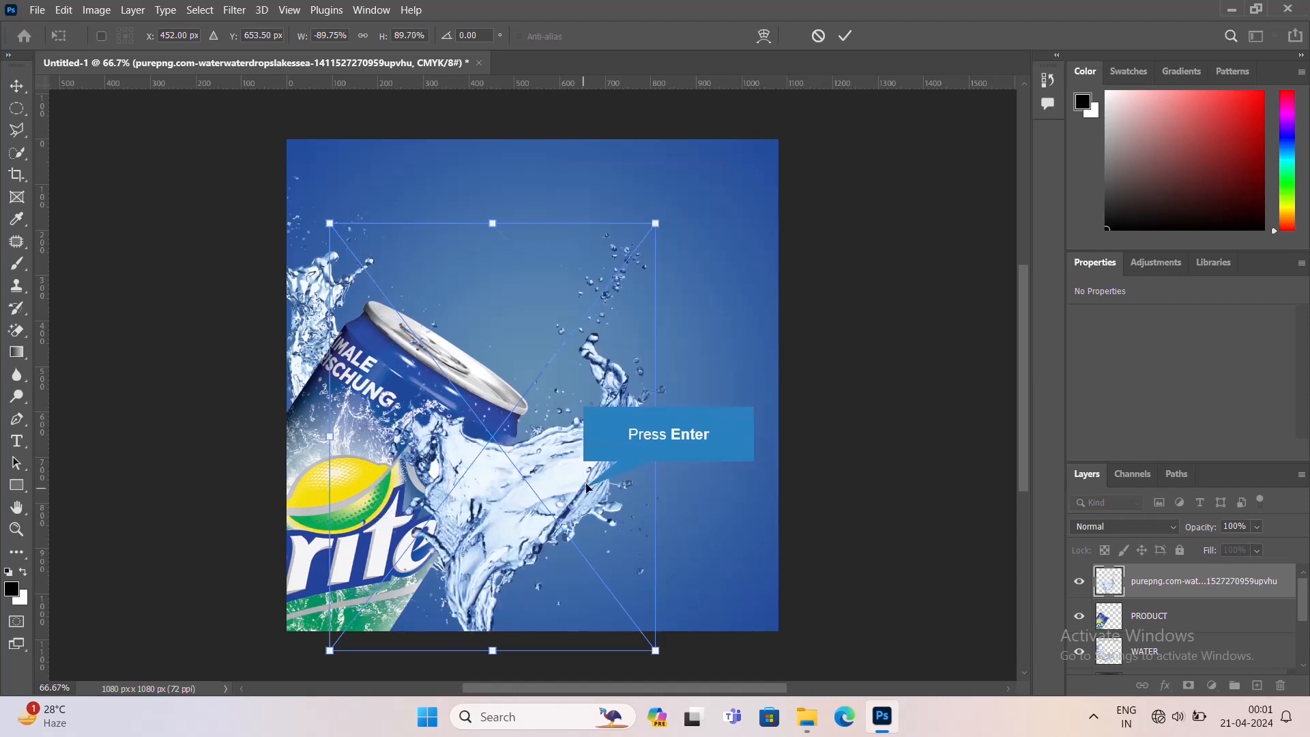
pyautogui.press('Return')
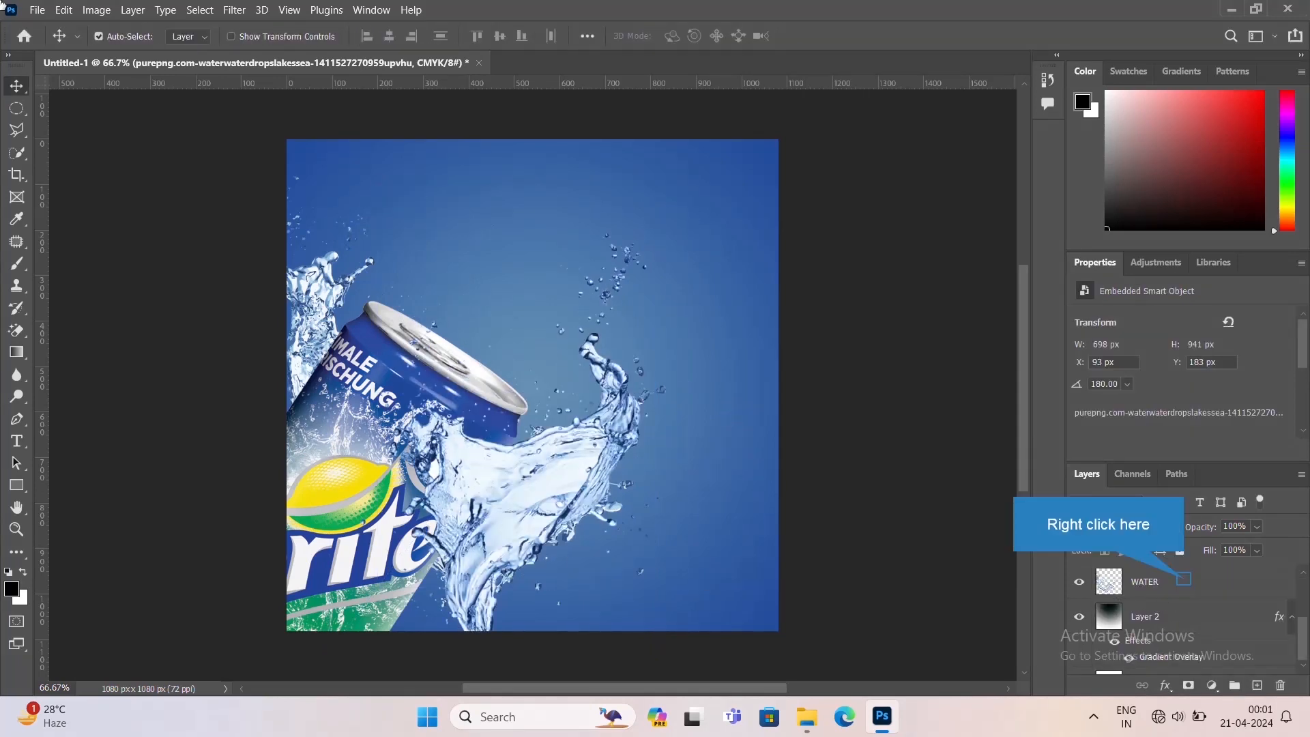
# - Rasterize the placed water drops layer and rename it WATER
pyautogui.rightClick(1186, 582)
pyautogui.click(1042, 355)
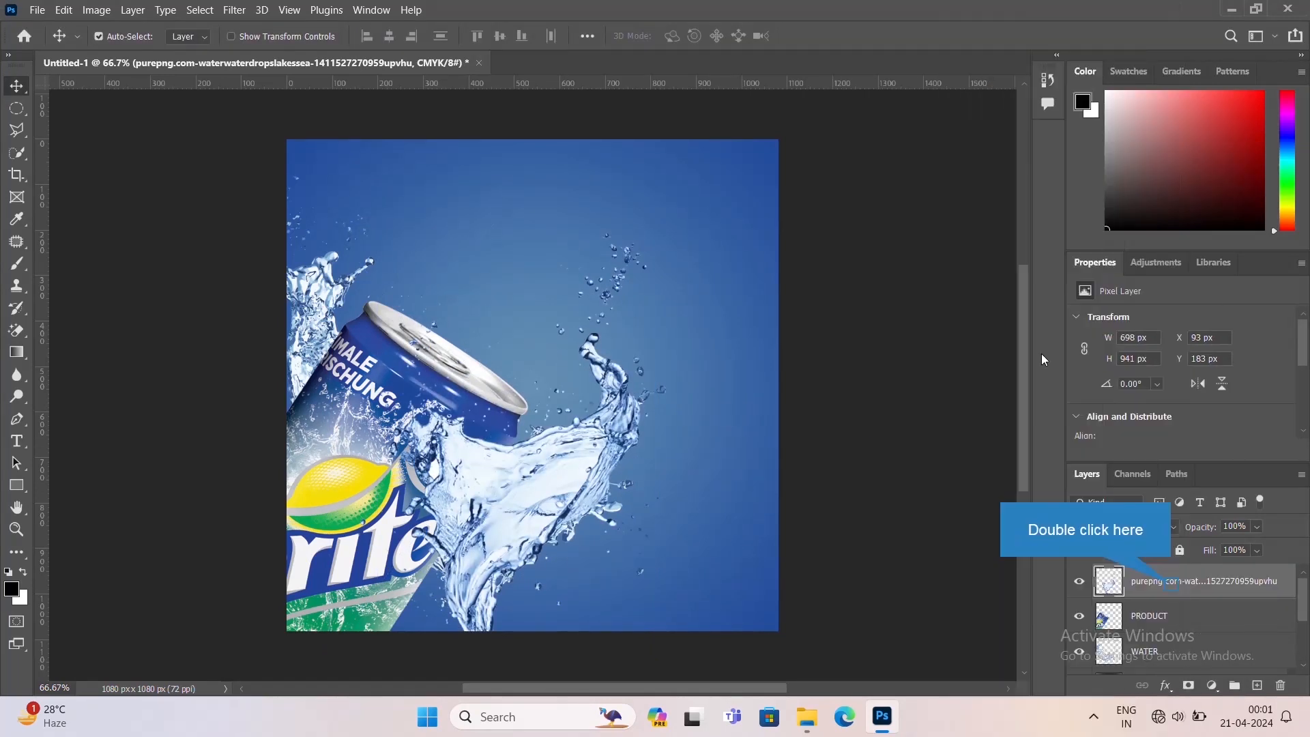
pyautogui.doubleClick(1173, 584)
pyautogui.write('WAT')
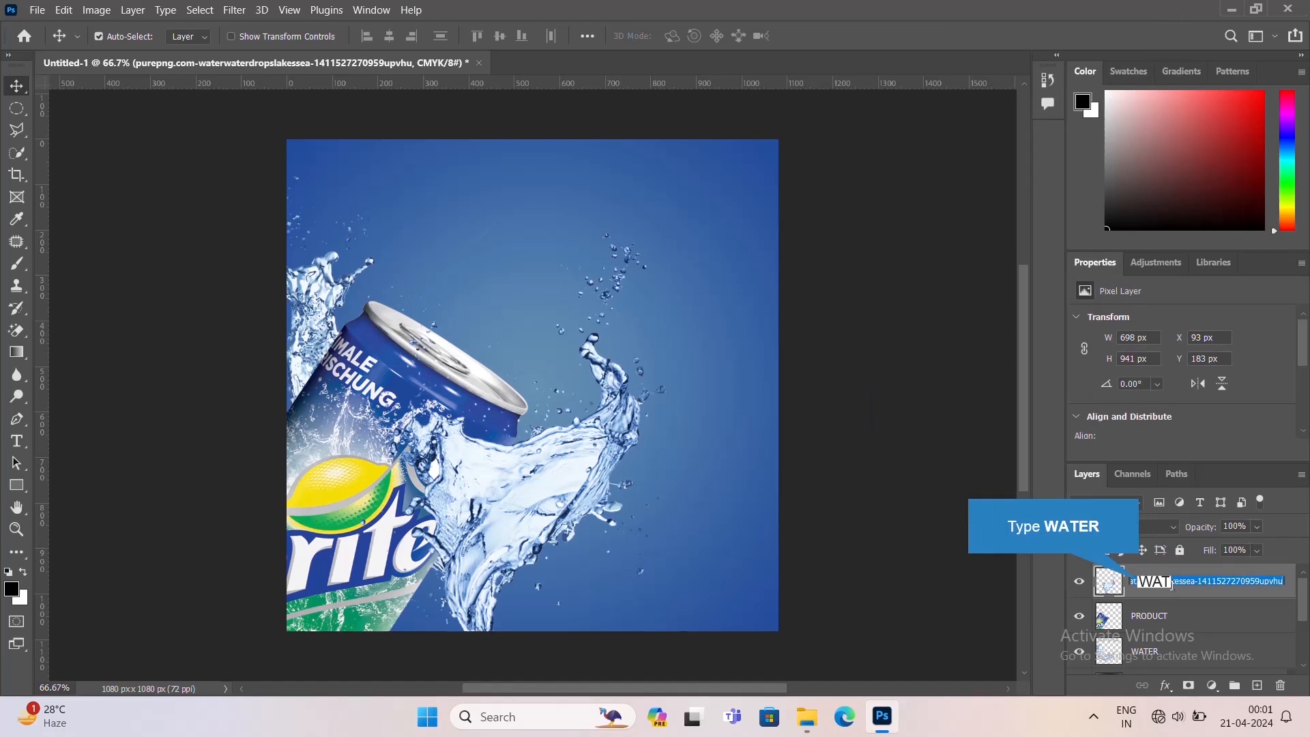
pyautogui.write('ER')
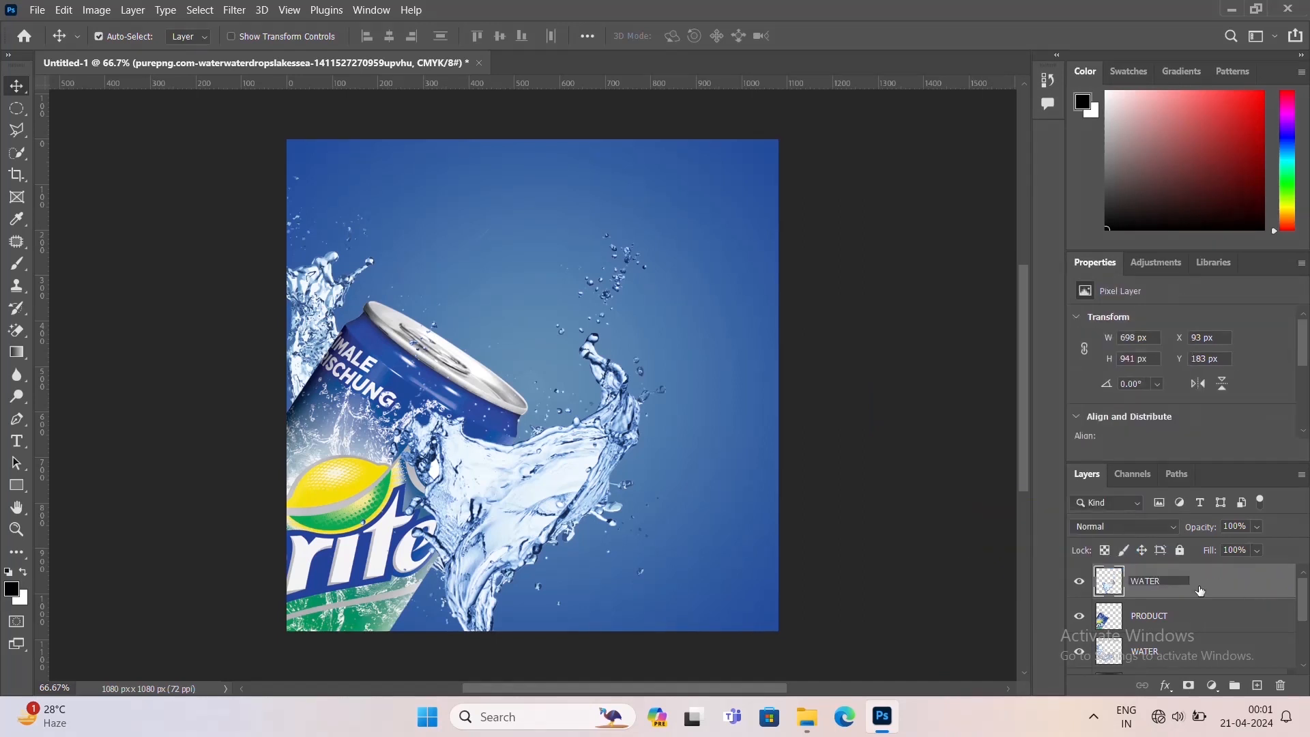
pyautogui.press('Return')
# - Move the new WATER layer below PRODUCT and shift its splash down and left to X 0 px, Y 258 px
pyautogui.moveTo(1208, 589); pyautogui.dragTo(1204, 631)
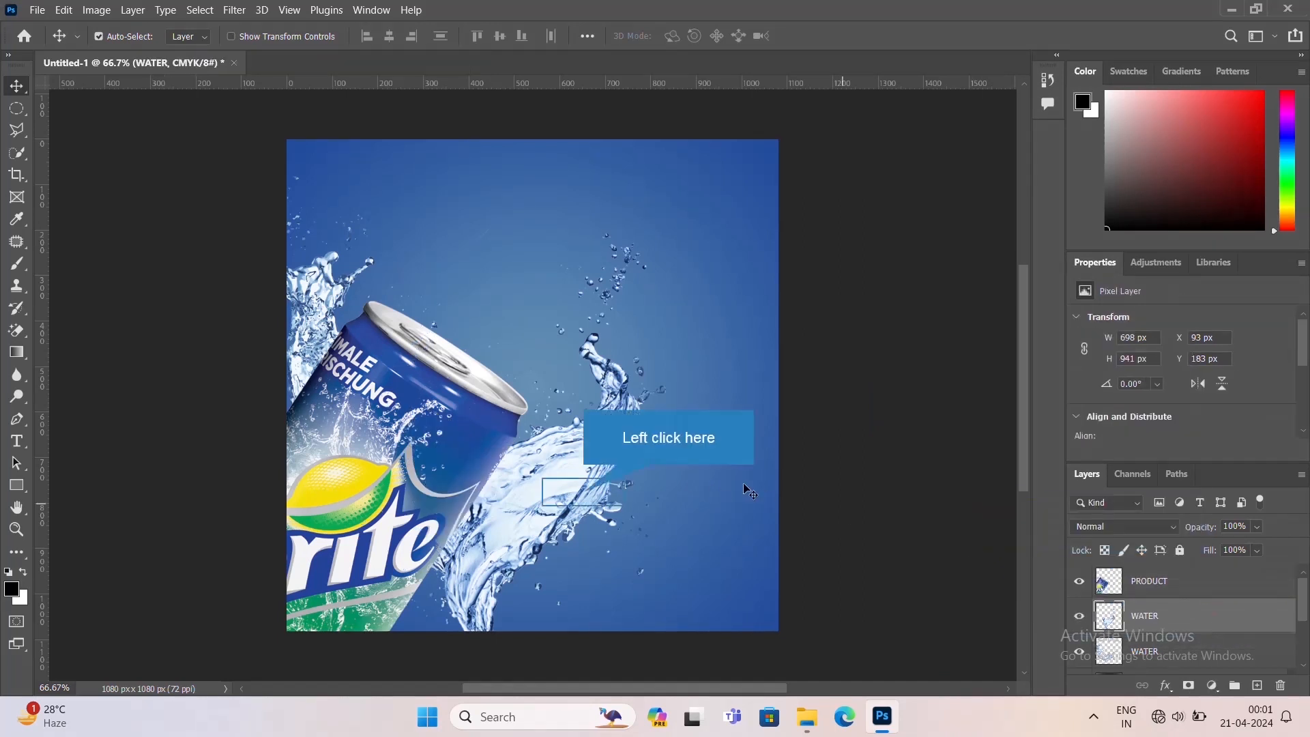
pyautogui.moveTo(590, 497); pyautogui.dragTo(548, 531)
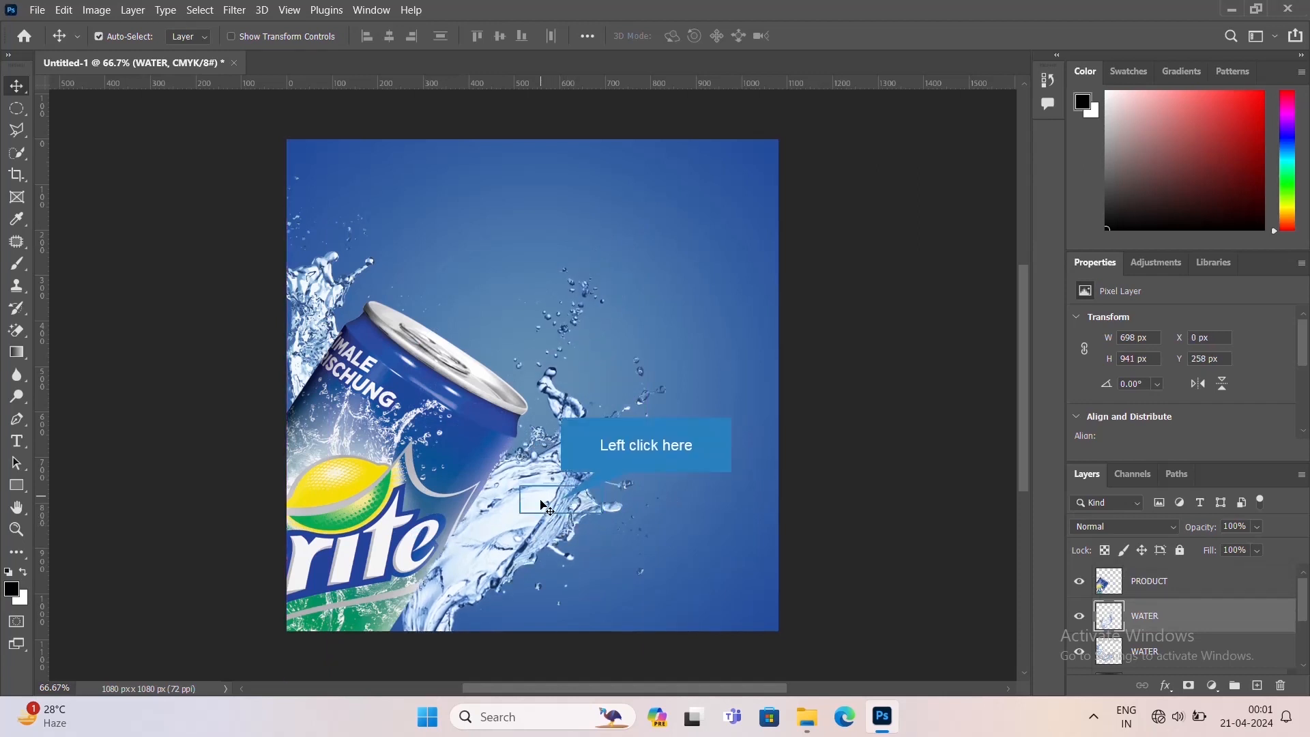
# - Try scaling the WATER splash directly beneath PRODUCT to about 85% and flipping it vertically and horizontally behind the can
pyautogui.moveTo(541, 503); pyautogui.dragTo(615, 394)
pyautogui.hotkey('ctrl', 't')
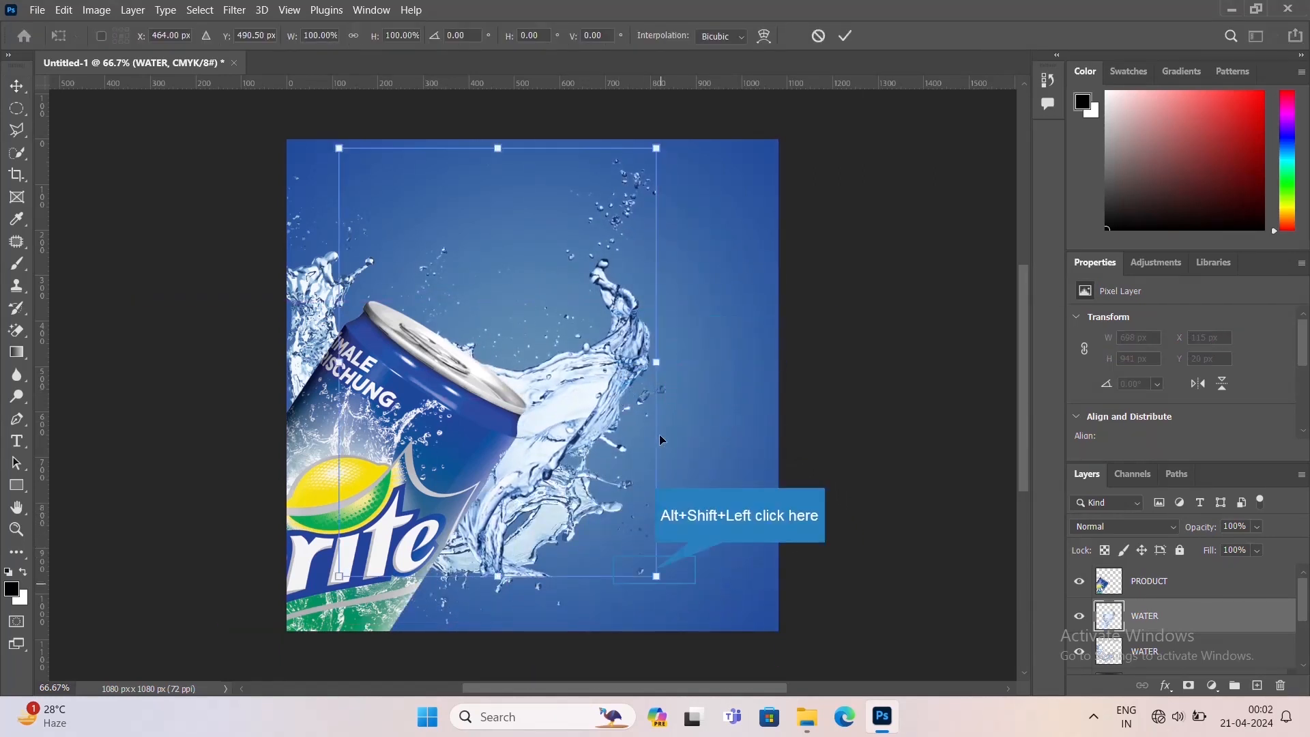
pyautogui.moveTo(656, 577); pyautogui.dragTo(634, 546)
pyautogui.rightClick(539, 366)
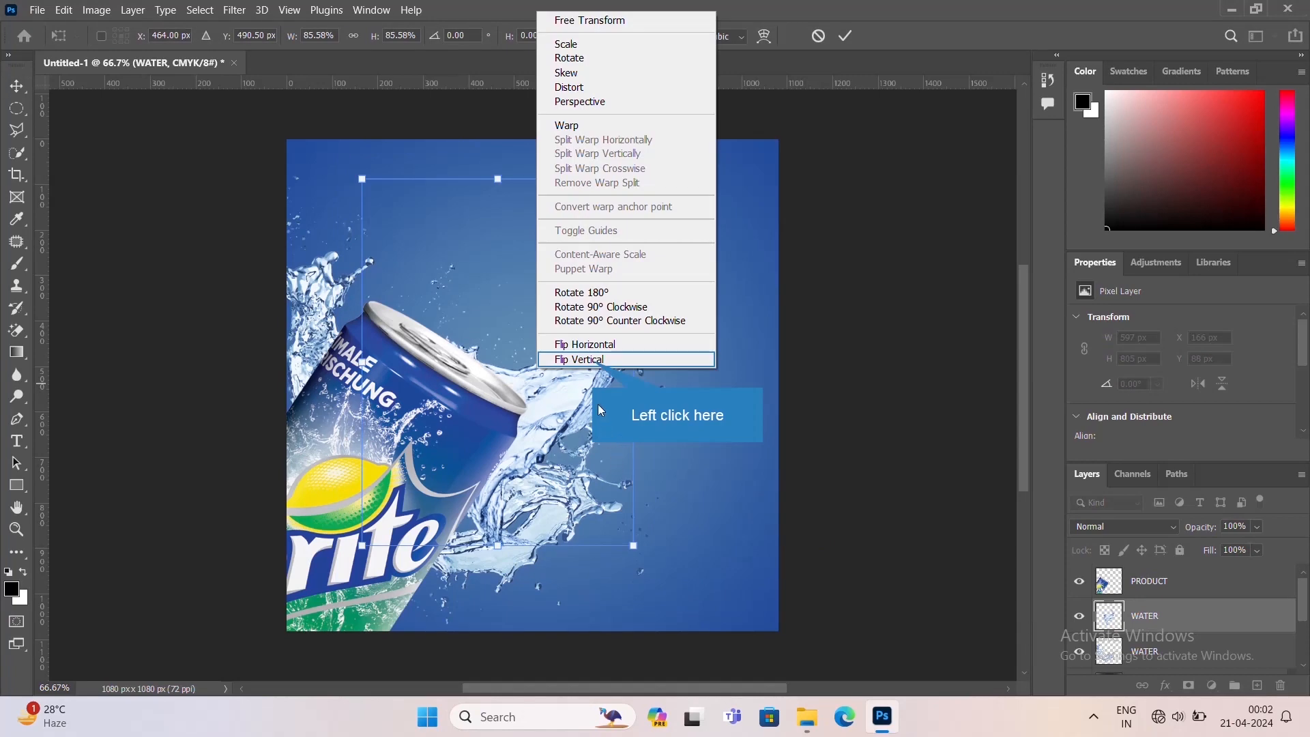
pyautogui.click(590, 361)
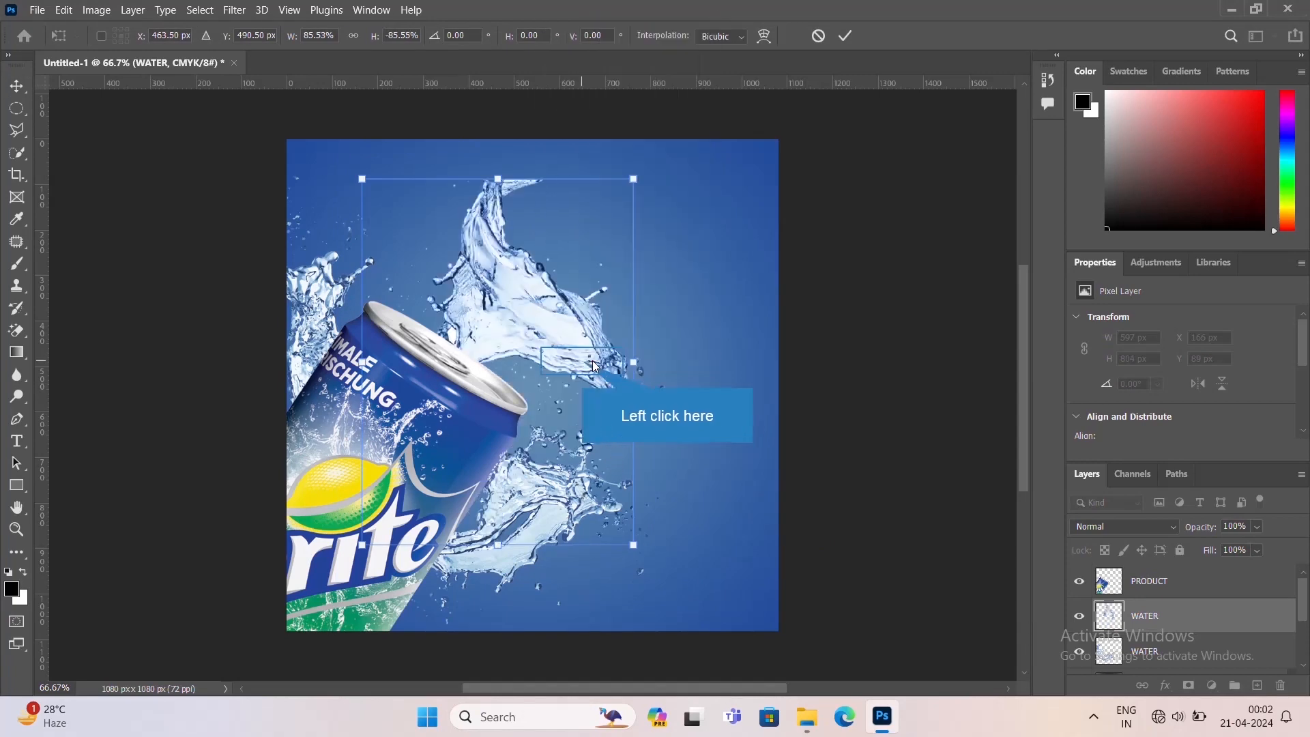
pyautogui.moveTo(562, 415); pyautogui.dragTo(539, 511)
pyautogui.rightClick(546, 418)
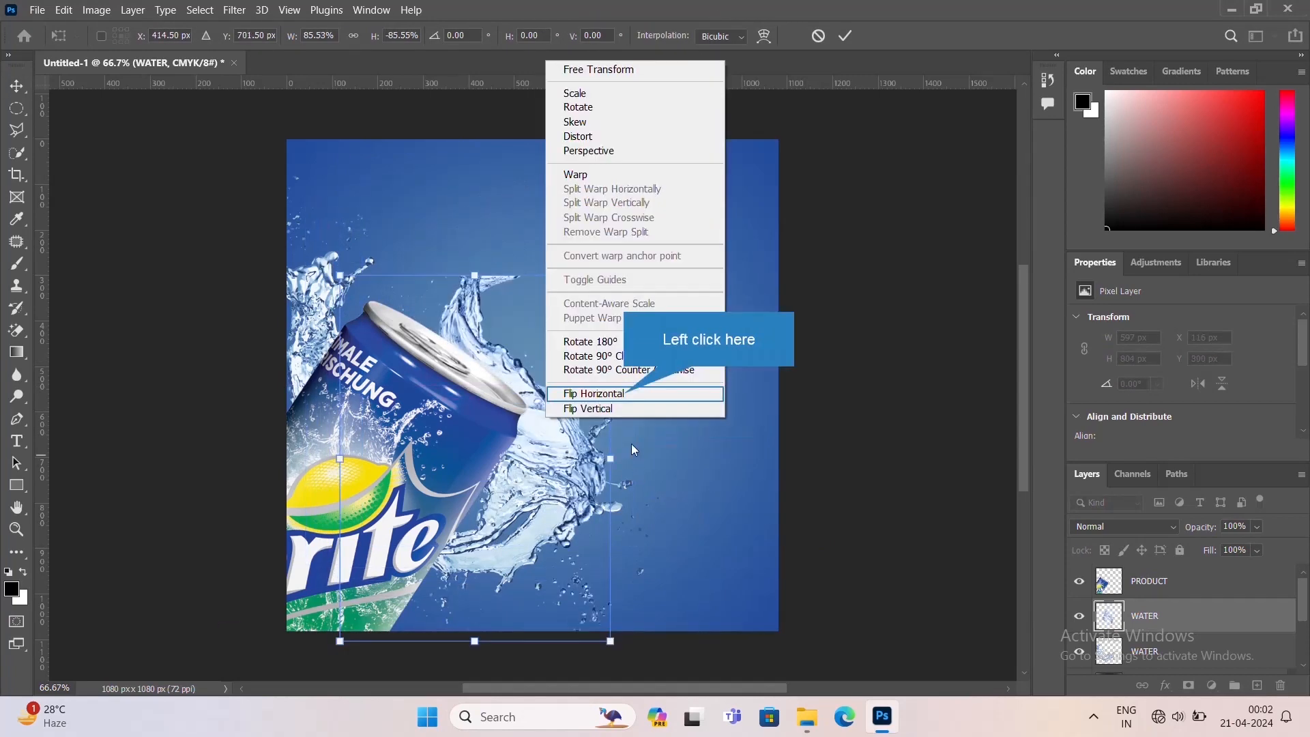
pyautogui.click(614, 393)
pyautogui.moveTo(516, 349); pyautogui.dragTo(447, 369)
pyautogui.hotkey('ctrl', 'z')
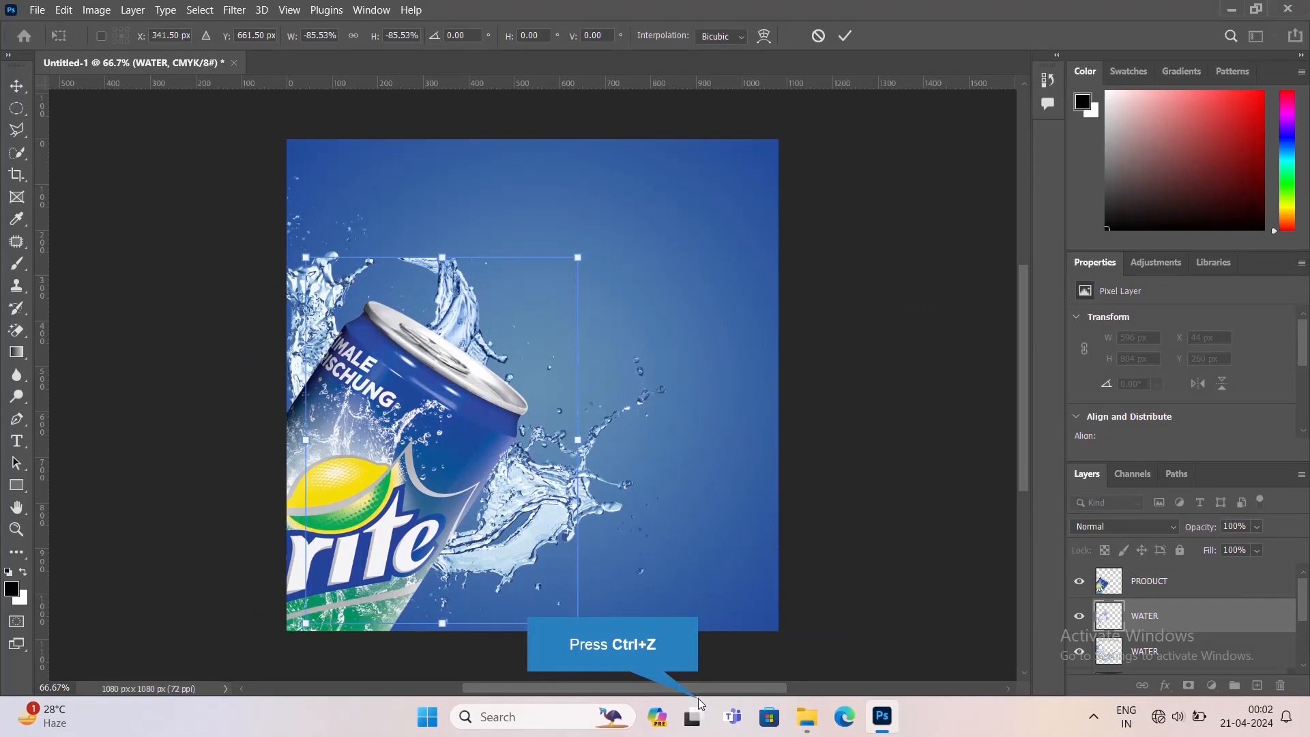
pyautogui.press('Return')
pyautogui.hotkey('ctrl', 'z')
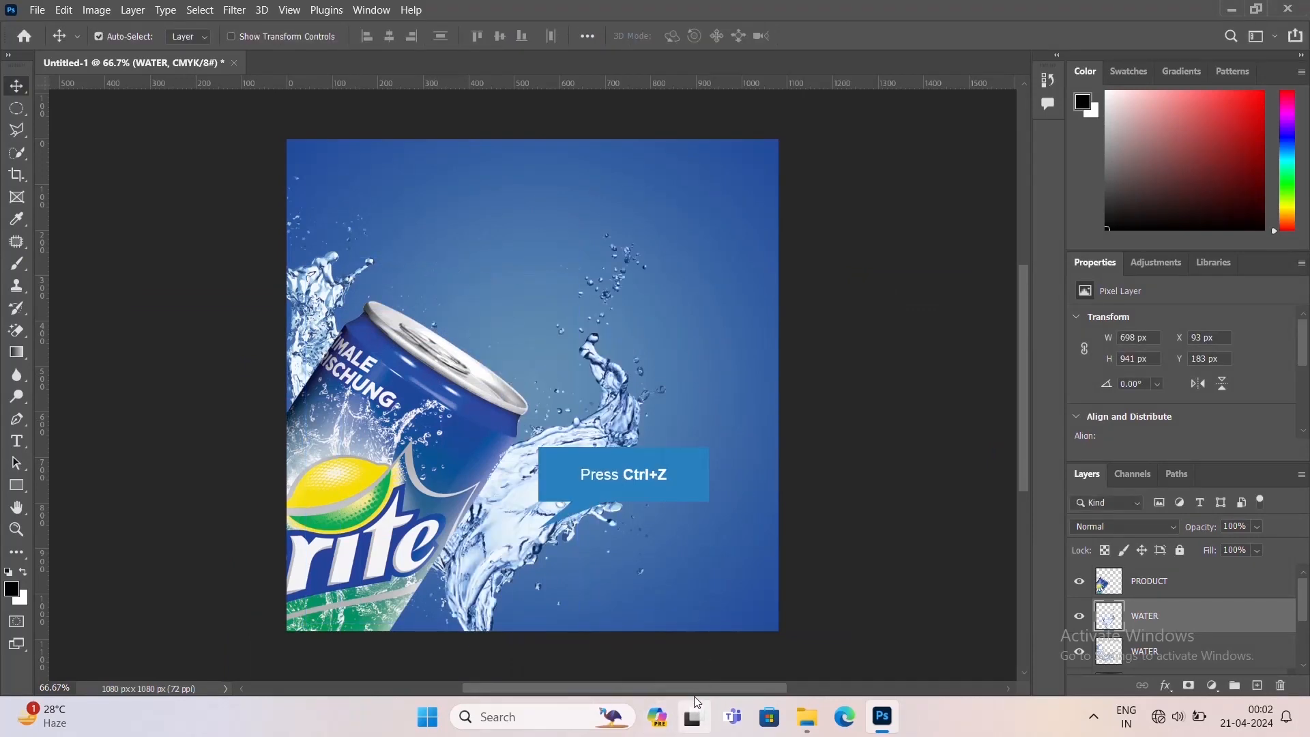
# - Bring the WATER splash in front of the can, shift it to X -103 px, Y -31 px, and return it beneath PRODUCT
pyautogui.hotkey('ctrl', ']')
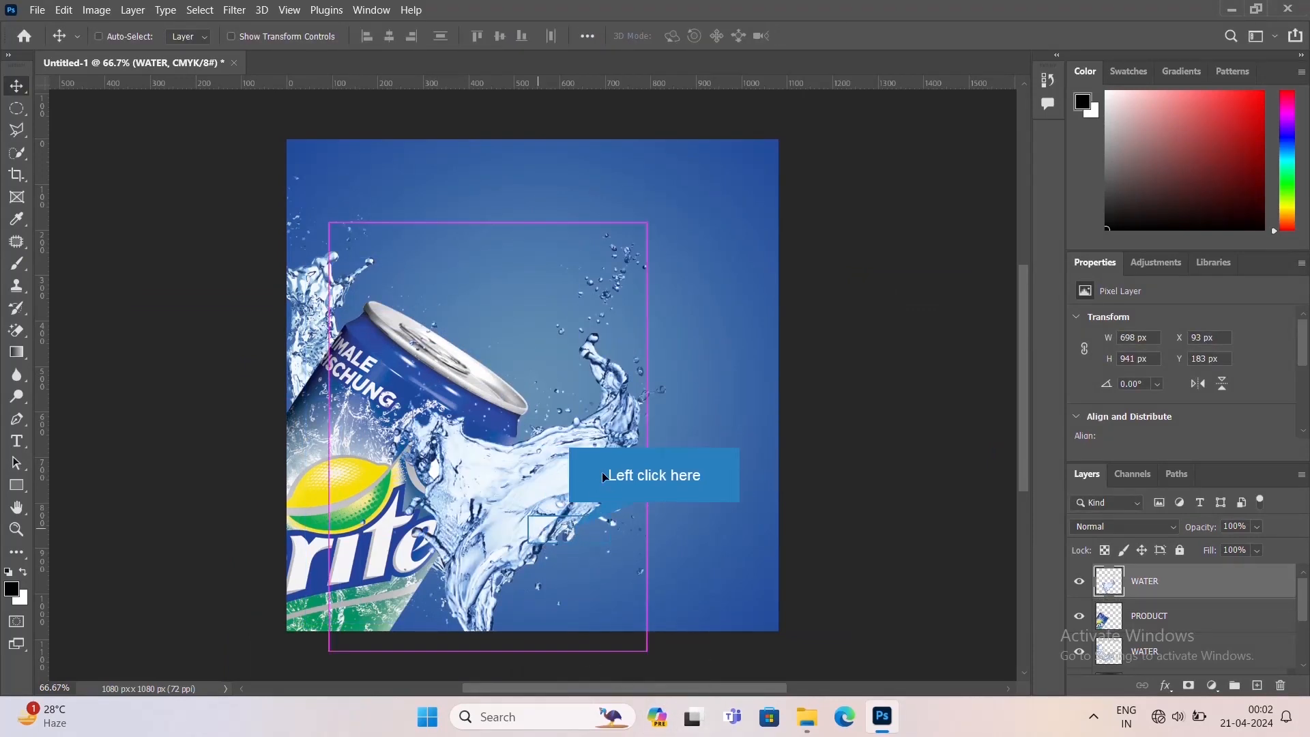
pyautogui.moveTo(569, 529); pyautogui.dragTo(602, 473)
pyautogui.hotkey('ctrl', 'z')
pyautogui.moveTo(543, 507); pyautogui.dragTo(454, 414)
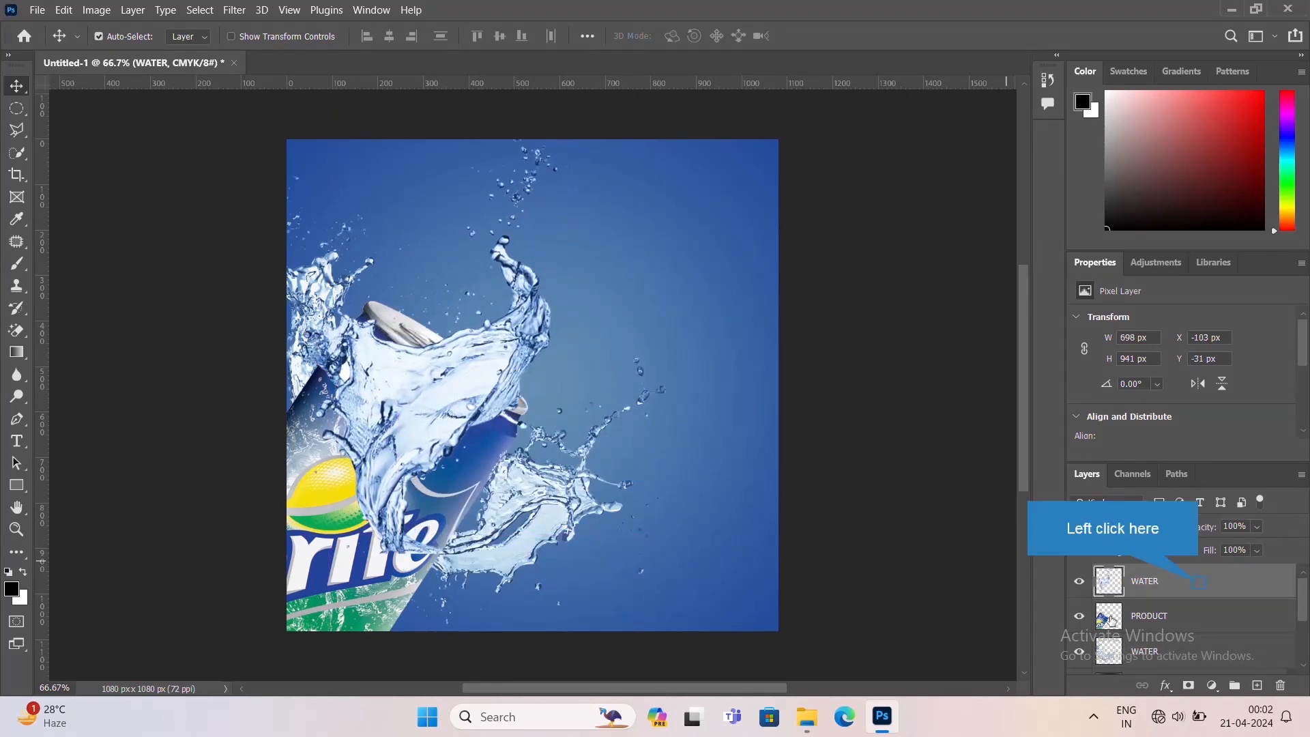
pyautogui.moveTo(1201, 586); pyautogui.dragTo(1200, 635)
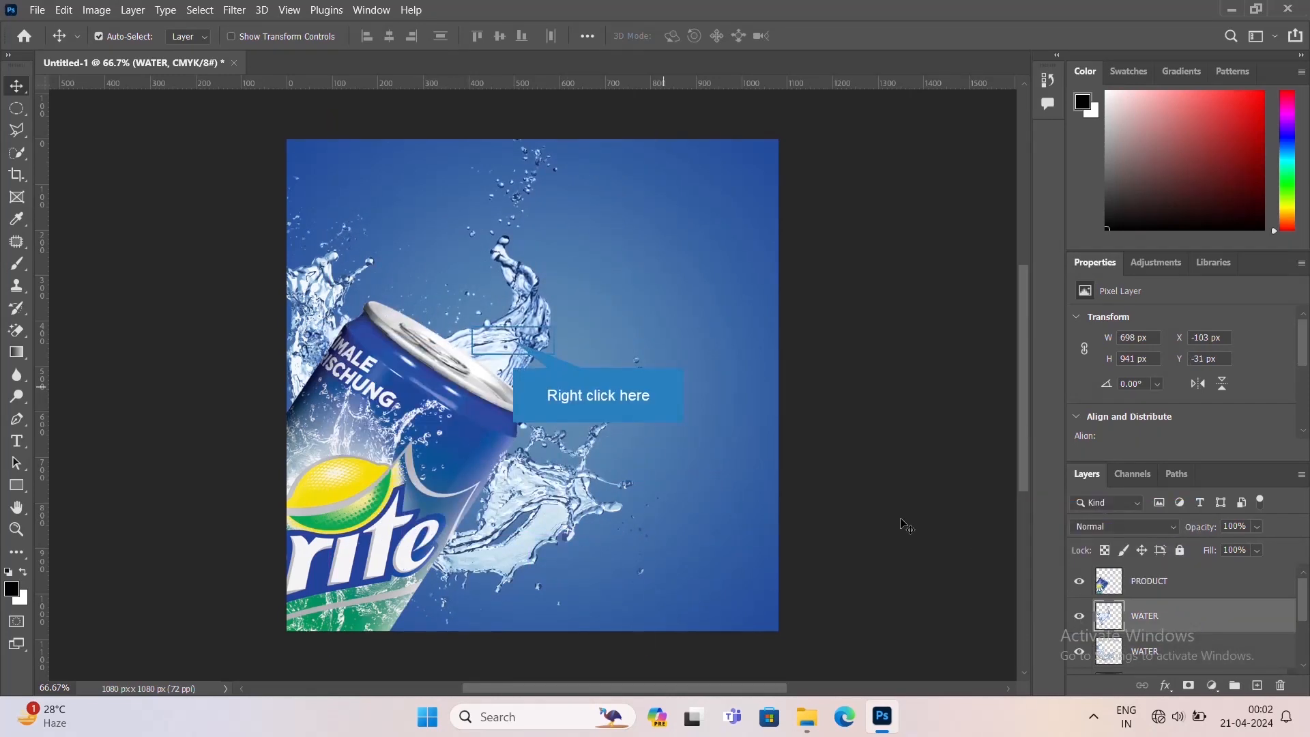
# - Try flipping the WATER splash directly beneath PRODUCT vertically and shifting it down and to the right
pyautogui.rightClick(514, 343)
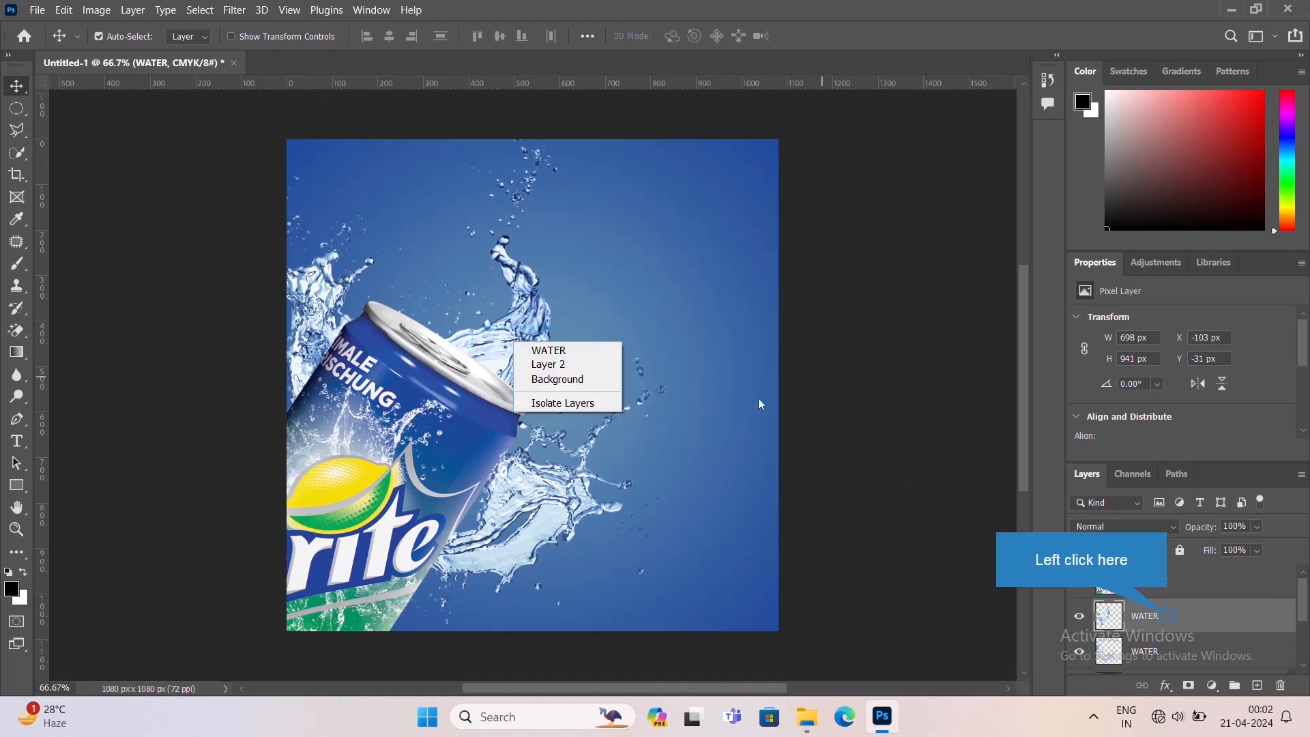
pyautogui.click(1171, 618)
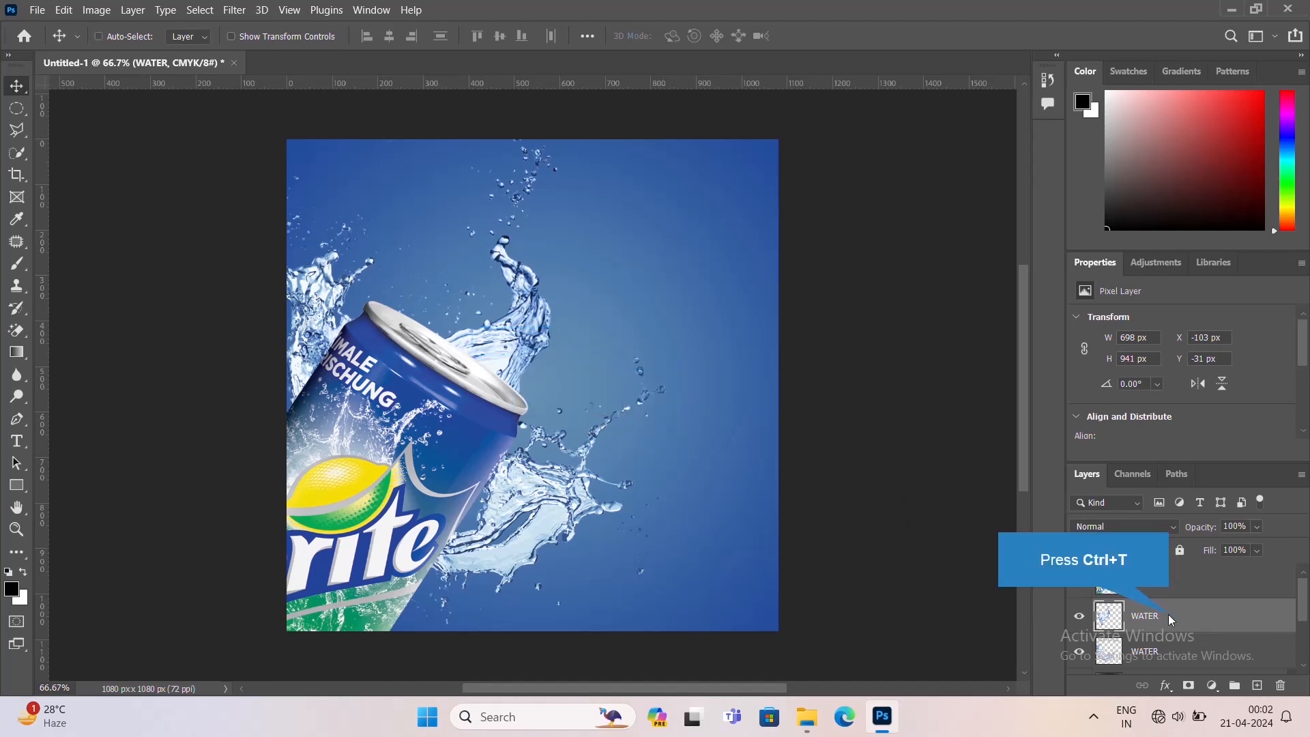
pyautogui.hotkey('ctrl', 't')
pyautogui.rightClick(545, 334)
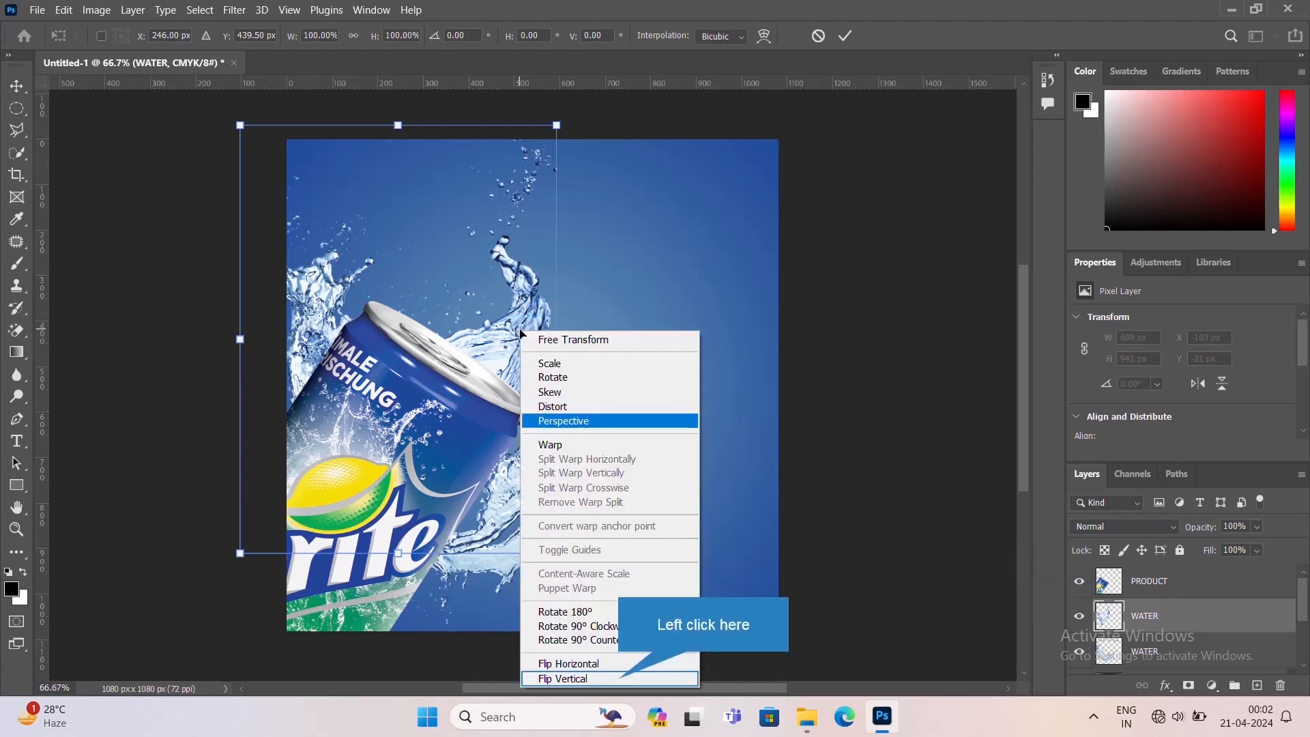
pyautogui.click(620, 679)
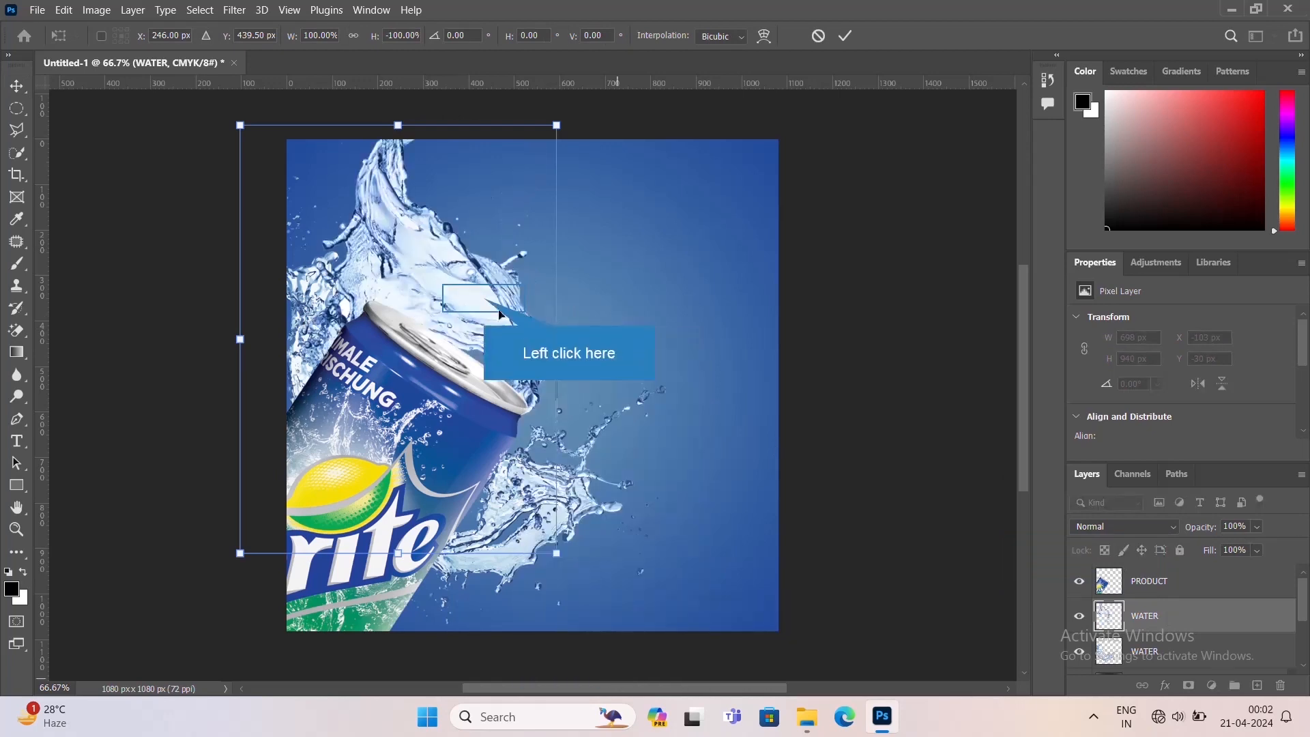
pyautogui.moveTo(481, 297); pyautogui.dragTo(528, 389)
pyautogui.hotkey('ctrl', 'z')
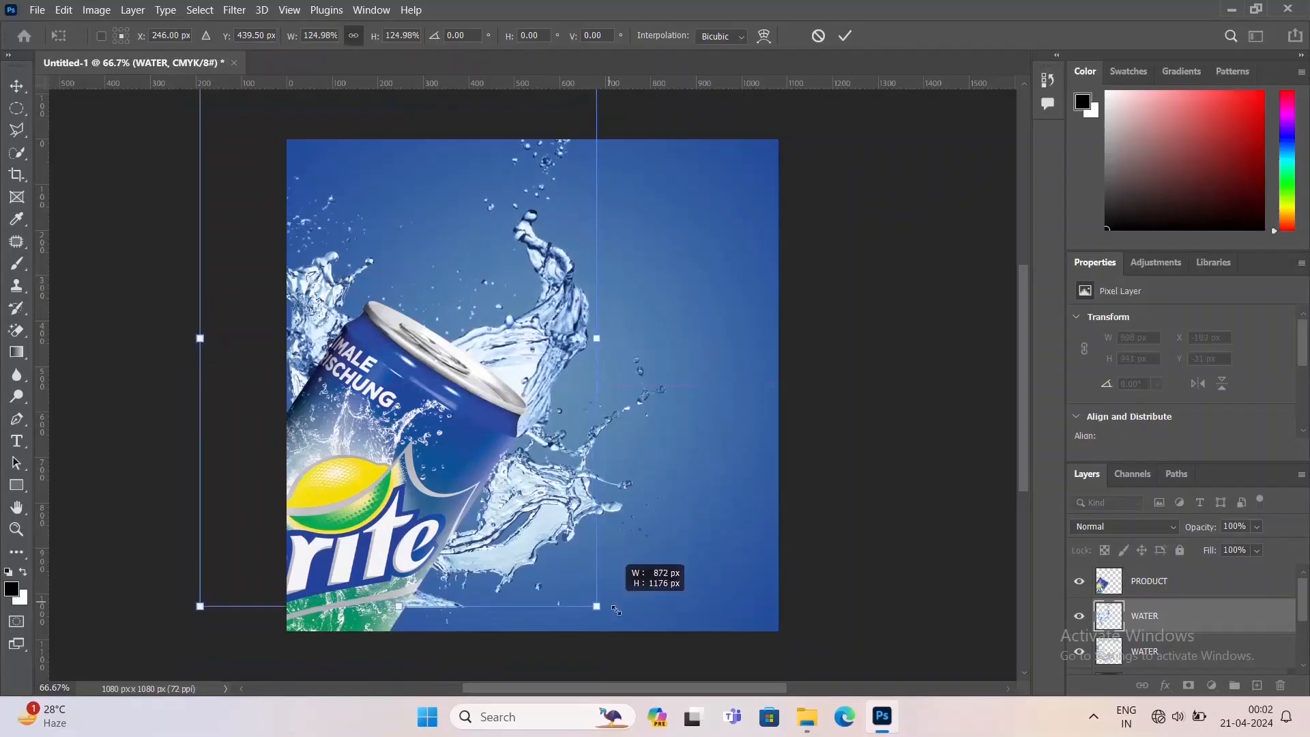
# - Enlarge the WATER splash directly beneath PRODUCT to about 131% and position it at X -151 px, Y 0 px
pyautogui.moveTo(600, 604); pyautogui.dragTo(573, 444)
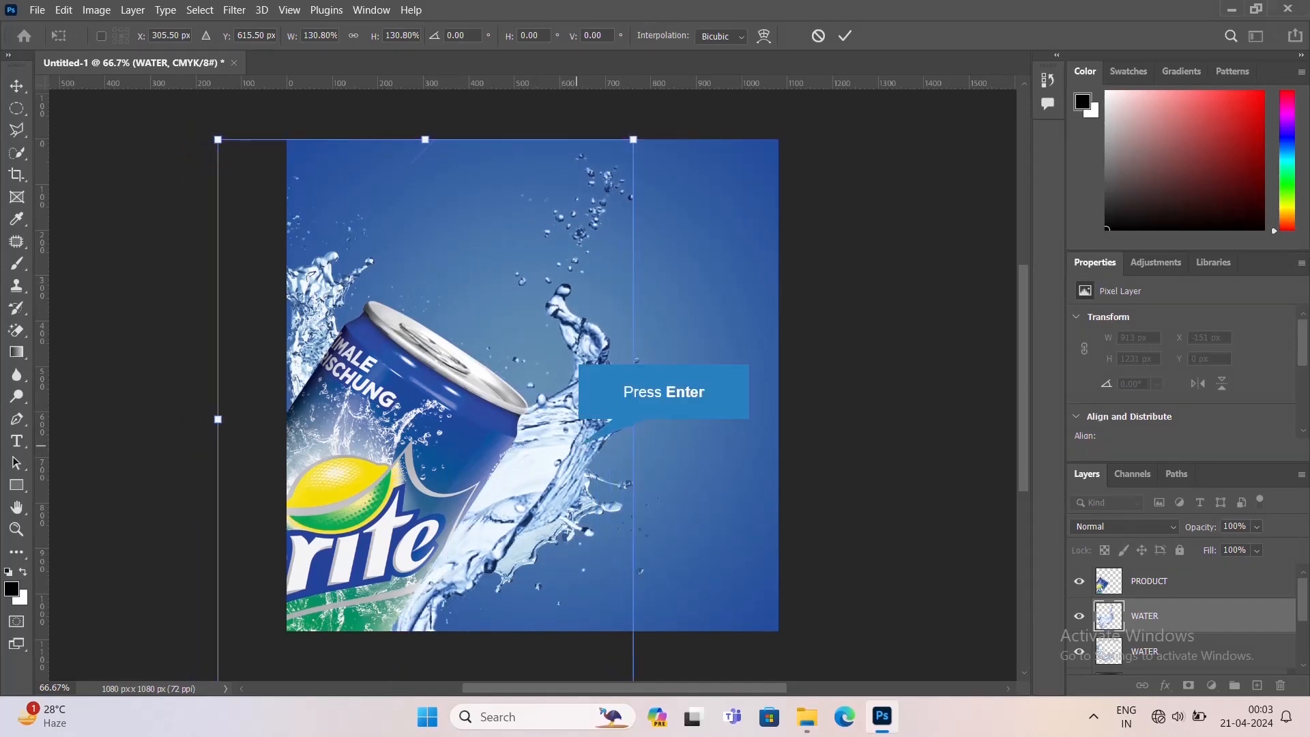
pyautogui.press('Return')
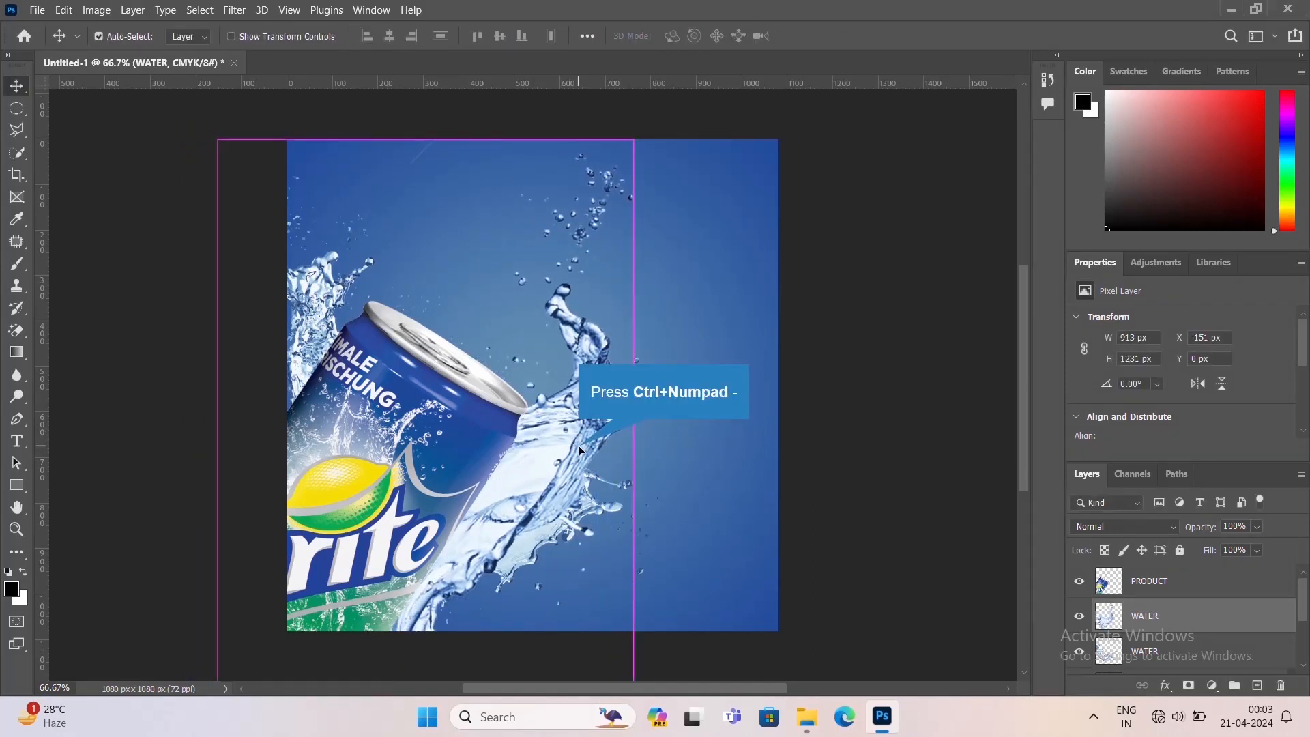
pyautogui.hotkey('ctrl', '-')
pyautogui.hotkey('ctrl', '+')
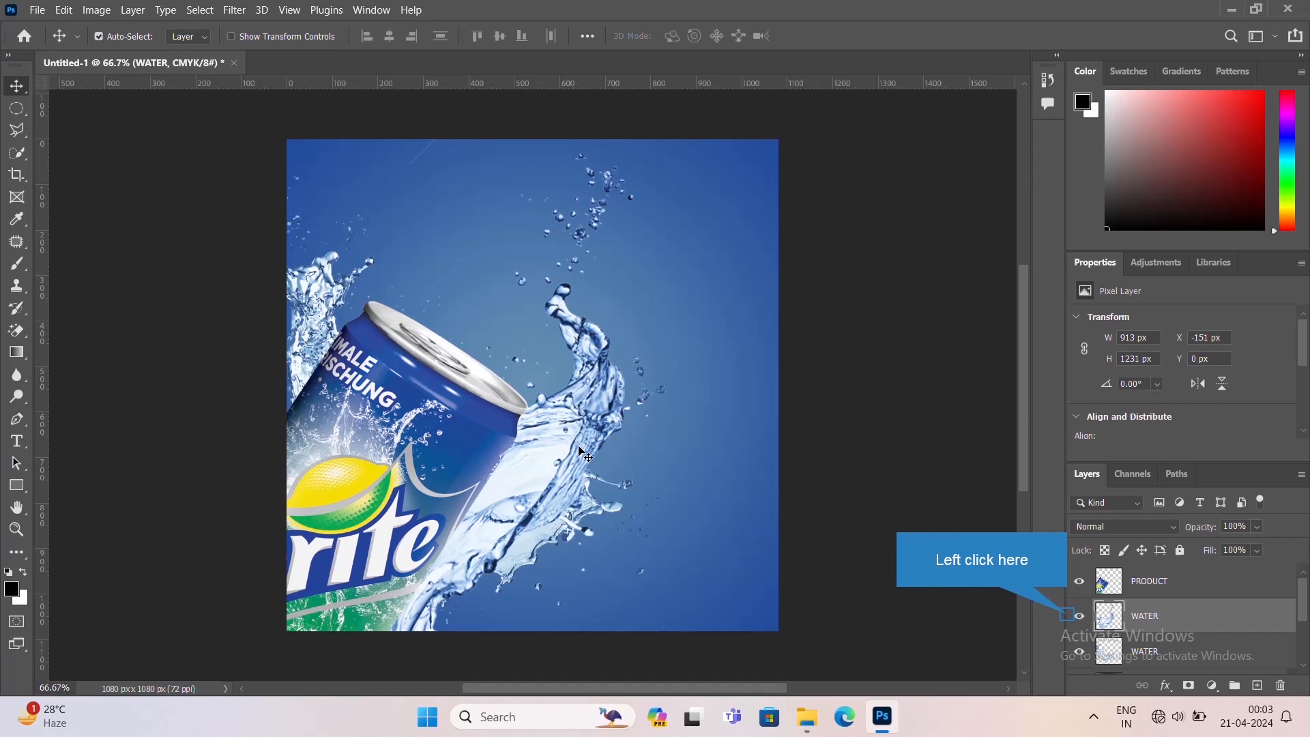
# - Delete the enlarged WATER splash layer directly beneath PRODUCT and turn on the CMYK proof preview
pyautogui.click(1069, 617)
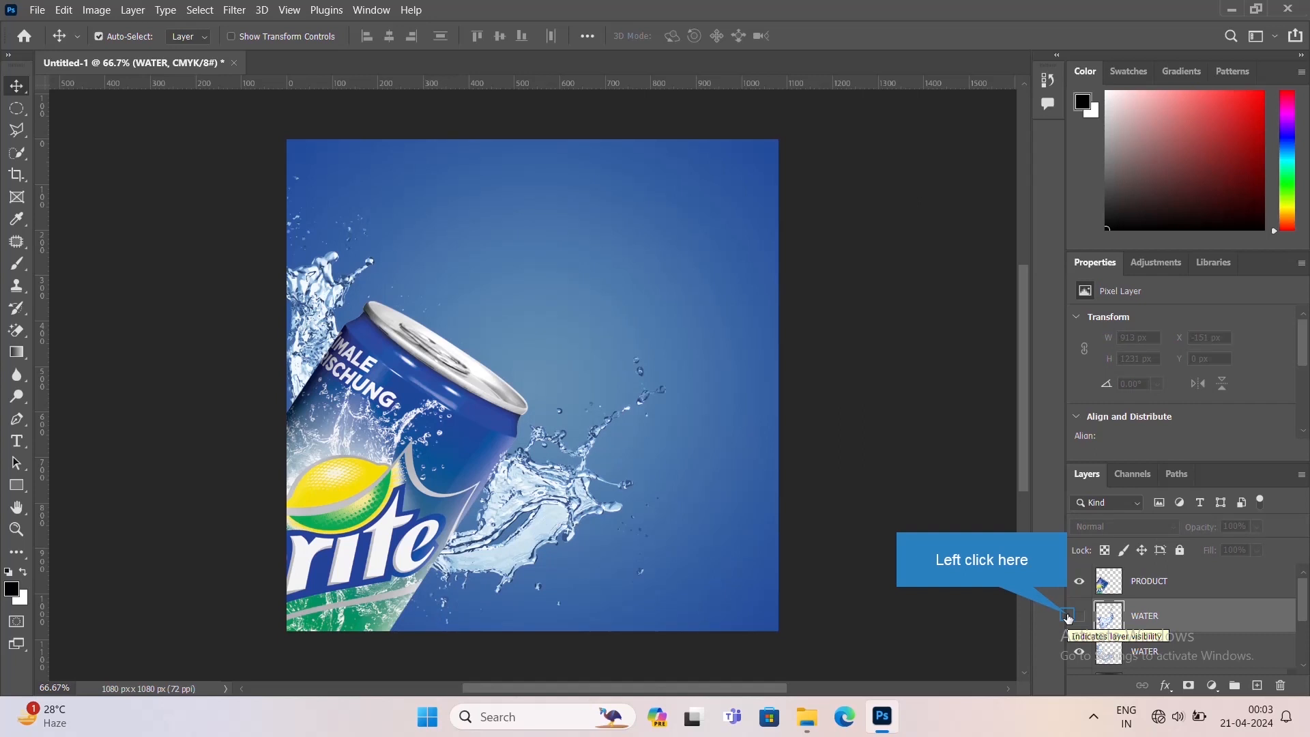
pyautogui.click(1069, 616)
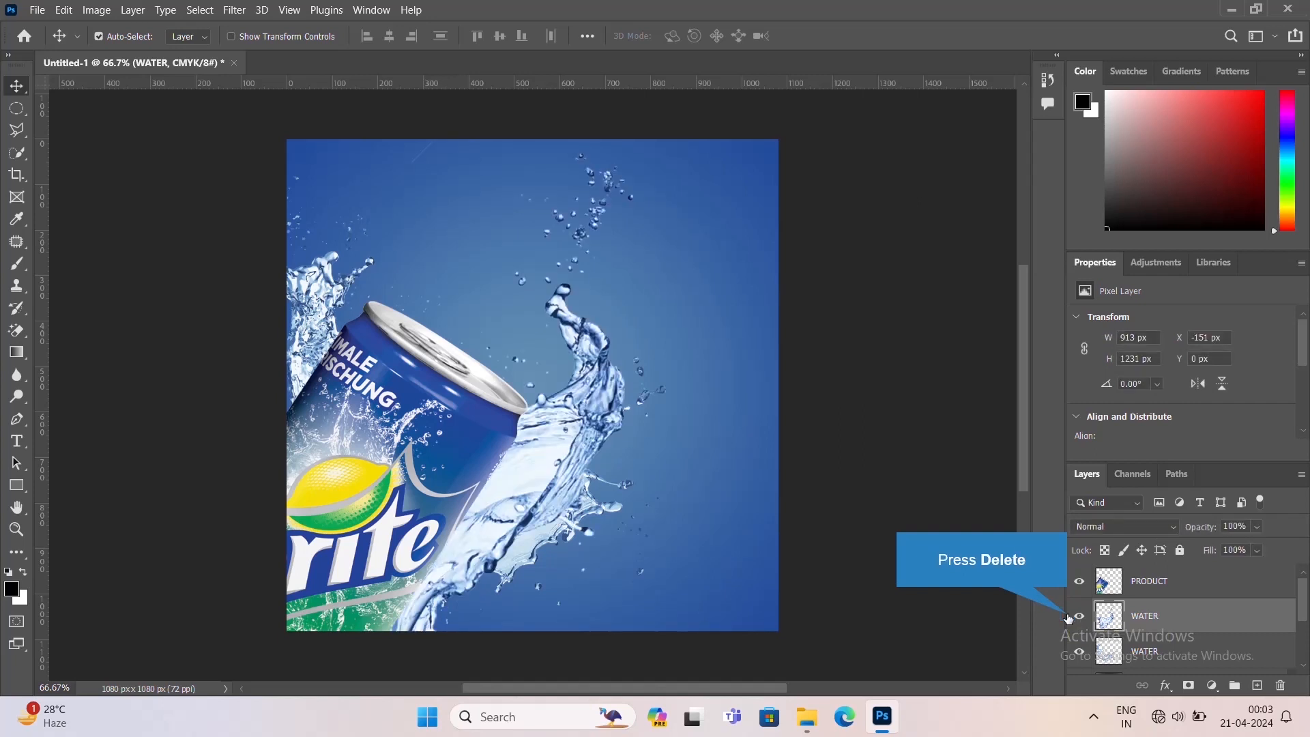
pyautogui.press('Delete')
pyautogui.hotkey('ctrl', 'z')
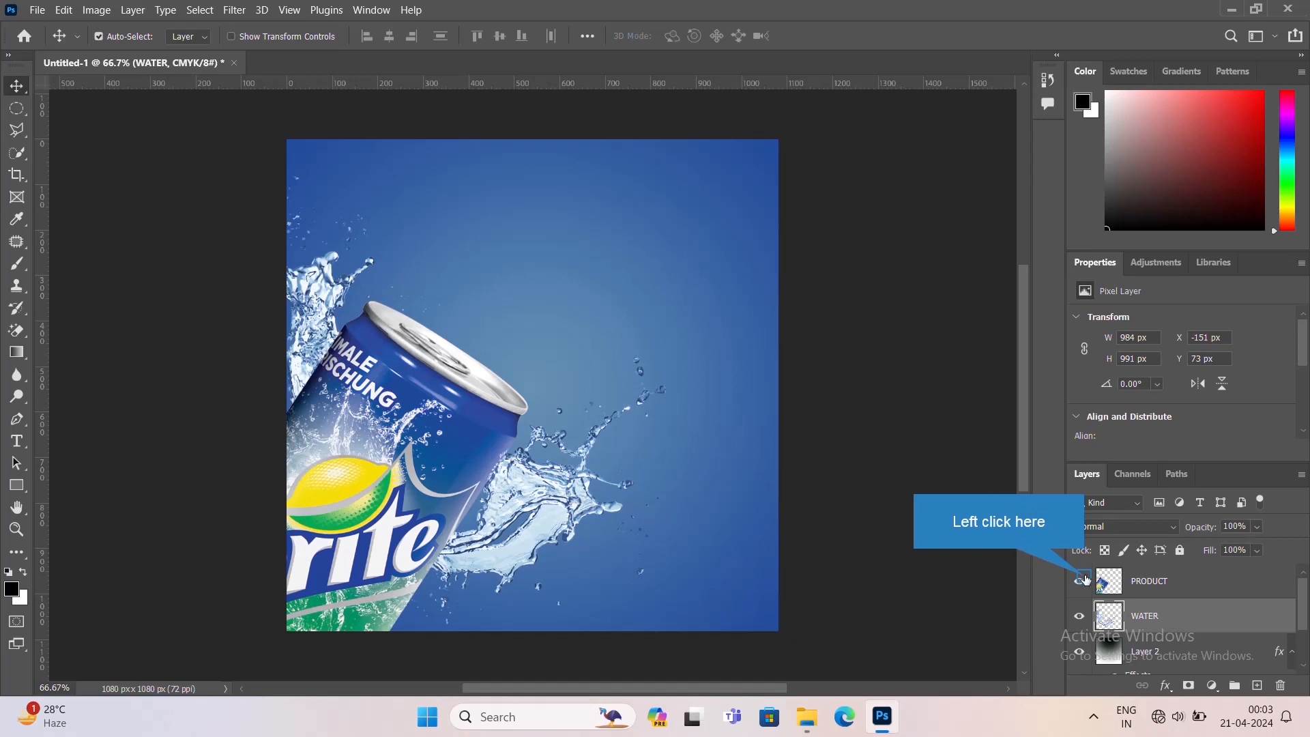
pyautogui.click(1080, 580)
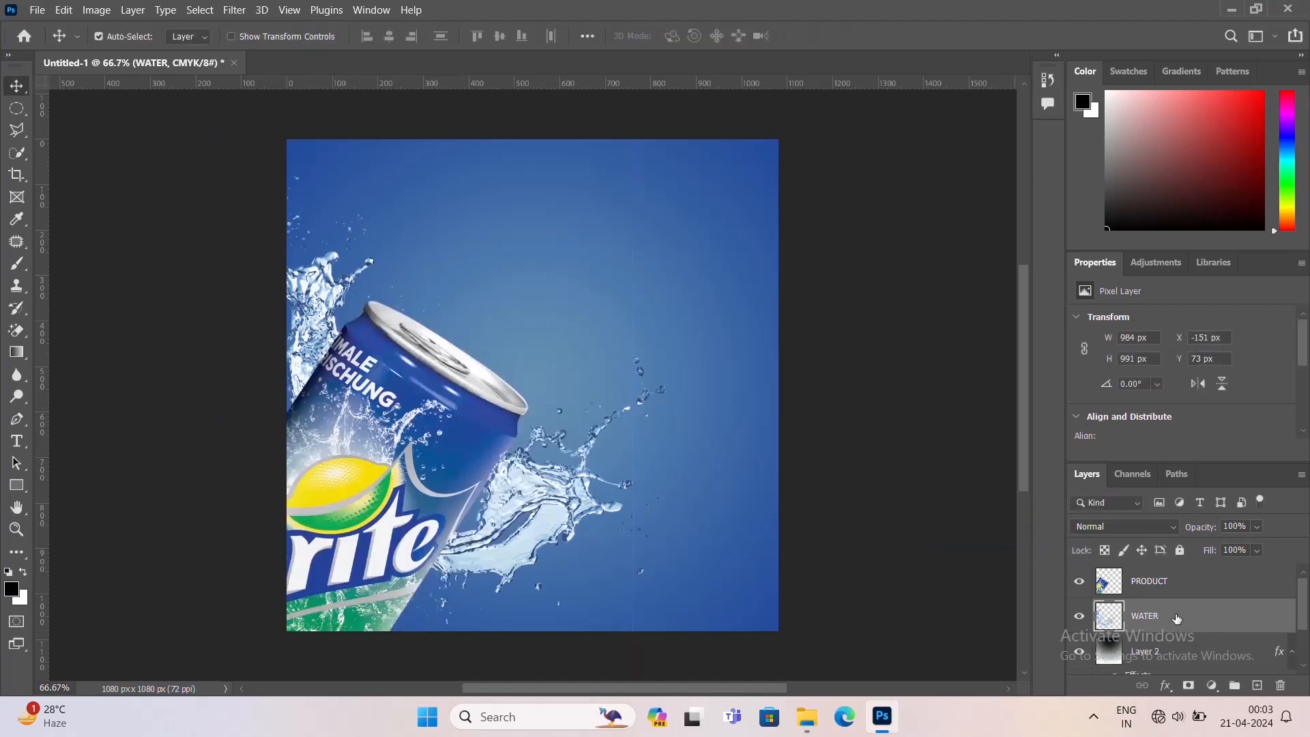
pyautogui.hotkey('ctrl', 'y')
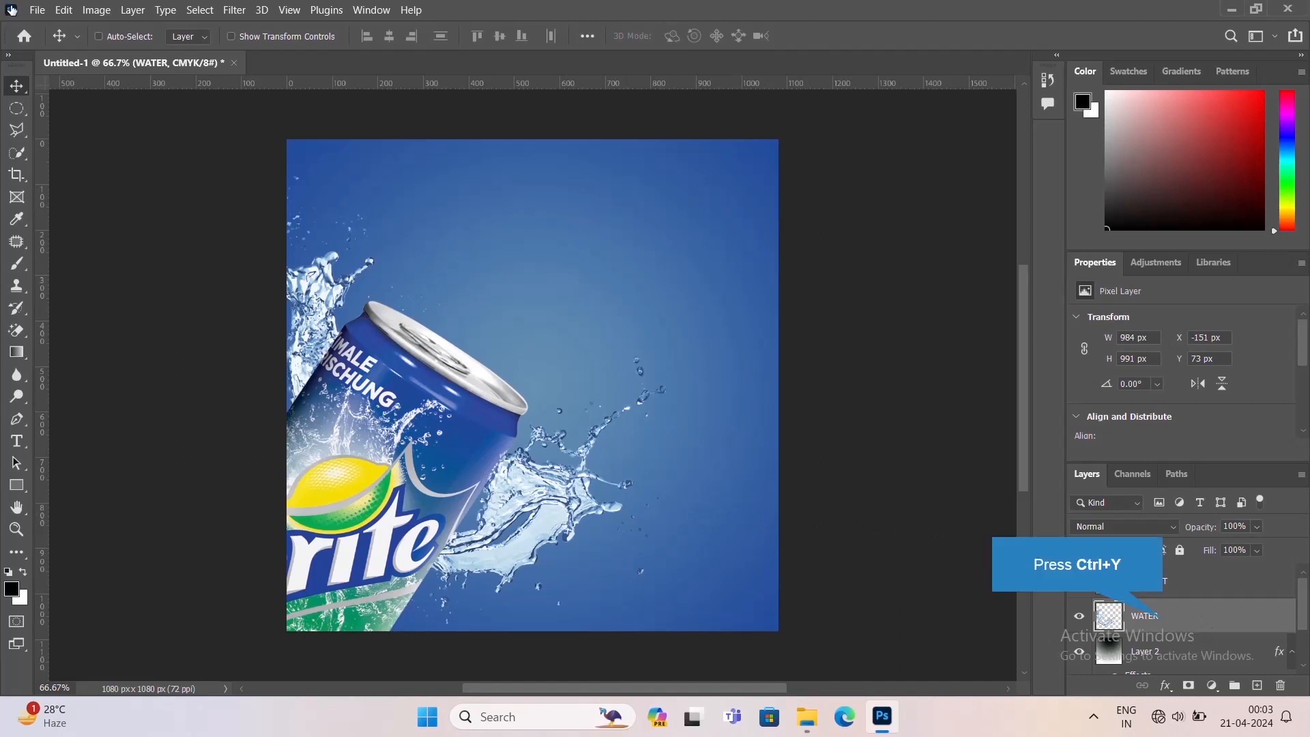
pyautogui.hotkey('ctrl', 'y')
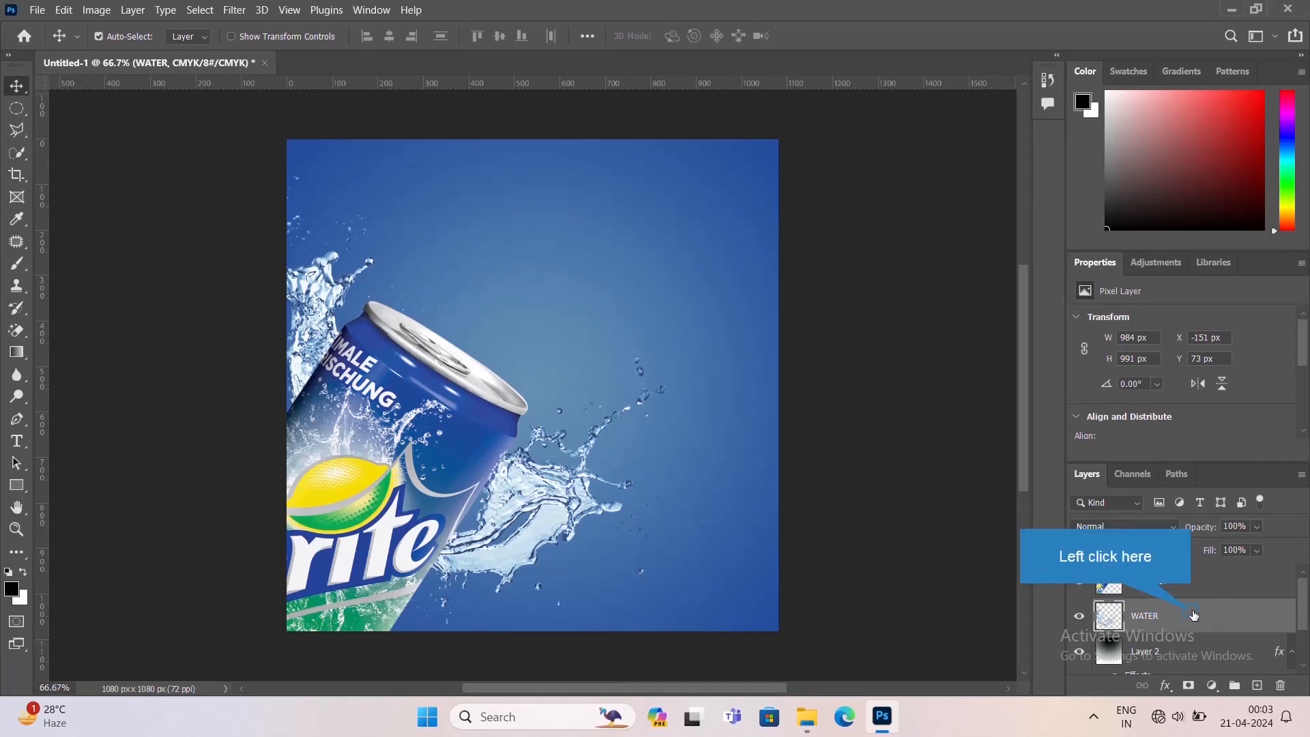
# - Scale the remaining WATER splash to about 120% (1184 × 1192 px) and position it at X -293 px, Y -16 px
pyautogui.hotkey('ctrl', 't')
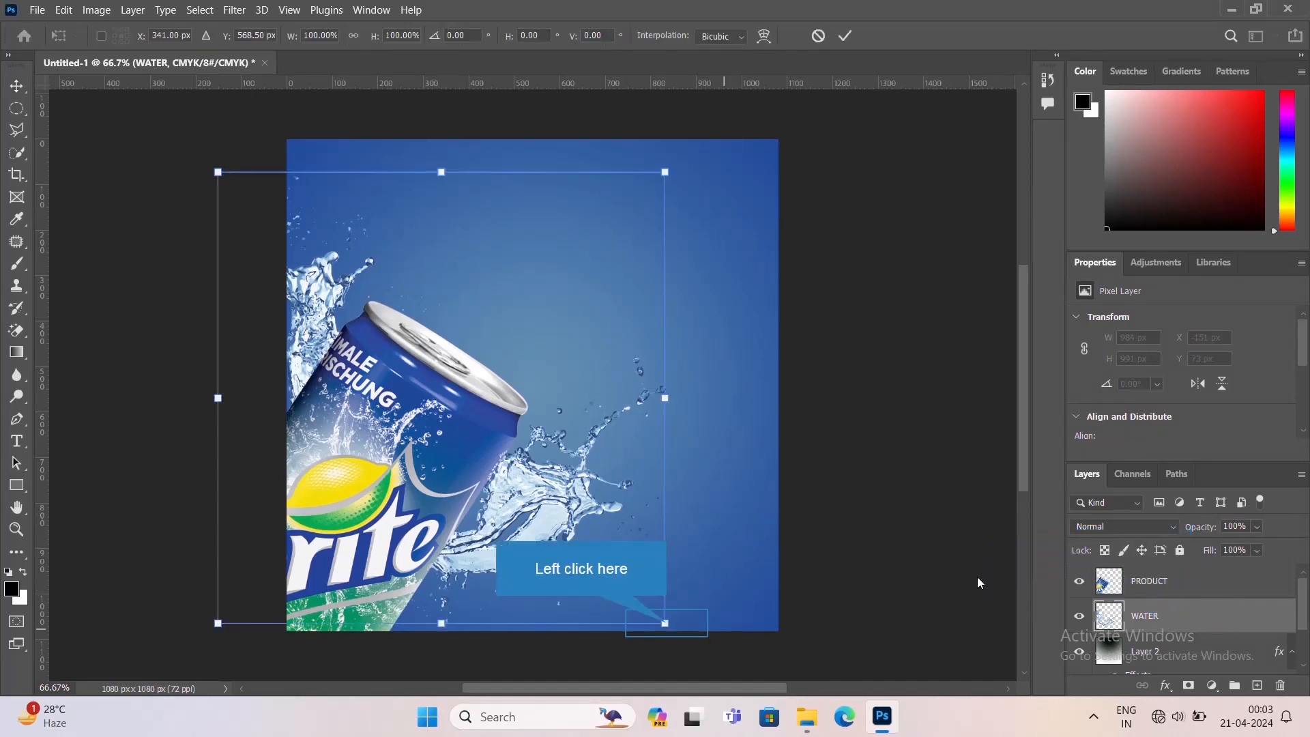
pyautogui.moveTo(667, 623); pyautogui.dragTo(710, 669)
pyautogui.moveTo(598, 551)
pyautogui.mouseDown()
pyautogui.moveTo(641, 557)
pyautogui.moveTo(579, 544)
pyautogui.moveTo(578, 561)
pyautogui.mouseUp()
pyautogui.press('Return')
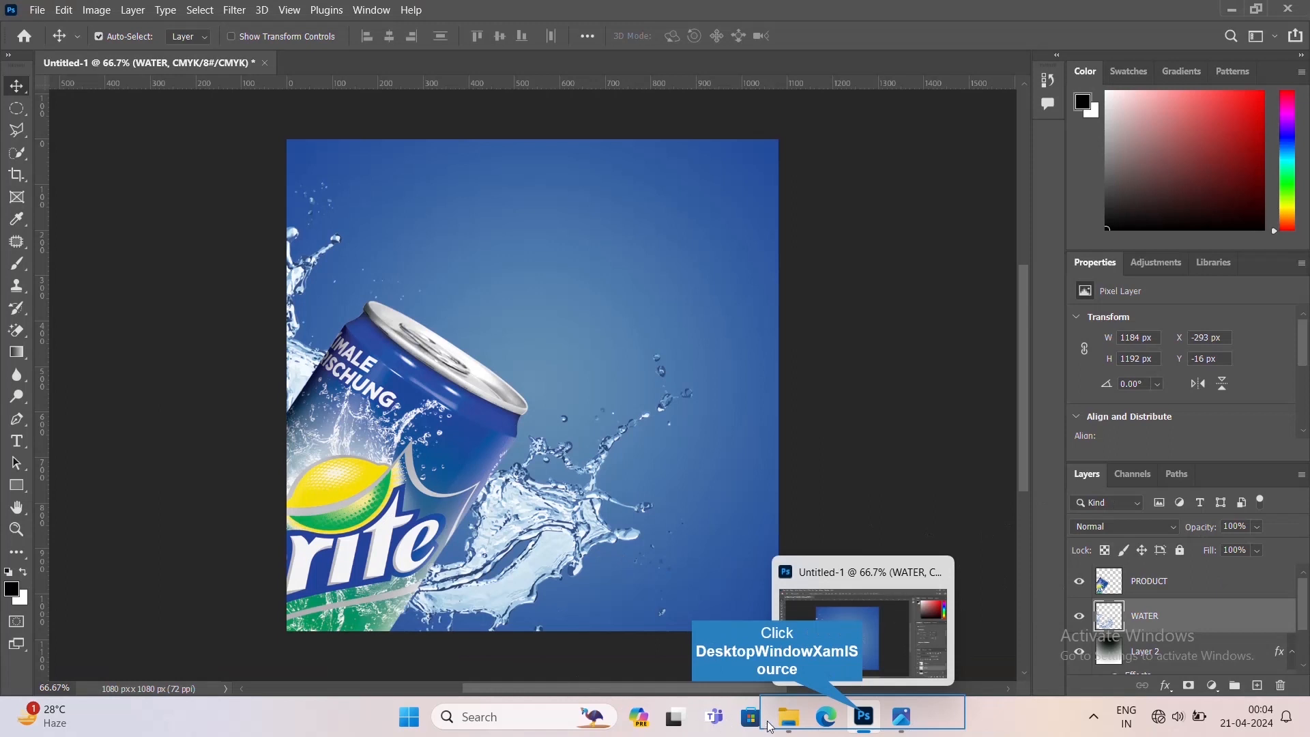
pyautogui.moveTo(897, 720)
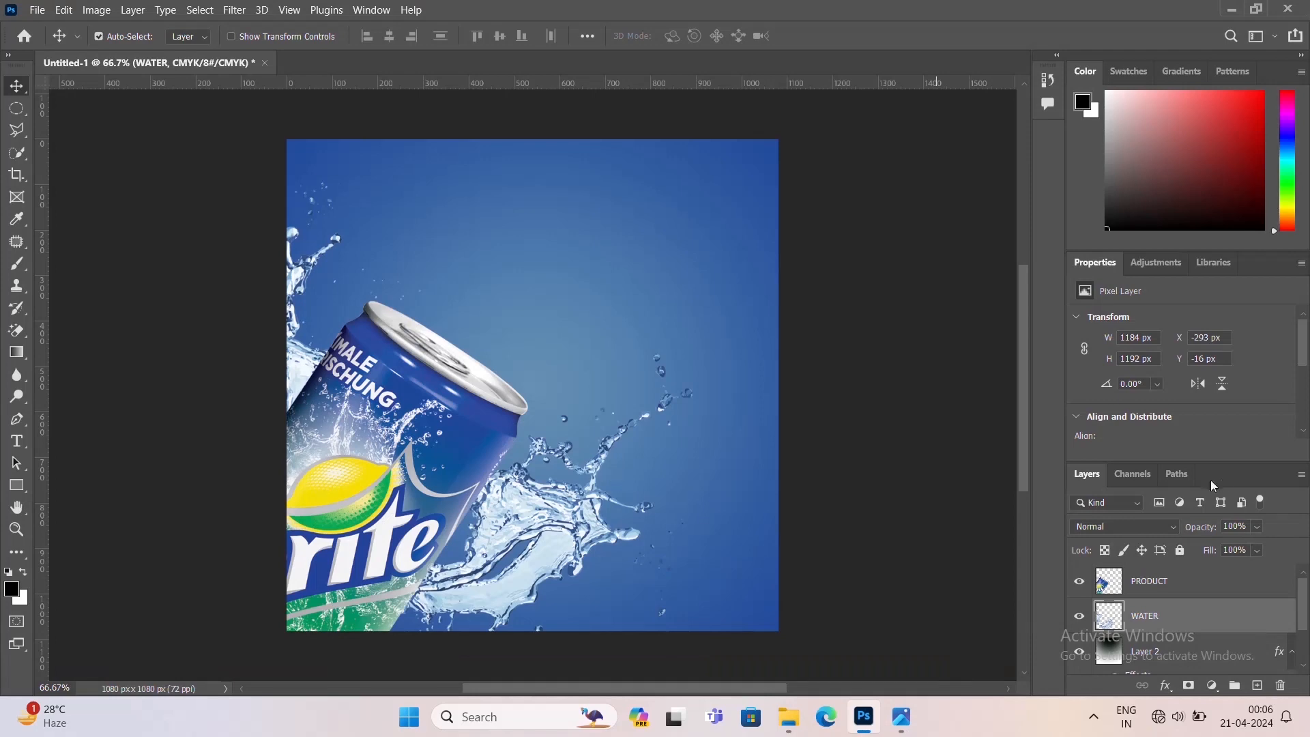
# - Add the text "Sprite" above PRODUCT in the layer order, on the empty background above and right of the can
pyautogui.click(1173, 583)
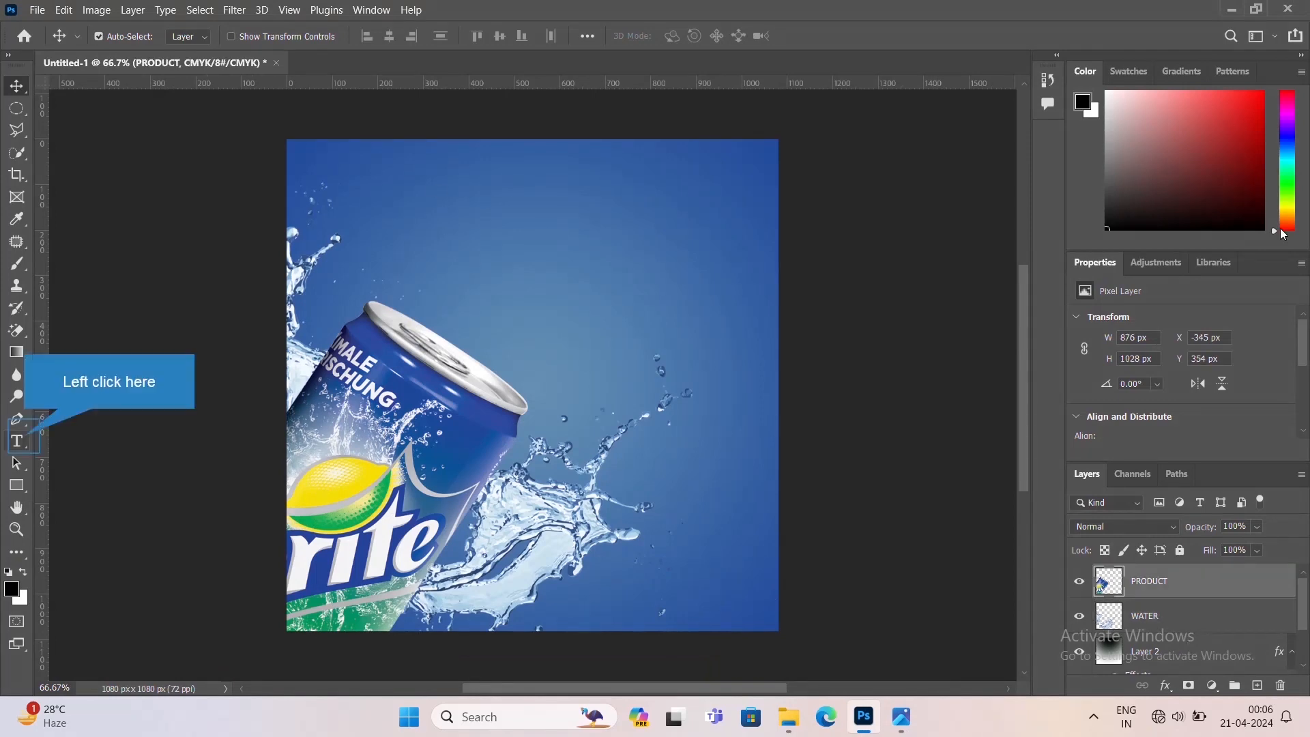
pyautogui.click(21, 442)
pyautogui.click(515, 241)
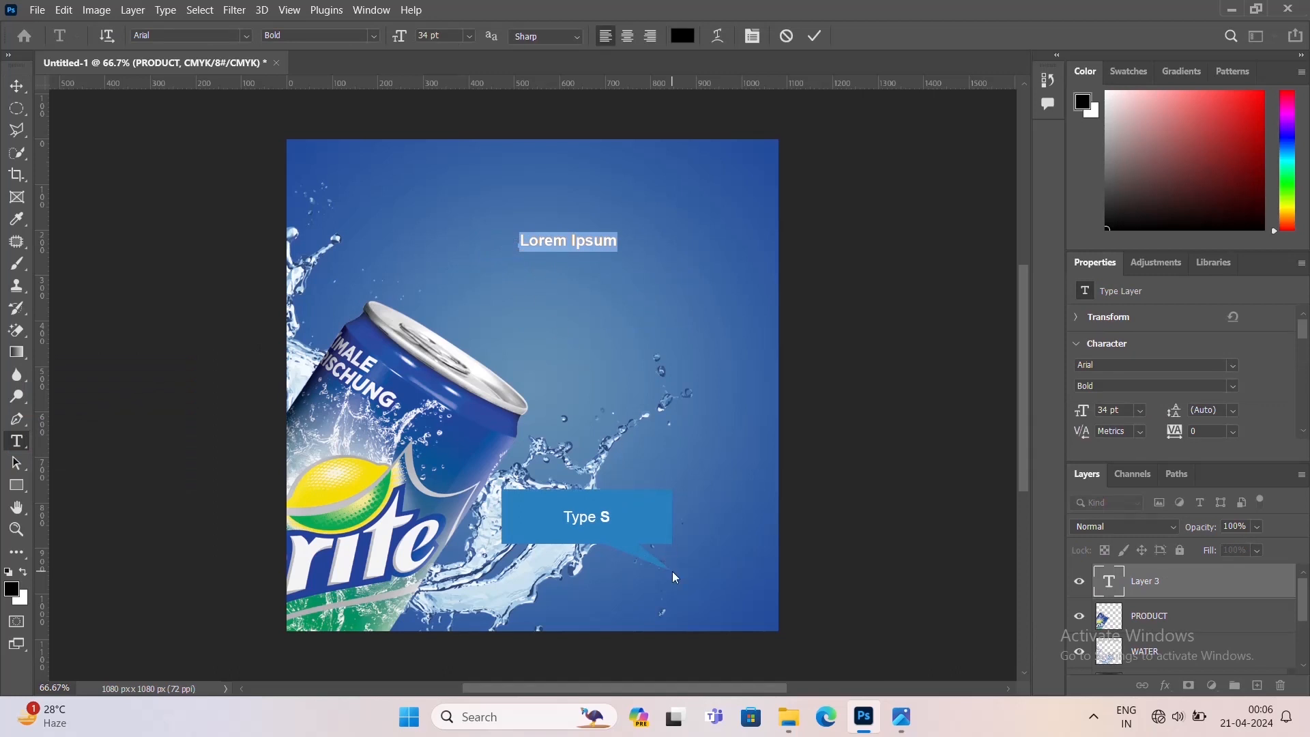
pyautogui.write('S')
pyautogui.press('capslock')
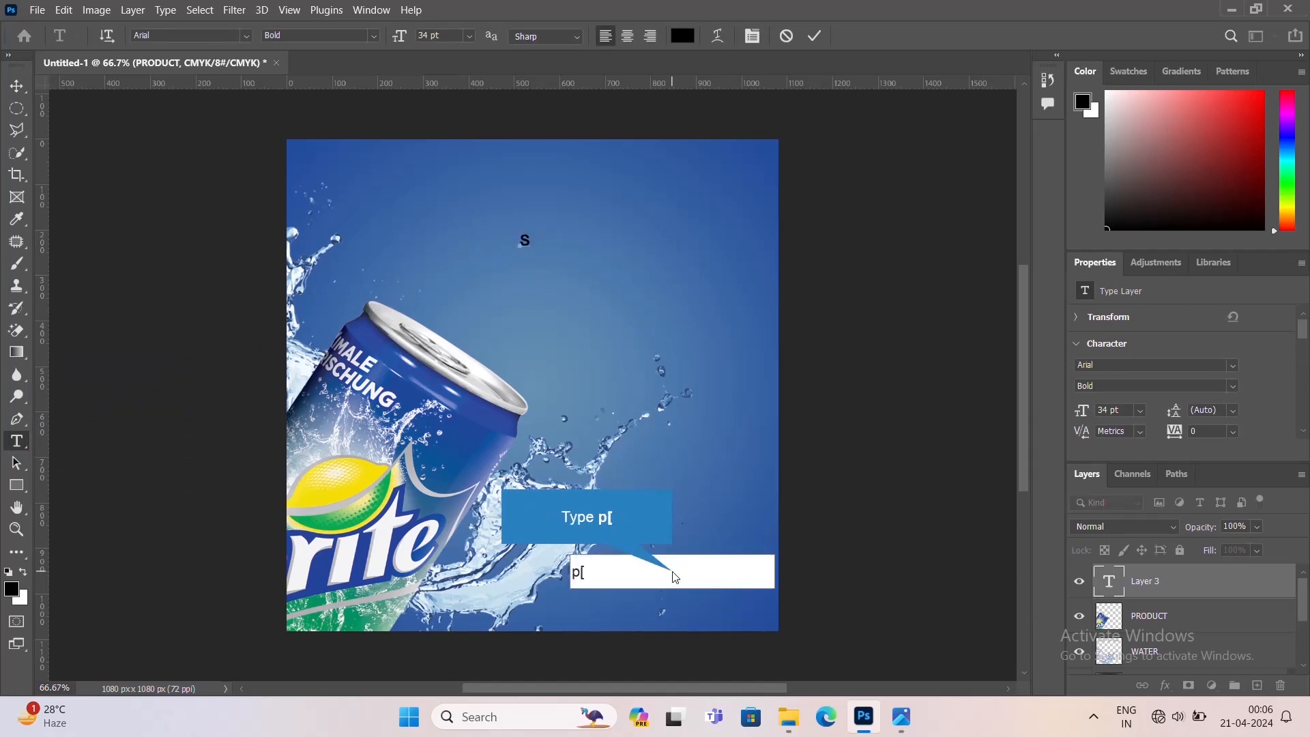
pyautogui.write('prite')
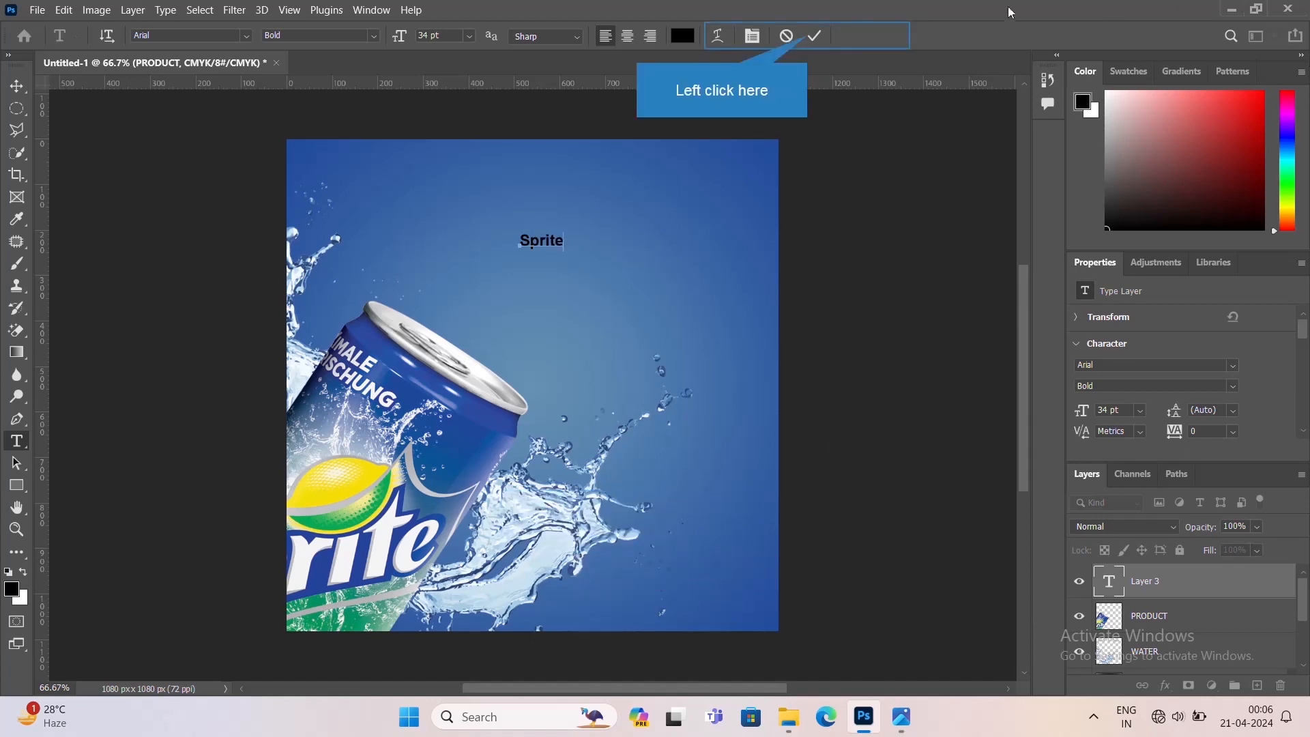
pyautogui.click(815, 36)
# - Set the Sprite text to the Balloon XBd BT Extra Bold font at 70 pt
pyautogui.doubleClick(1111, 581)
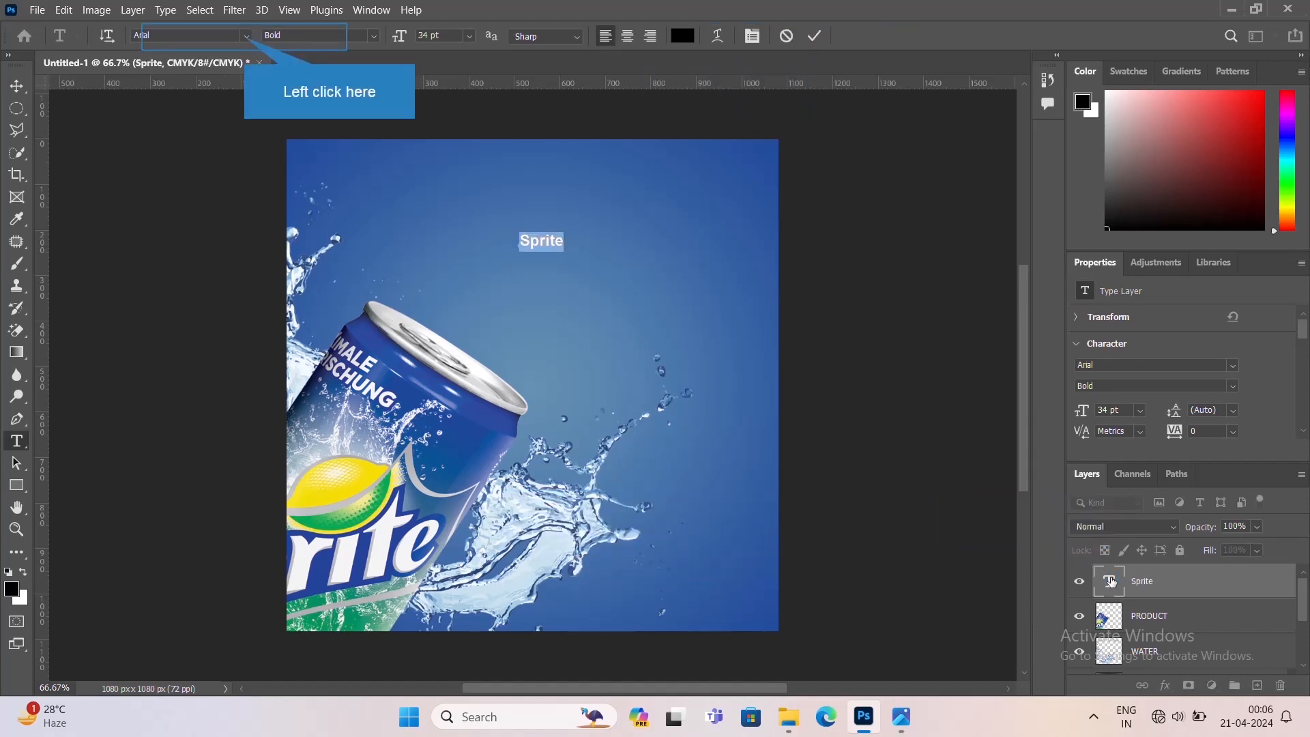
pyautogui.click(256, 42)
pyautogui.scroll(-5, 371, 332)
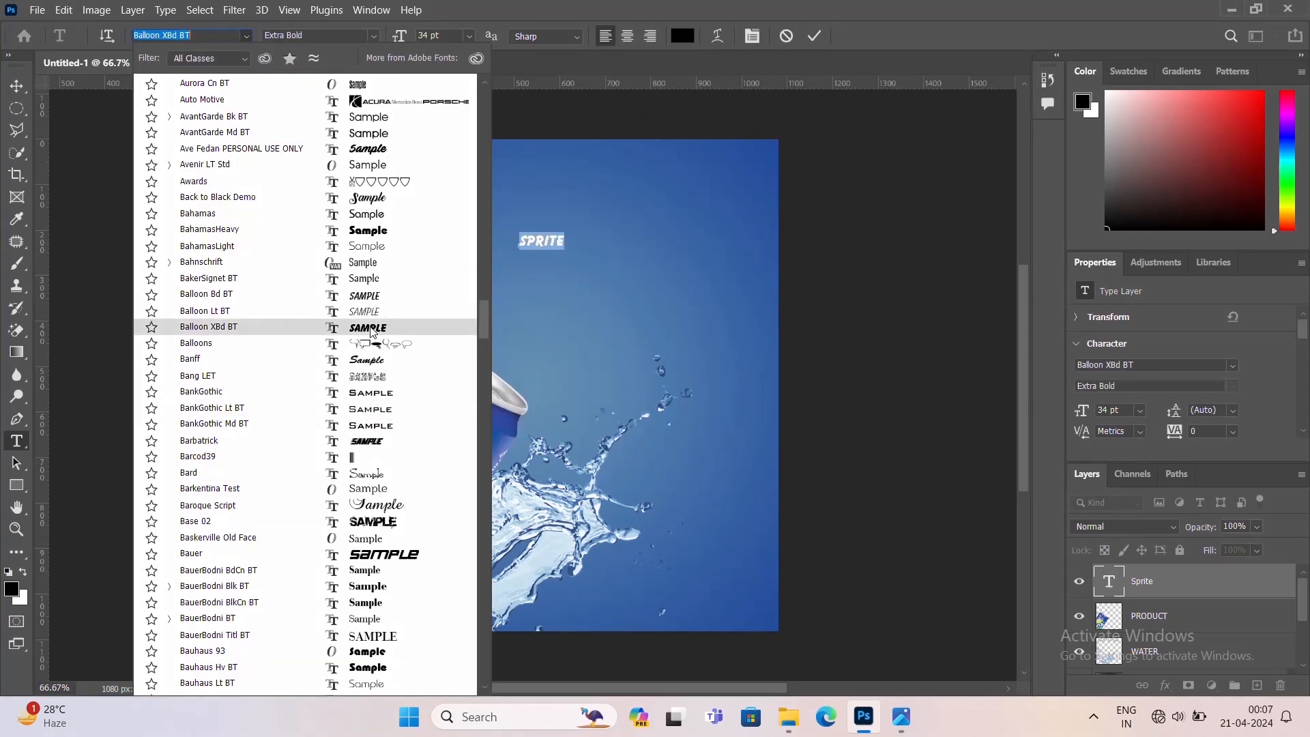
pyautogui.click(372, 332)
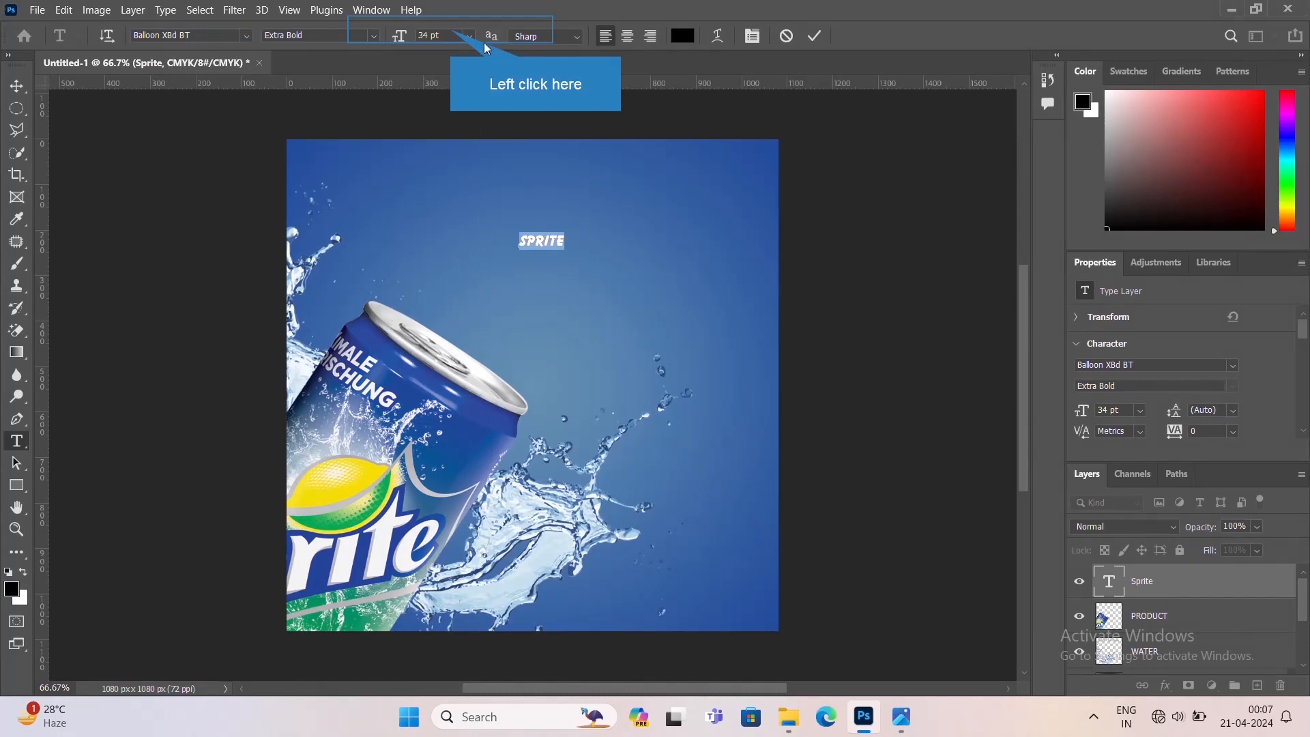
pyautogui.click(454, 36)
pyautogui.click(447, 37)
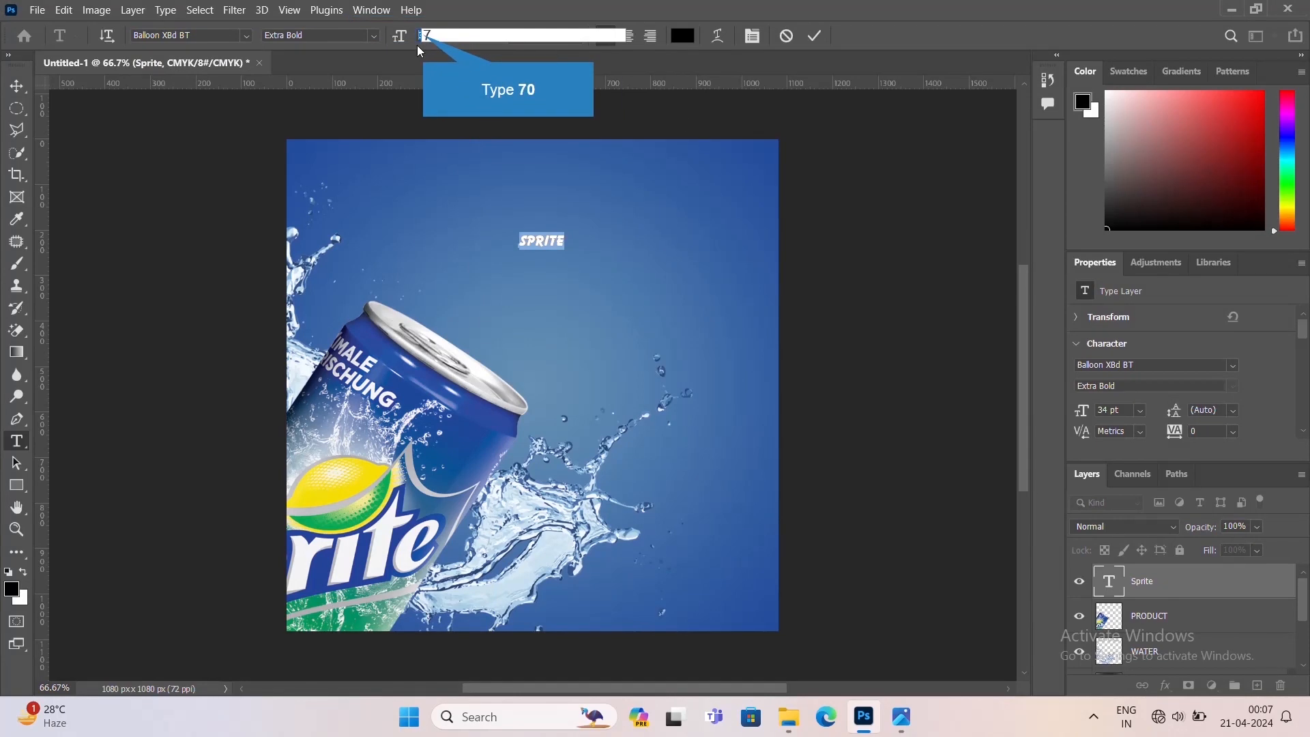
pyautogui.write('70')
pyautogui.press('Return')
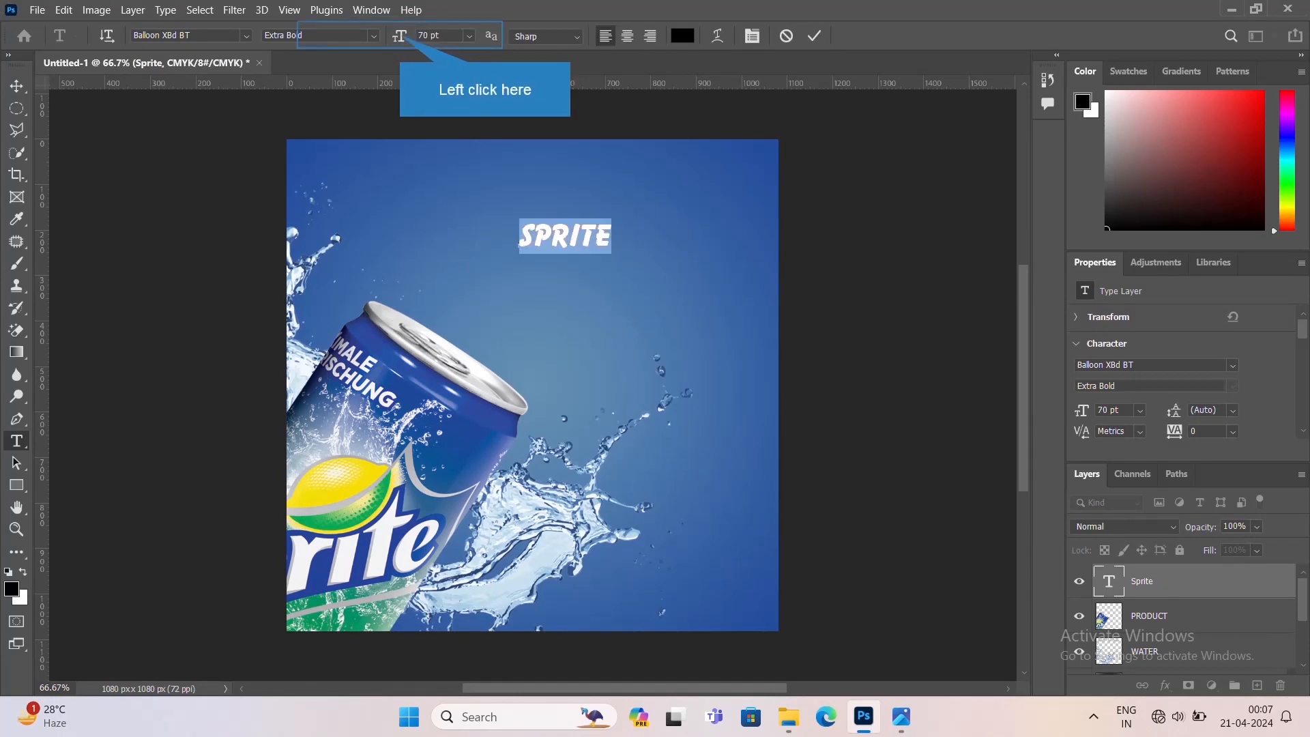
# - Enlarge the Sprite text to 179 pt and change it to white Arial Bold Italic
pyautogui.moveTo(403, 38); pyautogui.dragTo(485, 35)
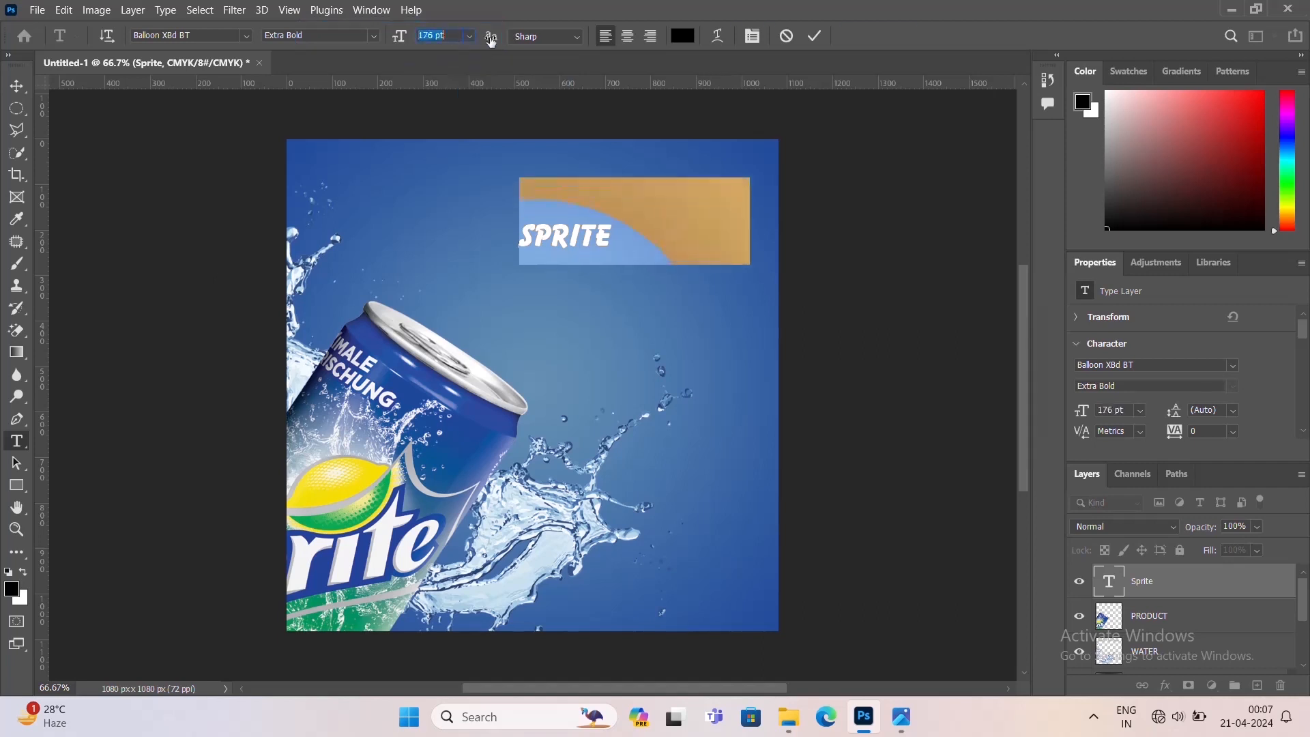
pyautogui.click(815, 36)
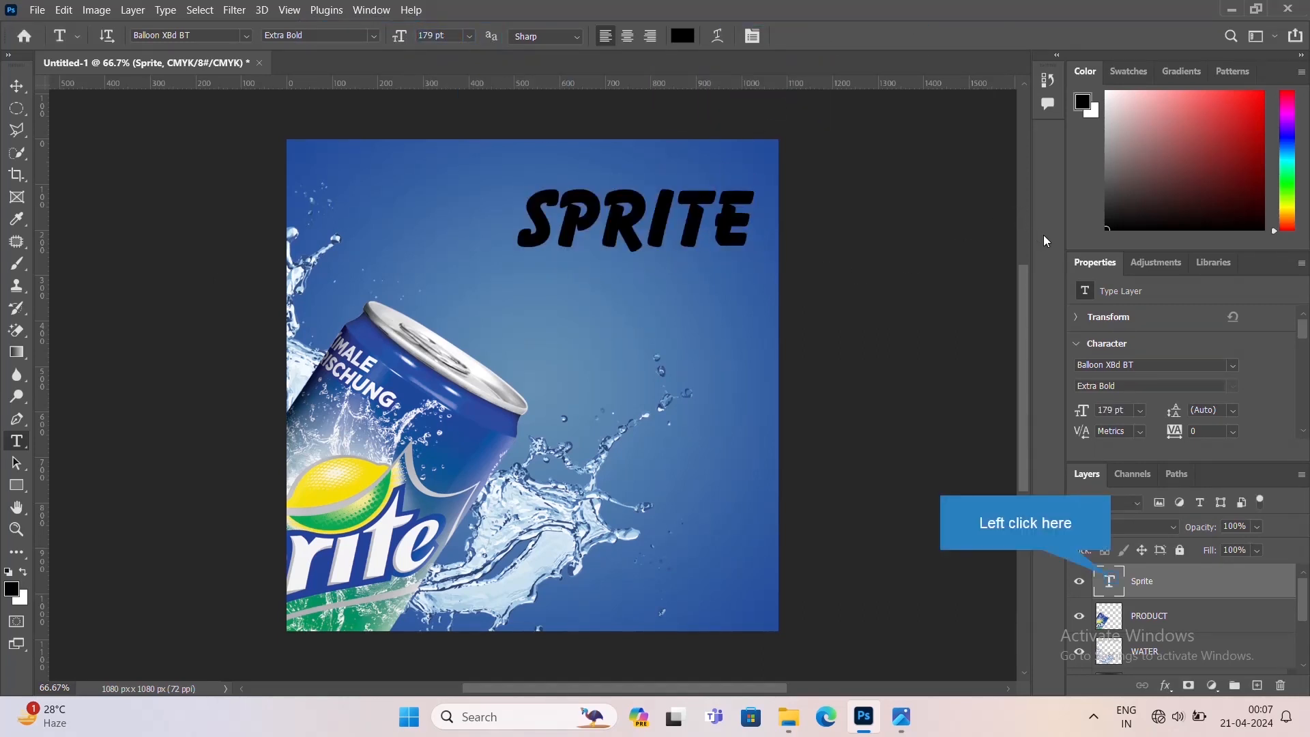
pyautogui.doubleClick(1109, 581)
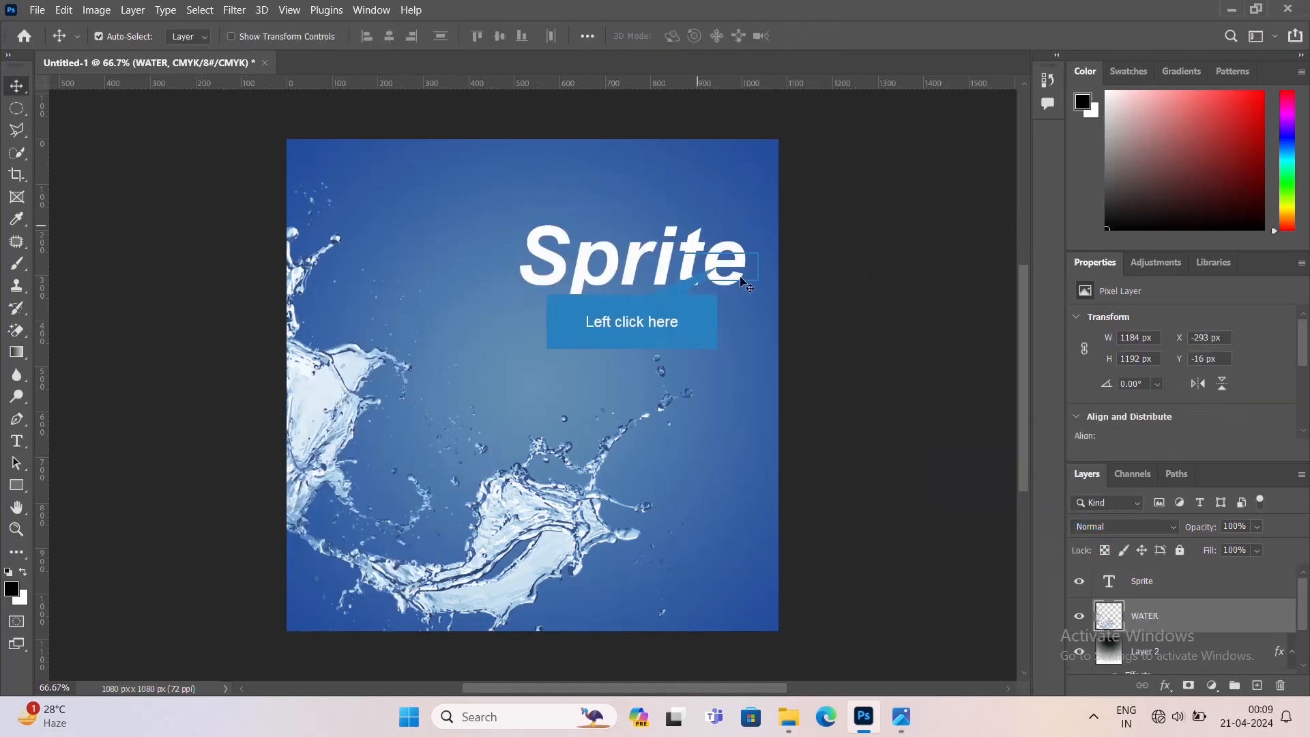
# - Set the Sprite text to 200 pt and move it up and left within the canvas
pyautogui.doubleClick(1105, 578)
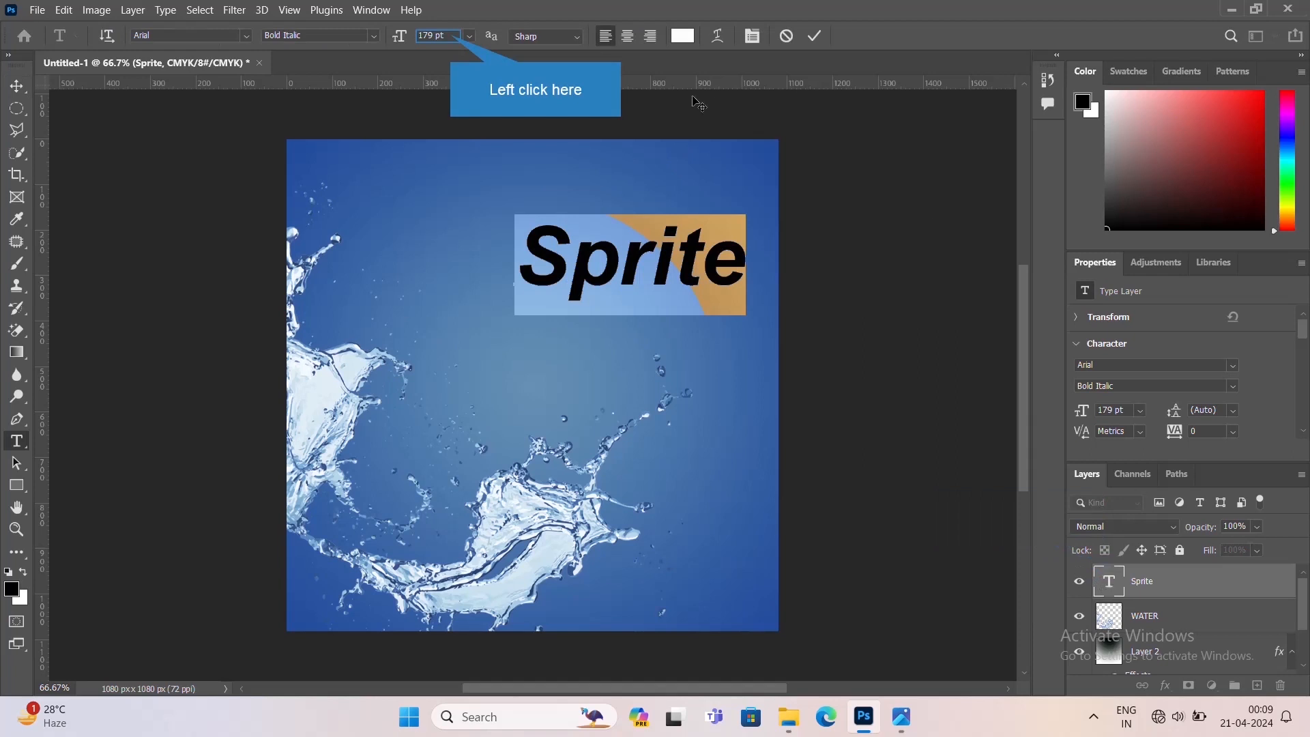
pyautogui.click(454, 38)
pyautogui.write('200')
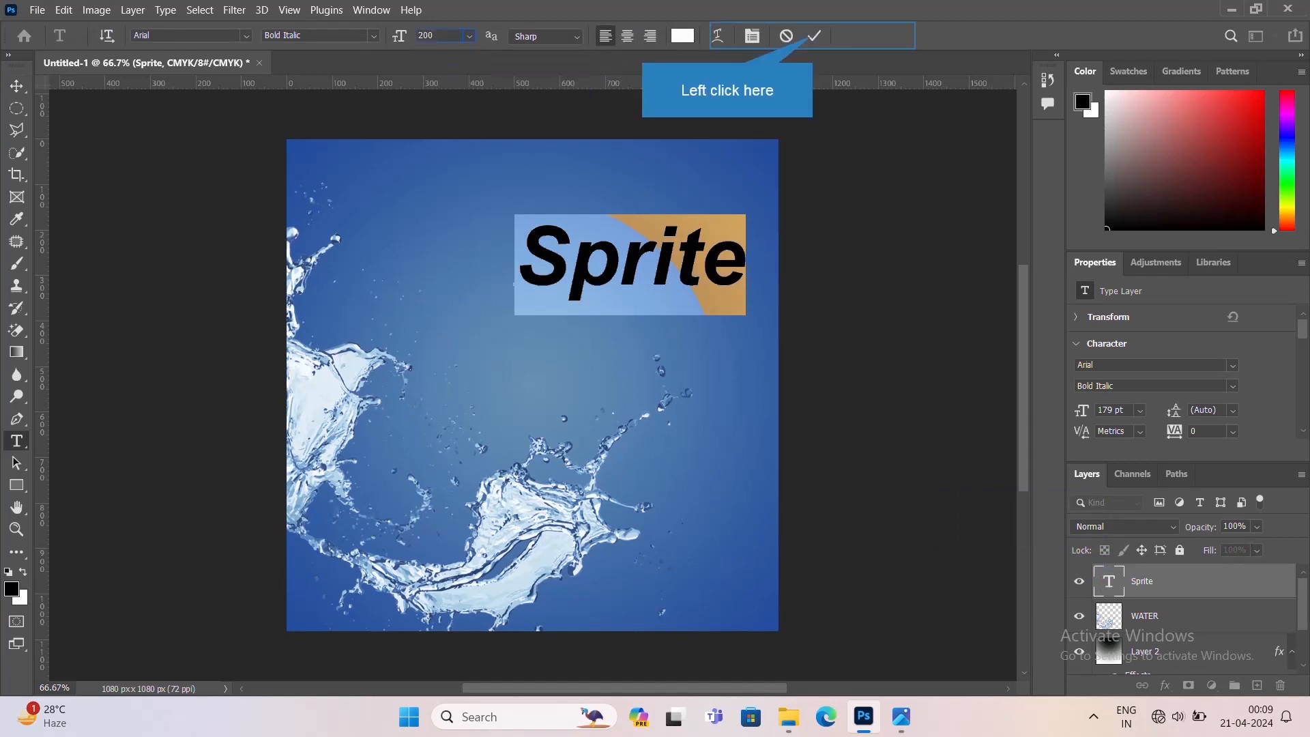
pyautogui.click(814, 36)
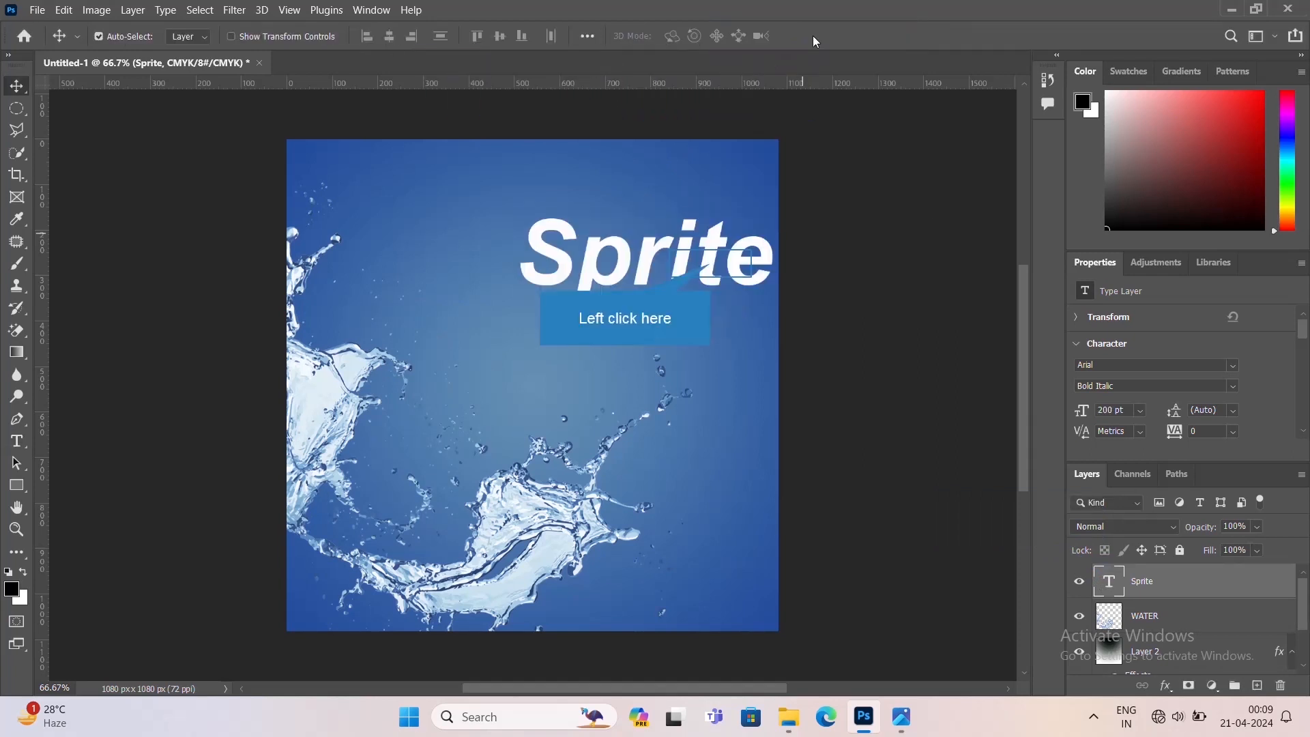
pyautogui.moveTo(705, 271); pyautogui.dragTo(666, 234)
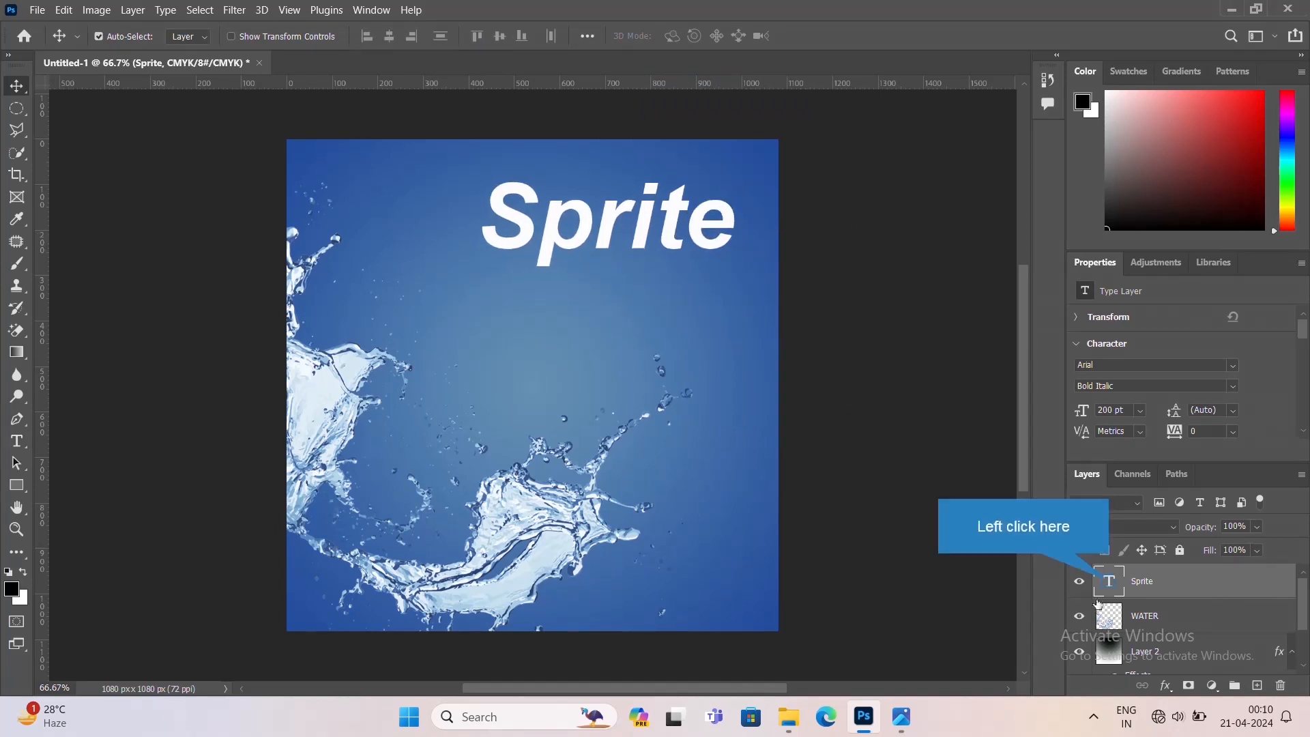
# - Set the Sprite text to 300 pt and move it left until the whole word fits on the canvas
pyautogui.doubleClick(1107, 581)
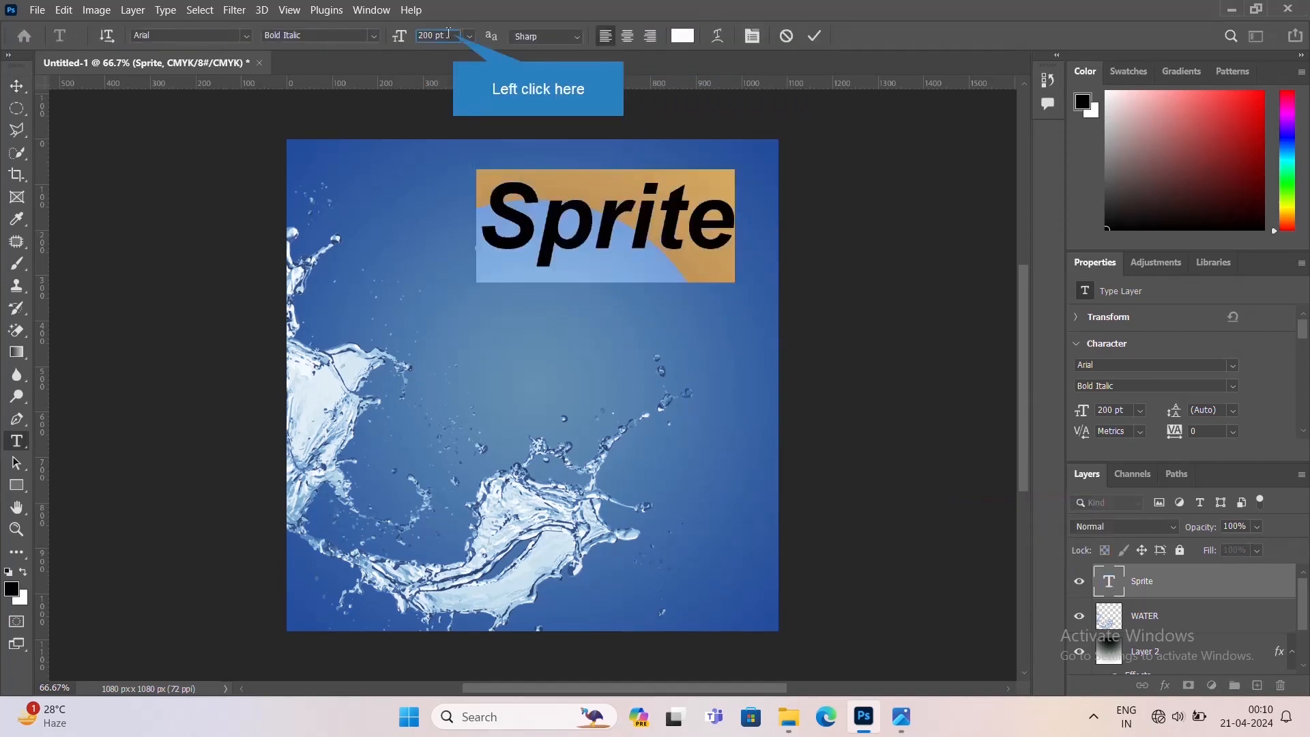
pyautogui.write('300')
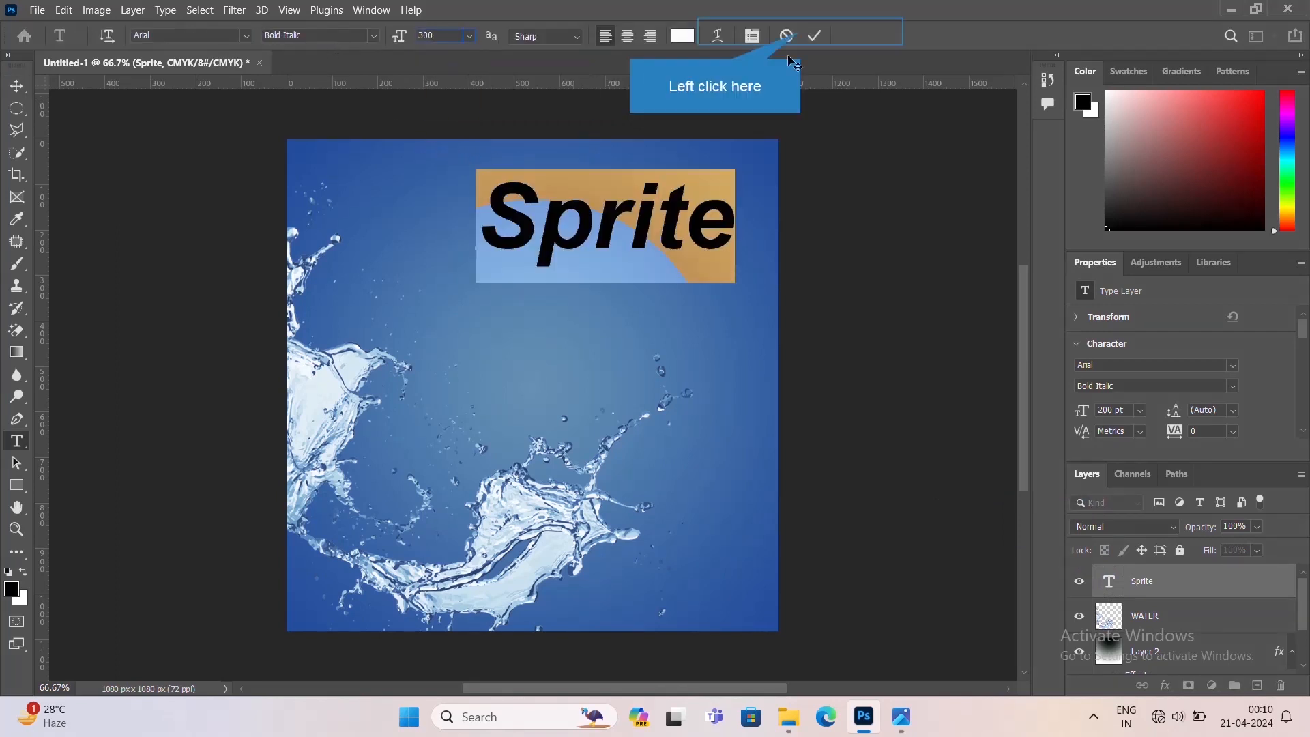
pyautogui.click(815, 37)
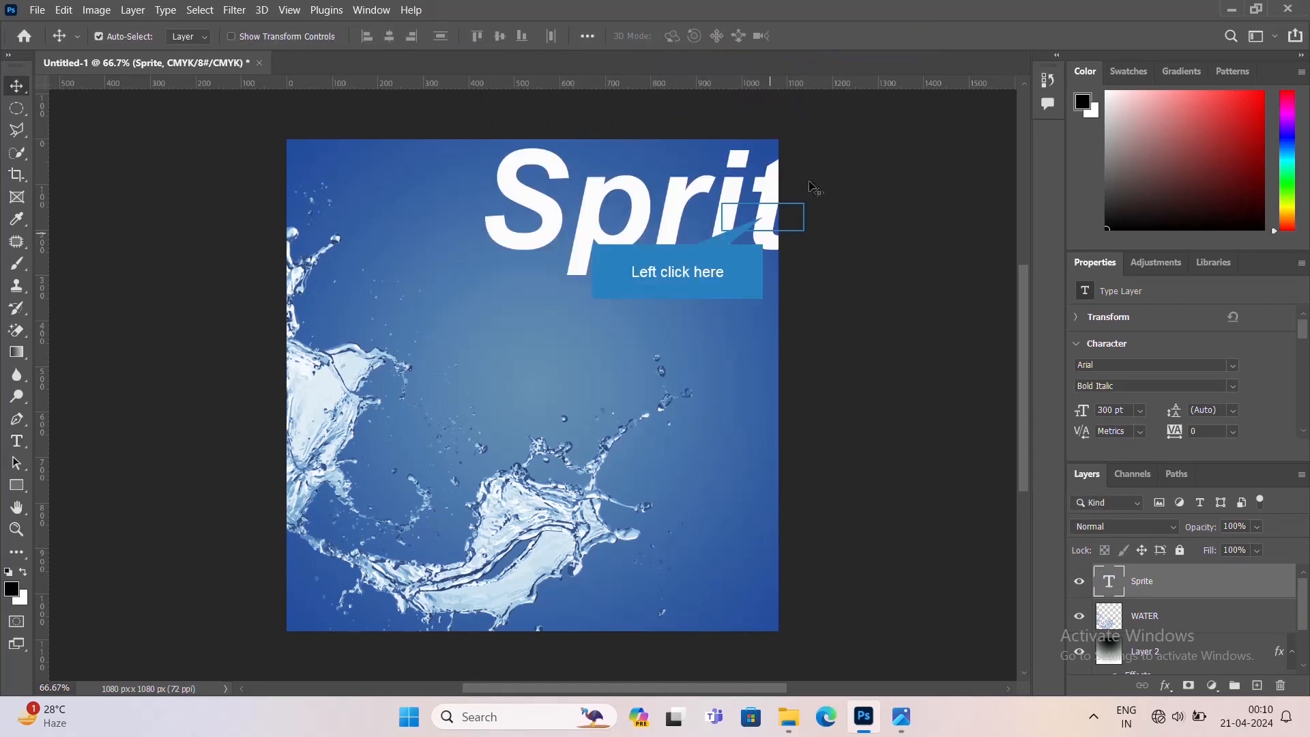
pyautogui.moveTo(763, 217); pyautogui.dragTo(653, 218)
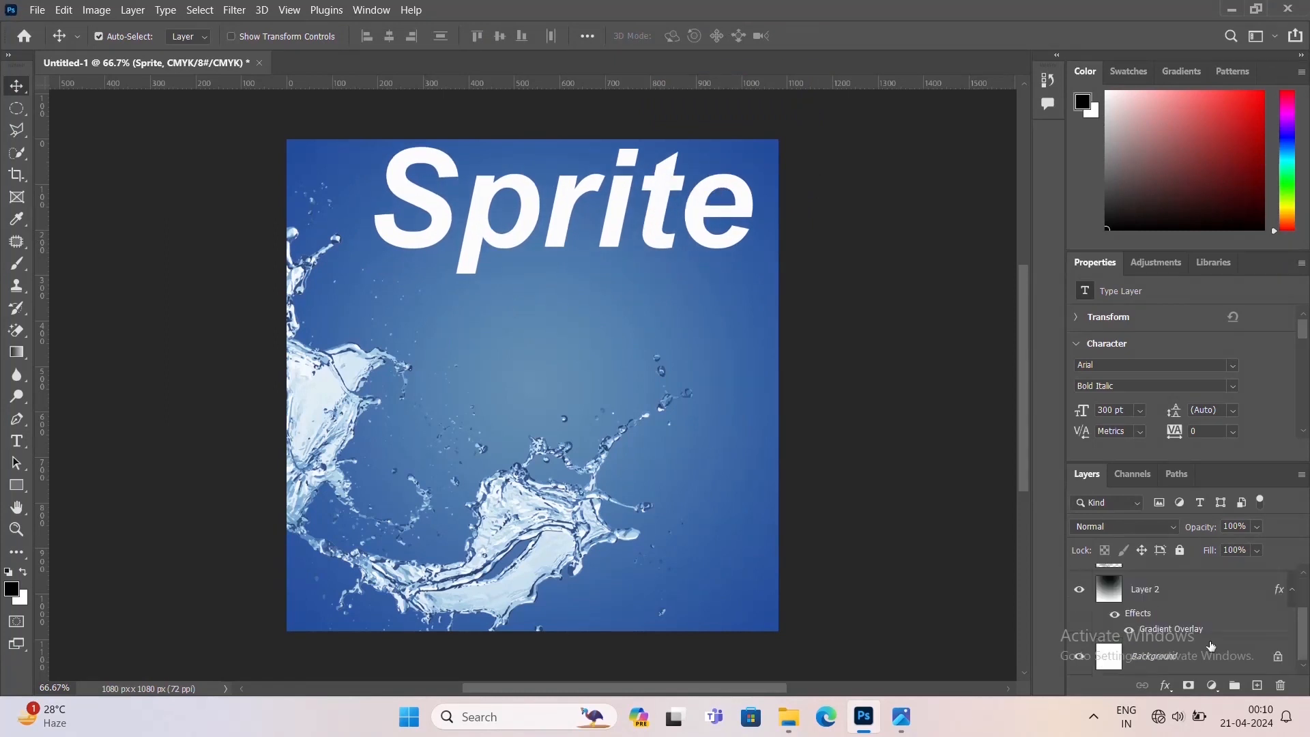
# - Undo the recent Sprite text resizes and moves, back to the state with the PRODUCT can layer
pyautogui.scroll(-2, 1199, 647)
pyautogui.scroll(2, 1199, 647)
pyautogui.hotkey('ctrl', 'z')
pyautogui.hotkey('ctrl', 'z')
pyautogui.hotkey('ctrl', 'z')
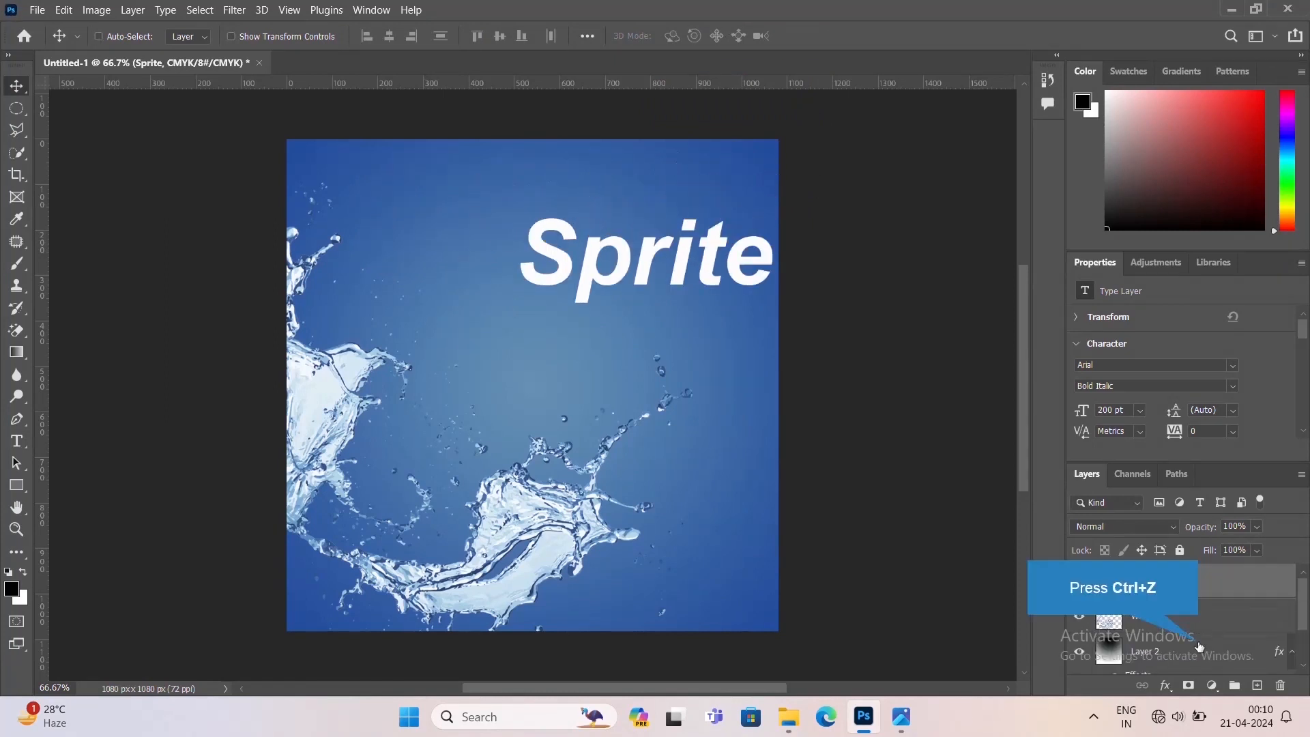
# - Set the Sprite text to 300 pt and move it to the upper edge of the canvas above the can
pyautogui.doubleClick(1104, 574)
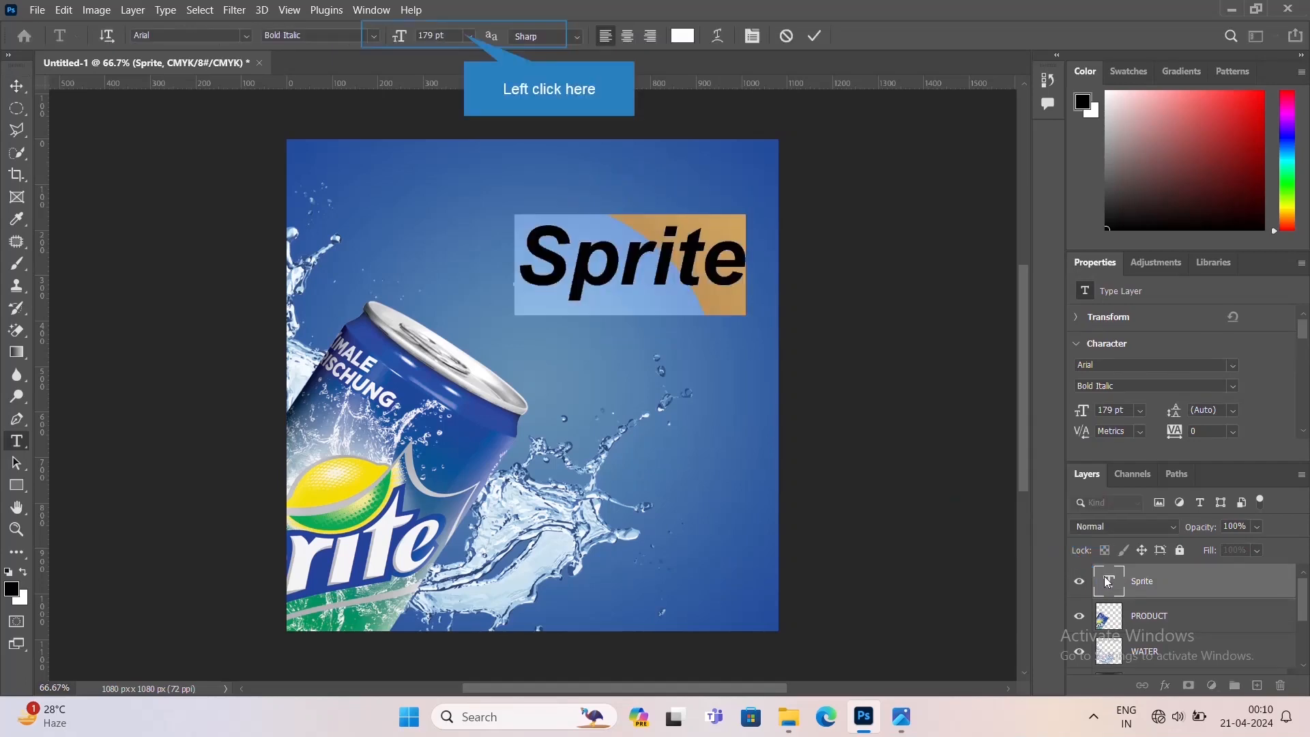
pyautogui.click(469, 38)
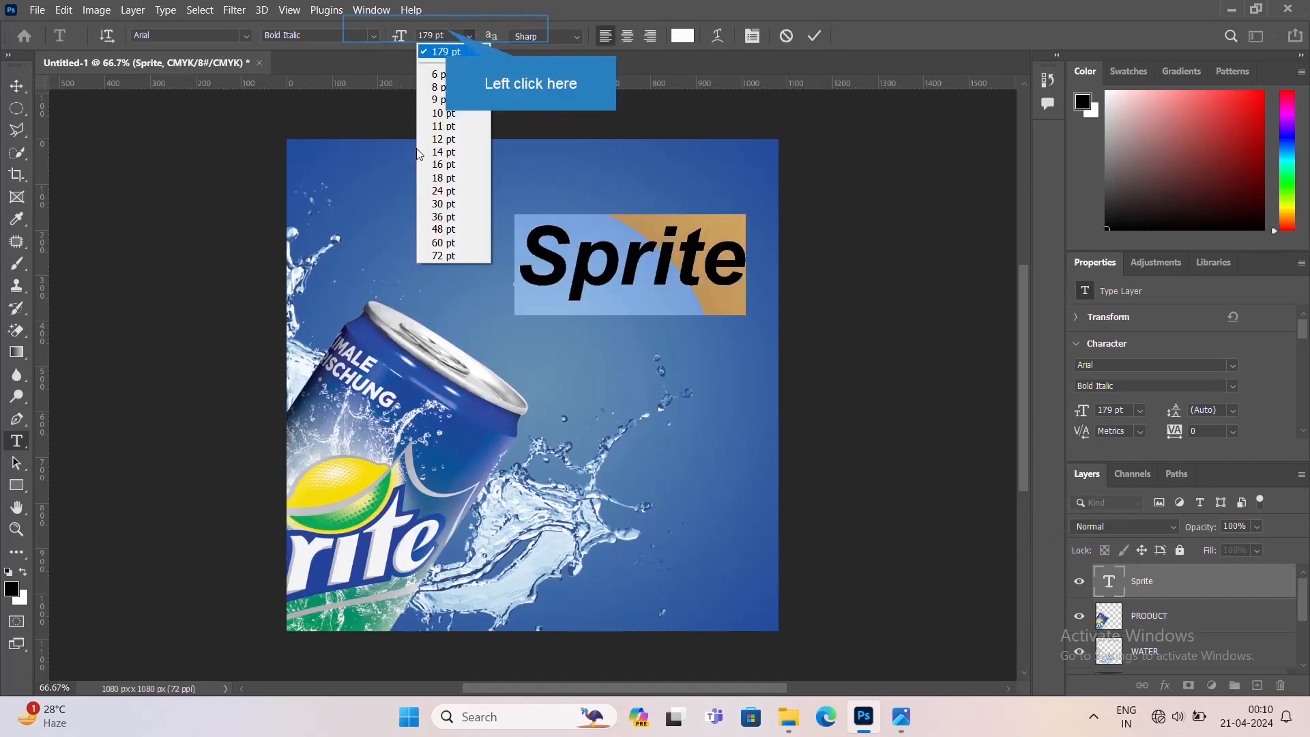
pyautogui.click(460, 53)
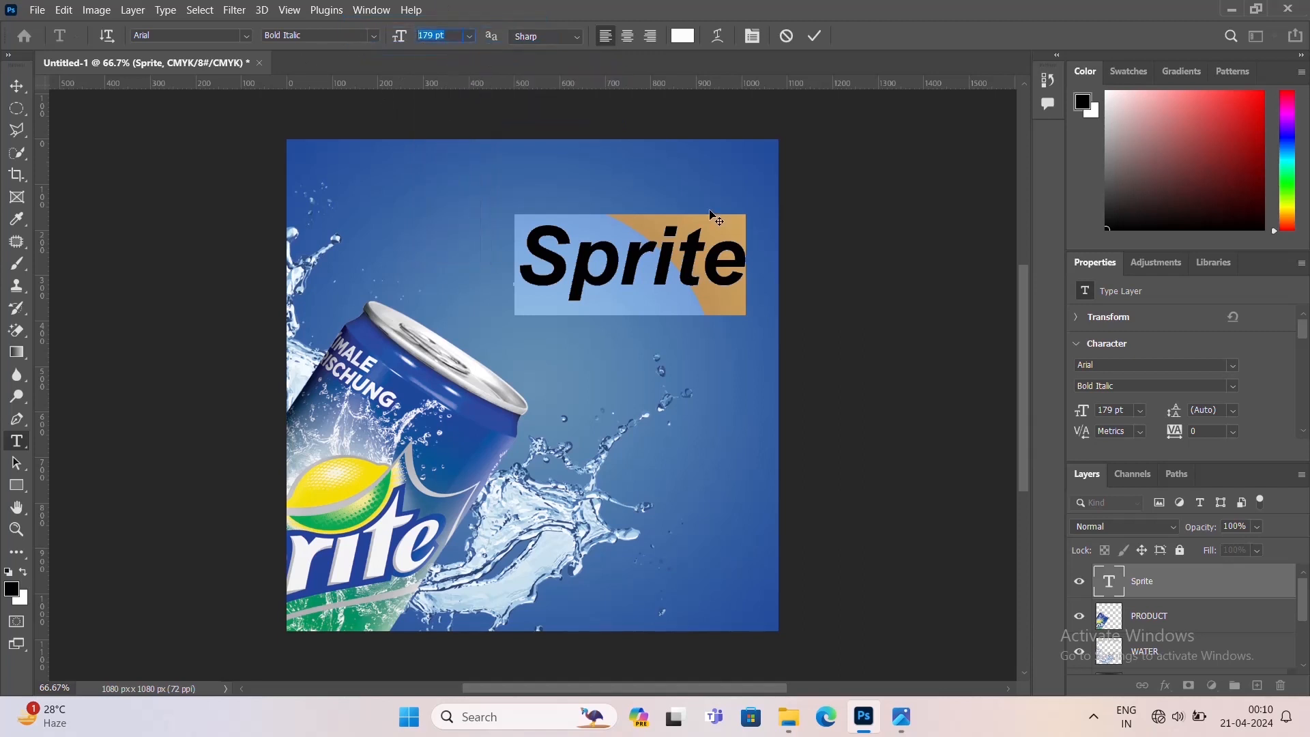
pyautogui.write('300')
pyautogui.press('Return')
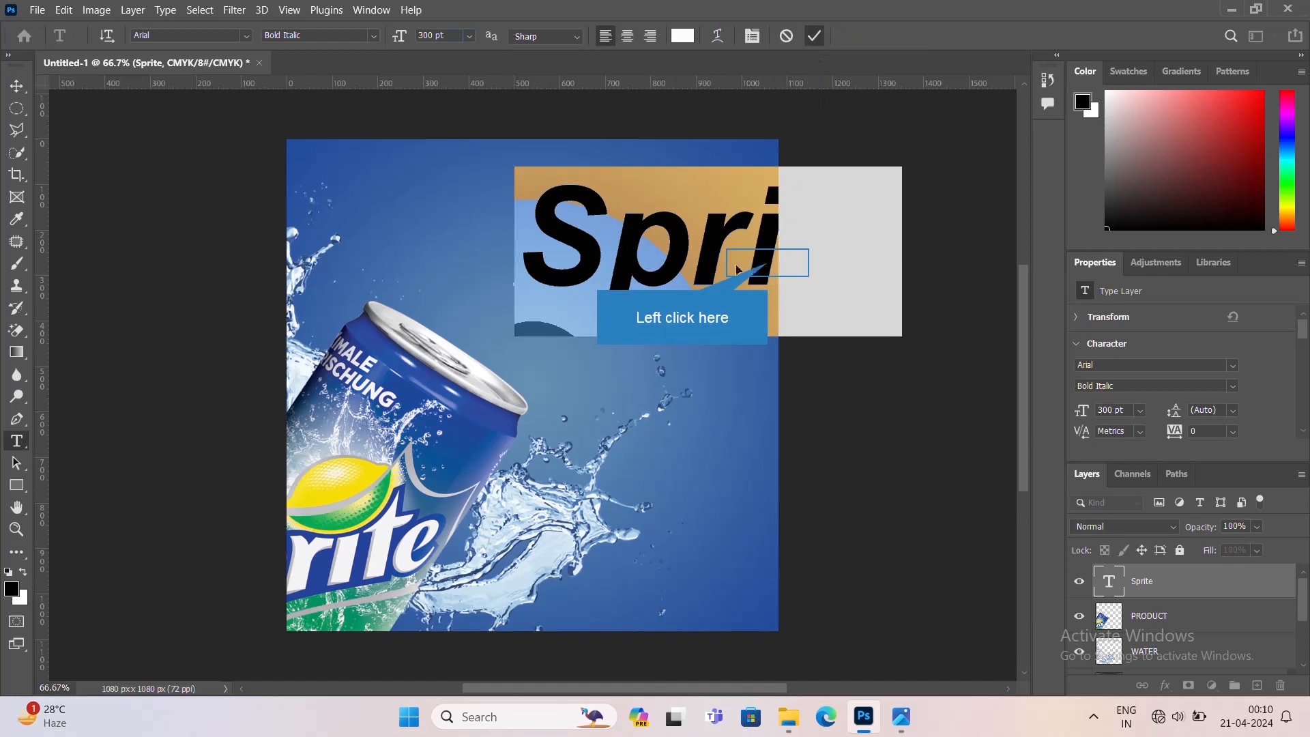
pyautogui.click(780, 282)
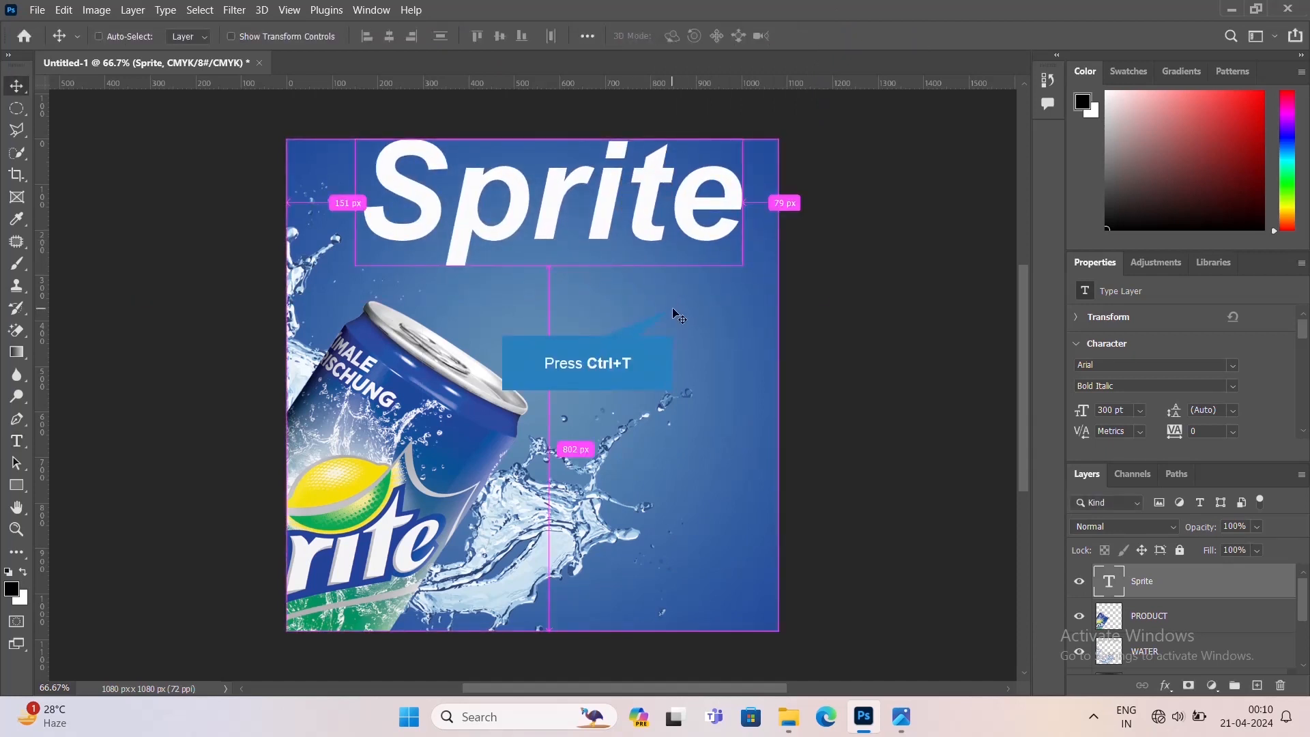
# - Scale the Sprite text to about 113%, lower it fully inside the canvas and center it horizontally against the background
pyautogui.hotkey('ctrl', 't')
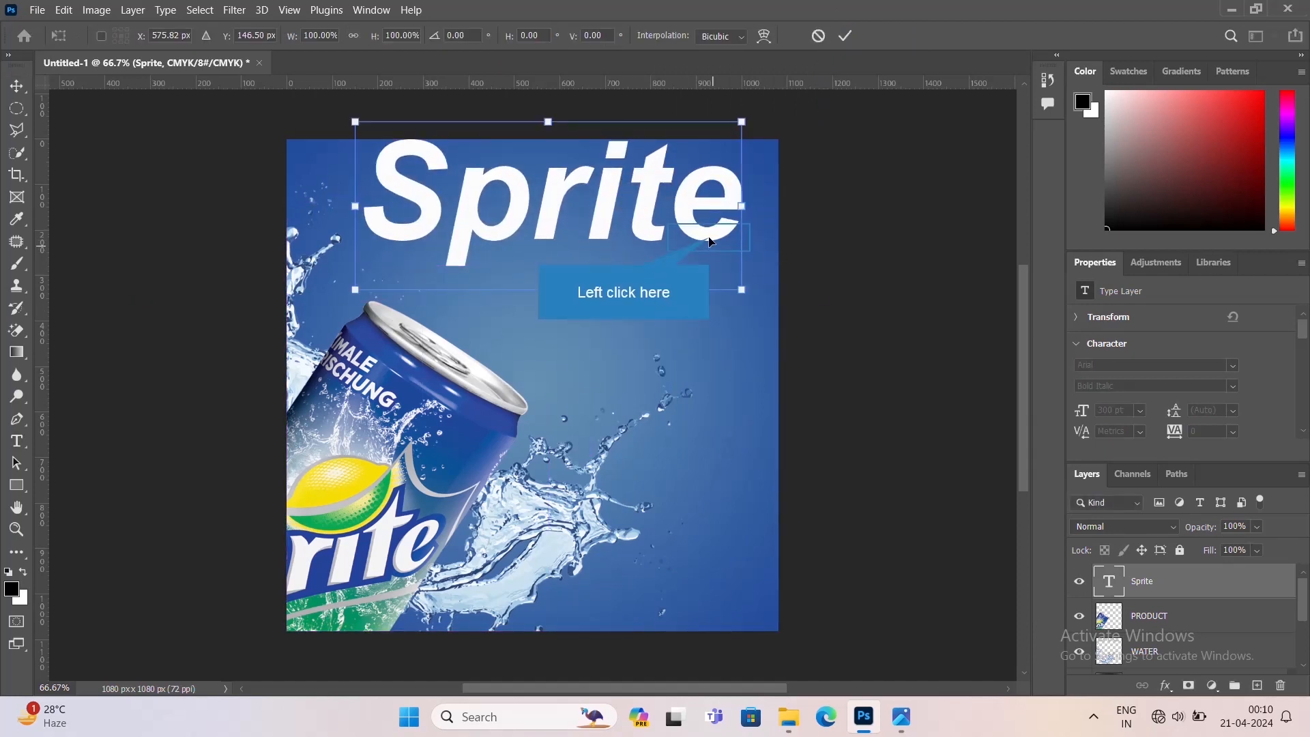
pyautogui.moveTo(709, 241); pyautogui.dragTo(705, 259)
pyautogui.moveTo(737, 309); pyautogui.dragTo(738, 275)
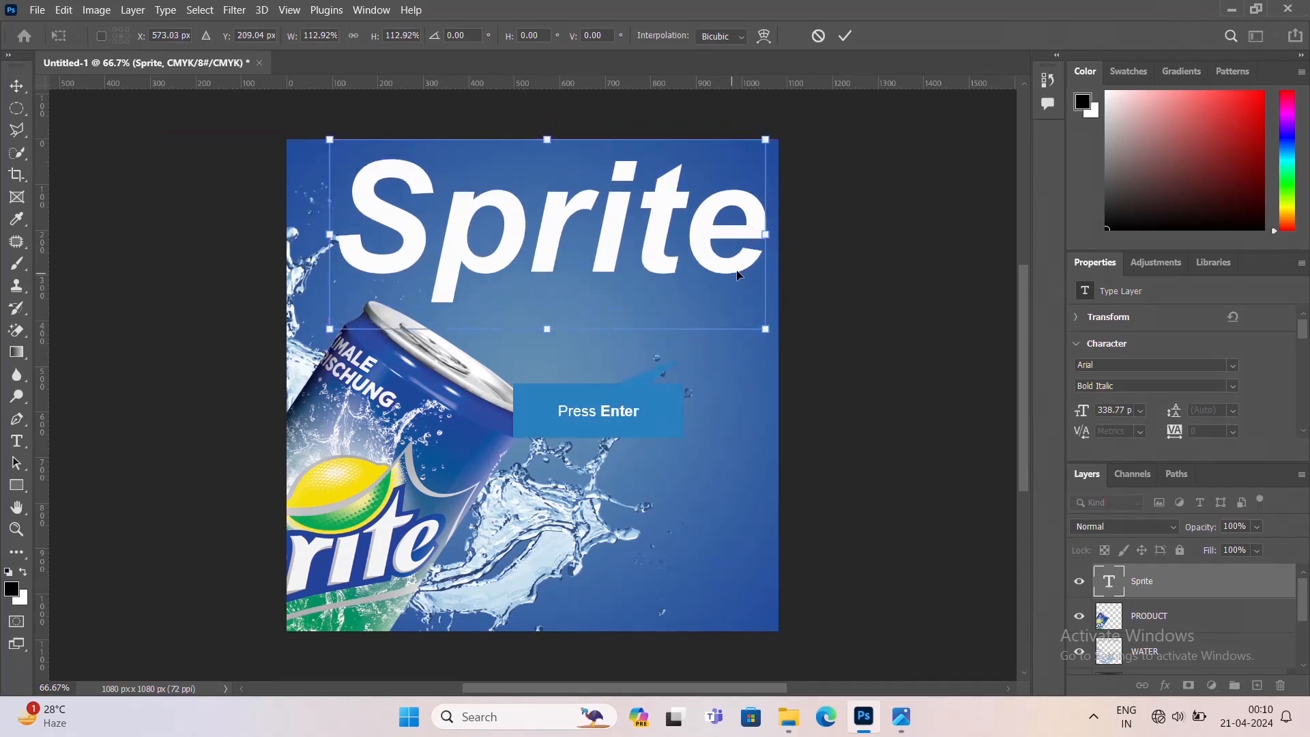
pyautogui.press('Return')
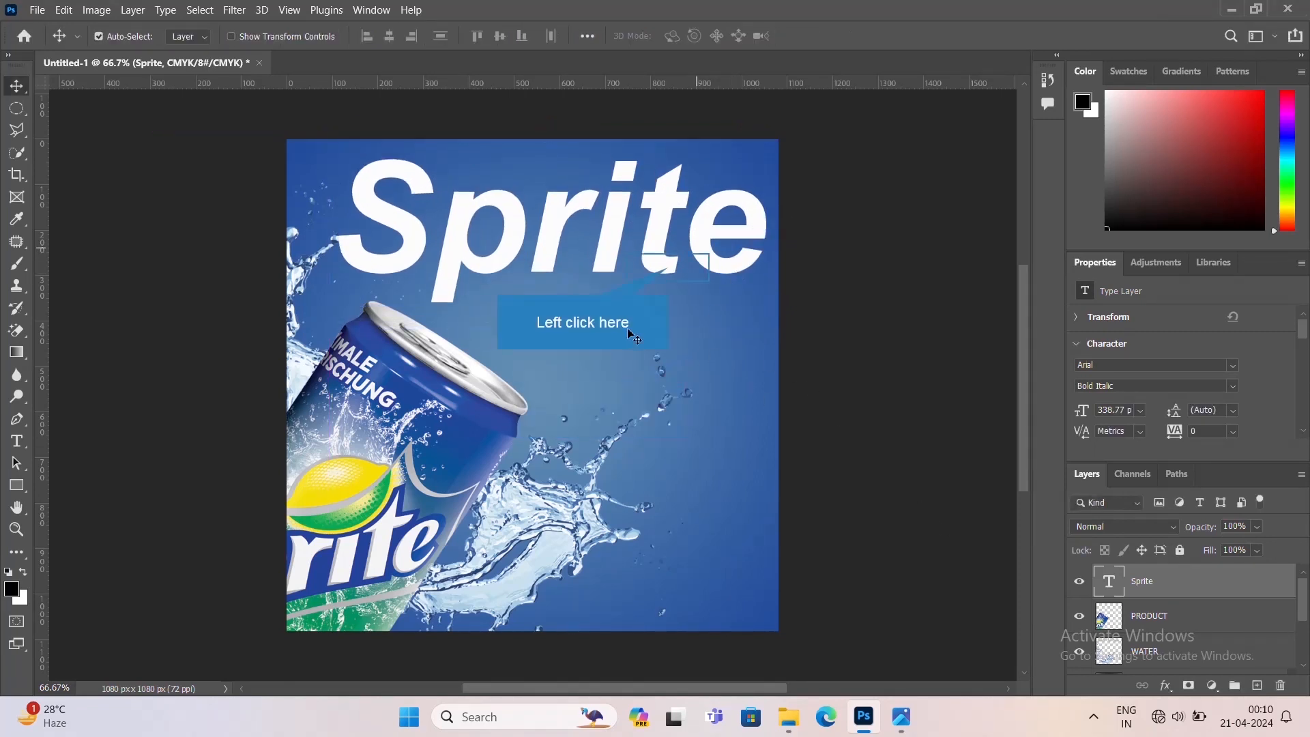
pyautogui.click(703, 258)
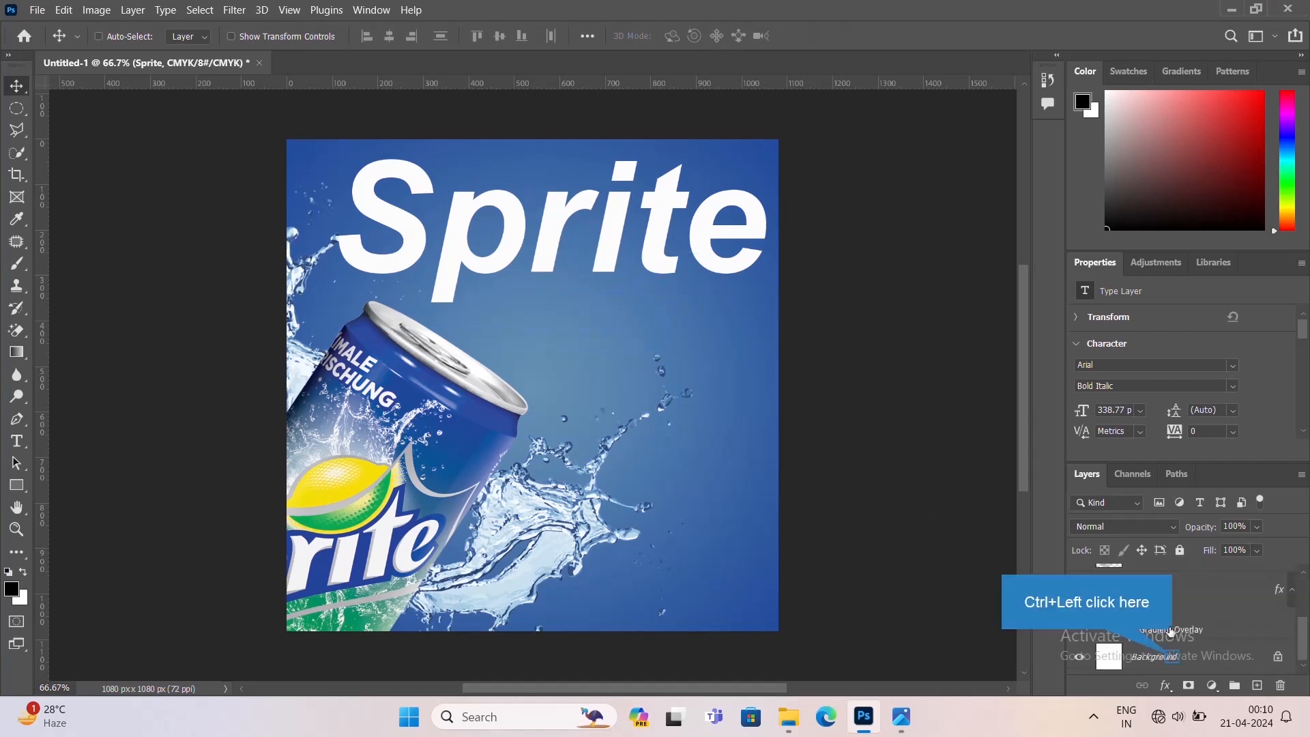
pyautogui.click(390, 38)
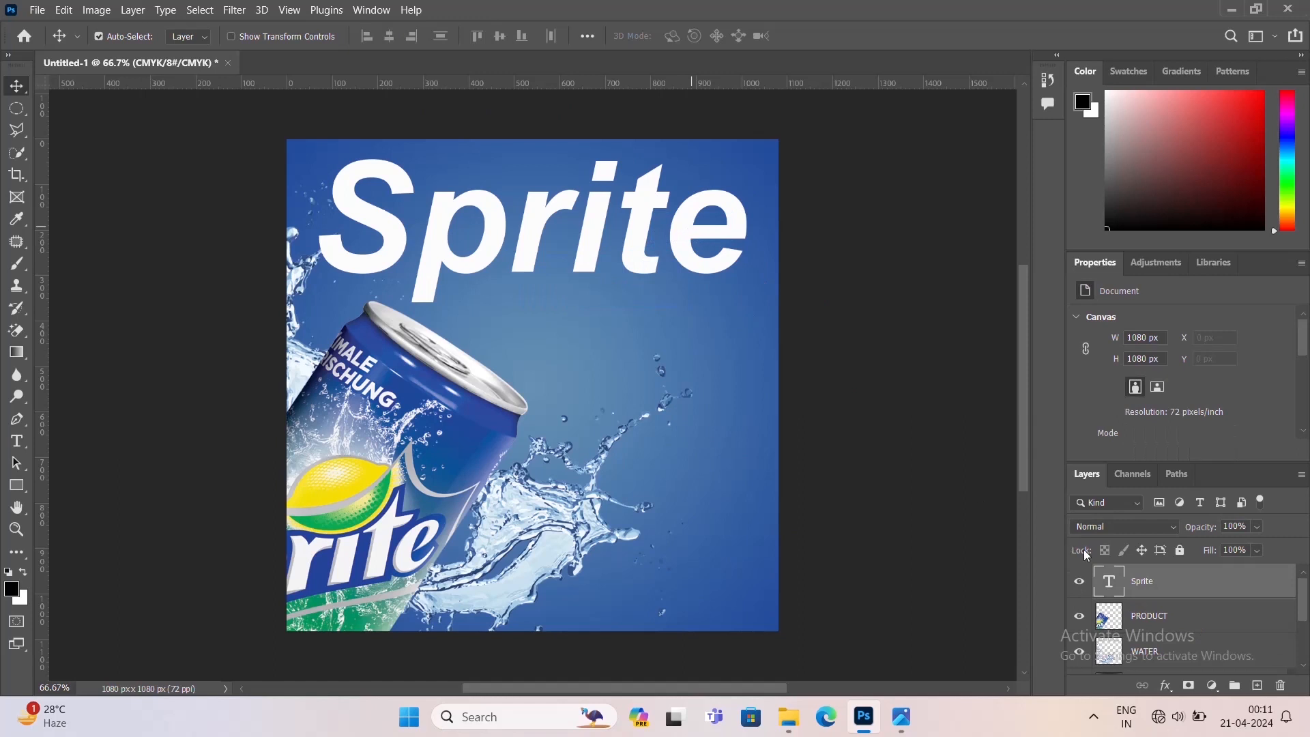
# - Add a Drop Shadow effect to the Sprite text layer with its angle set to 30°
pyautogui.click(1146, 580)
pyautogui.click(1166, 685)
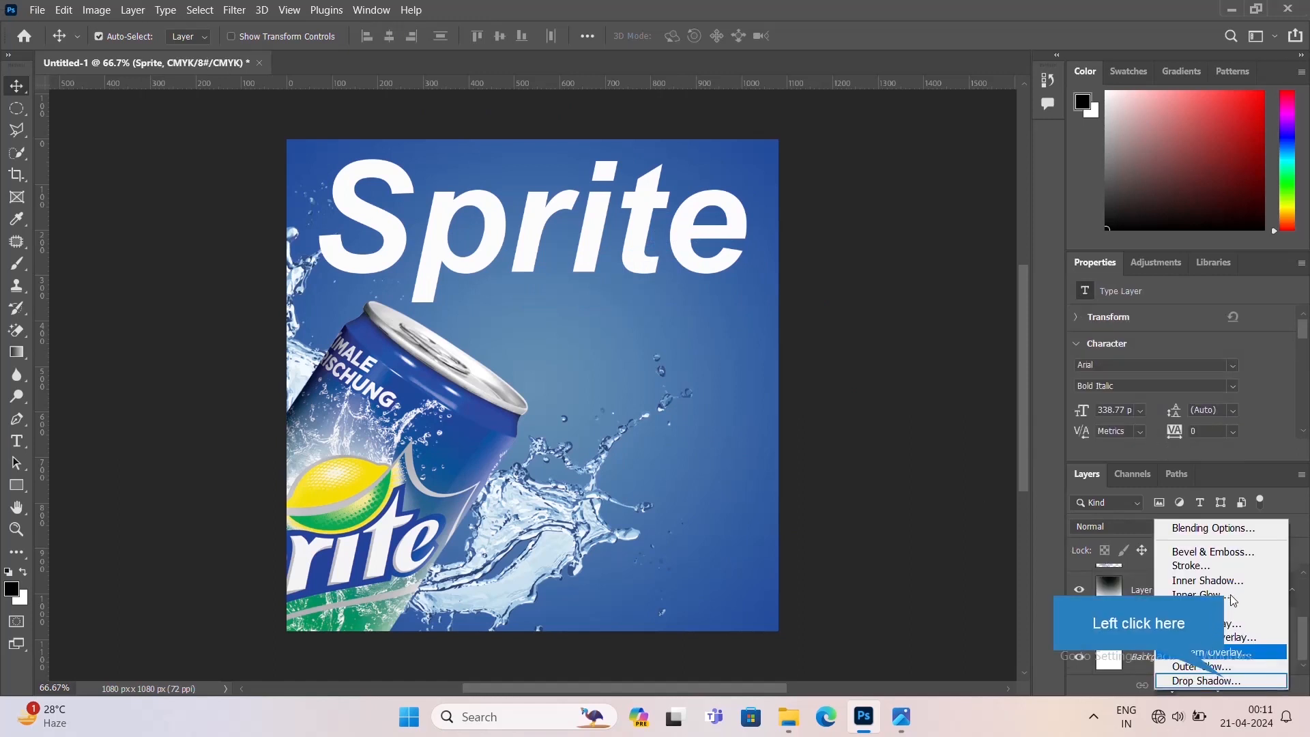
pyautogui.click(1227, 680)
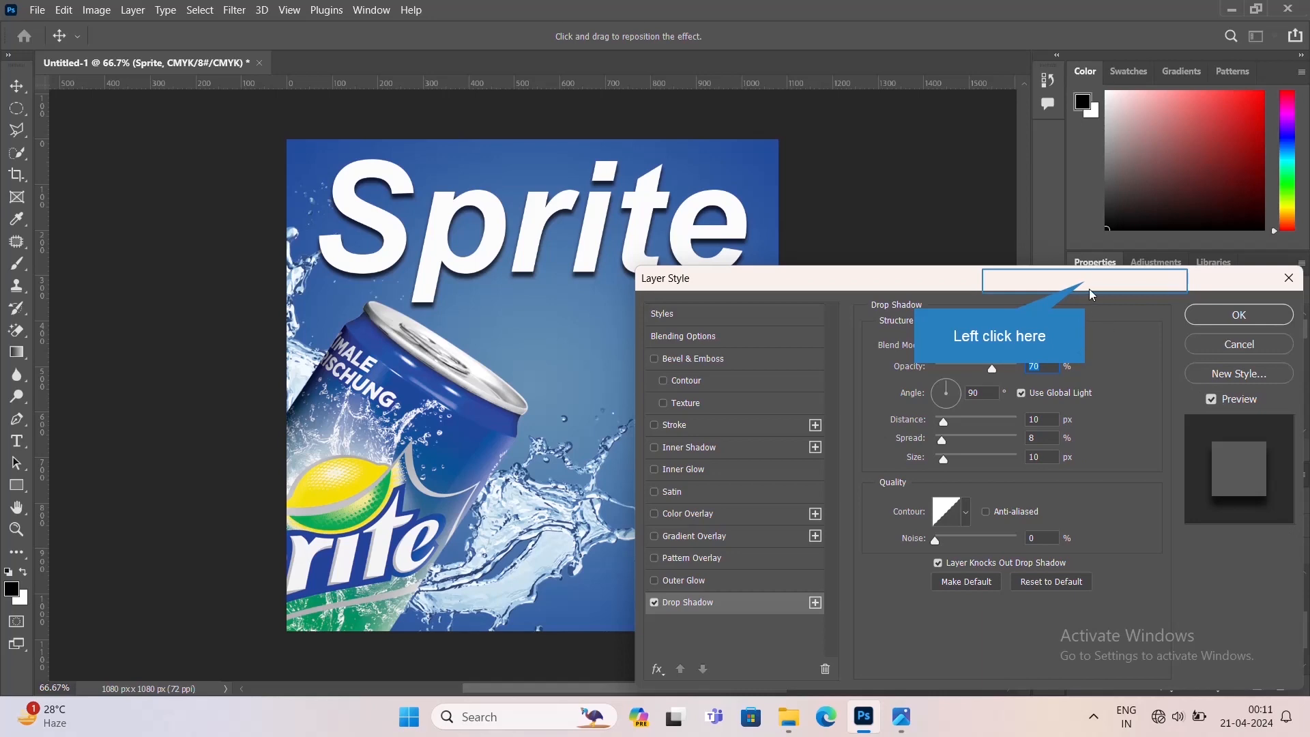
pyautogui.moveTo(1091, 290); pyautogui.dragTo(1171, 218)
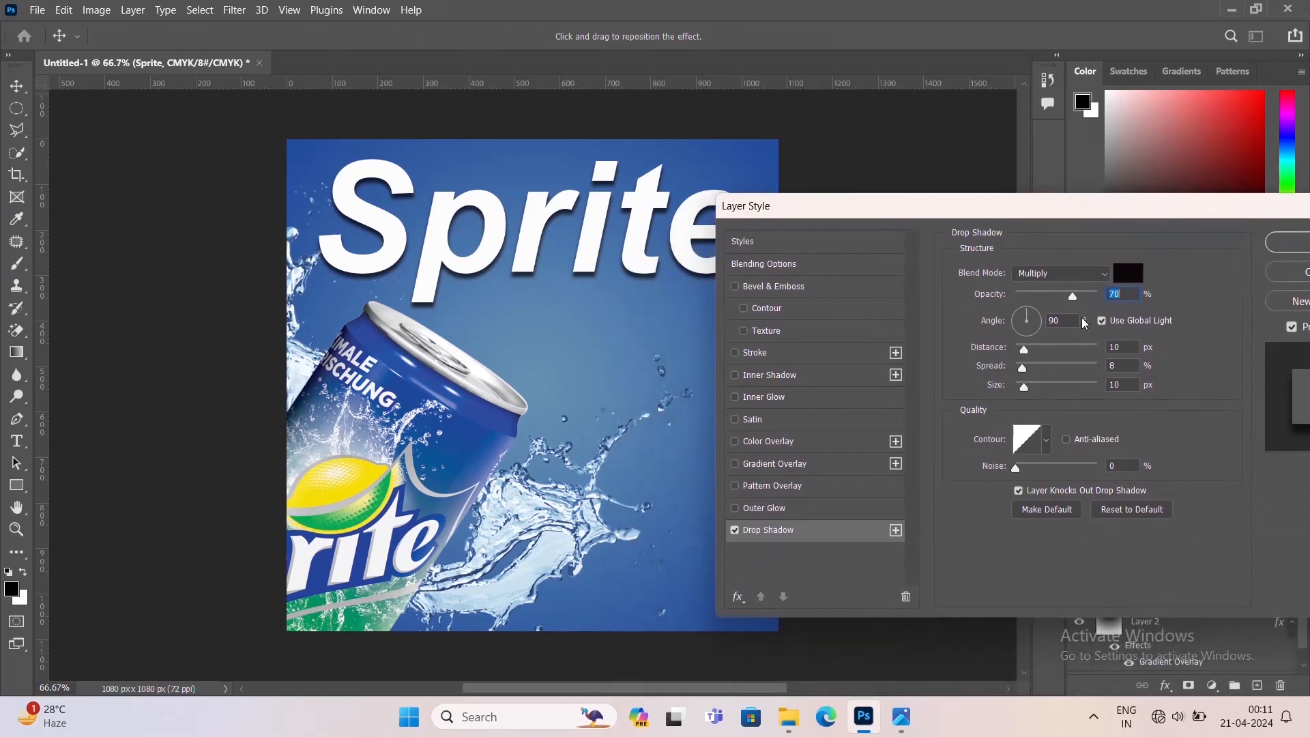
pyautogui.moveTo(1064, 319); pyautogui.dragTo(1049, 320)
pyautogui.write('30')
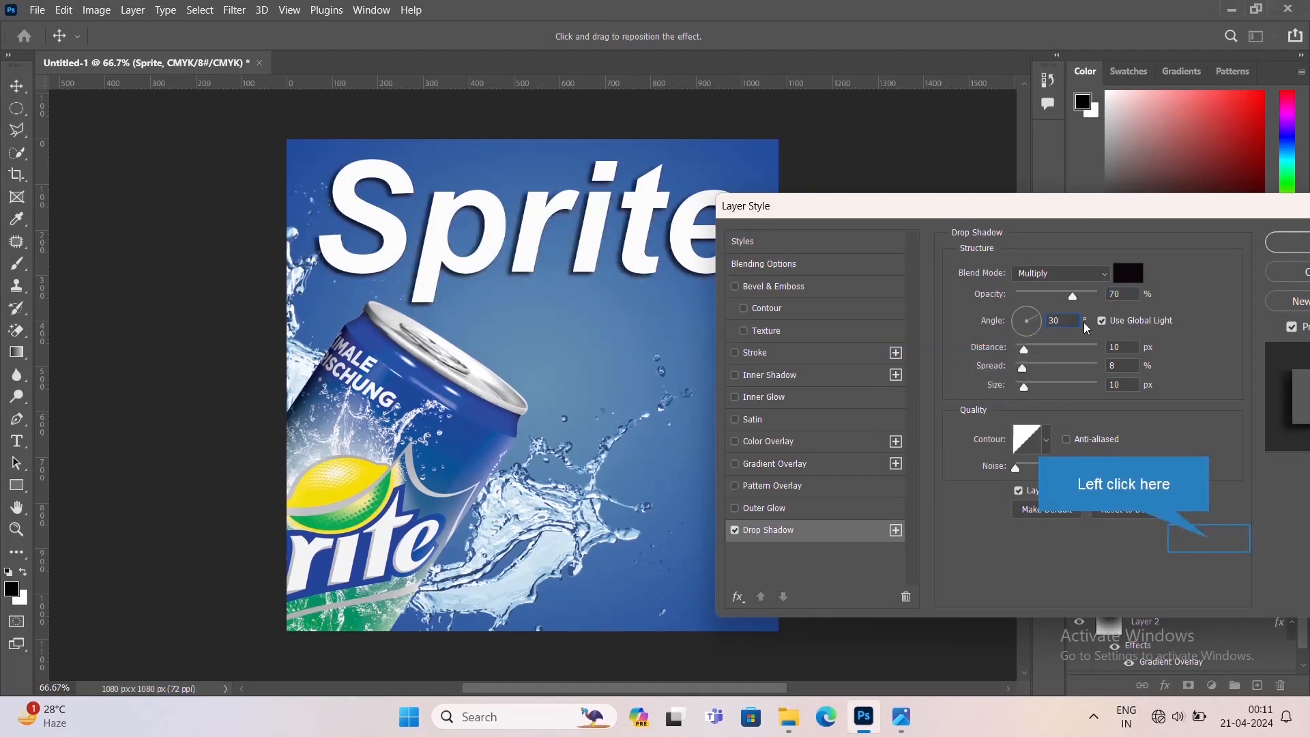
pyautogui.click(1209, 539)
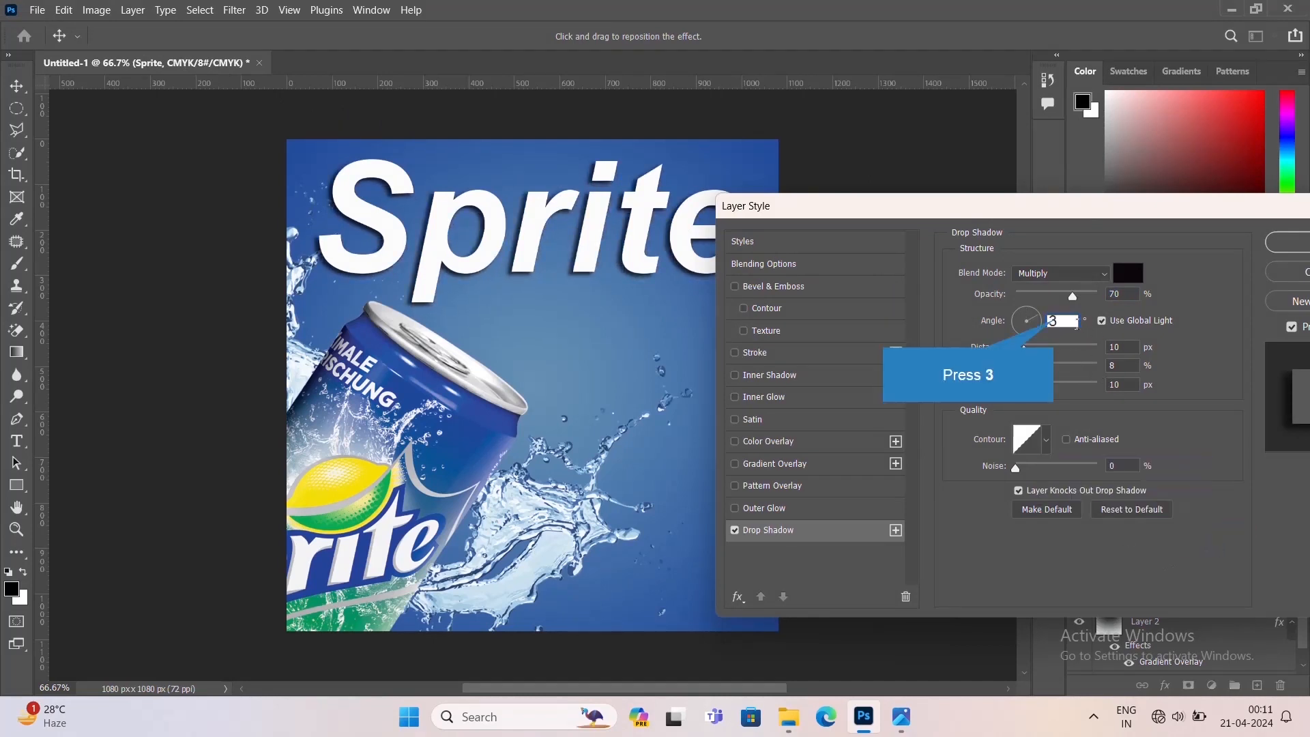
# - Try a 45° angle for the Sprite text's drop shadow
pyautogui.moveTo(1077, 322); pyautogui.dragTo(1041, 327)
pyautogui.write('4')
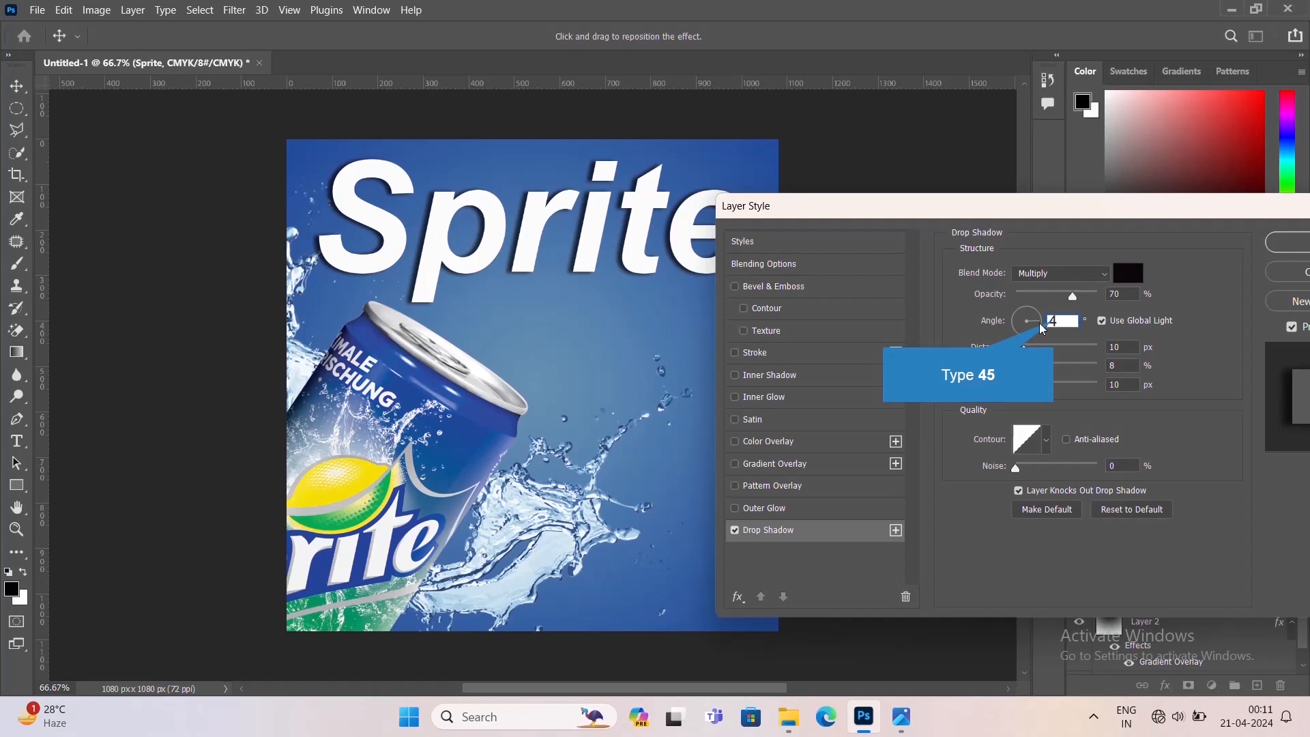
pyautogui.write('5')
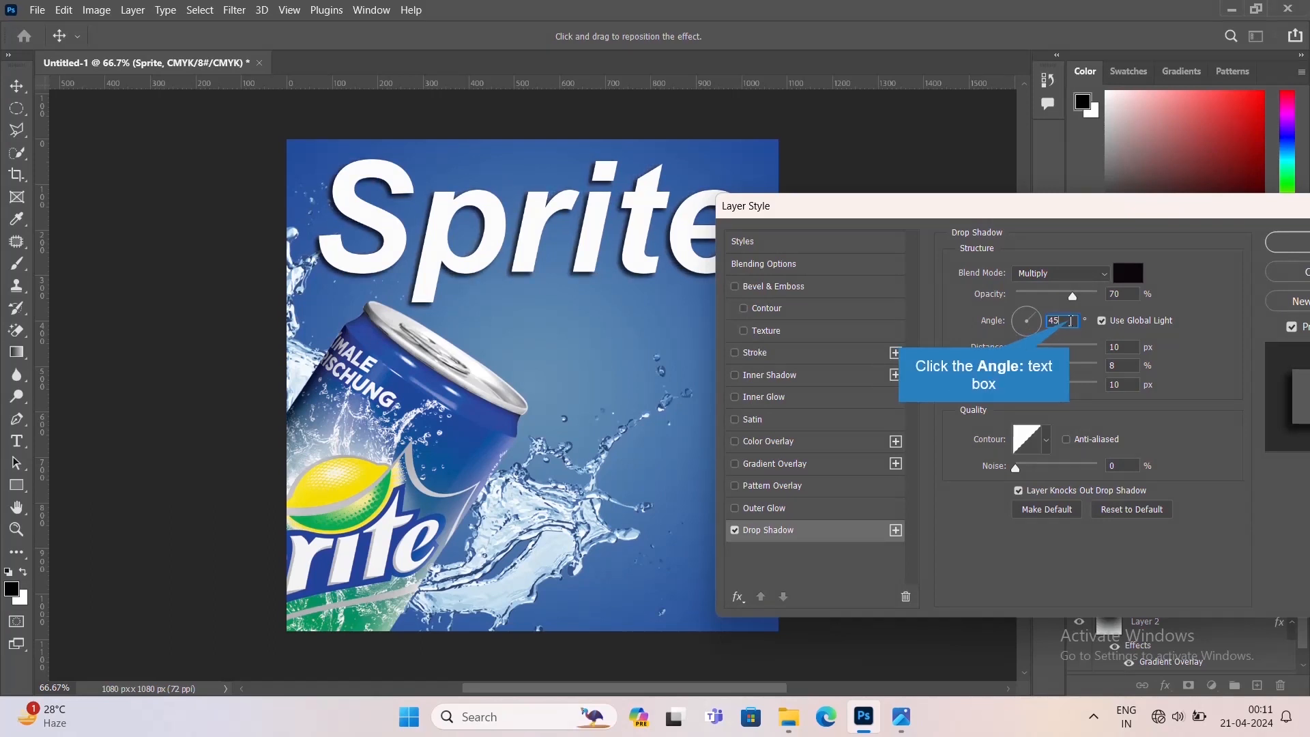
# - Set the drop shadow's angle to 30° and its distance to 20 px
pyautogui.moveTo(1070, 321); pyautogui.dragTo(1012, 336)
pyautogui.write('30')
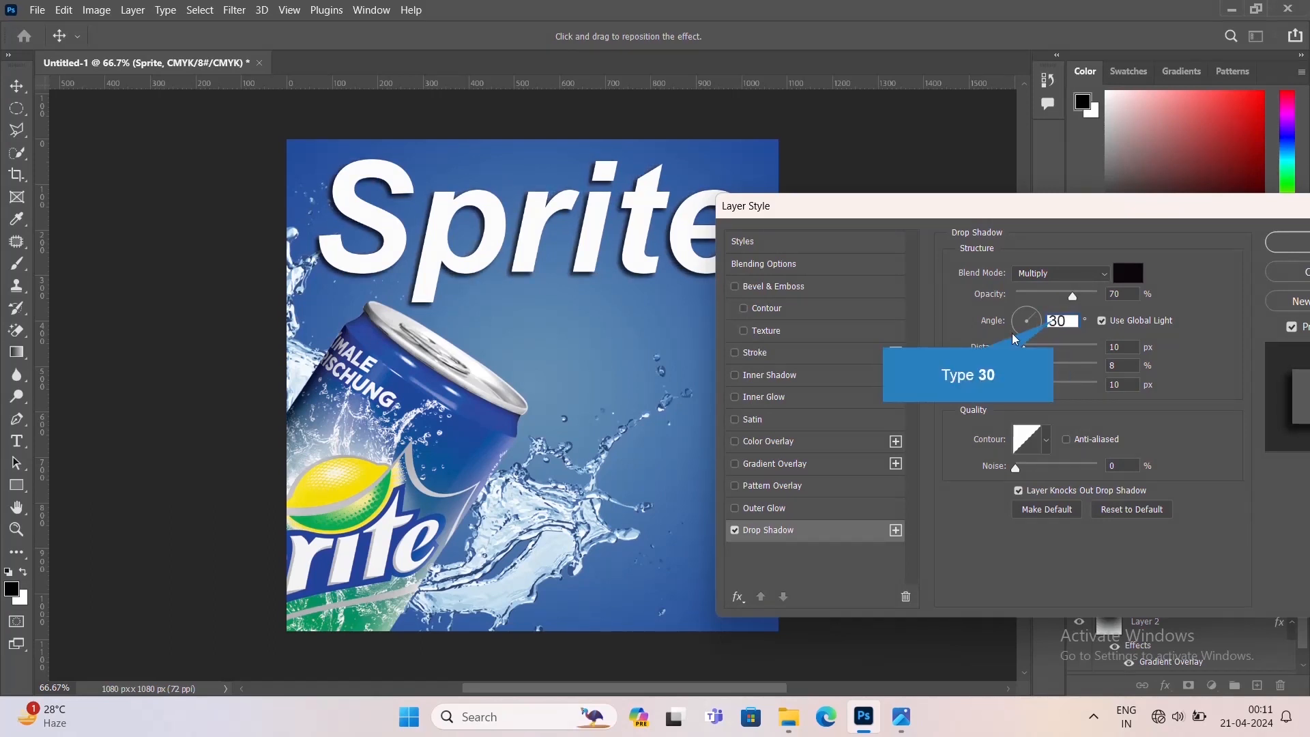
pyautogui.click(1123, 346)
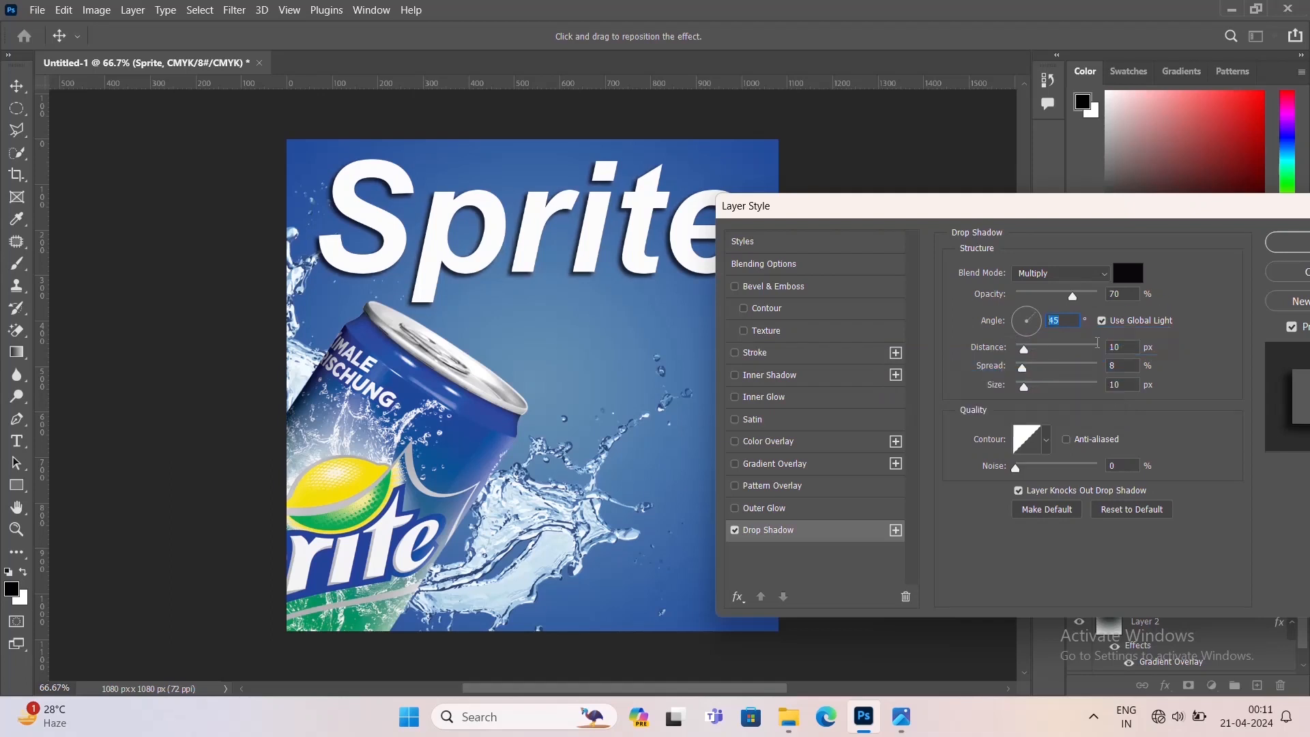
pyautogui.press('Up')
pyautogui.press('Up')
pyautogui.press('Up')
pyautogui.press('Up')
pyautogui.press('Up')
pyautogui.press('Up')
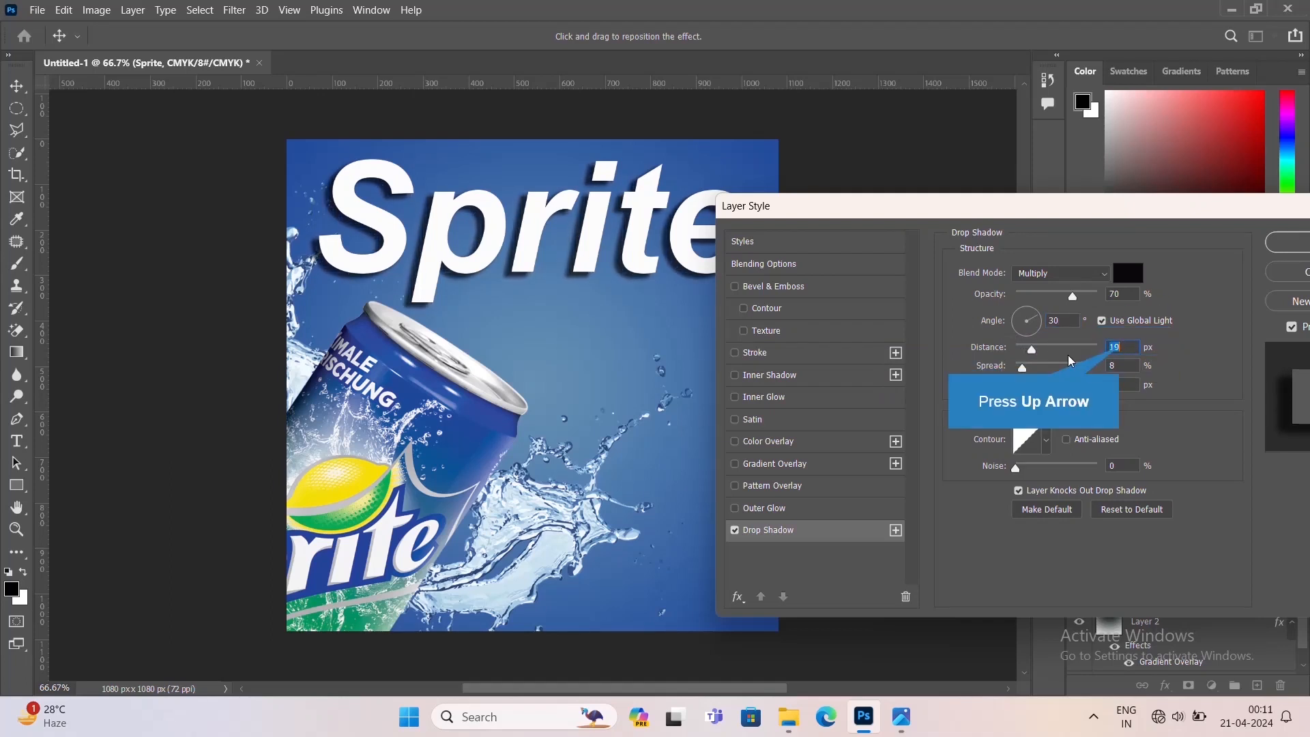
pyautogui.press('Up')
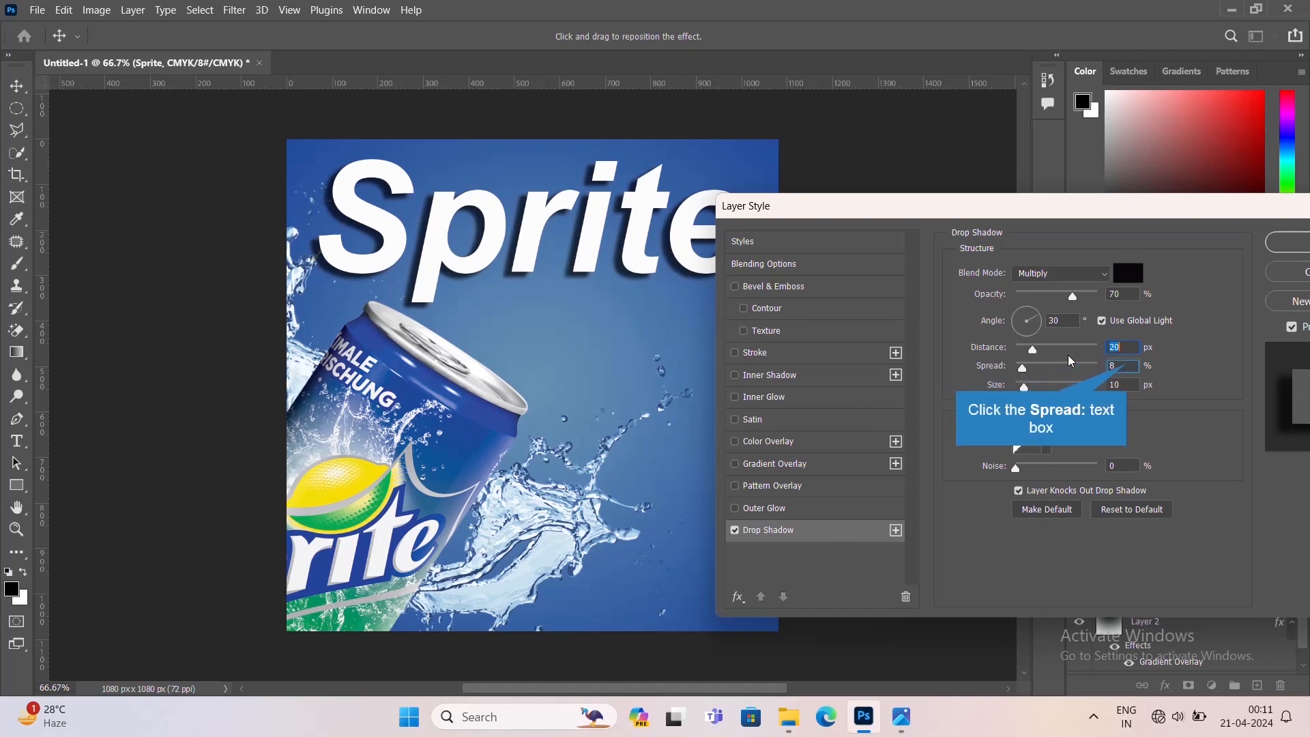
# - Increase the drop shadow's spread to 15%
pyautogui.click(1125, 364)
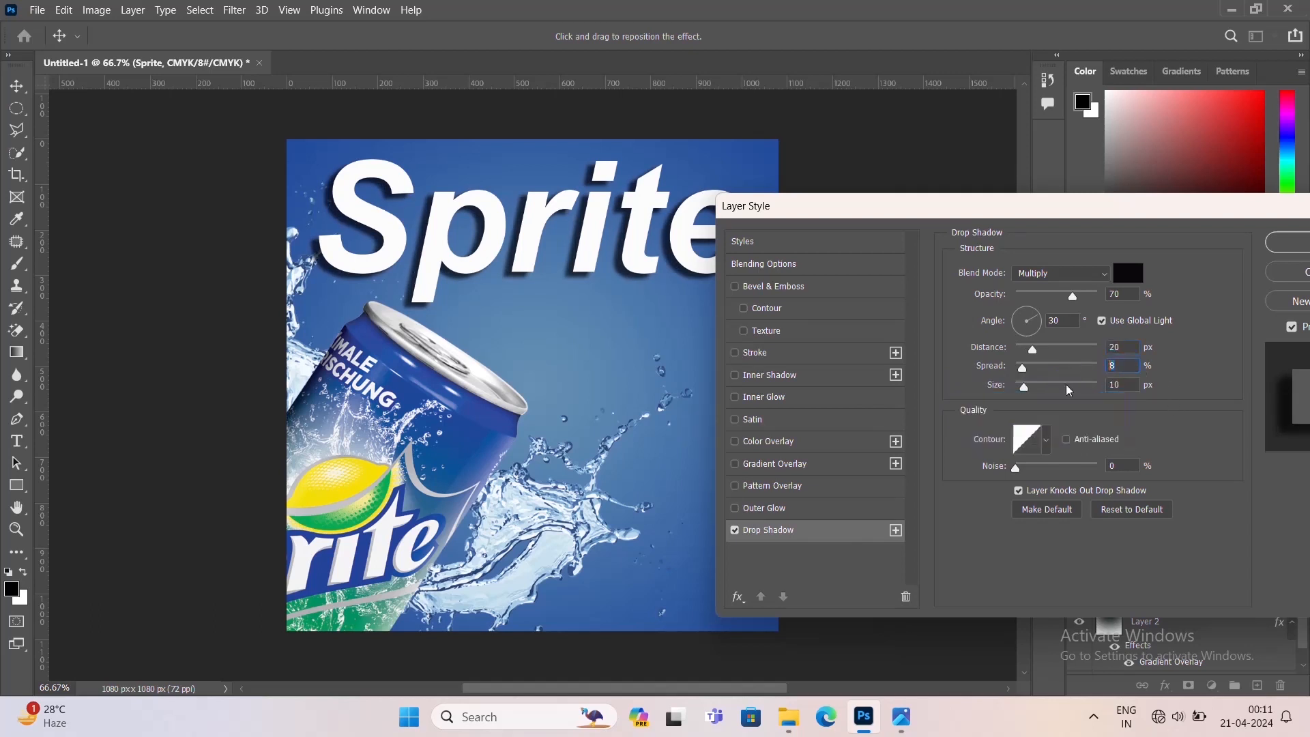
pyautogui.press('Up')
pyautogui.press('Up')
pyautogui.press('Up')
pyautogui.press('Up')
pyautogui.press('Up')
pyautogui.press('Up')
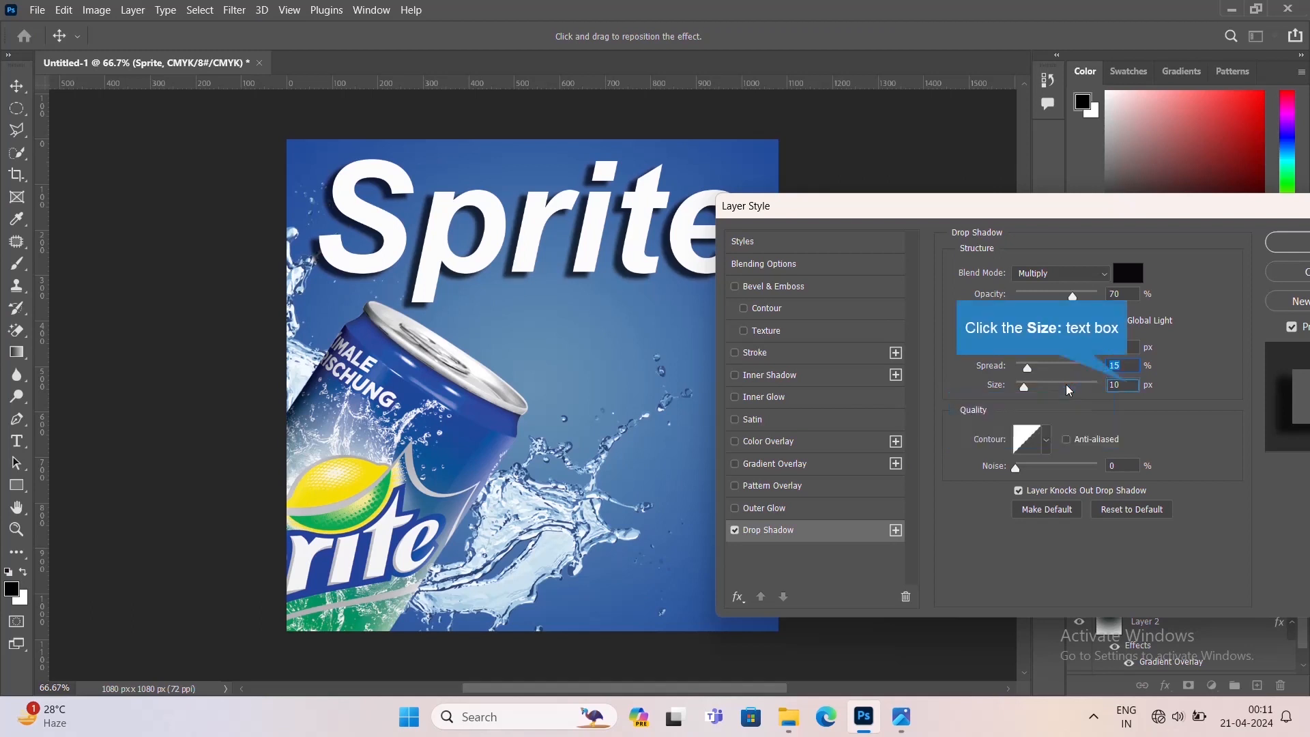
# - Try increasing the drop shadow's size to 42 px on the Sprite title
pyautogui.press('Tab')
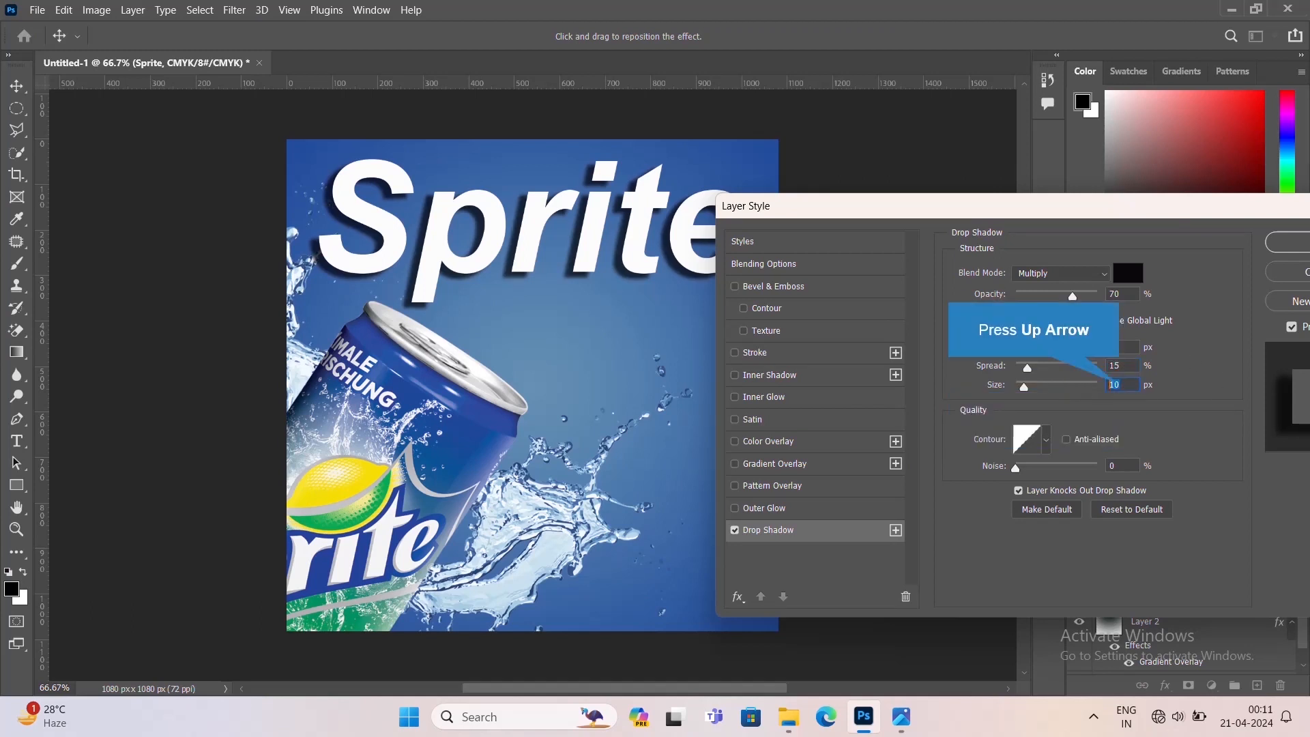
pyautogui.press('Up')
pyautogui.press('Up')
pyautogui.press('Up')
pyautogui.press('Up')
pyautogui.press('Up')
pyautogui.press('Up')
pyautogui.press('Up')
pyautogui.press('Up')
pyautogui.press('Up')
pyautogui.press('Up')
pyautogui.press('Up')
pyautogui.press('Up')
pyautogui.press('Up')
pyautogui.press('Up')
pyautogui.press('Up')
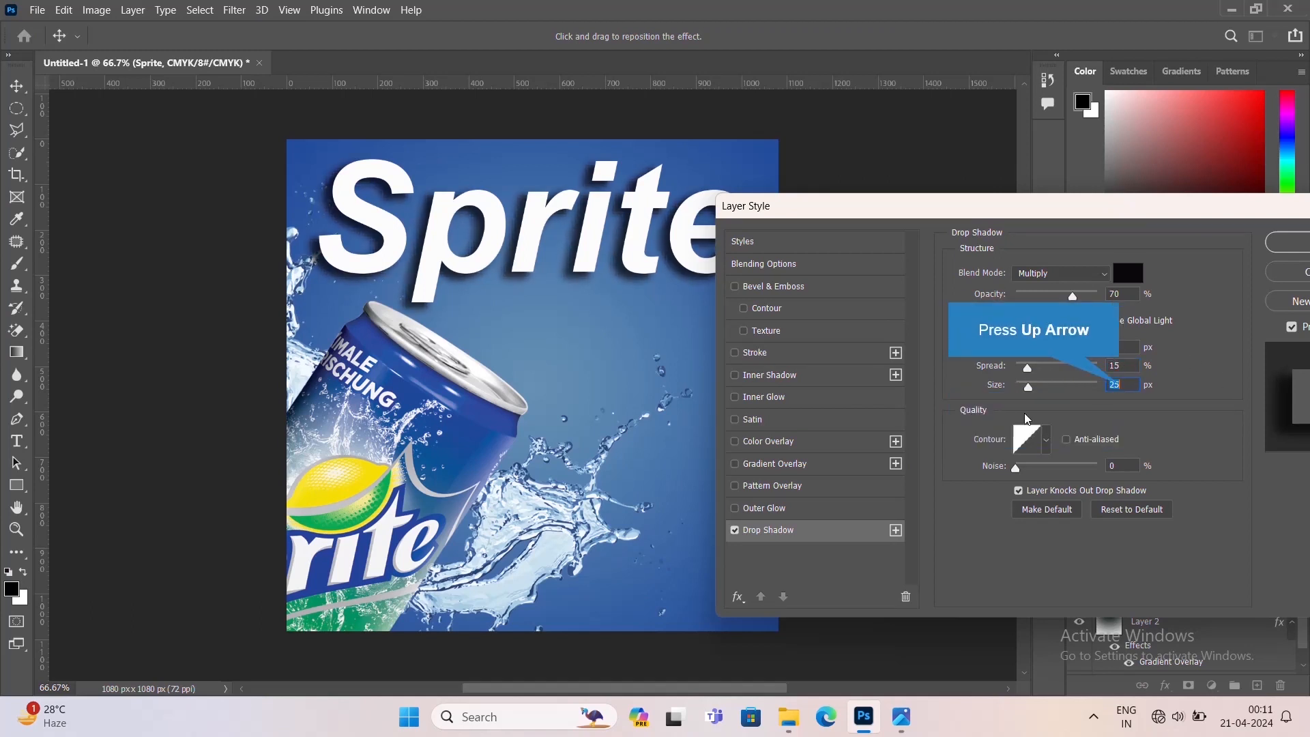
pyautogui.press('Up')
pyautogui.press('Up')
pyautogui.press('Up')
pyautogui.press('Up')
pyautogui.press('Up')
pyautogui.press('Up')
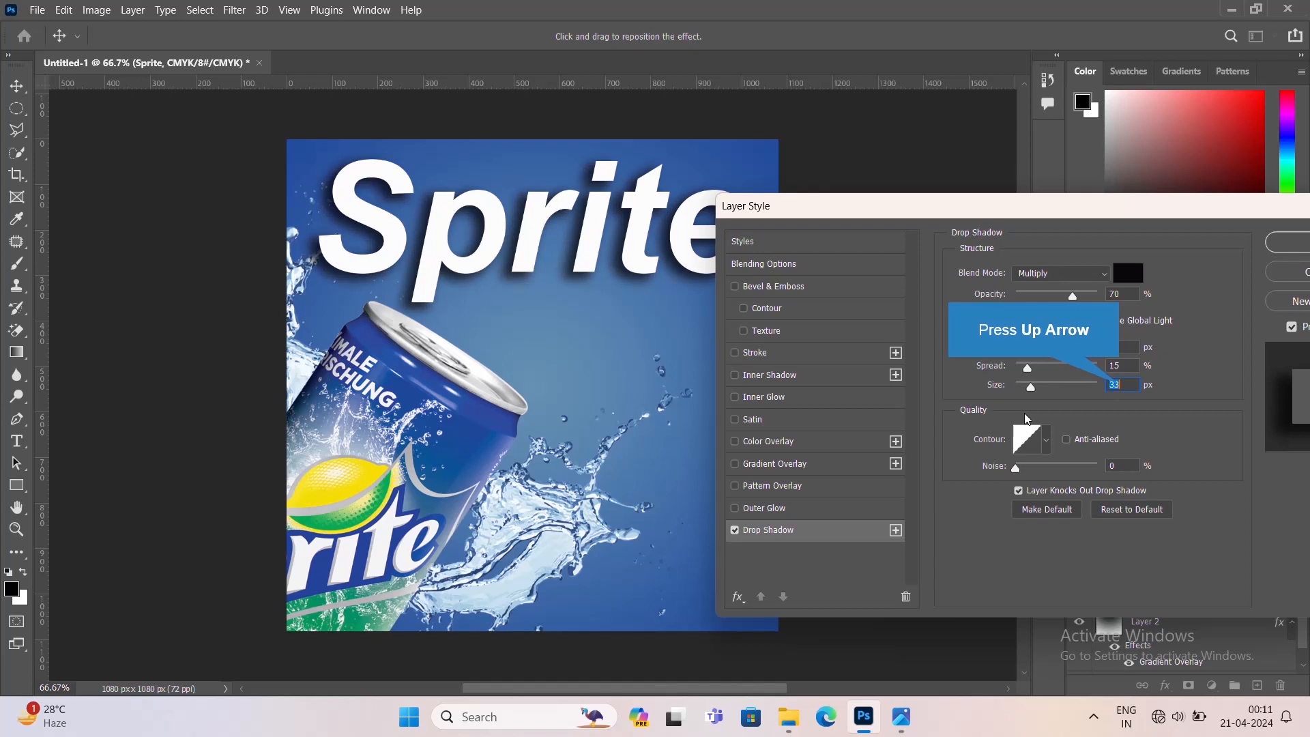
pyautogui.press('Up')
pyautogui.press('Up')
pyautogui.press('Up')
pyautogui.press('Up')
pyautogui.press('Up')
pyautogui.press('Up')
pyautogui.press('Up')
pyautogui.press('Up')
pyautogui.press('Up')
pyautogui.press('ctrl+KP_Subtract')
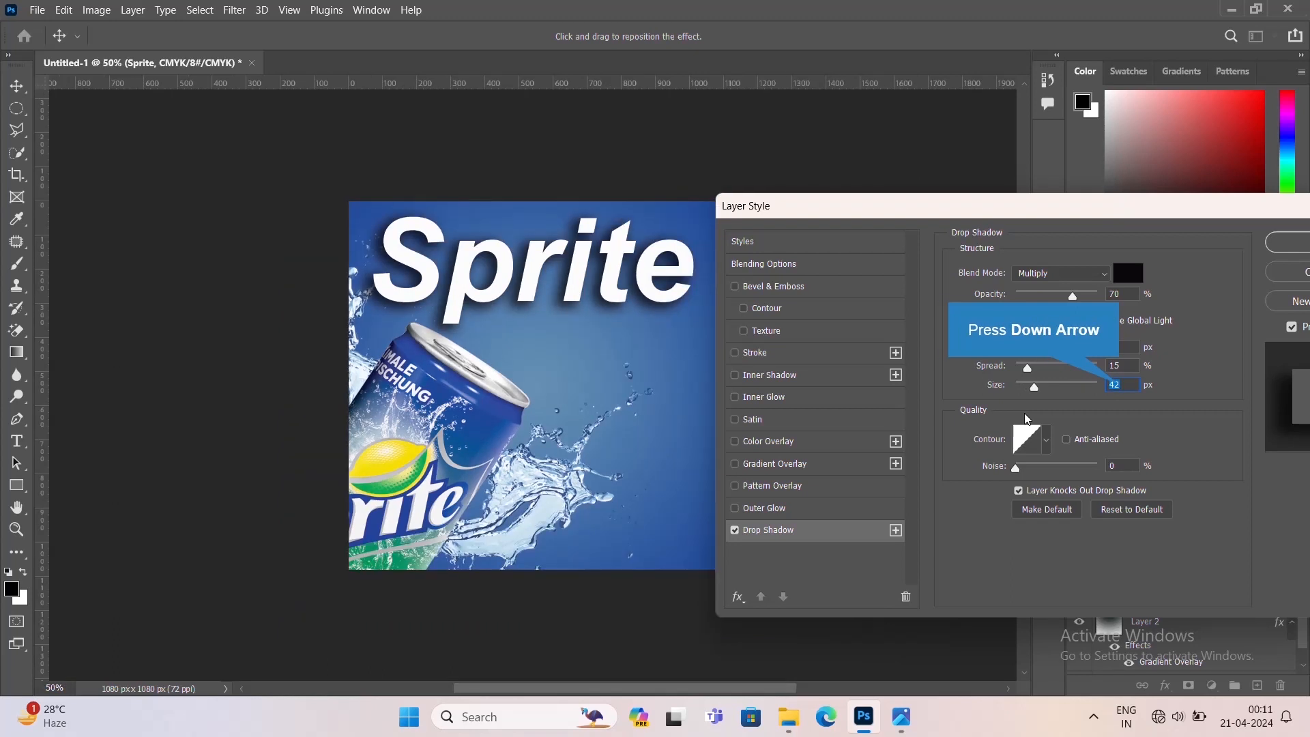
# - Lower the drop shadow's size back to 10 px
pyautogui.press('Down')
pyautogui.press('Down')
pyautogui.press('Down')
pyautogui.press('Down')
pyautogui.press('Down')
pyautogui.press('Down')
pyautogui.press('Down')
pyautogui.press('Down')
pyautogui.press('Down')
pyautogui.press('Down')
pyautogui.press('Down')
pyautogui.press('Down')
pyautogui.press('Down')
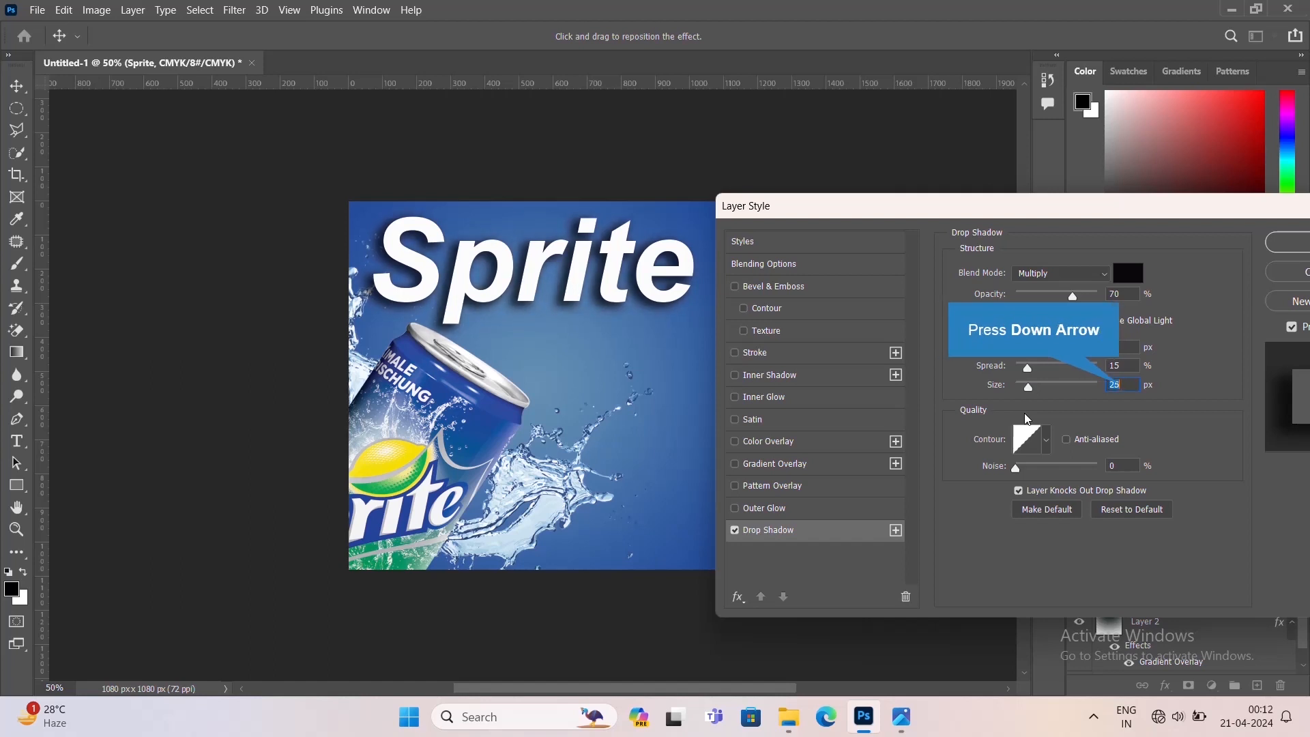
pyautogui.press('Down')
pyautogui.press('Down')
pyautogui.press('Down')
pyautogui.press('Down')
pyautogui.press('Down')
pyautogui.press('Down')
pyautogui.press('Down')
pyautogui.press('Down')
pyautogui.press('Down')
pyautogui.press('Down')
pyautogui.press('Down')
pyautogui.press('Down')
pyautogui.press('Down')
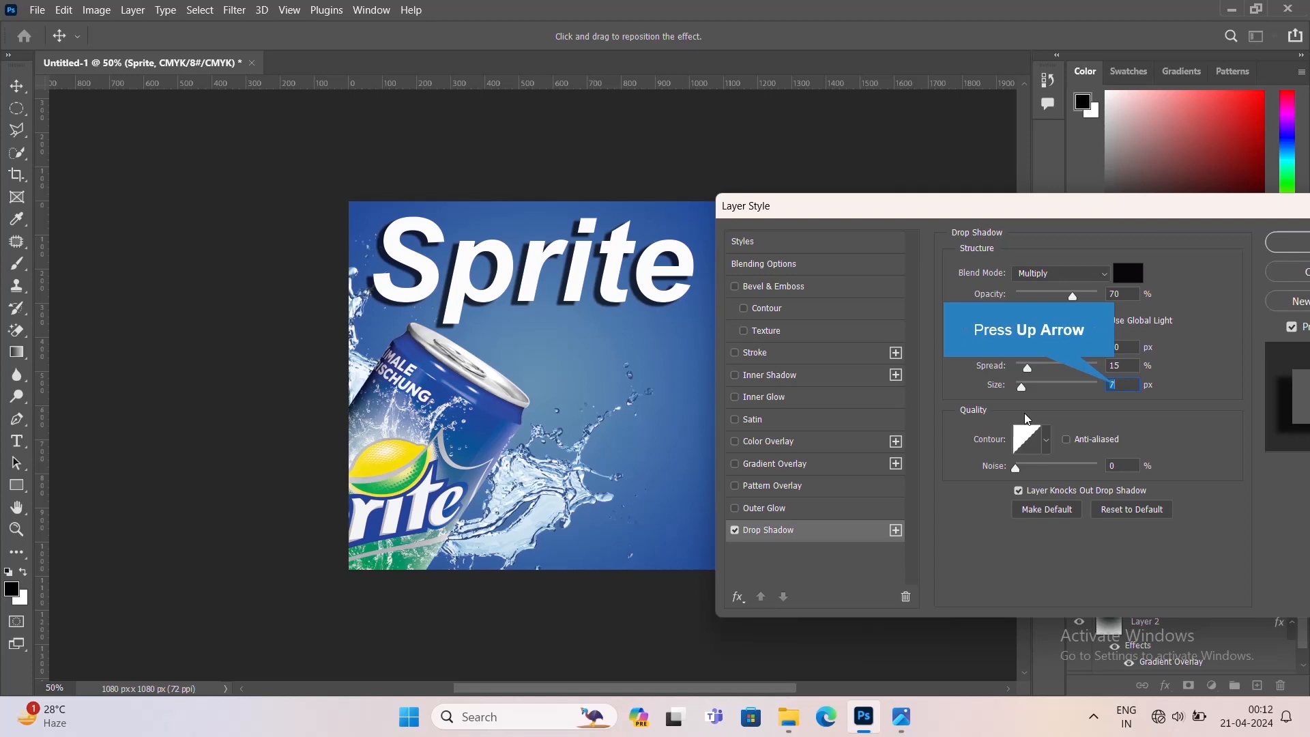
pyautogui.press('Up')
pyautogui.press('Up')
pyautogui.press('Up')
pyautogui.press('Up')
pyautogui.press('Up')
pyautogui.press('Up')
pyautogui.press('Up')
pyautogui.press('Up')
pyautogui.press('Up')
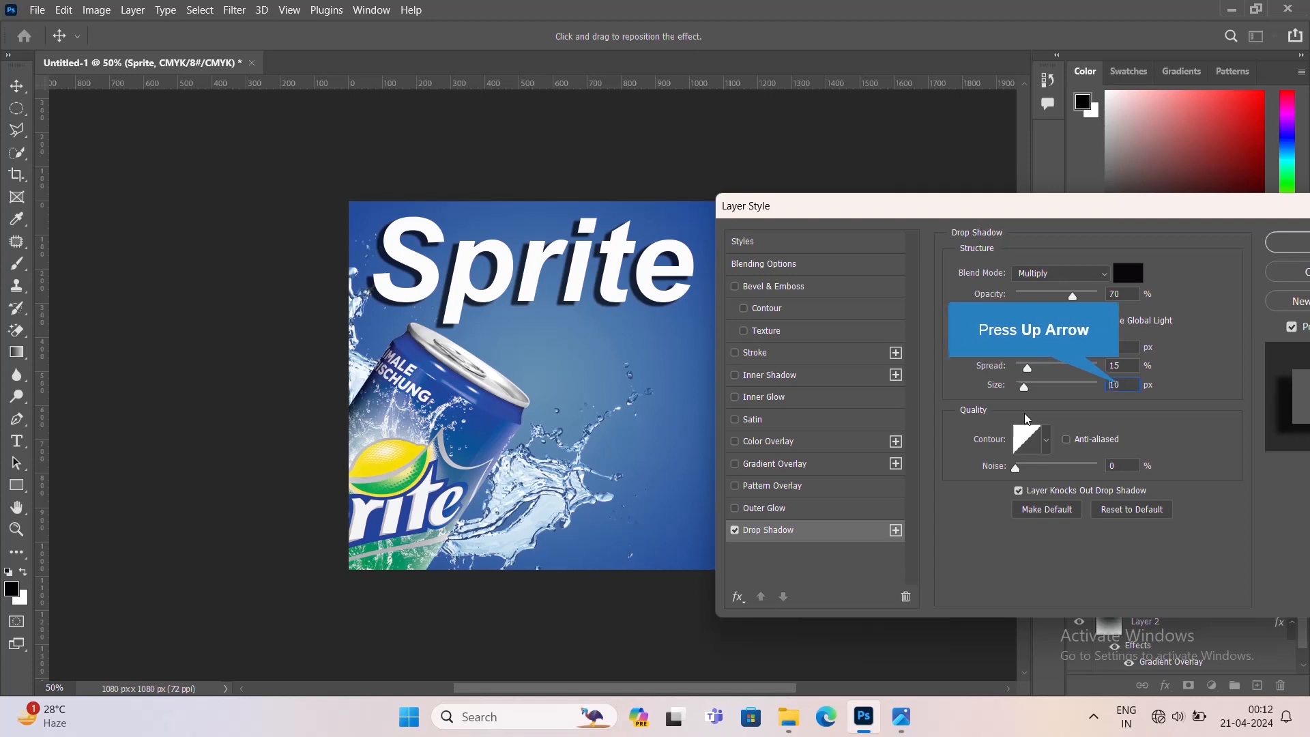
pyautogui.press('Down')
pyautogui.press('Down')
pyautogui.press('Down')
pyautogui.press('Down')
pyautogui.press('Down')
pyautogui.press('Down')
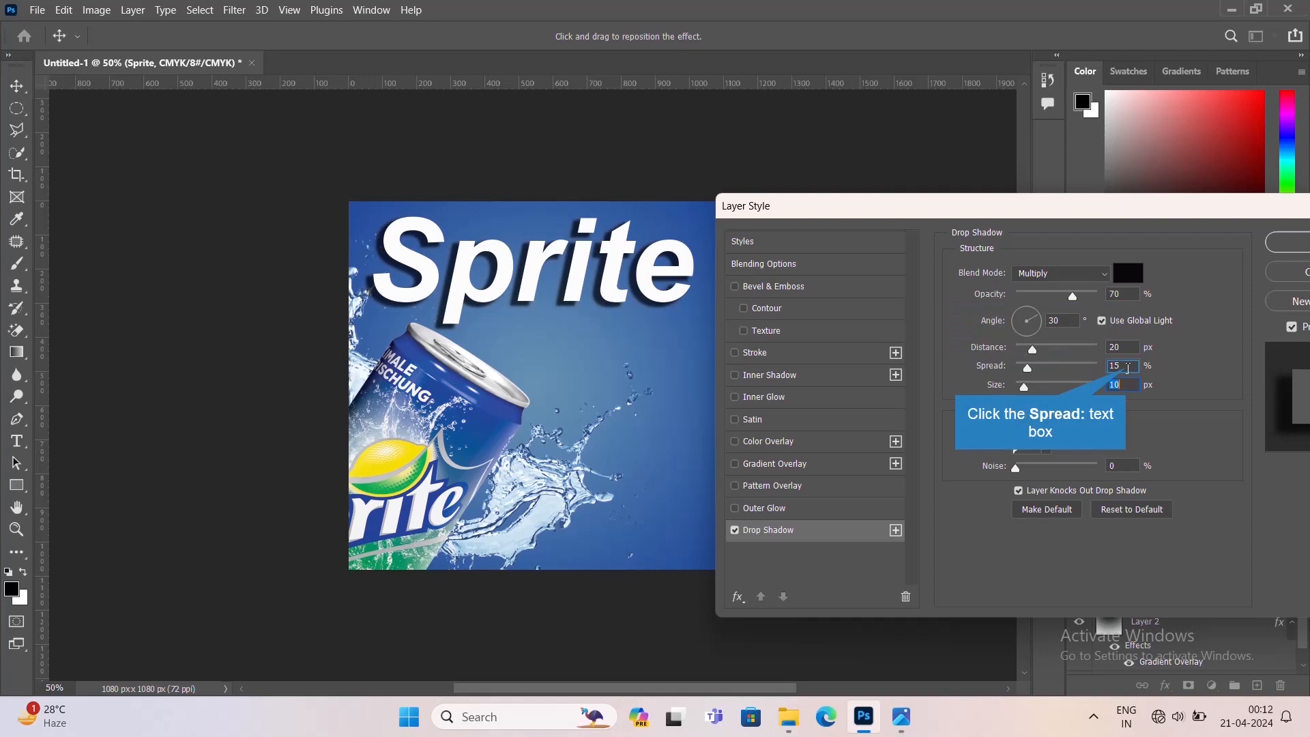
# - Set the drop shadow's spread to 10%
pyautogui.click(1119, 368)
pyautogui.press('Down')
pyautogui.press('Down')
pyautogui.press('Down')
pyautogui.press('Down')
pyautogui.press('Down')
pyautogui.press('Down')
pyautogui.press('Down')
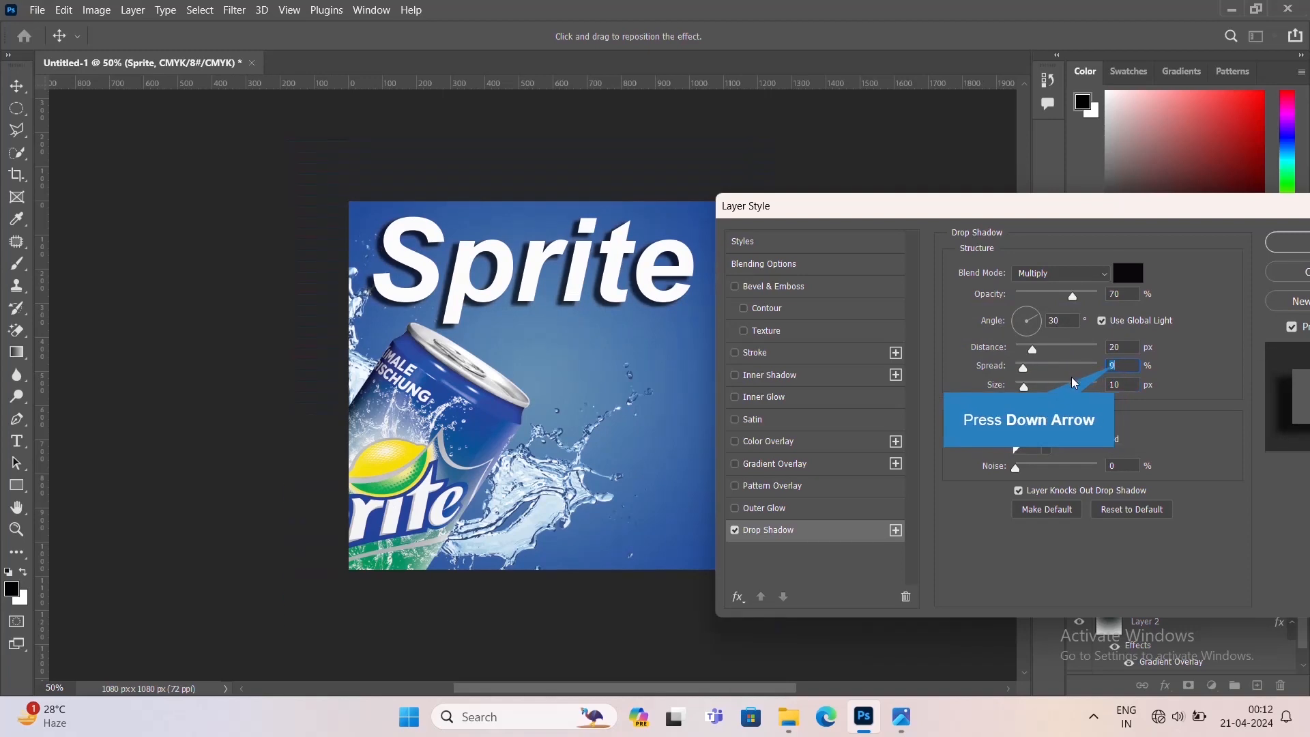
pyautogui.press('Up')
pyautogui.press('Up')
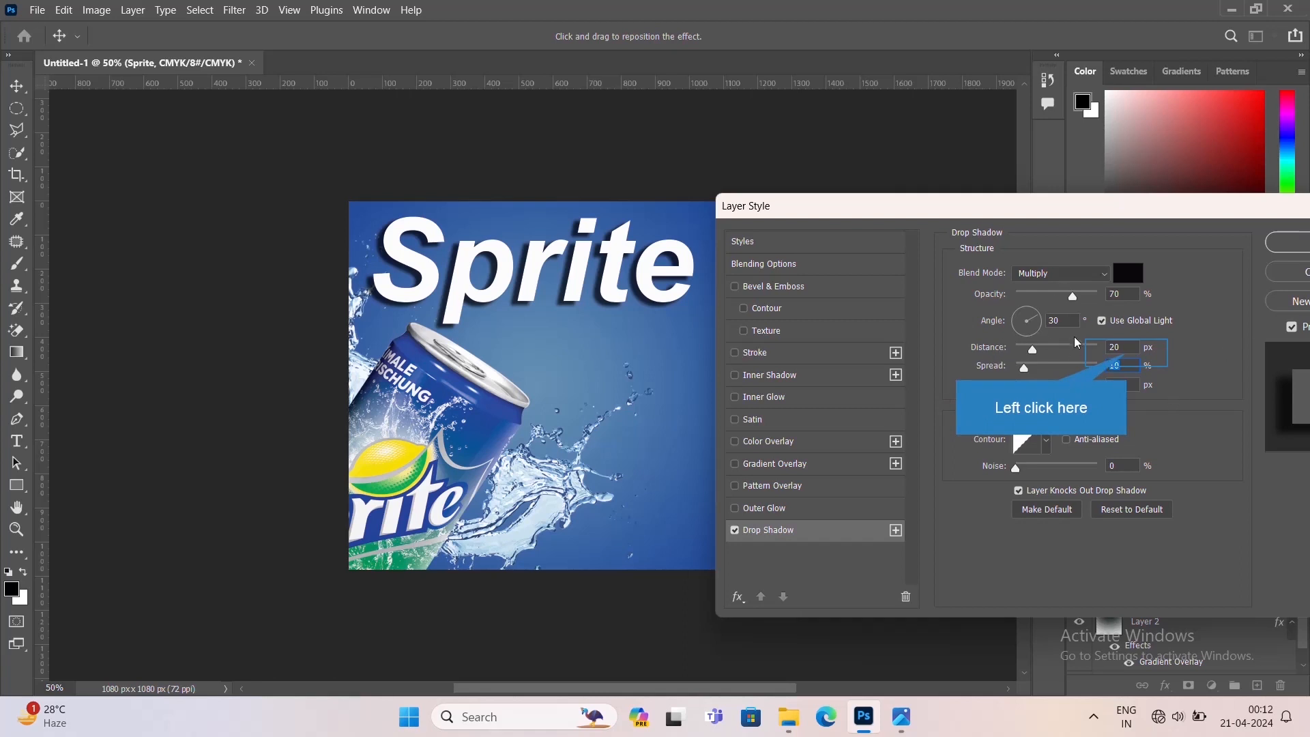
# - Reduce the drop shadow's distance to about 15 px, apply the effect and nudge the Sprite title up slightly
pyautogui.click(1119, 347)
pyautogui.press('Down')
pyautogui.press('Down')
pyautogui.press('Down')
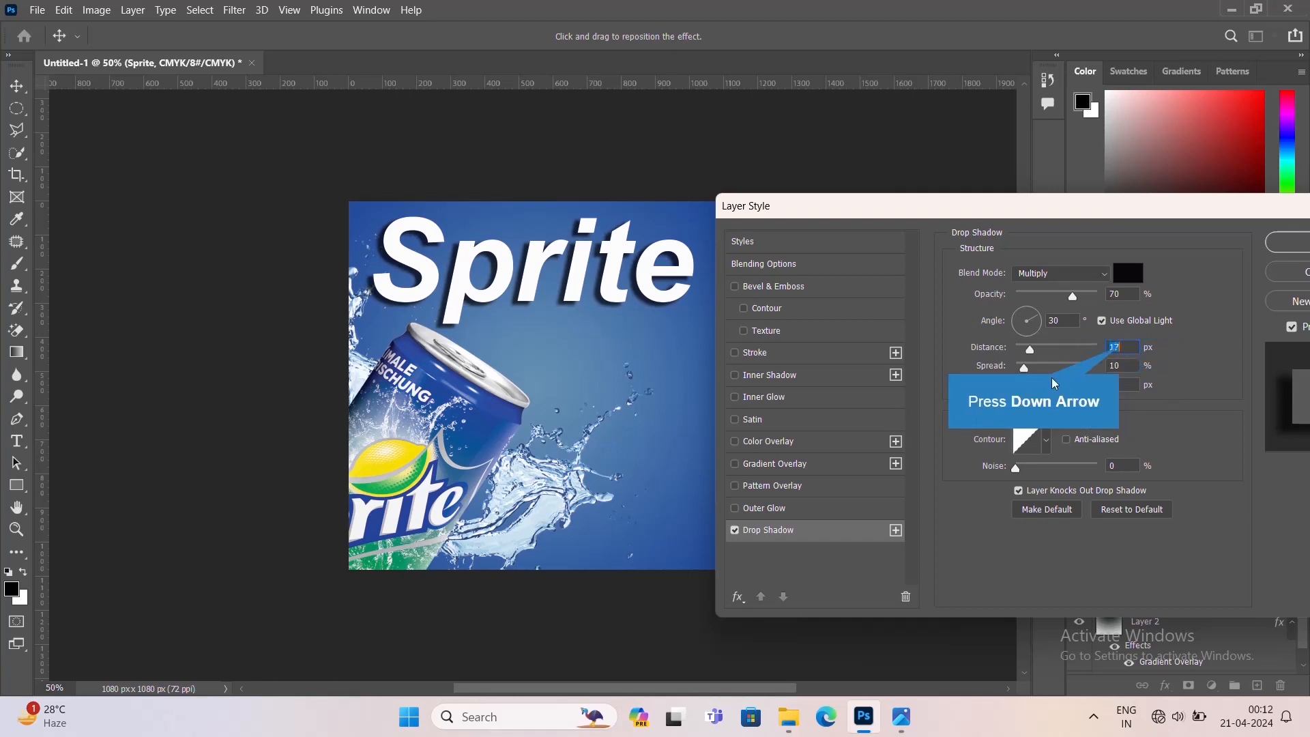
pyautogui.press('Down')
pyautogui.press('Down')
pyautogui.click(1295, 246)
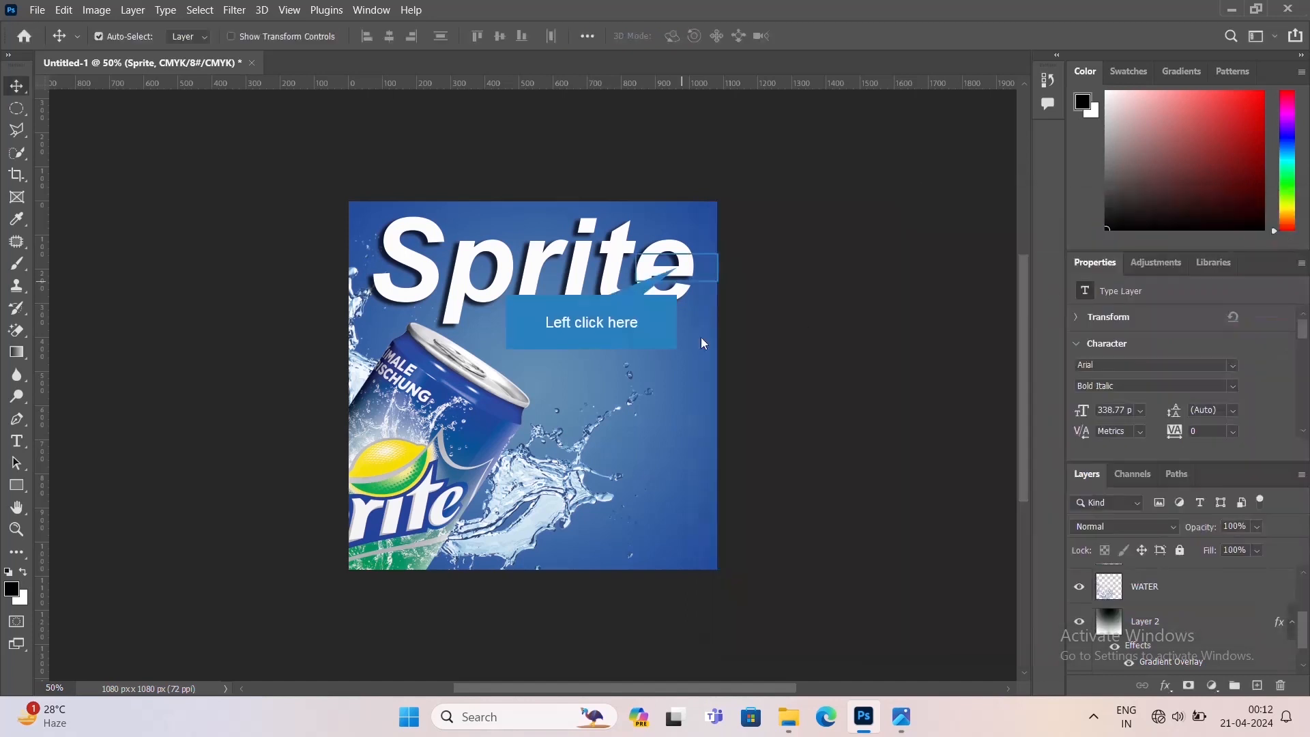
pyautogui.click(679, 273)
pyautogui.press('Up')
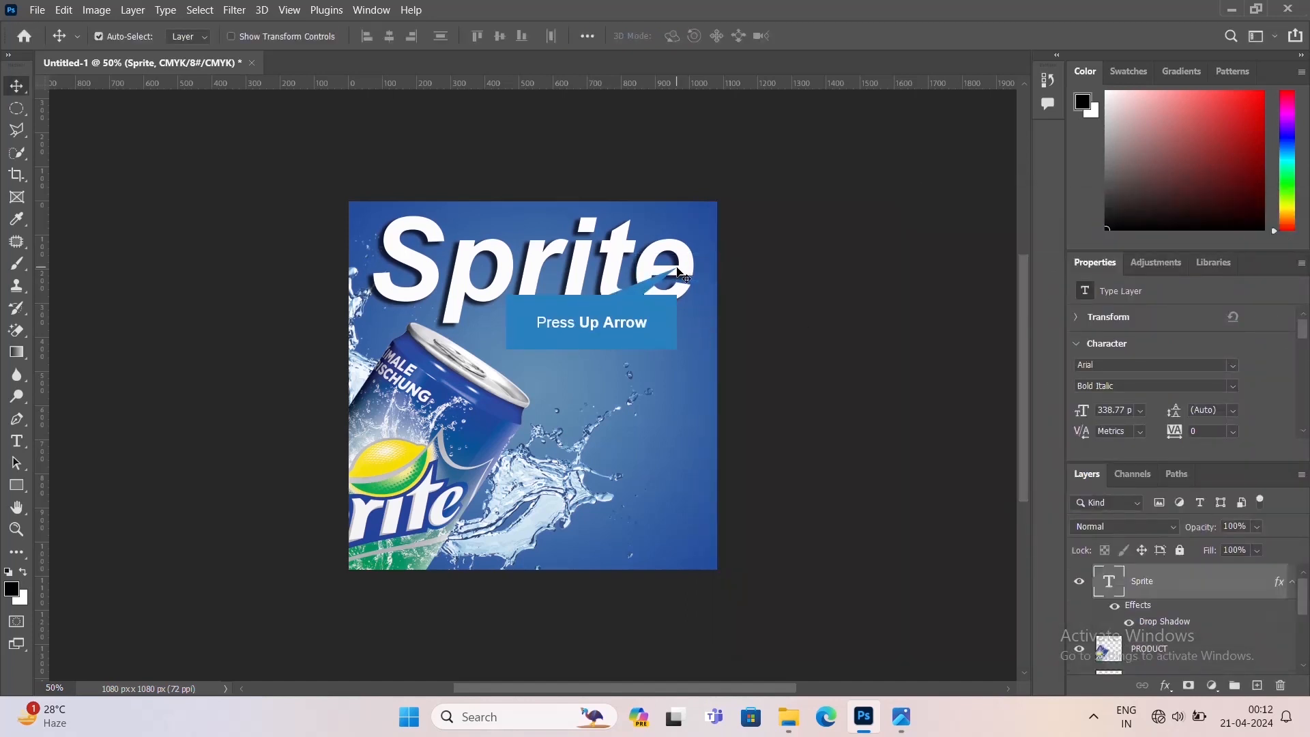
# - Add a new text layer reading "Cold Drink" beneath the Sprite title
pyautogui.click(10, 451)
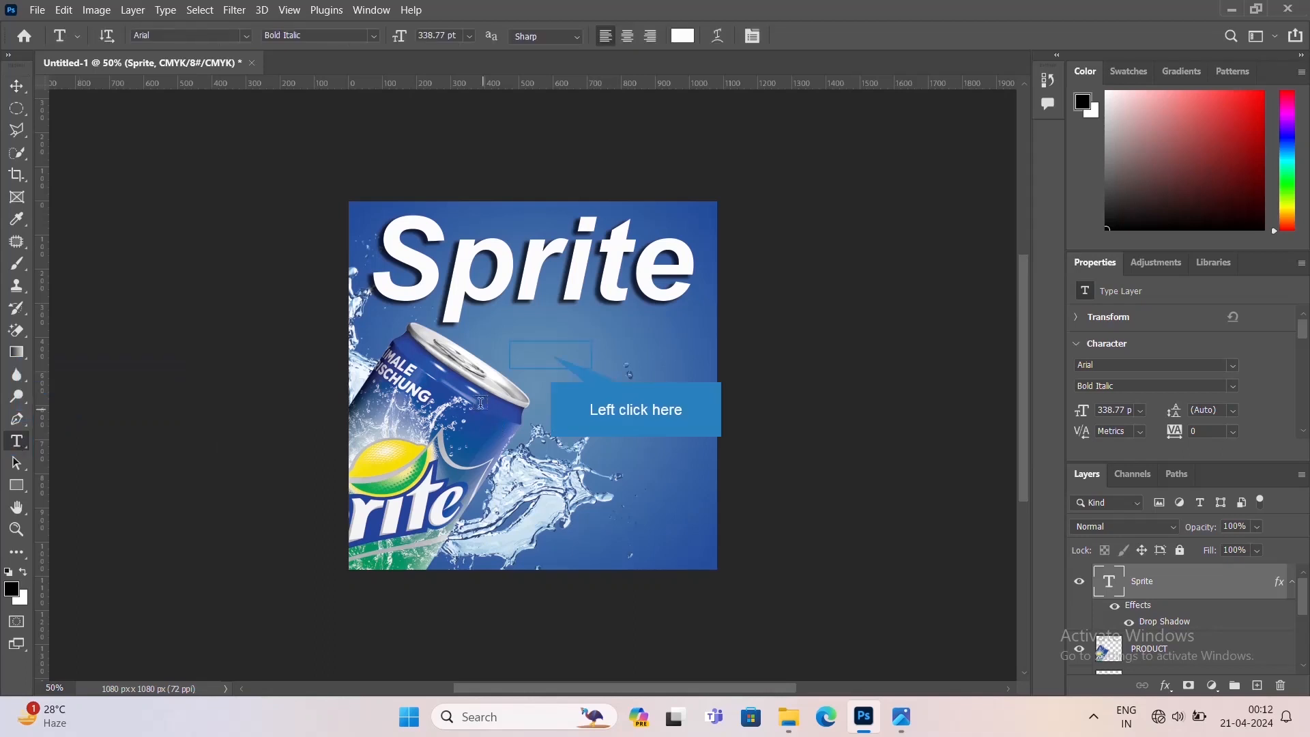
pyautogui.click(554, 353)
pyautogui.press('capslock')
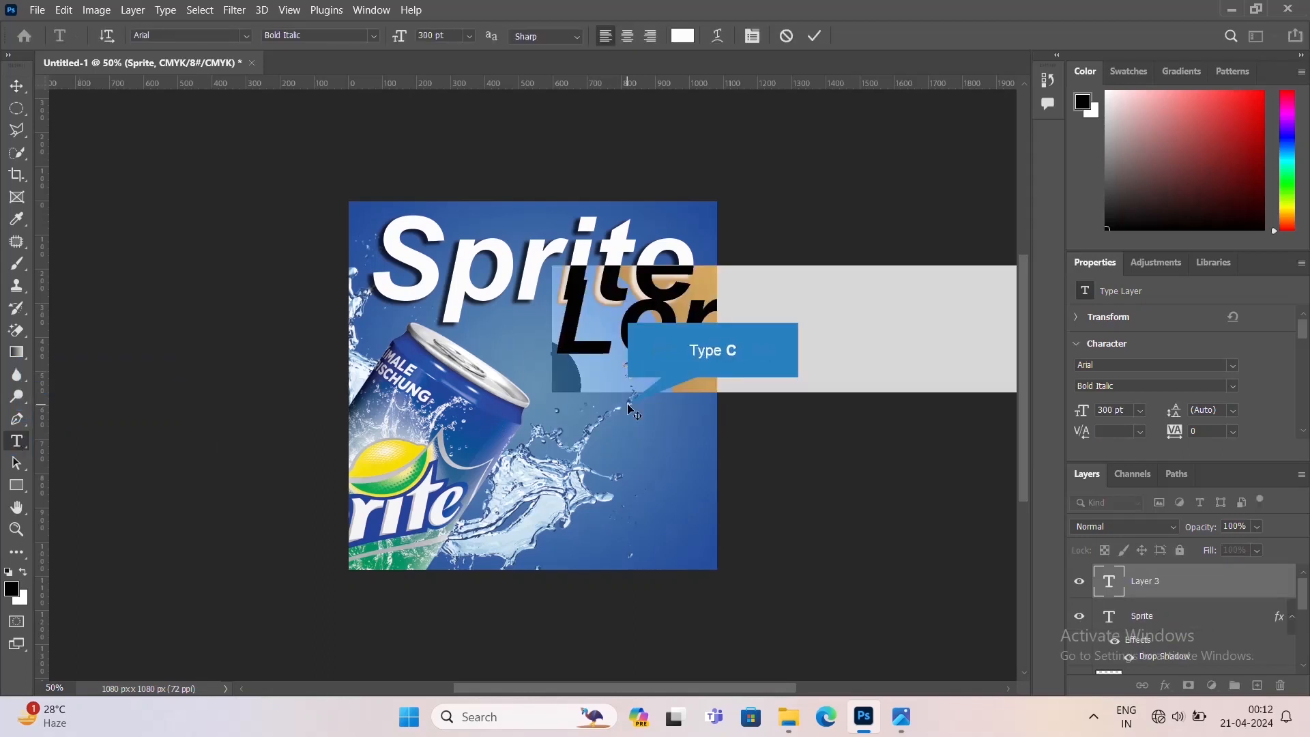
pyautogui.write('C')
pyautogui.press('capslock')
pyautogui.write('old')
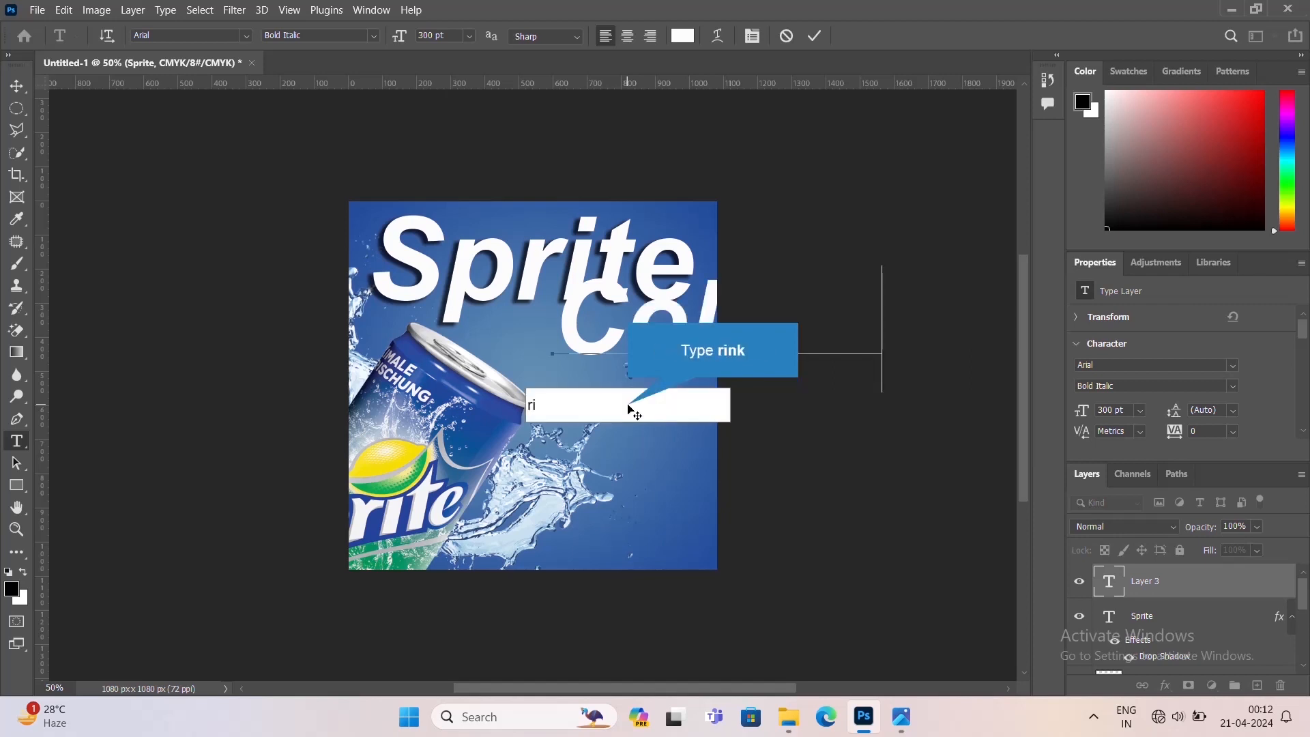
pyautogui.click(815, 35)
# - Try a font size of 100 pt for the Cold Drink text
pyautogui.doubleClick(1112, 583)
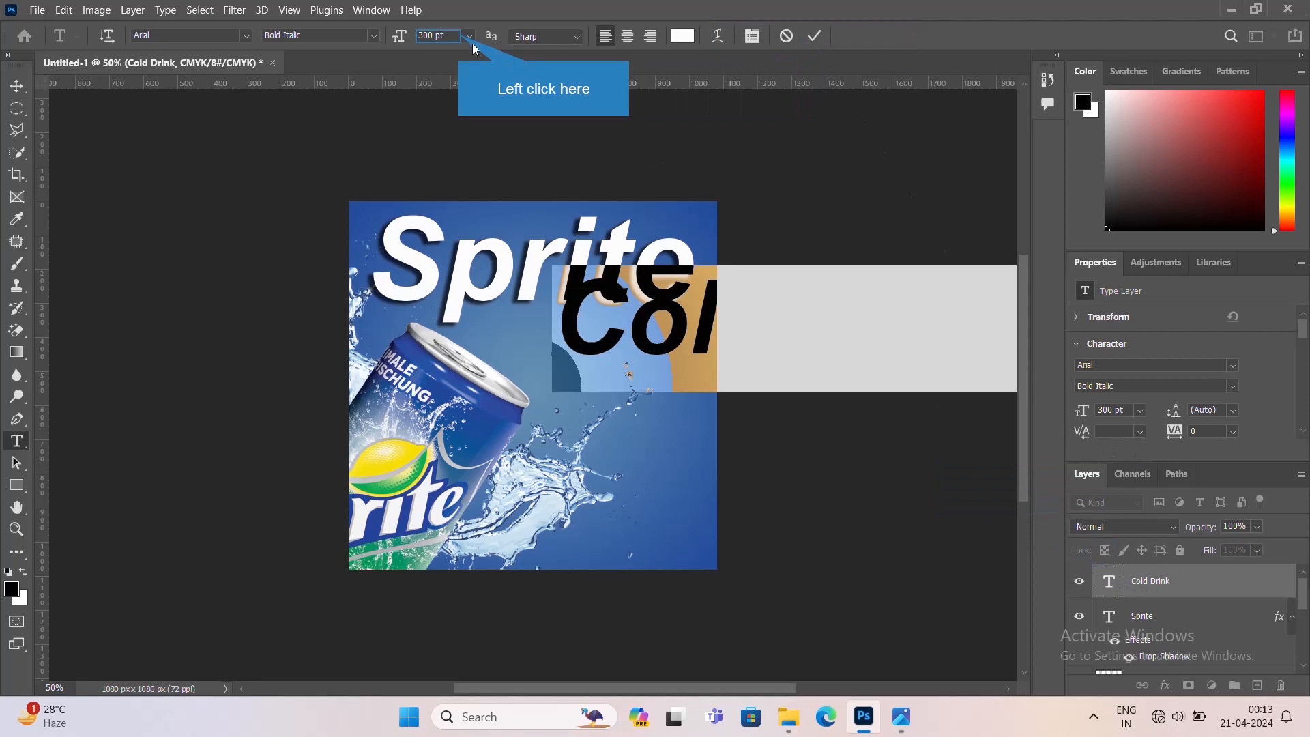
pyautogui.click(461, 35)
pyautogui.moveTo(461, 35); pyautogui.dragTo(400, 45)
pyautogui.write('1')
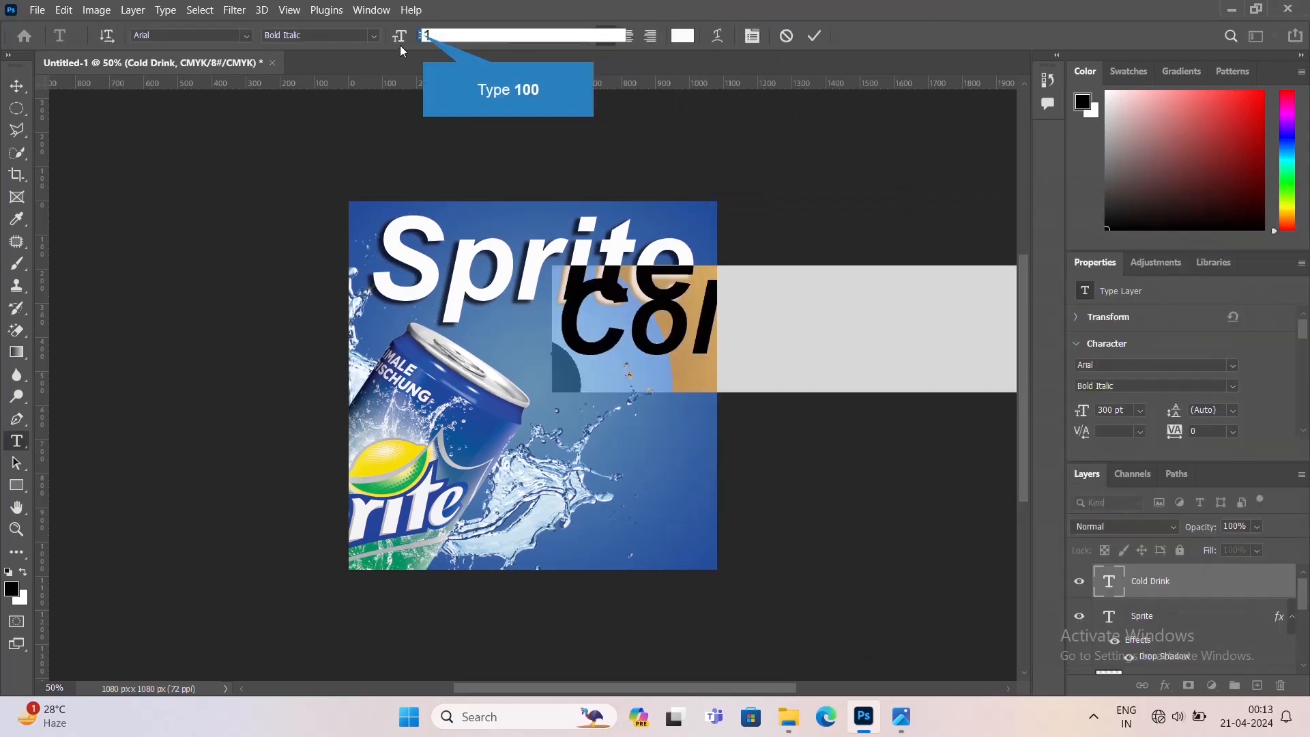
pyautogui.write('00')
pyautogui.press('Return')
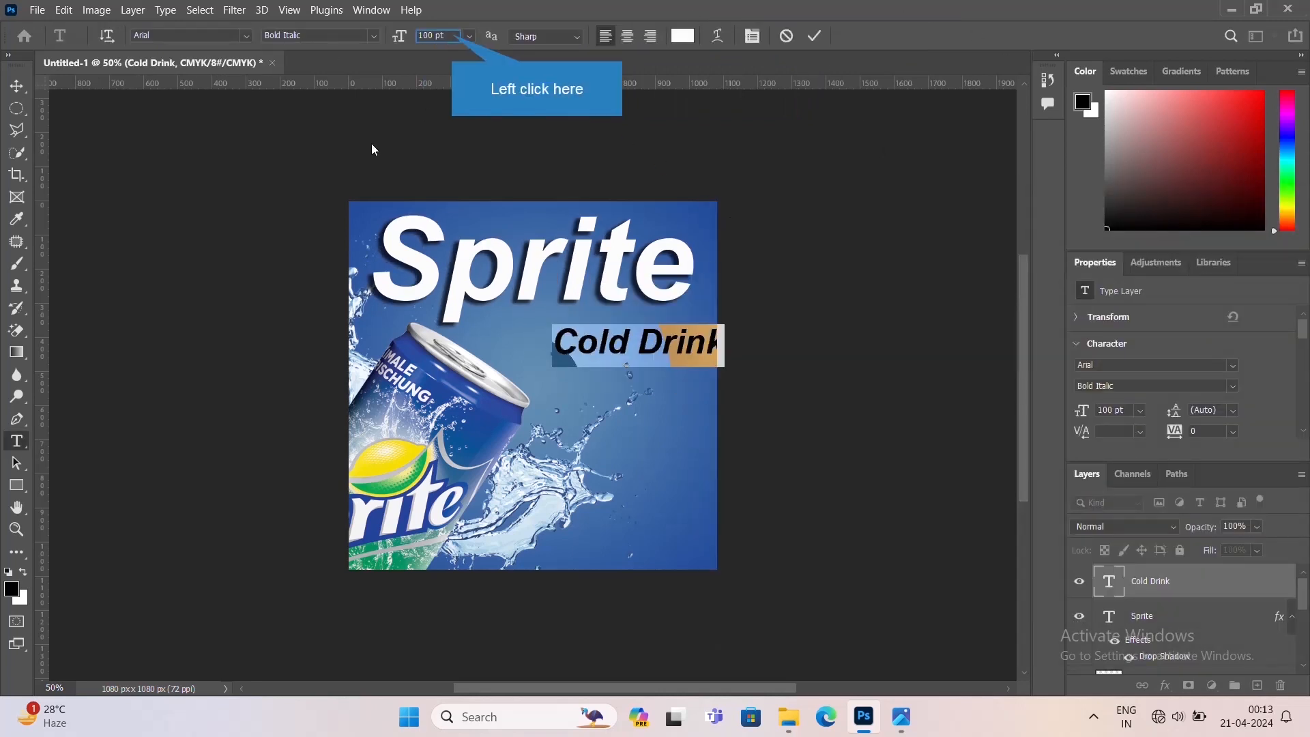
# - Set the Cold Drink text to 200 pt and move it left so it sits under the Sprite title
pyautogui.moveTo(454, 36); pyautogui.dragTo(408, 38)
pyautogui.write('200')
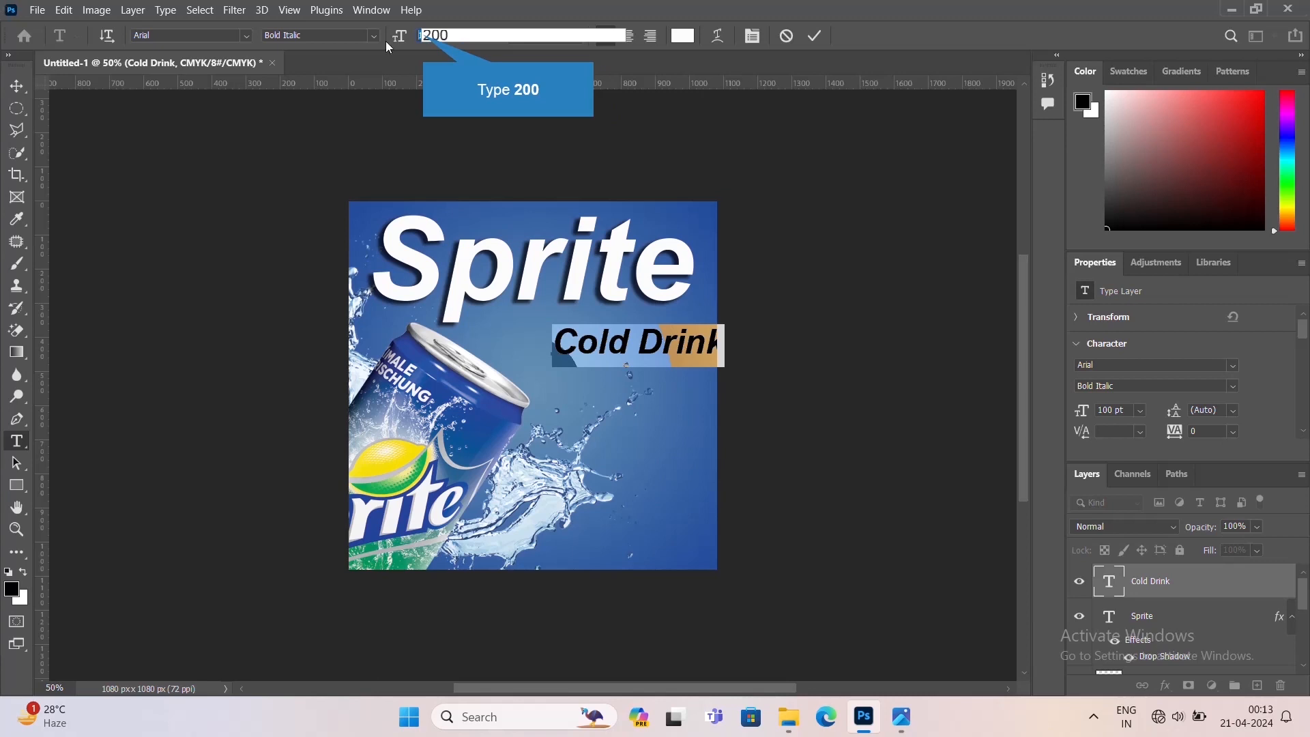
pyautogui.press('Return')
pyautogui.click(807, 41)
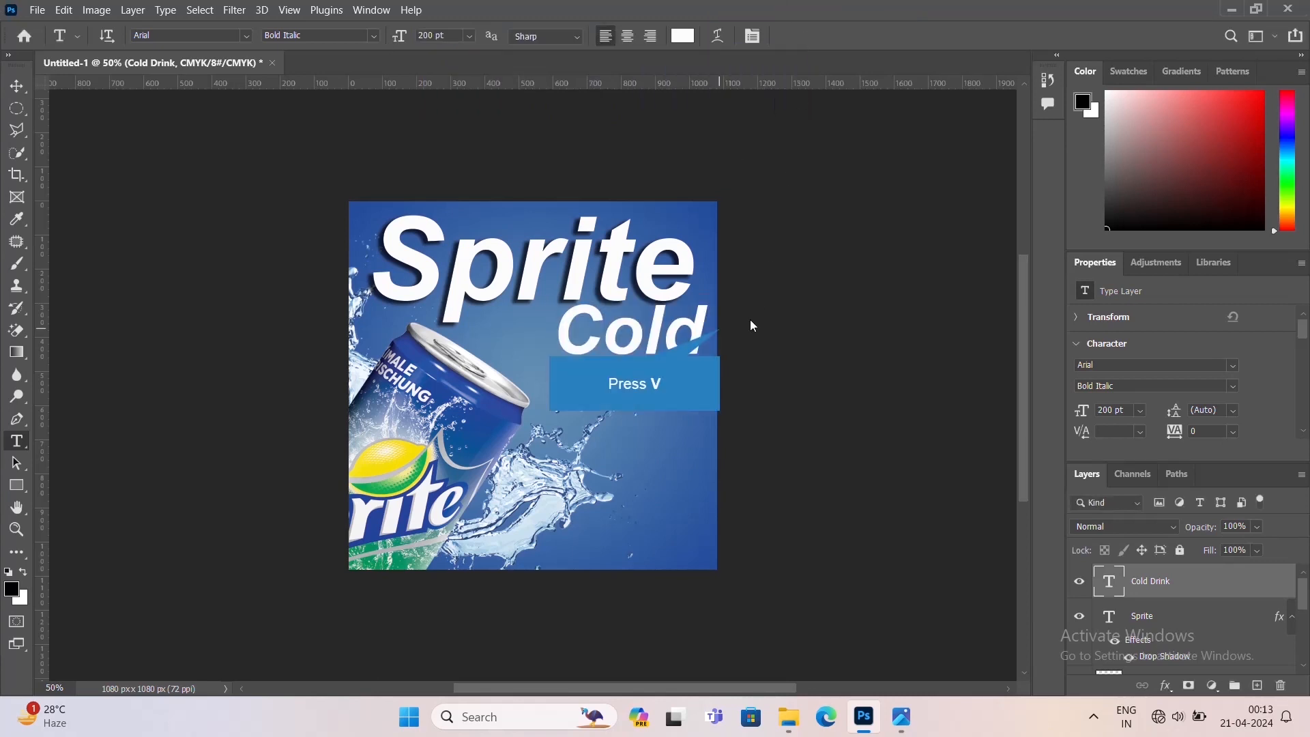
pyautogui.press('v')
pyautogui.moveTo(706, 352); pyautogui.dragTo(556, 366)
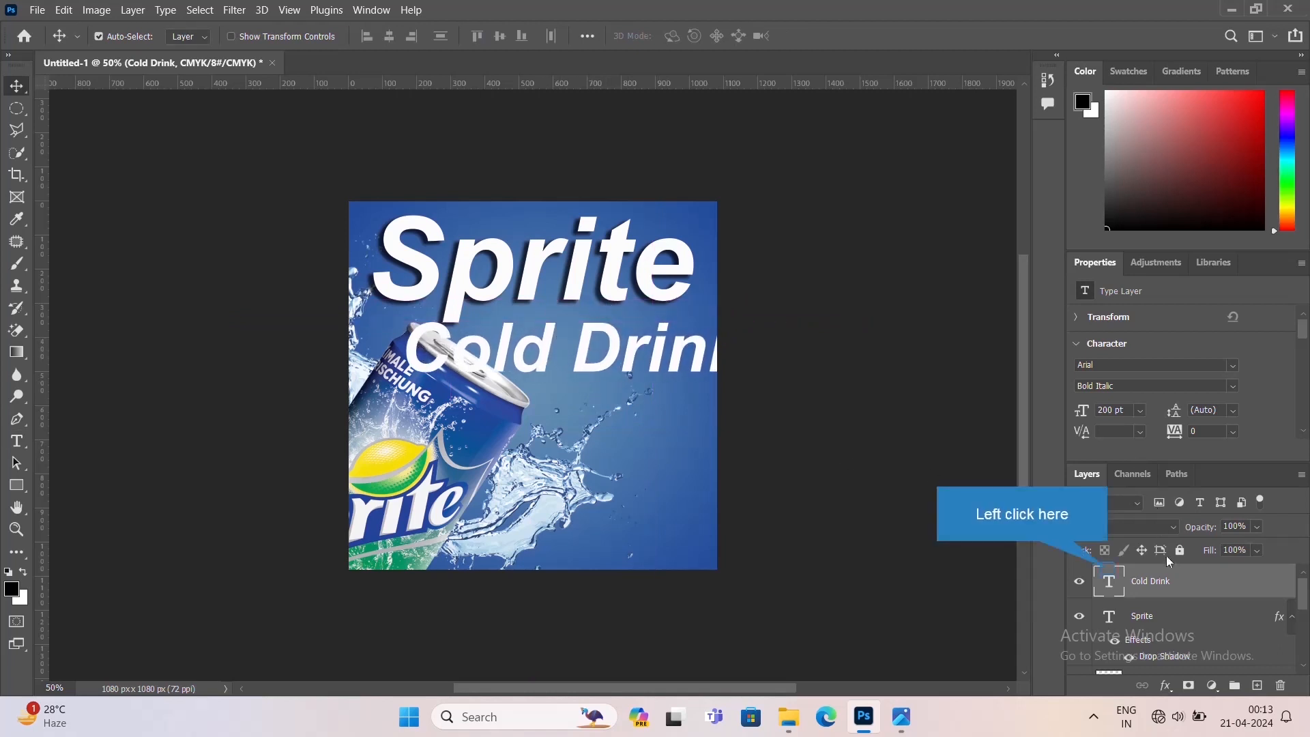
# - Try a font size of 120 pt for the Cold Drink text
pyautogui.doubleClick(1107, 580)
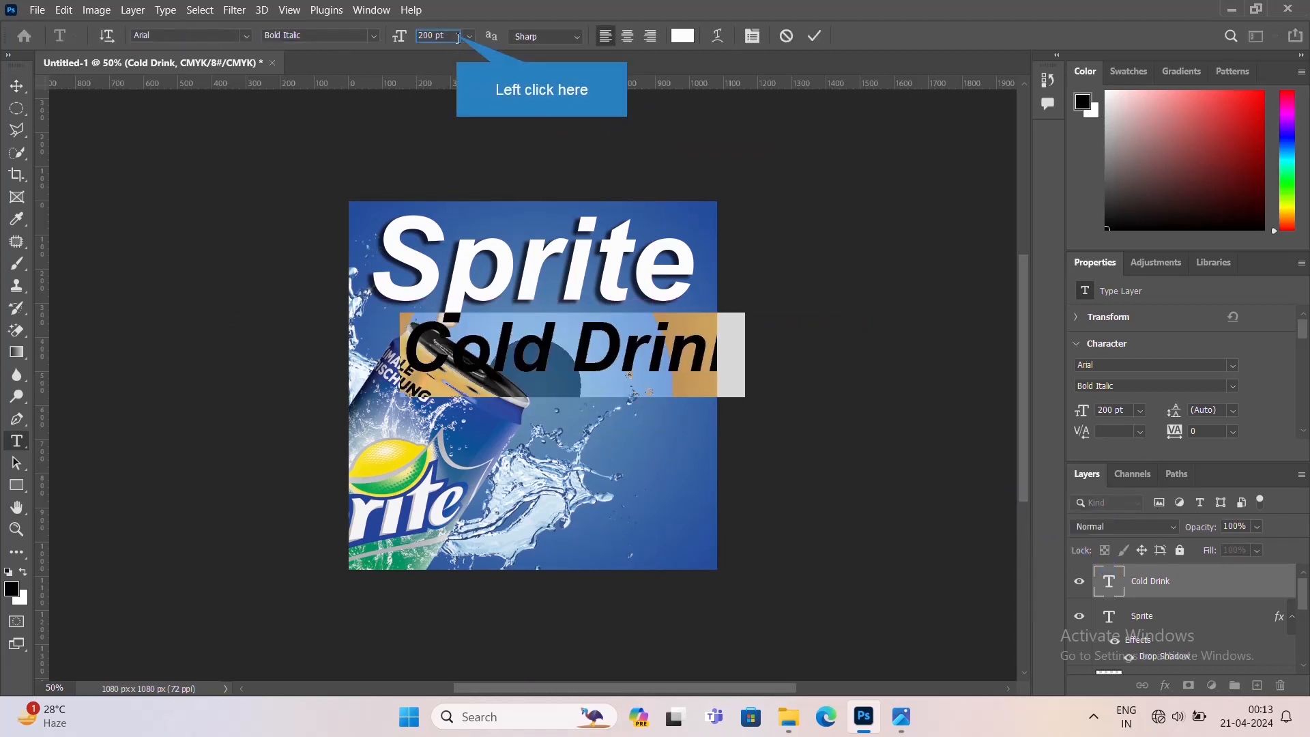
pyautogui.click(437, 35)
pyautogui.write('12')
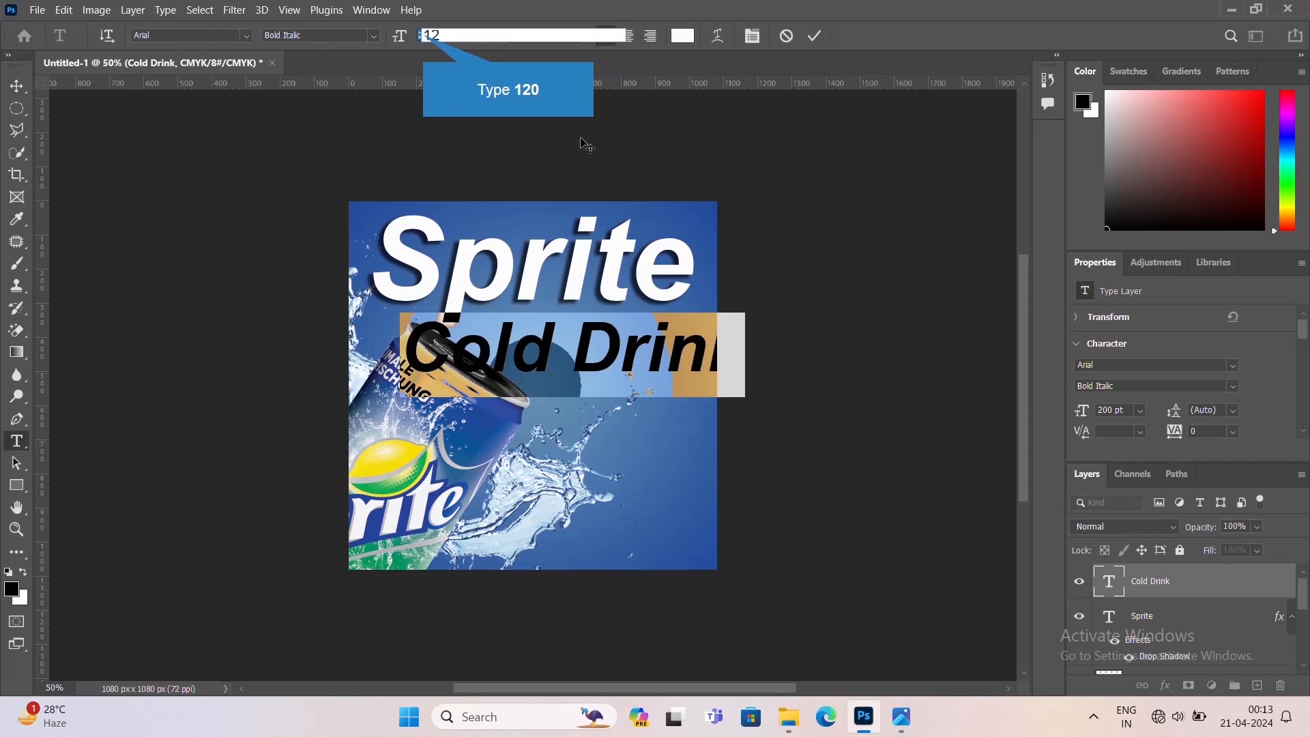
pyautogui.write('0')
pyautogui.press('Return')
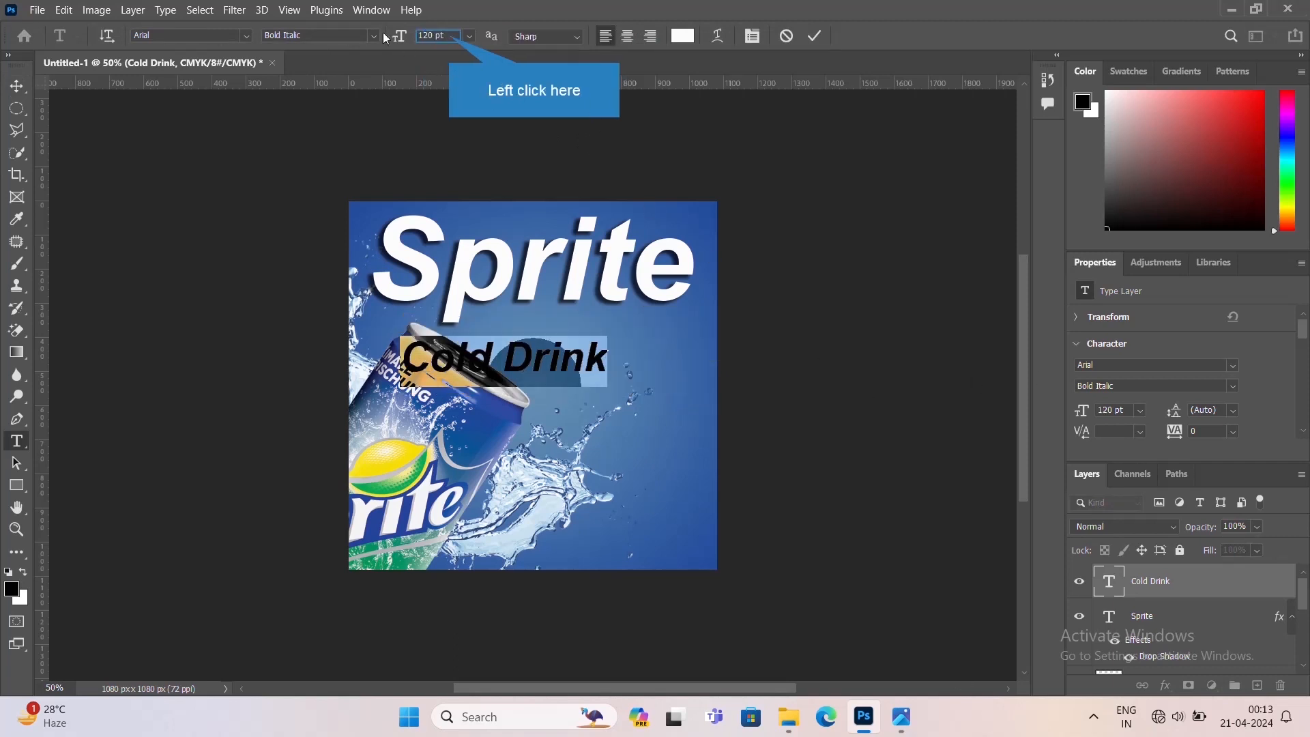
# - Set the Cold Drink text to 150 pt and move it up and right, just below the Sprite title
pyautogui.moveTo(452, 37); pyautogui.dragTo(367, 51)
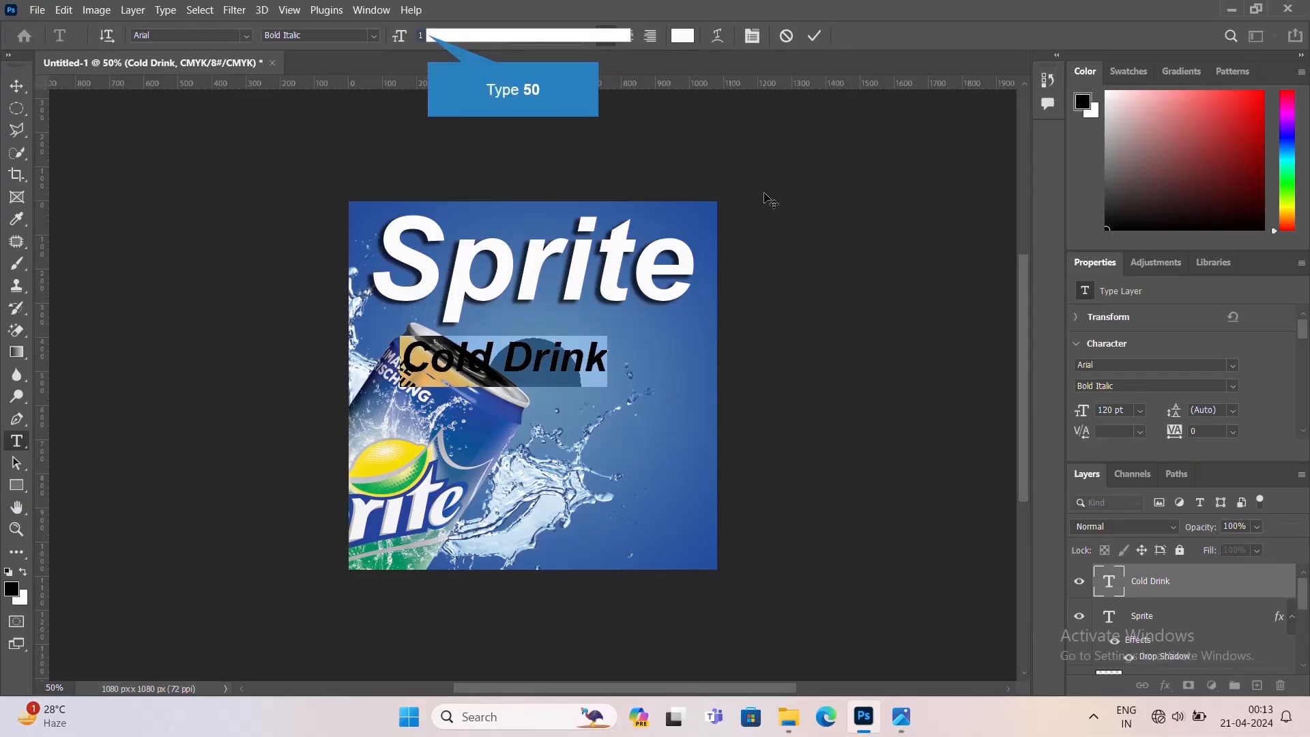
pyautogui.write('0')
pyautogui.press('Return')
pyautogui.click(825, 35)
pyautogui.press('v')
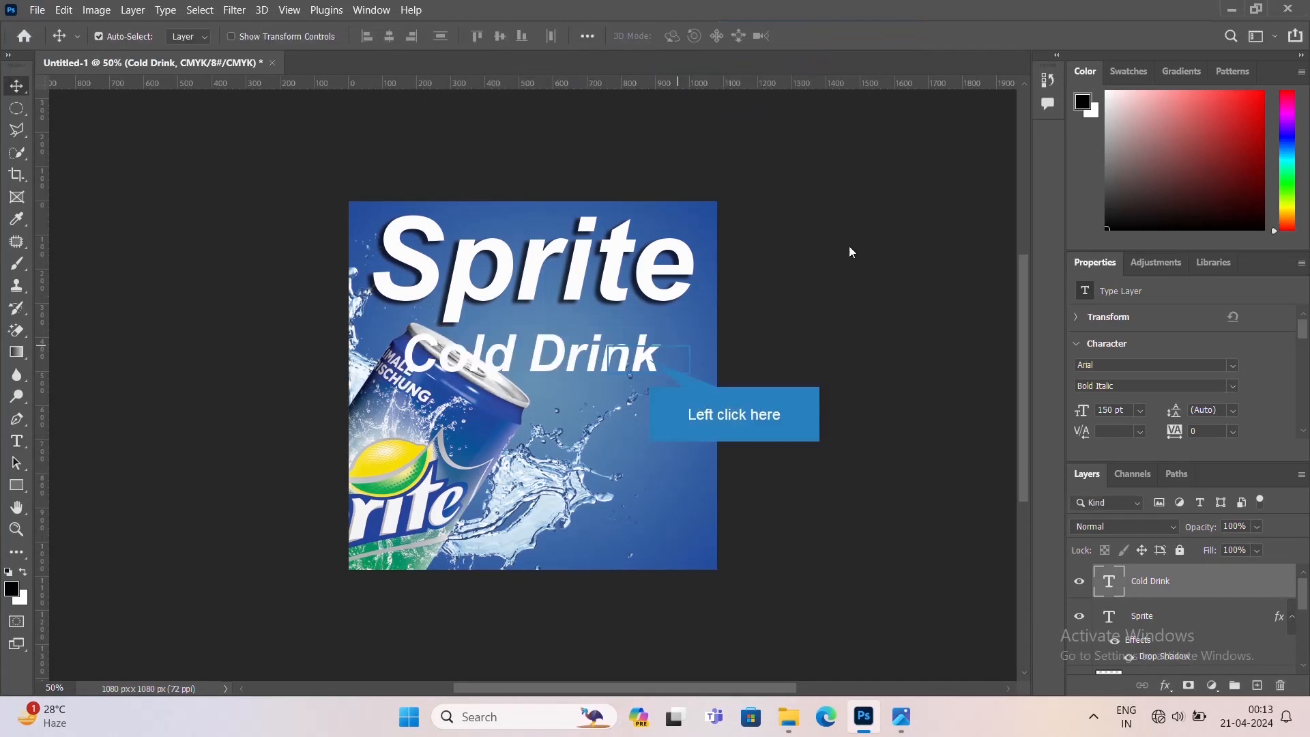
pyautogui.moveTo(649, 360); pyautogui.dragTo(691, 339)
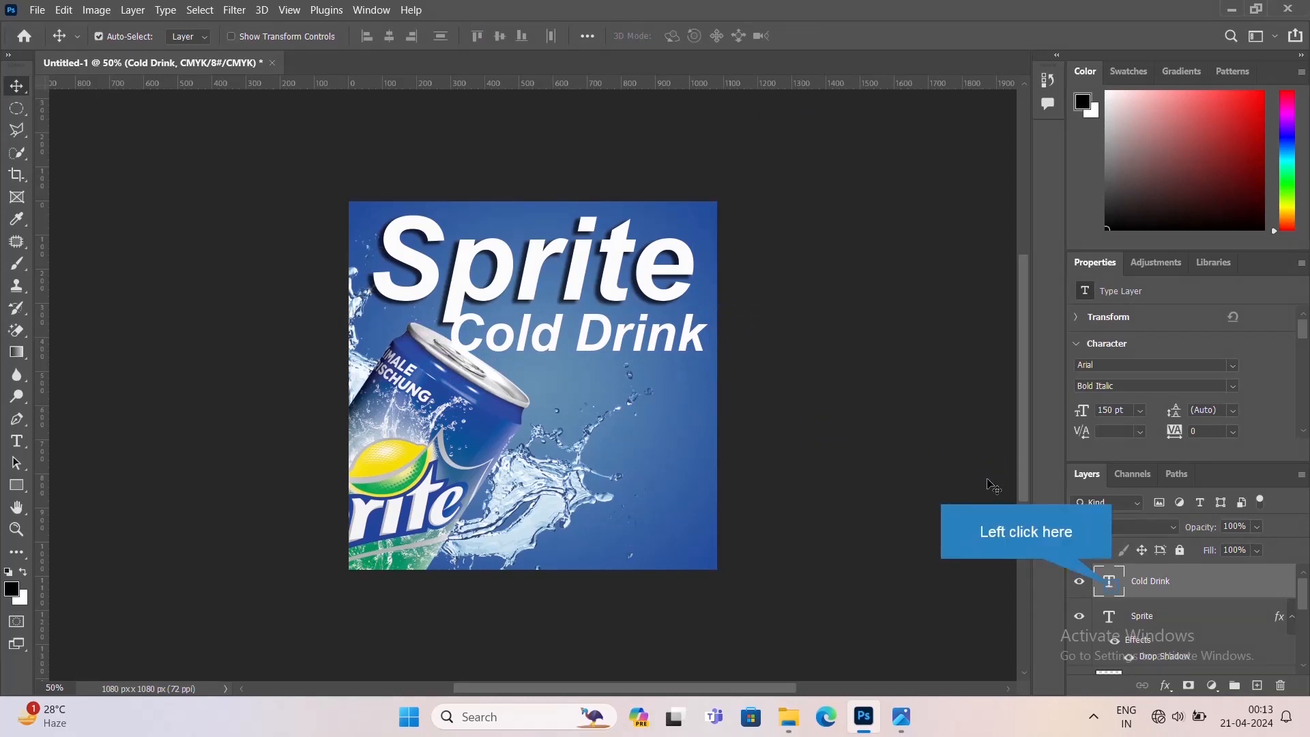
# - Try a font size of 140 pt for the Cold Drink text
pyautogui.doubleClick(1109, 580)
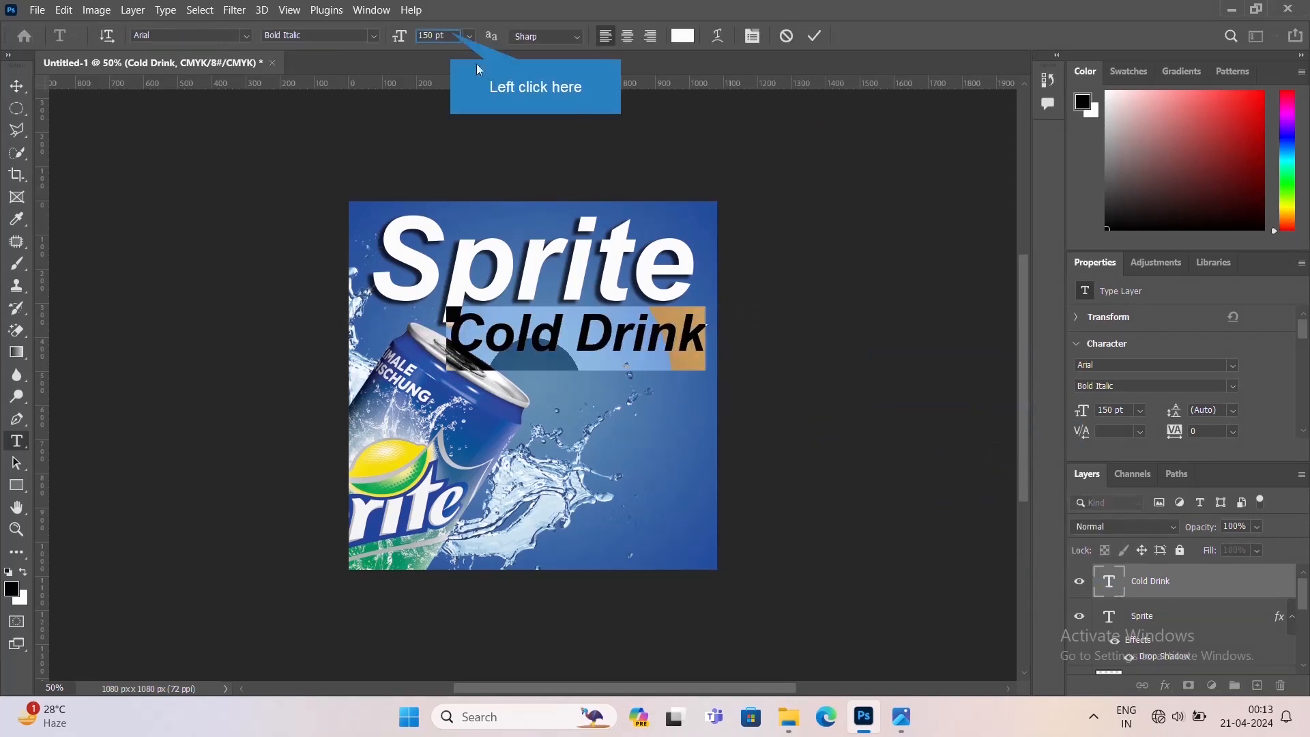
pyautogui.click(443, 35)
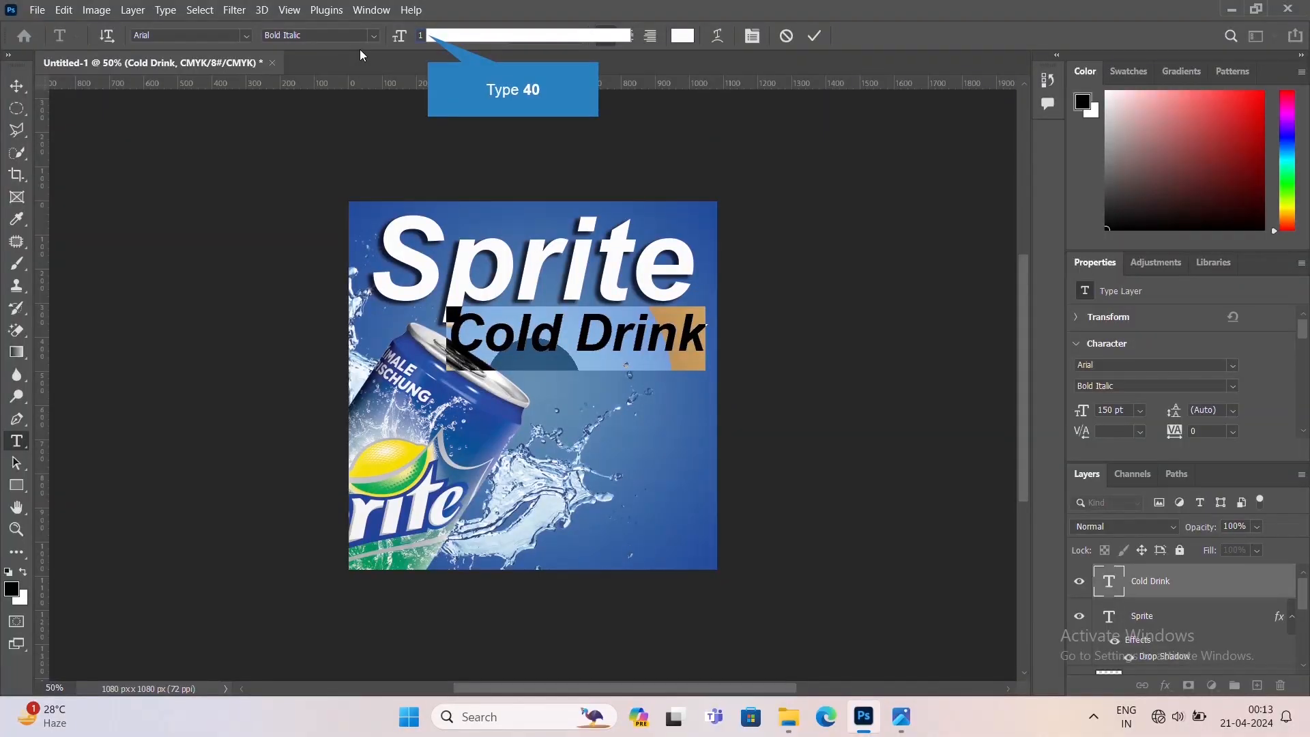
pyautogui.write('40')
pyautogui.press('Return')
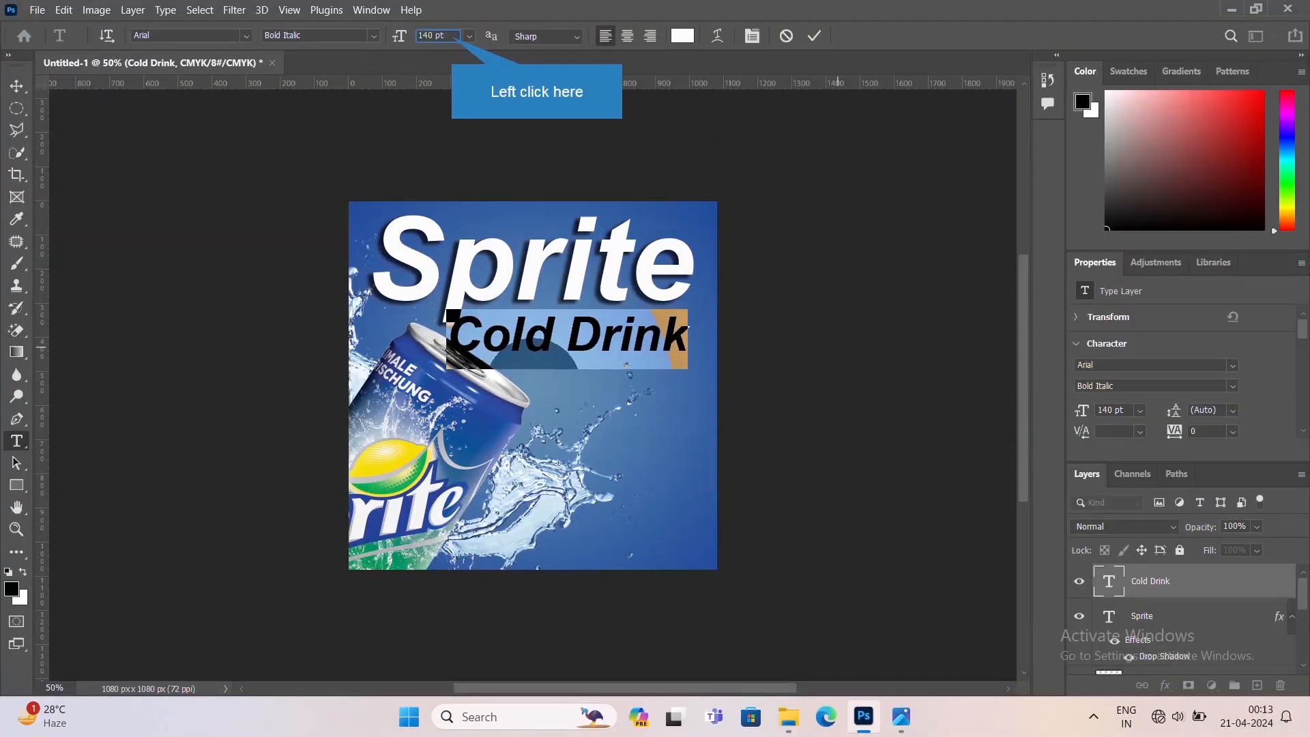
# - Set the Cold Drink text's font size to 130 pt and commit the text edit
pyautogui.click(437, 35)
pyautogui.write('1')
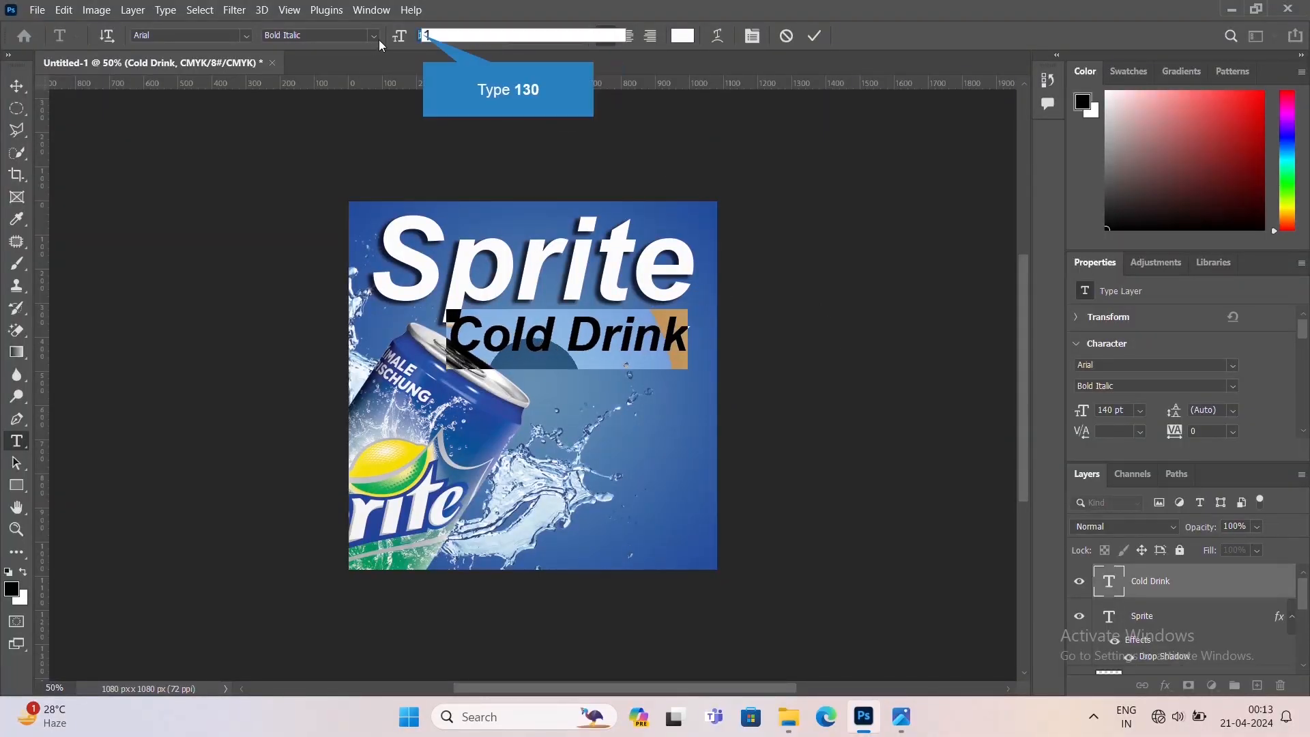
pyautogui.write('30')
pyautogui.press('Return')
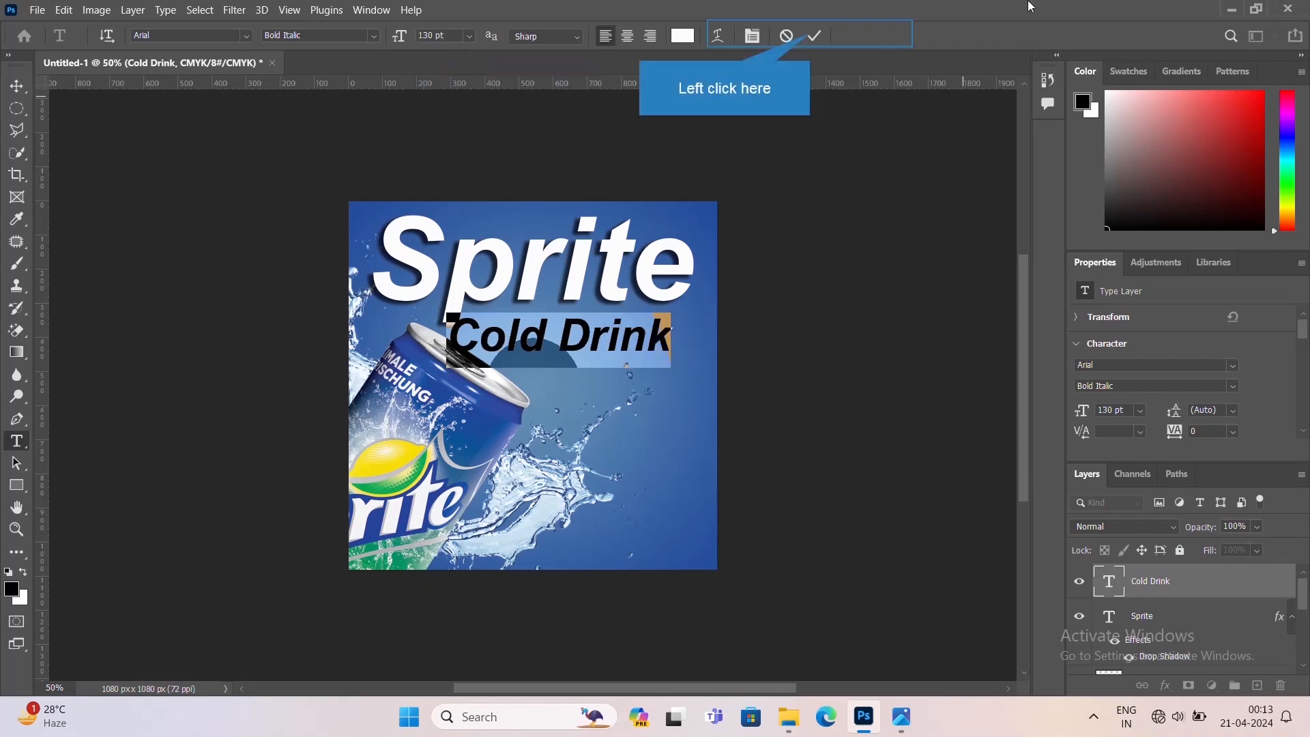
pyautogui.click(815, 35)
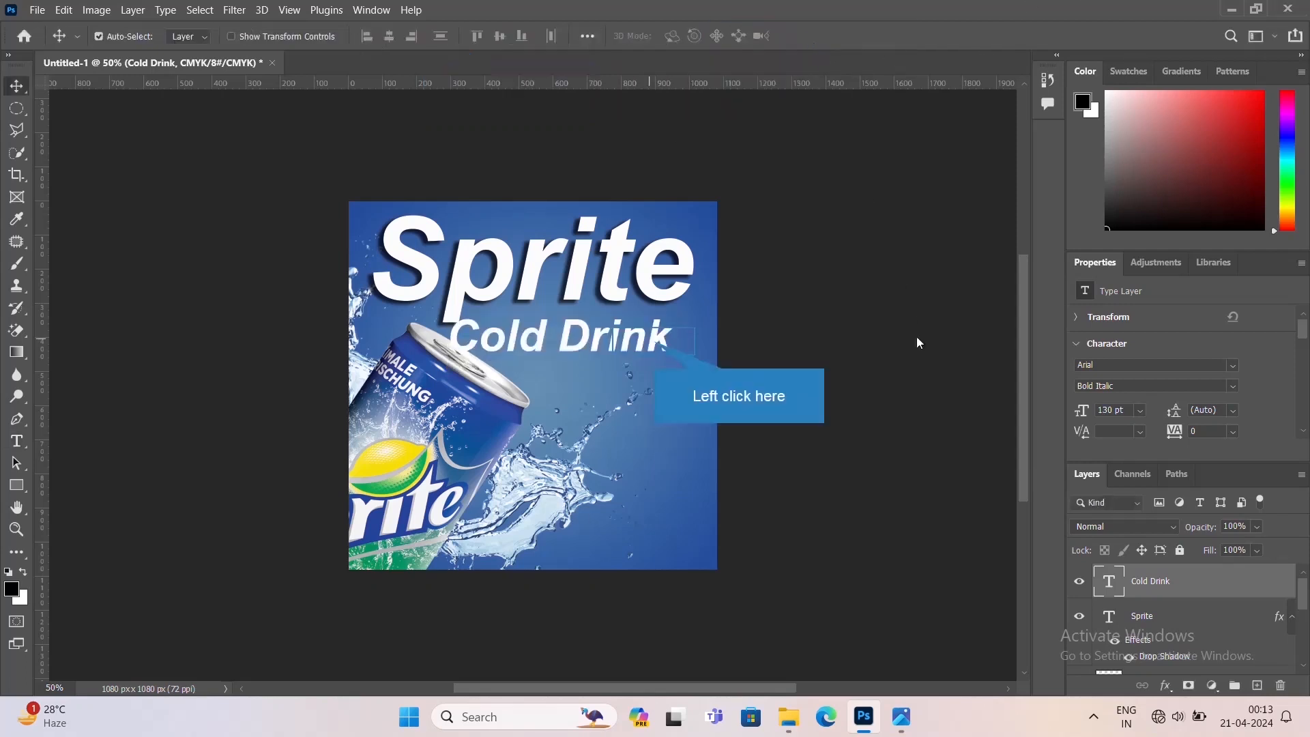
# - Align the right edges of the Cold Drink text and the Sprite title, and clear the layer selection
pyautogui.click(658, 348)
pyautogui.keyDown('shift'); pyautogui.click(681, 295); pyautogui.keyUp('shift')
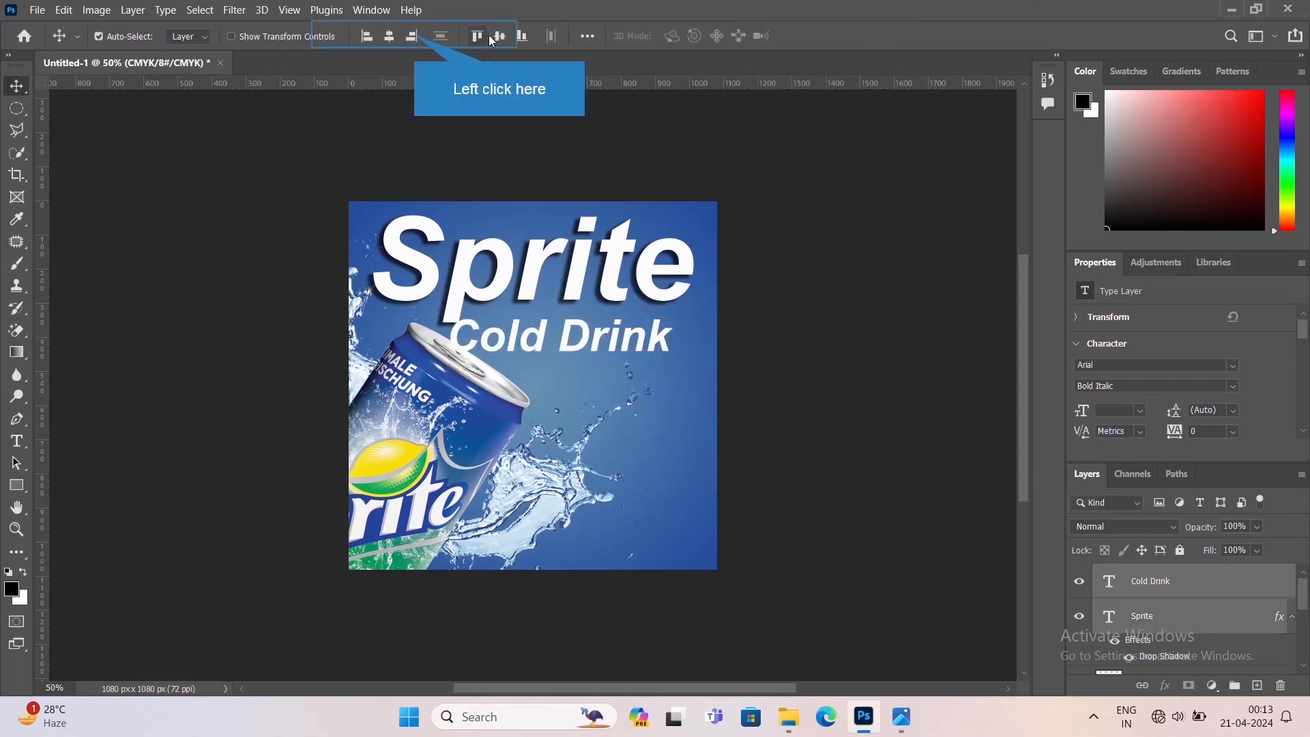
pyautogui.click(413, 35)
pyautogui.click(976, 359)
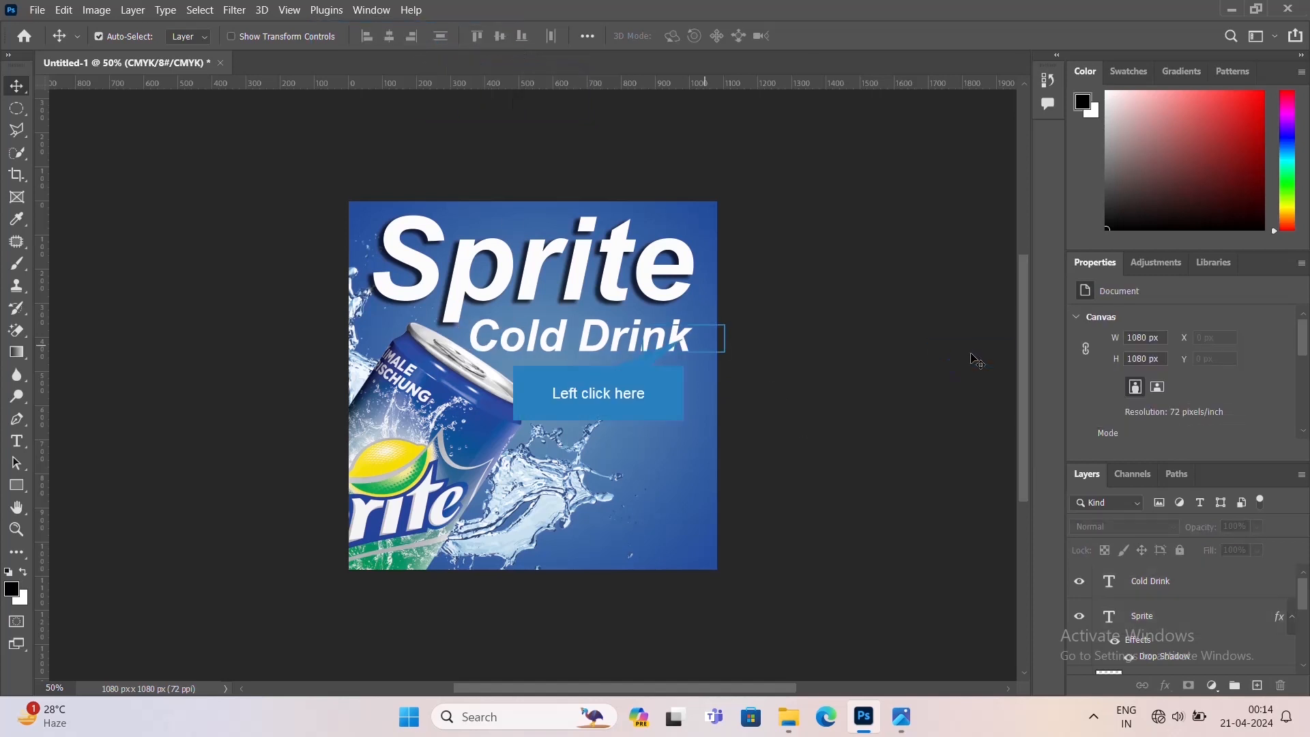
# - Nudge the Cold Drink text straight up so that it sits closer beneath the Sprite title
pyautogui.click(686, 345)
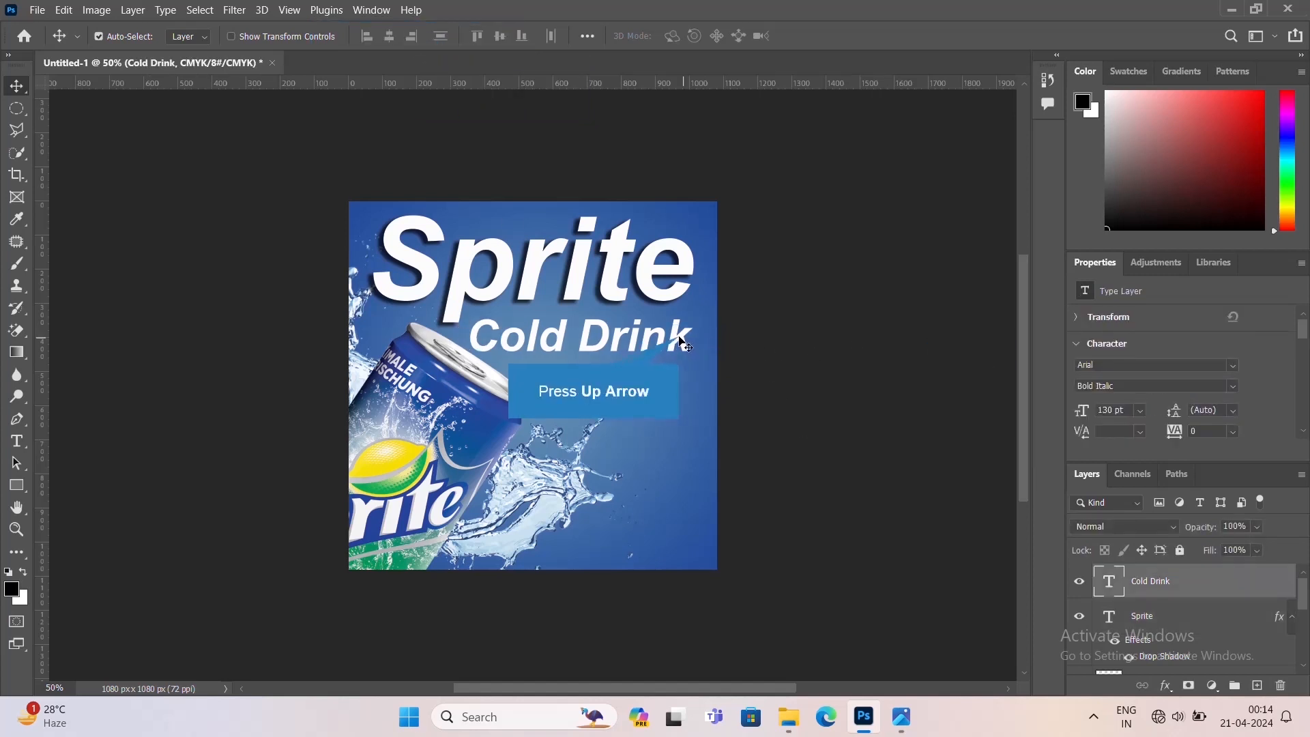
pyautogui.press('Up')
pyautogui.press('Up')
pyautogui.press('Up')
pyautogui.press('Up')
pyautogui.press('Up')
pyautogui.press('Up')
pyautogui.press('Up')
pyautogui.press('Up')
pyautogui.press('Up')
pyautogui.press('Up')
pyautogui.press('Up')
pyautogui.press('Up')
pyautogui.press('Up')
pyautogui.press('Up')
pyautogui.press('Up')
pyautogui.press('Up')
pyautogui.press('Up')
pyautogui.press('Up')
pyautogui.press('Up')
pyautogui.press('Up')
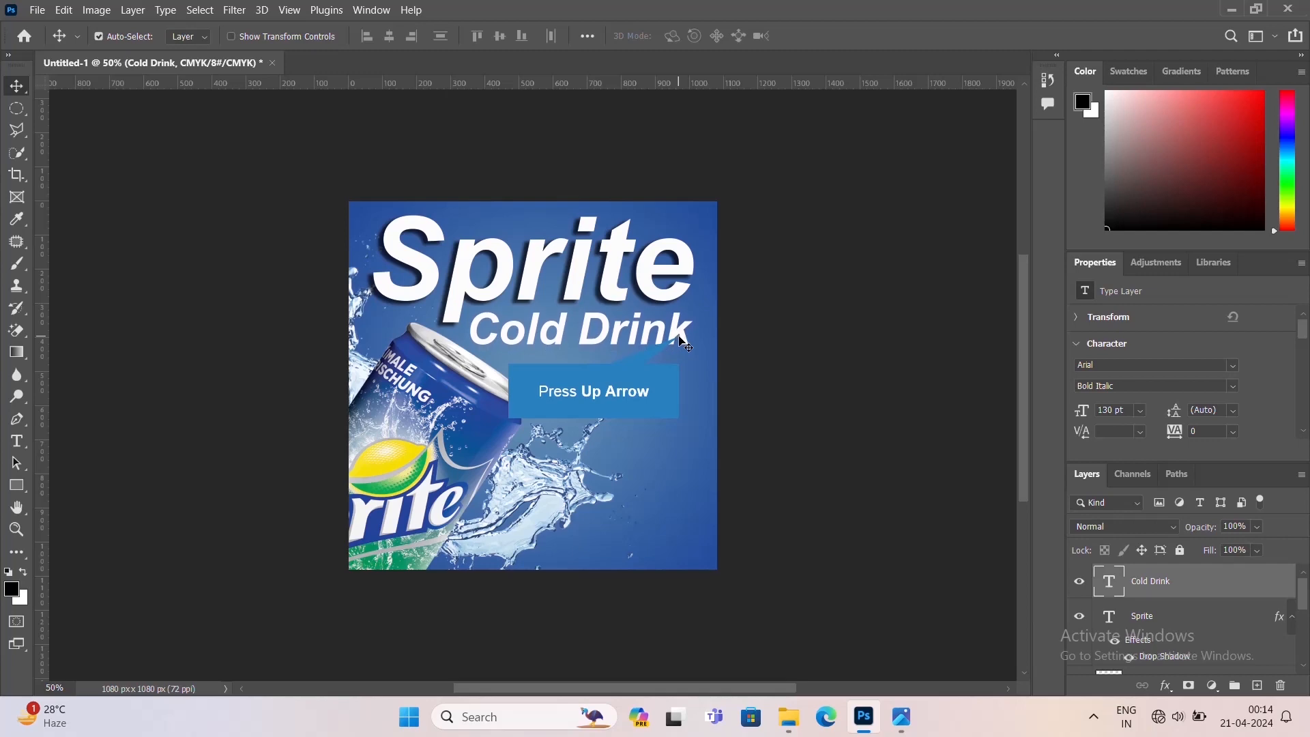
pyautogui.press('Up')
pyautogui.press('Up')
pyautogui.press('Up')
pyautogui.press('Up')
pyautogui.press('Up')
pyautogui.press('Up')
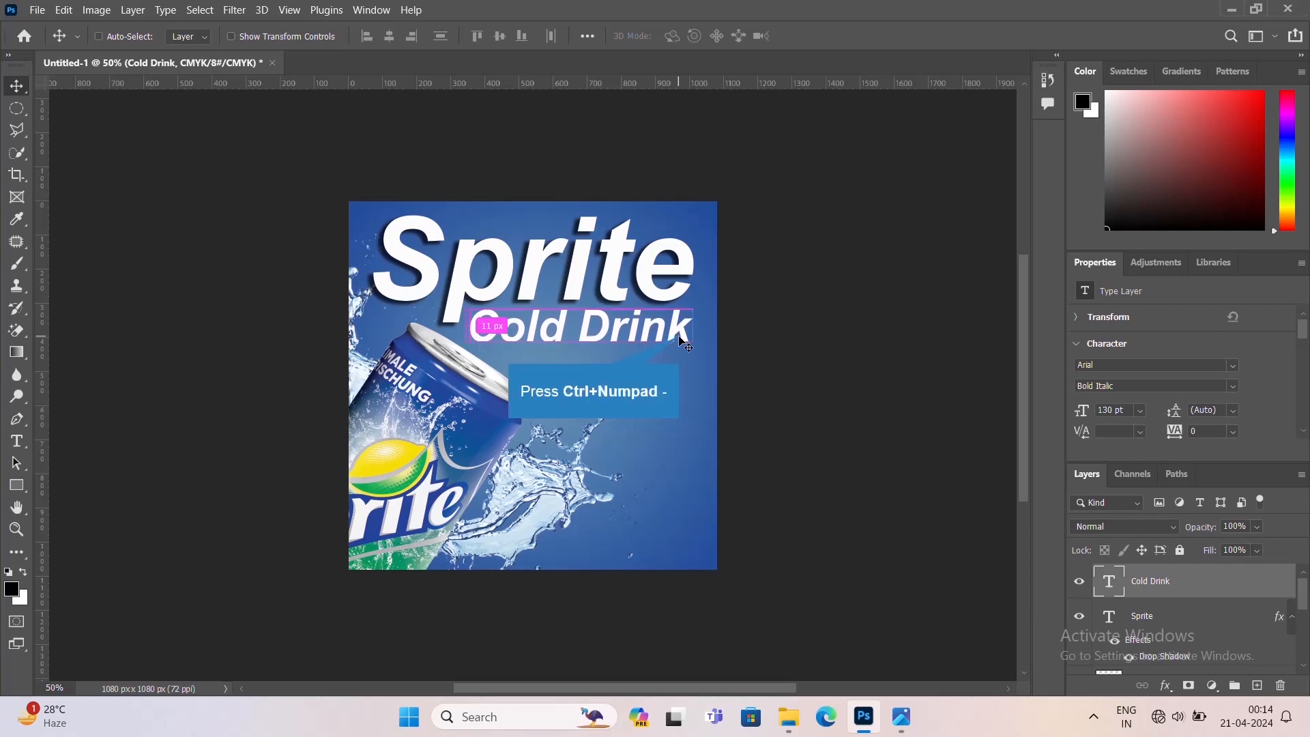
# - Add a Drop Shadow to the Cold Drink text layer and set its distance to 8 px
pyautogui.press('ctrl+KP_Add')
pyautogui.press('ctrl+KP_Add')
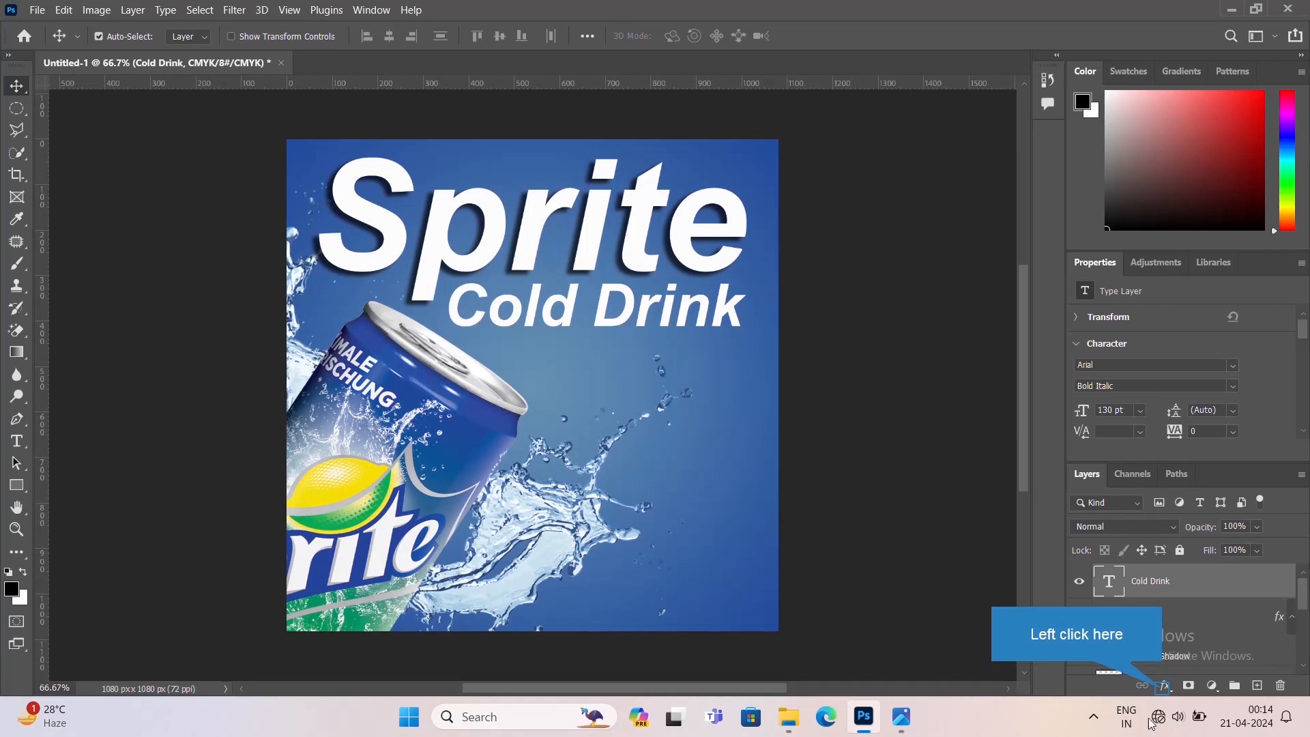
pyautogui.click(1165, 686)
pyautogui.click(1198, 673)
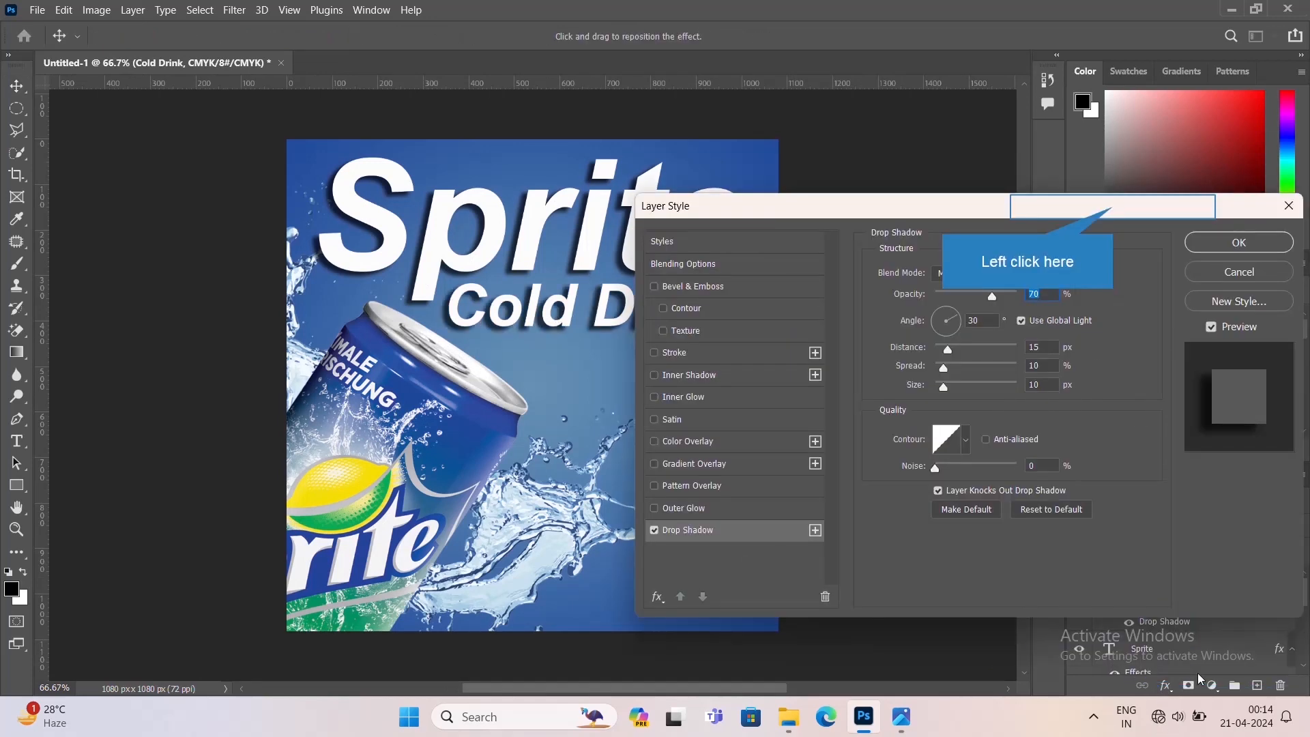
pyautogui.moveTo(1112, 207); pyautogui.dragTo(1249, 148)
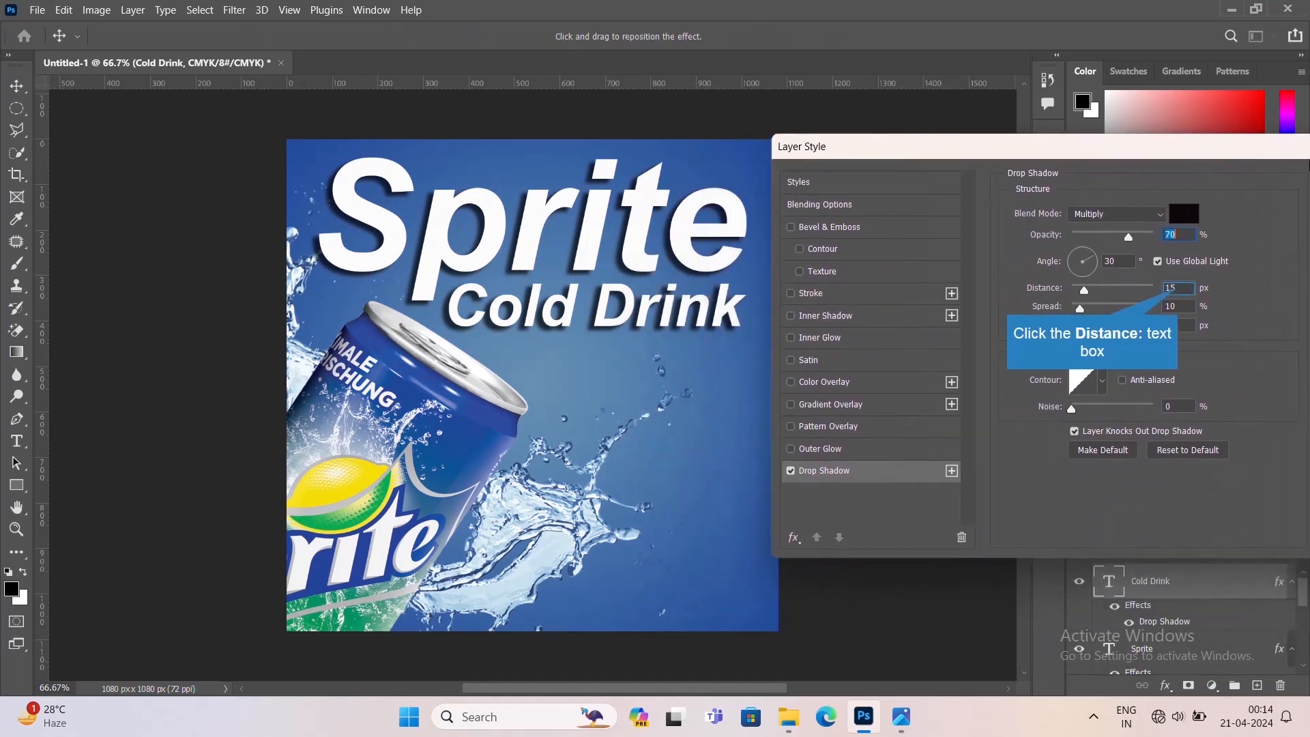
pyautogui.click(1186, 288)
pyautogui.press('Down')
pyautogui.press('Down')
pyautogui.press('Down')
pyautogui.press('Down')
pyautogui.press('Down')
pyautogui.press('Down')
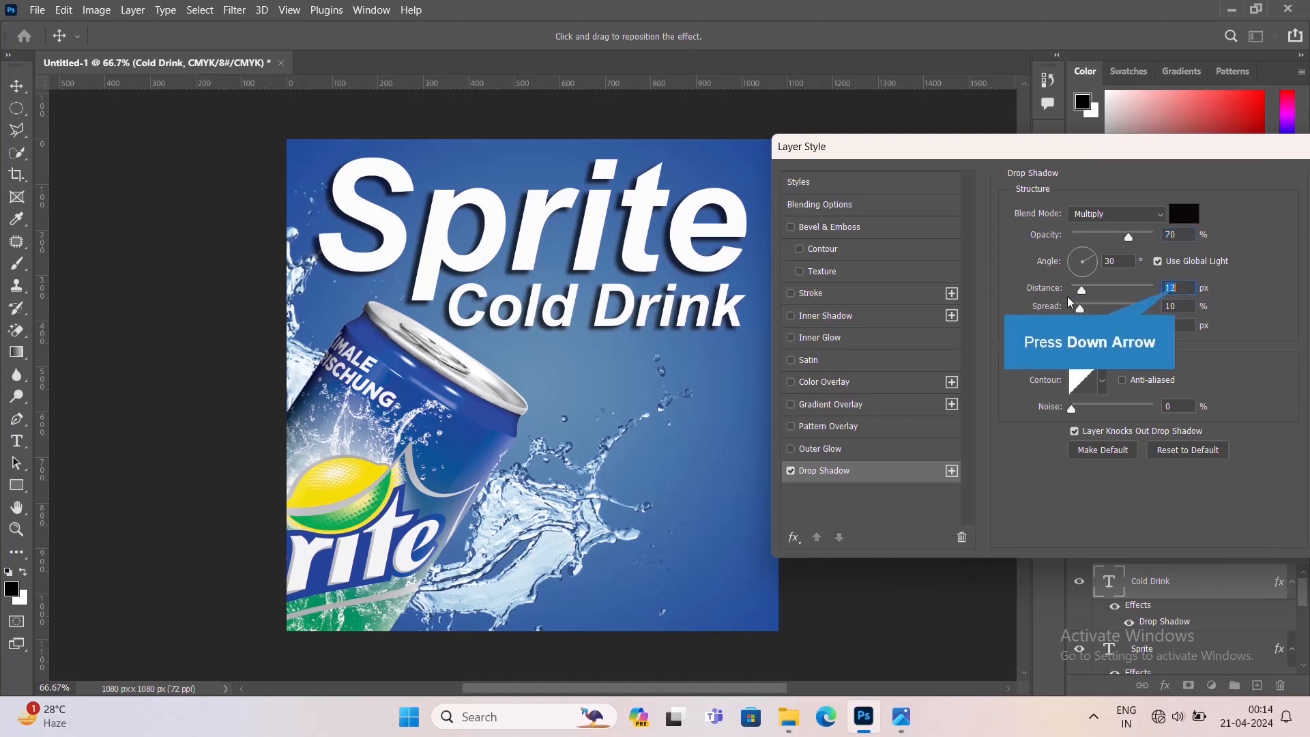
pyautogui.press('Down')
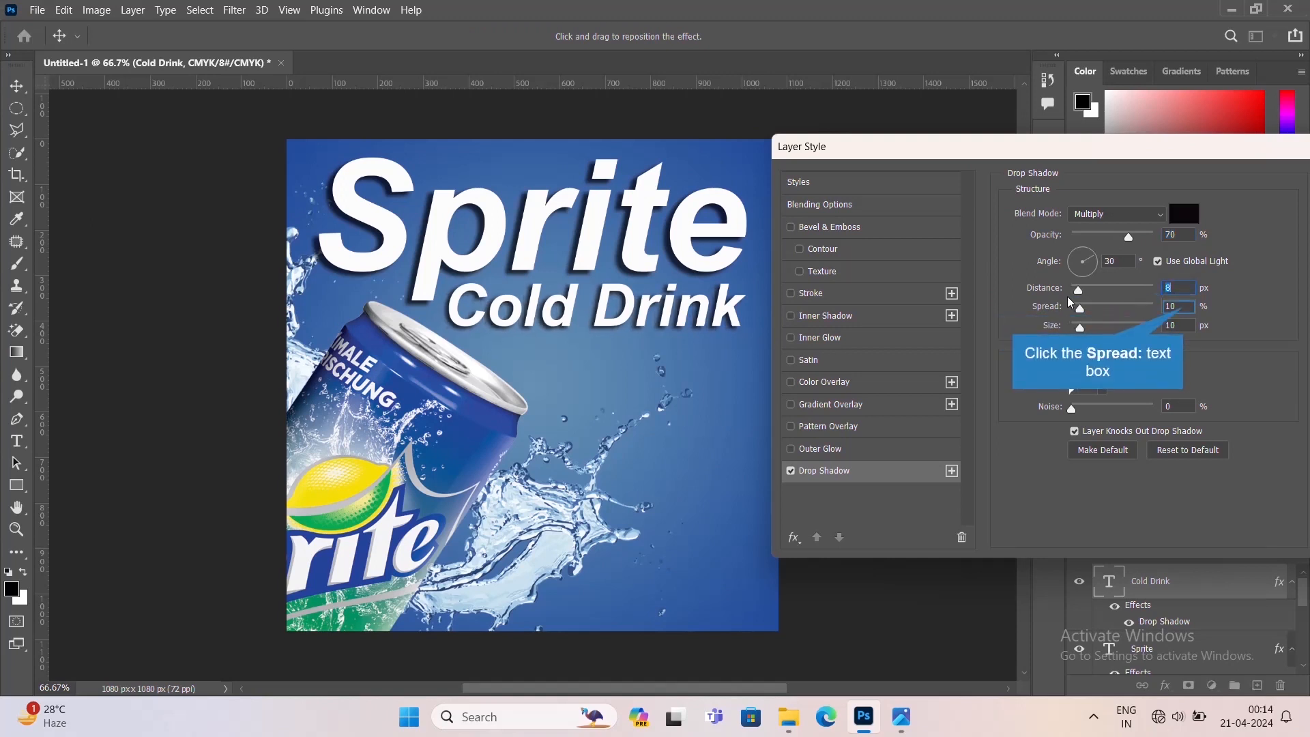
# - Set the Cold Drink drop shadow's spread to 6% and size to 6 px, and apply the layer style
pyautogui.click(1179, 307)
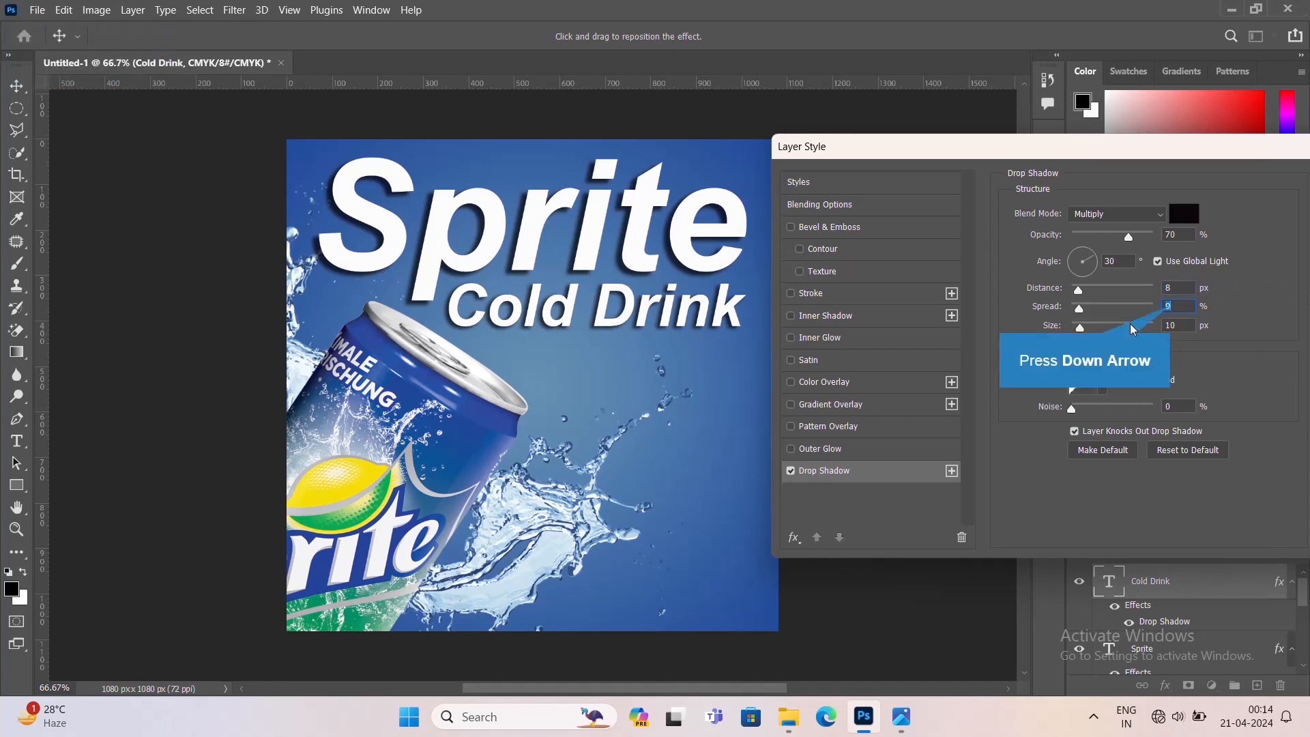
pyautogui.press('Down')
pyautogui.press('Down')
pyautogui.press('Down')
pyautogui.press('Down')
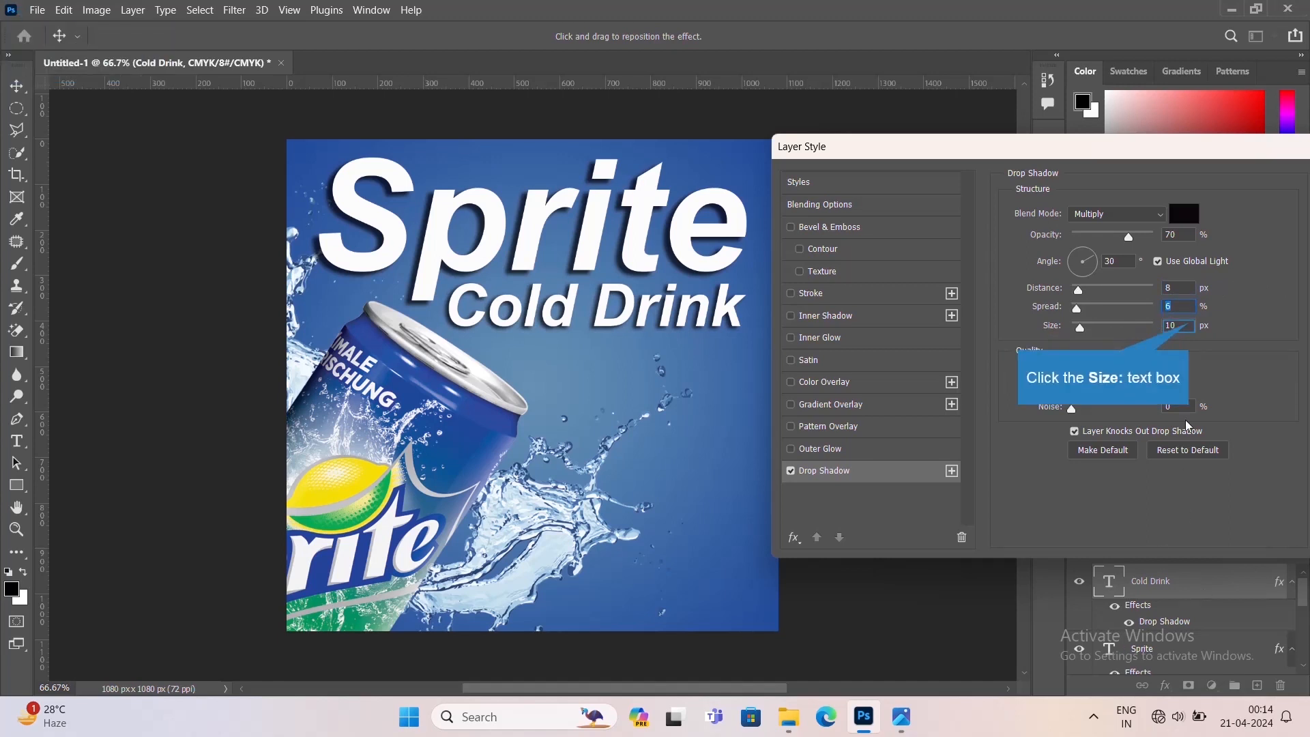
pyautogui.click(1191, 325)
pyautogui.press('Down')
pyautogui.press('Down')
pyautogui.press('Down')
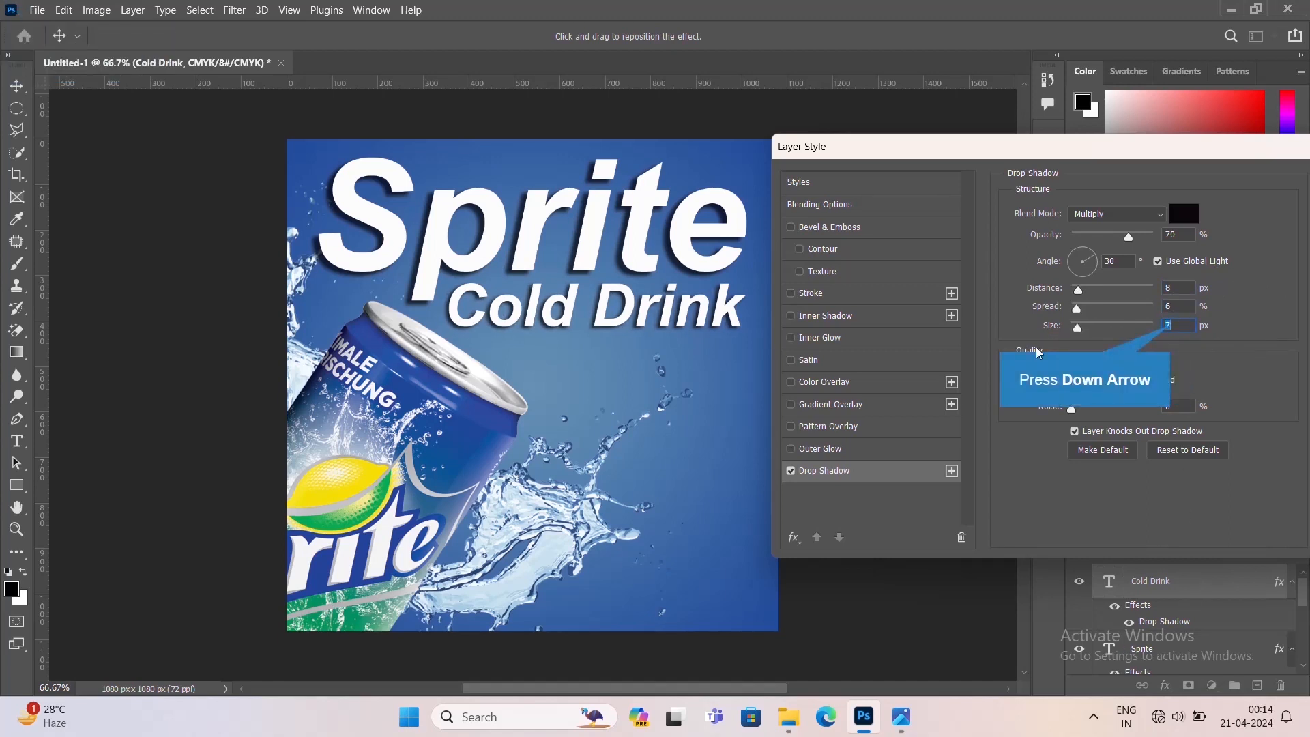
pyautogui.press('Down')
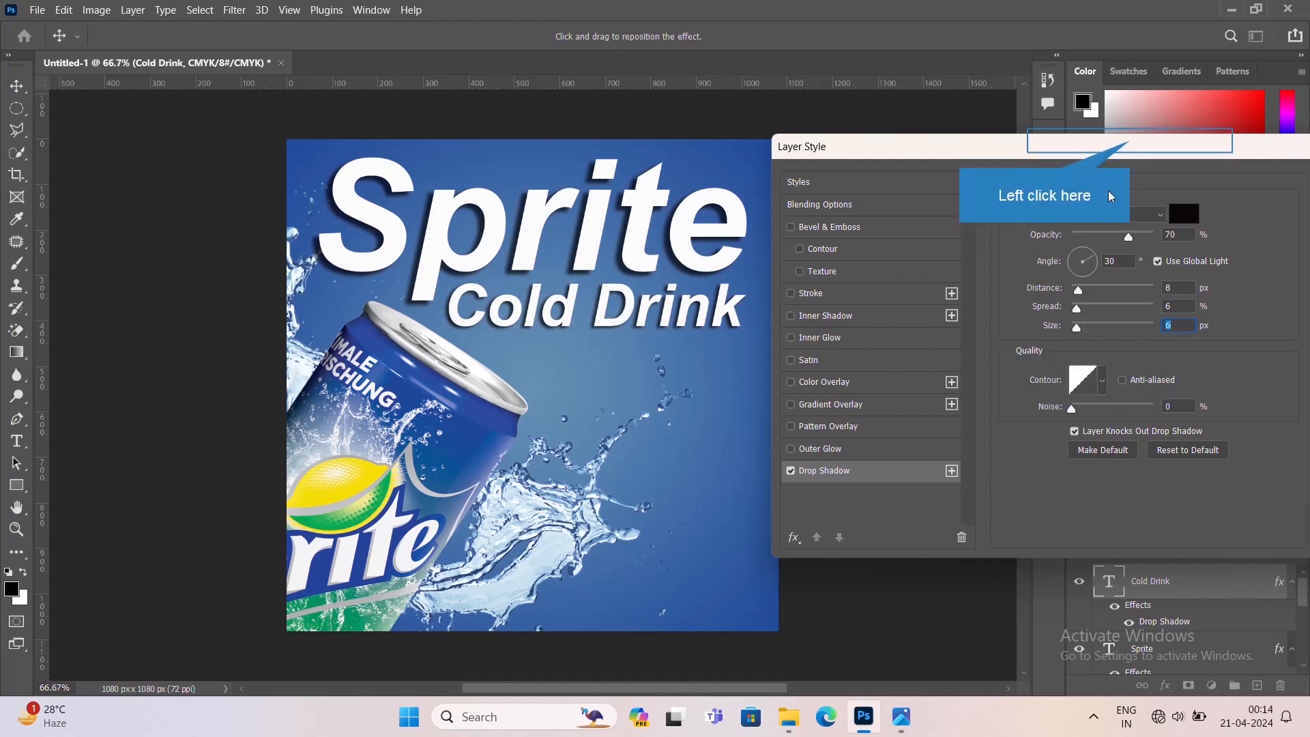
pyautogui.moveTo(1134, 146); pyautogui.dragTo(887, 122)
pyautogui.click(1160, 160)
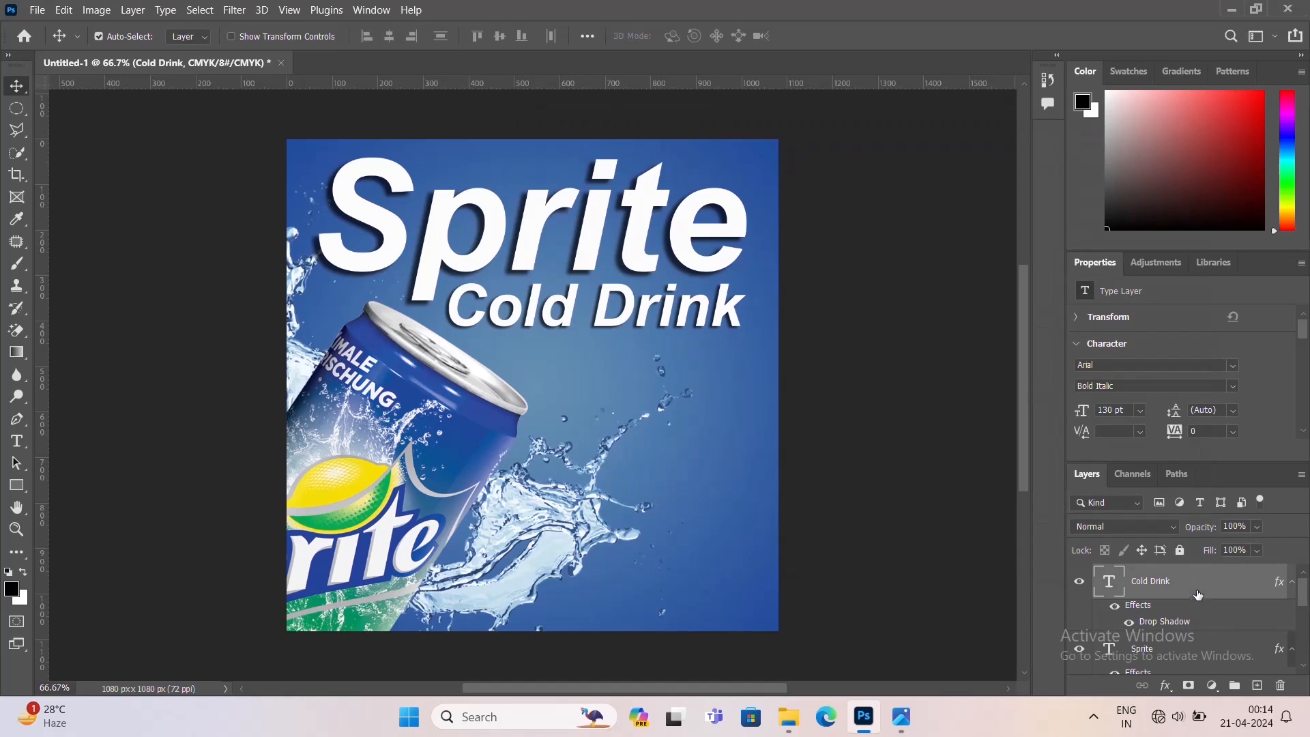
pyautogui.press('ctrl')
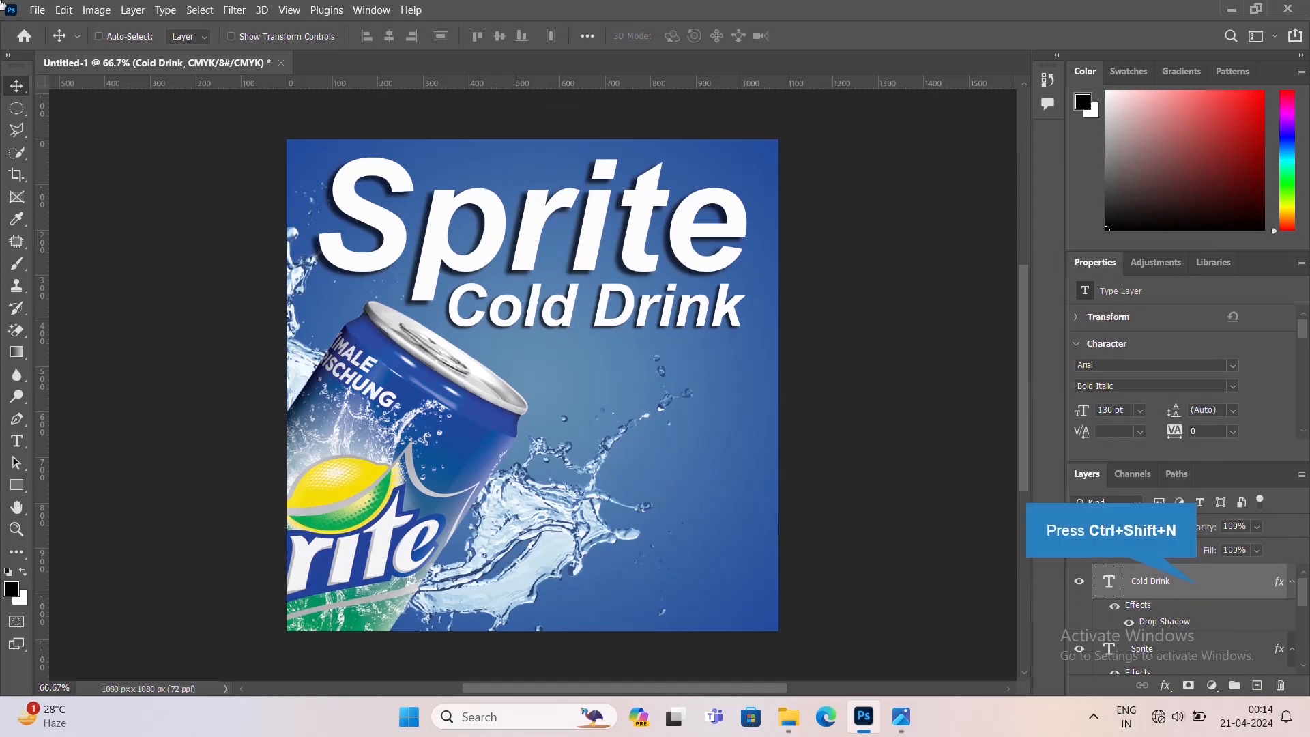
pyautogui.hotkey('ctrl', 'shift', 'n')
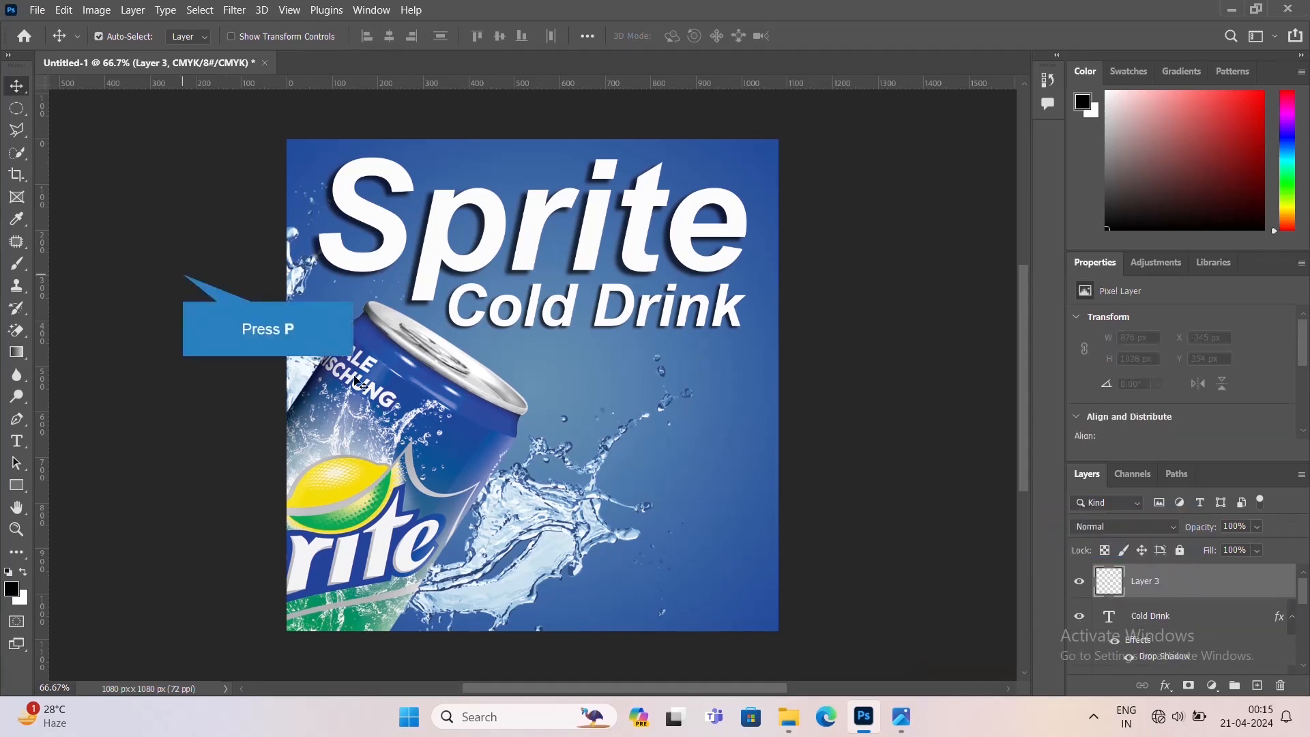
pyautogui.press('p')
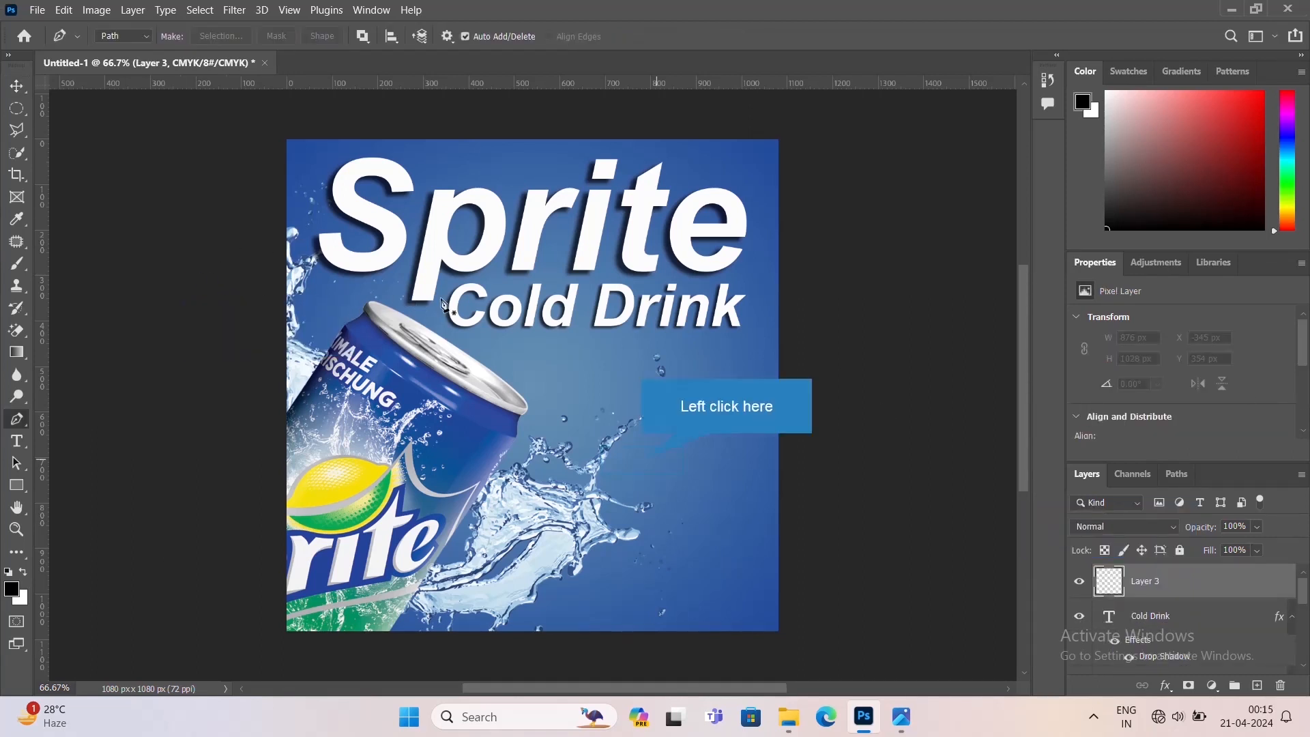
pyautogui.click(641, 462)
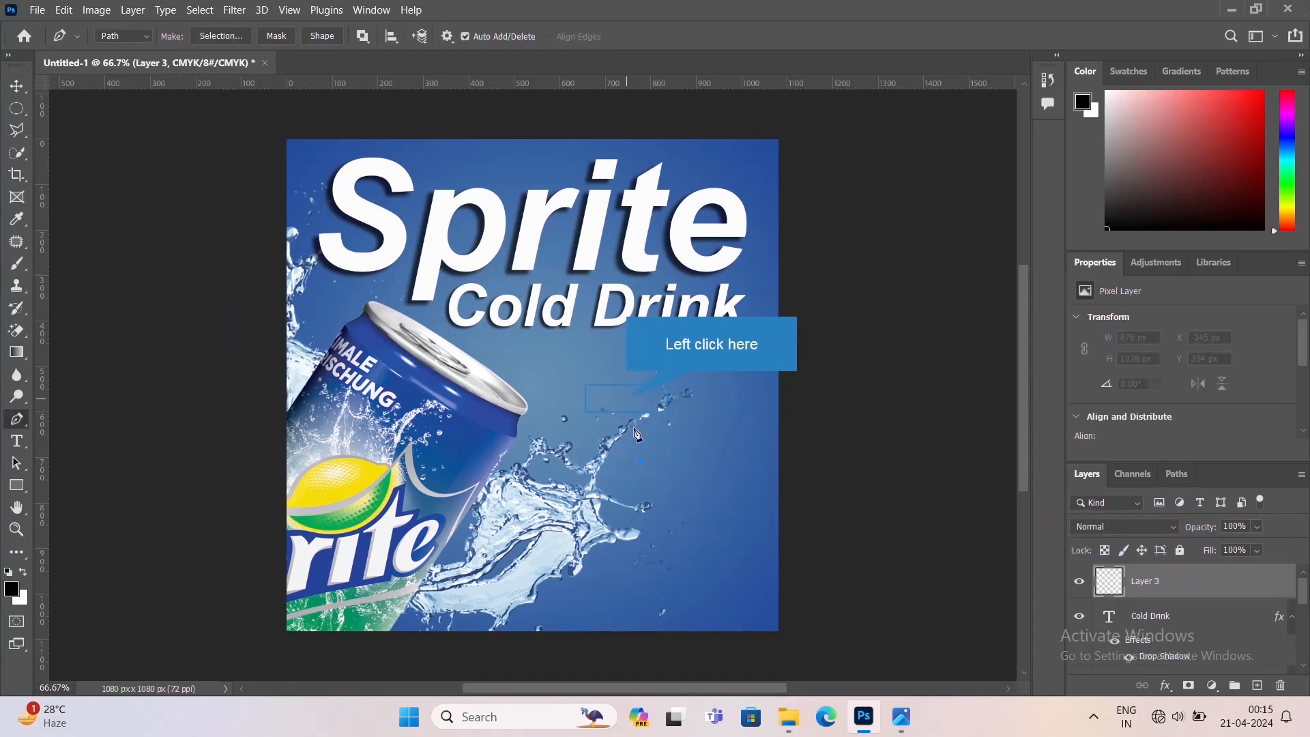
pyautogui.moveTo(627, 400); pyautogui.dragTo(679, 446)
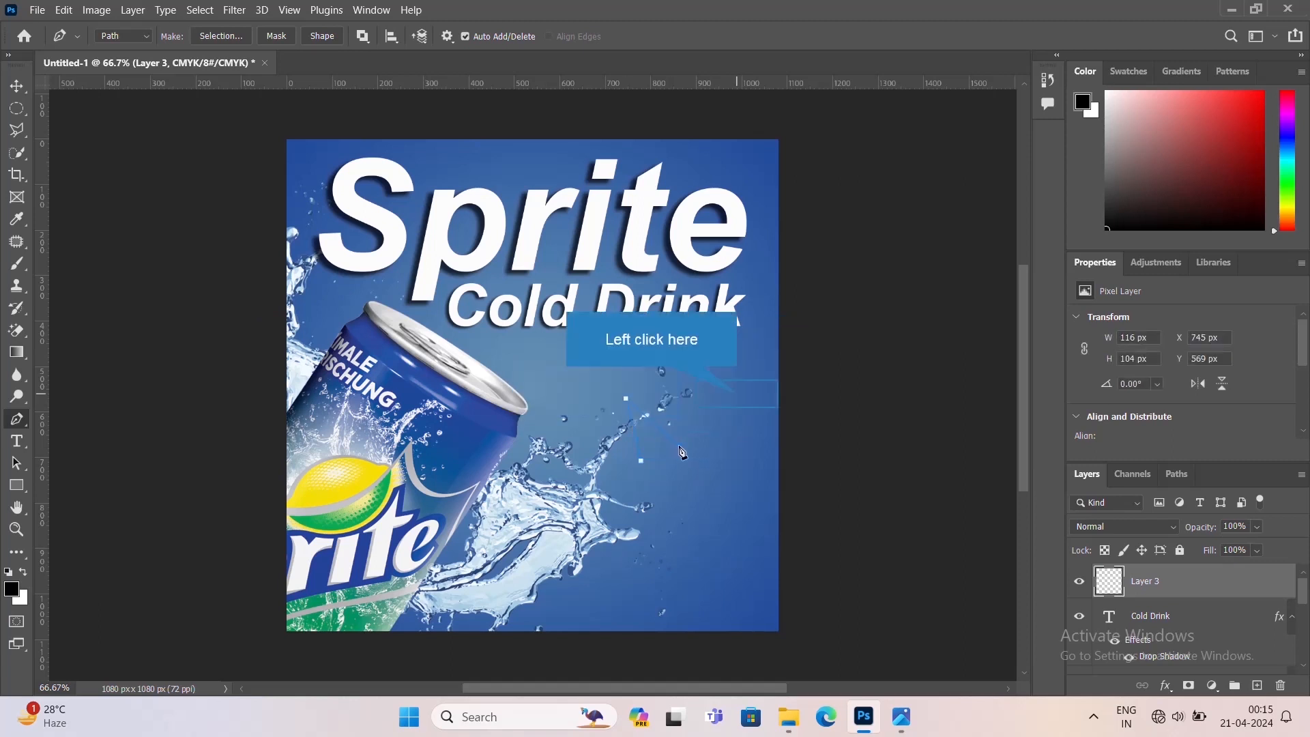
pyautogui.click(736, 394)
pyautogui.moveTo(857, 732)
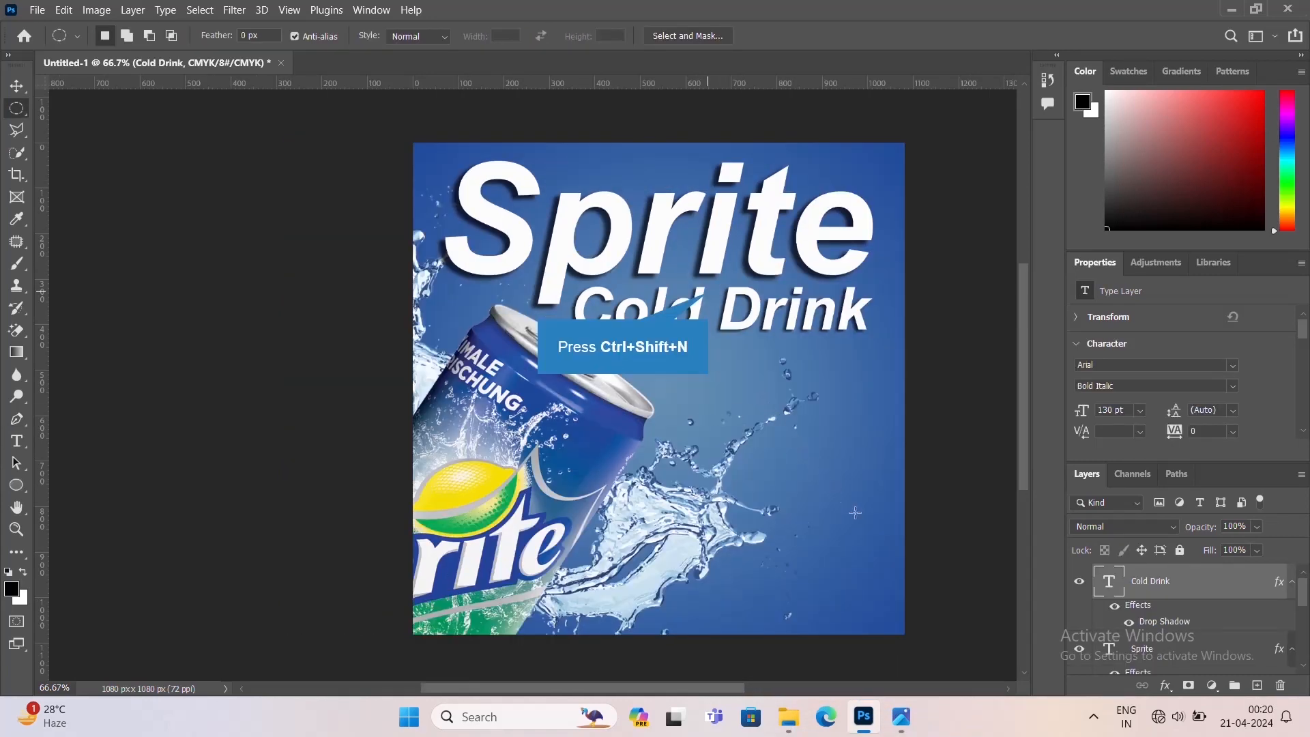
# - Create a white-filled circle about 217 px wide on a new layer, deselect it, and move it up and right below the Cold Drink text
pyautogui.hotkey('ctrl', 'shift', 'n')
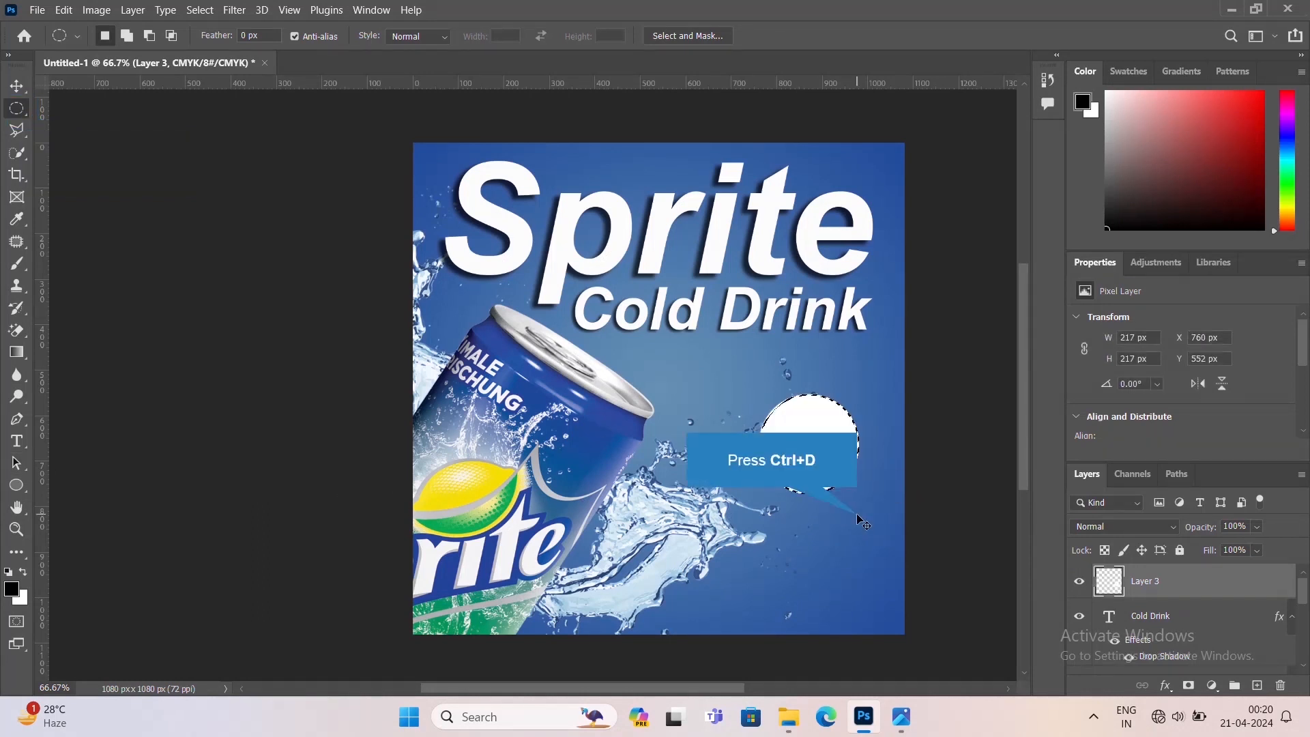
pyautogui.hotkey('ctrl', 'd')
pyautogui.click(17, 86)
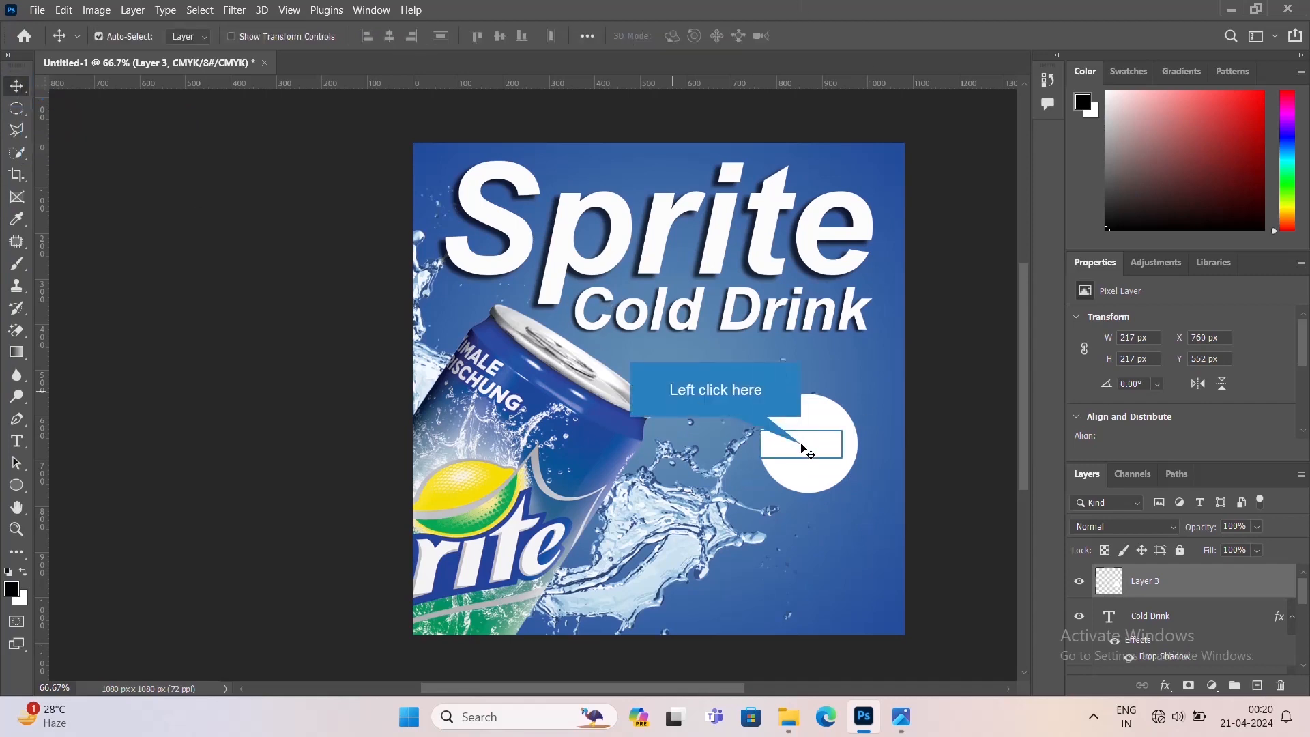
pyautogui.moveTo(803, 447); pyautogui.dragTo(832, 425)
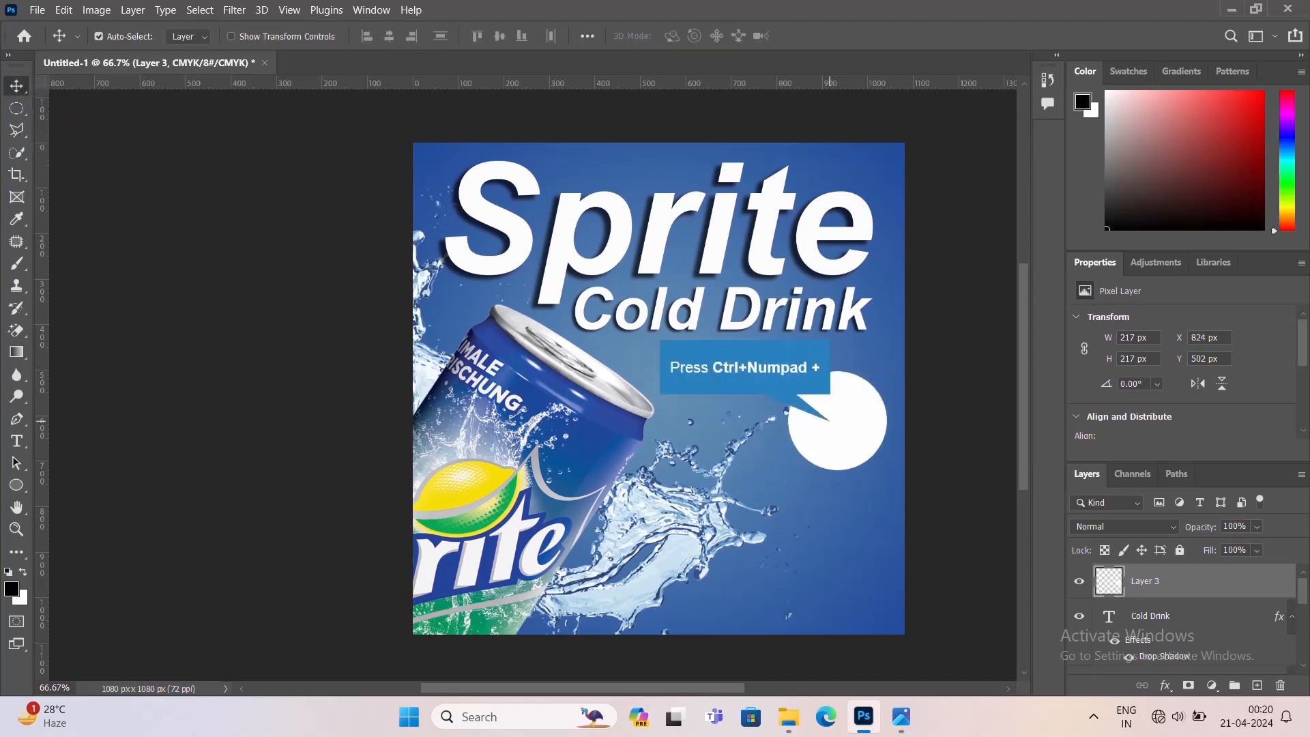
# - Scale the white circle down to about 193 px and shift it slightly left and up, at about X 808, Y 505 px
pyautogui.press('ctrl+KP_Add')
pyautogui.press('ctrl+KP_Subtract')
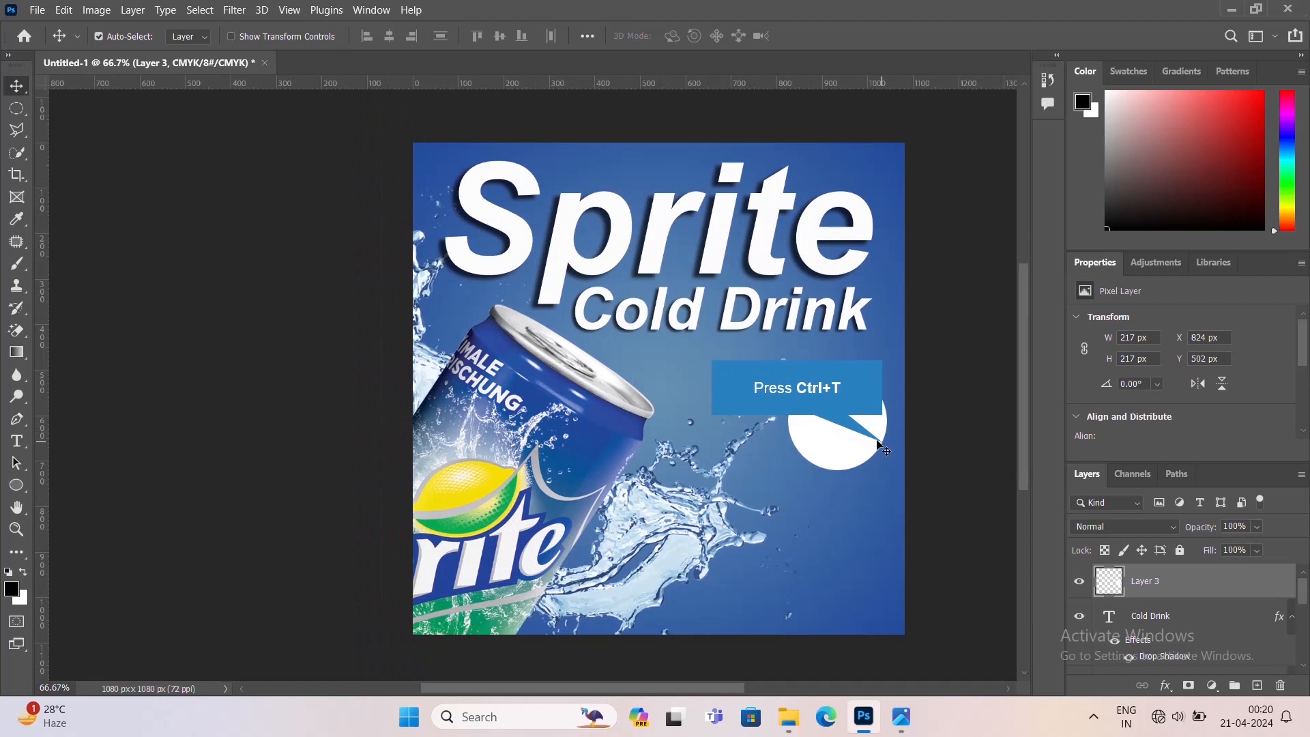
pyautogui.hotkey('ctrl', 't')
pyautogui.moveTo(889, 478); pyautogui.dragTo(884, 472)
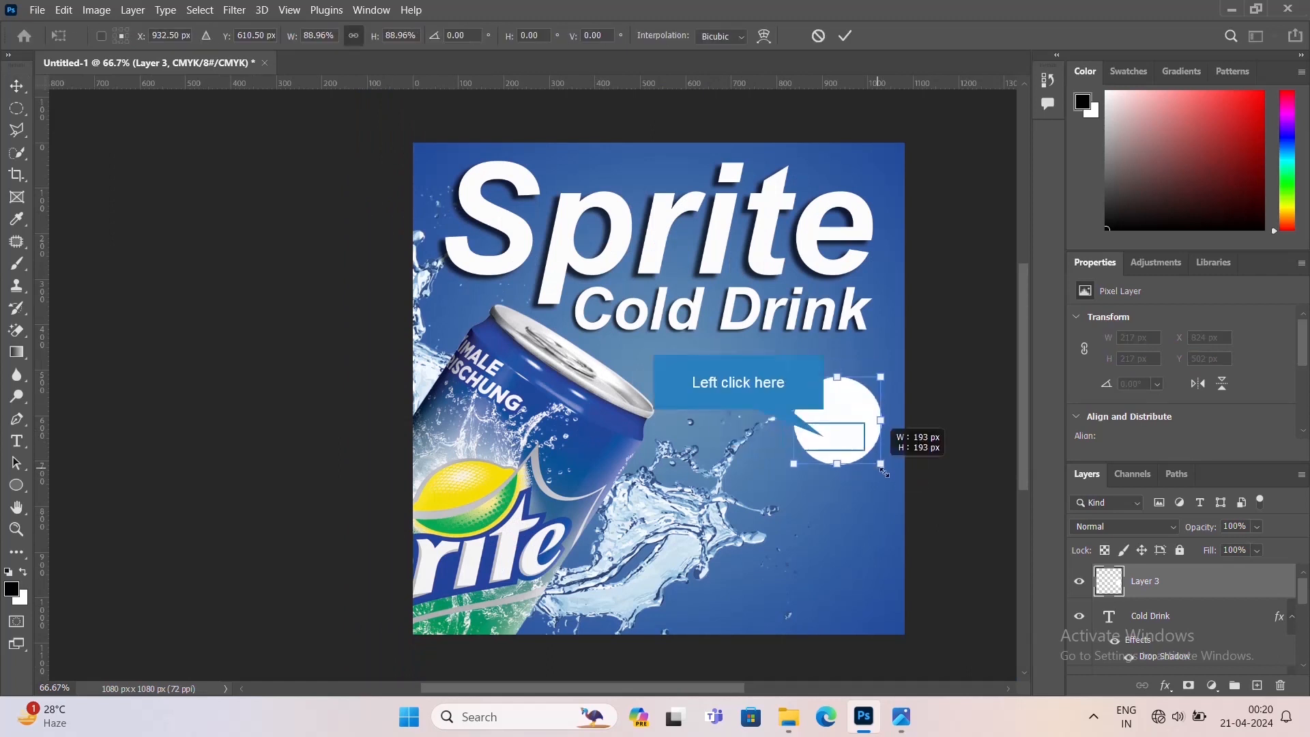
pyautogui.moveTo(826, 440); pyautogui.dragTo(813, 437)
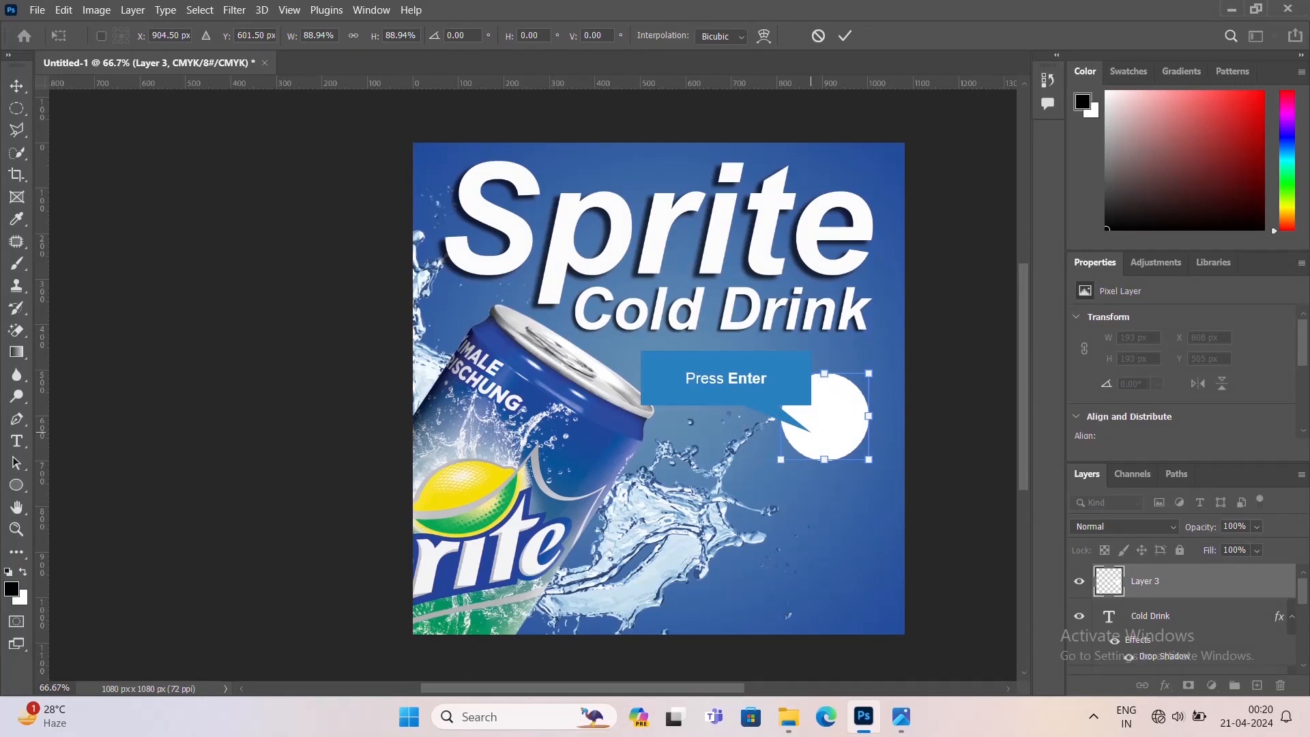
pyautogui.press('Return')
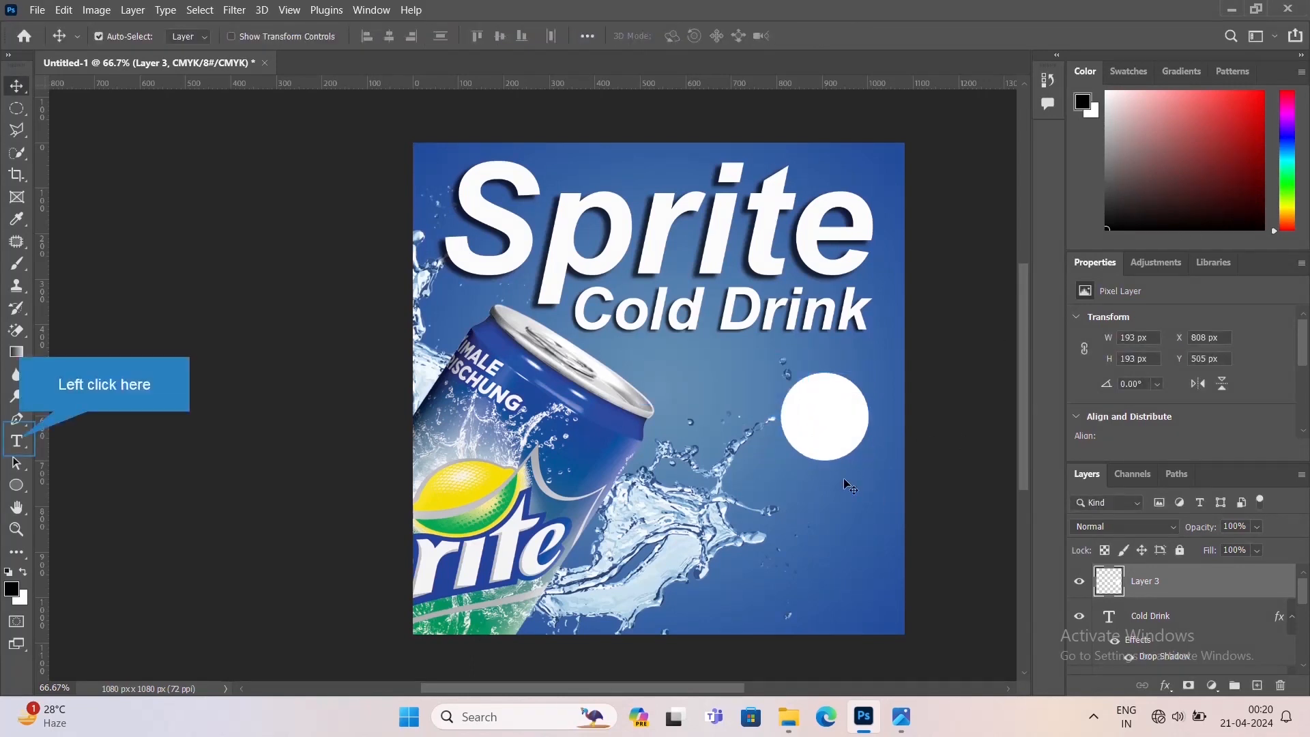
# - Add the text "Get into" just below the white circle
pyautogui.click(17, 441)
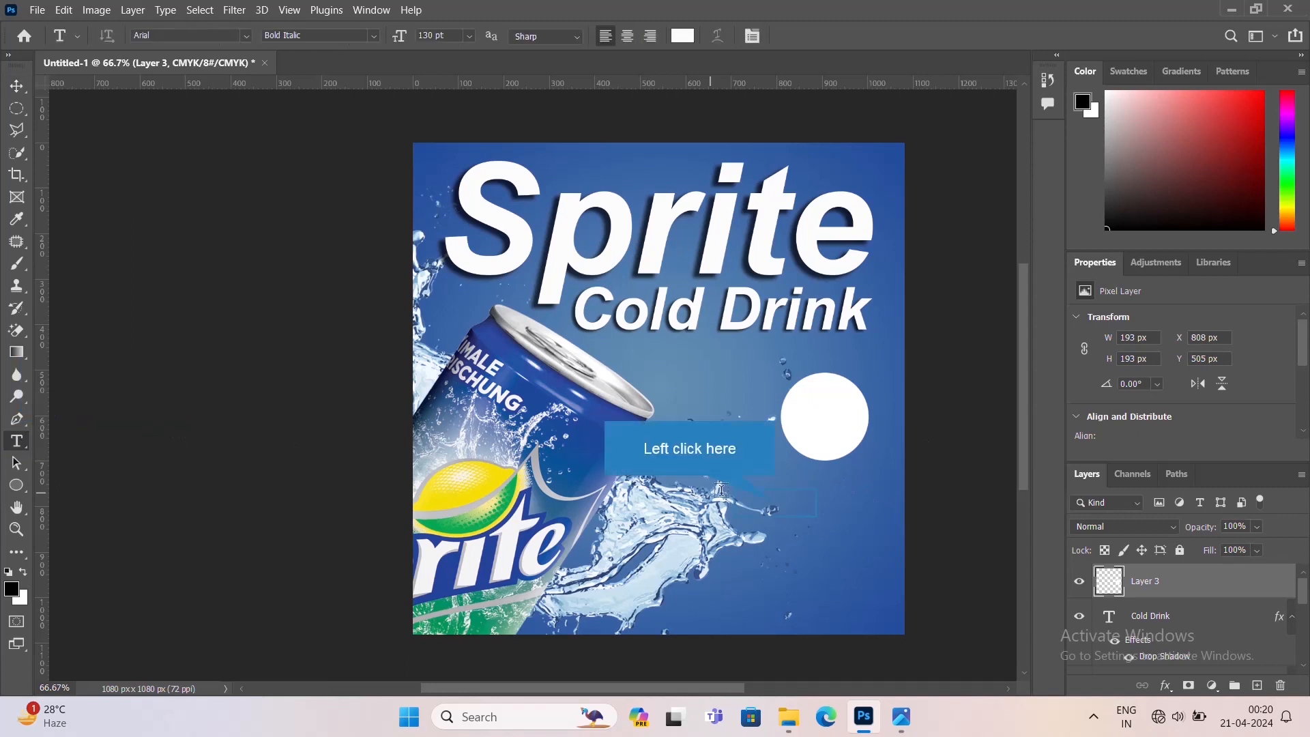
pyautogui.click(781, 525)
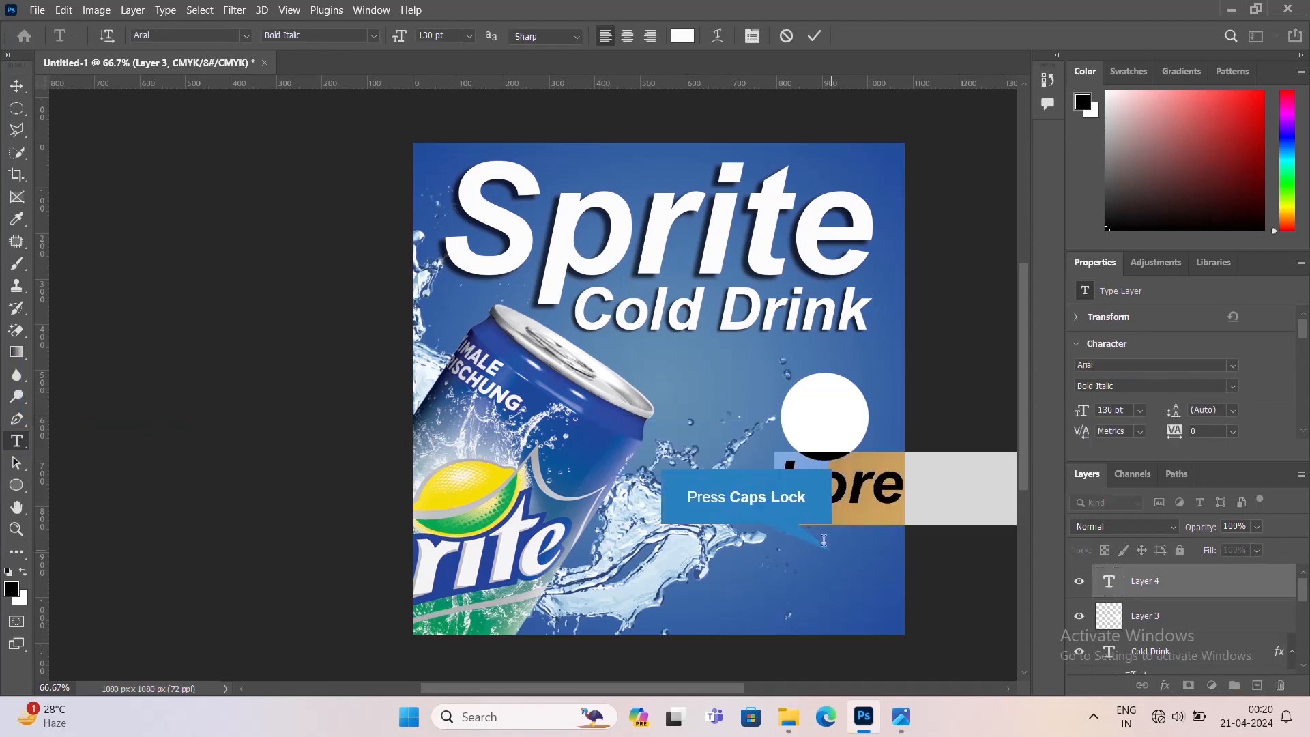
pyautogui.press('capslock')
pyautogui.write('G')
pyautogui.press('capslock')
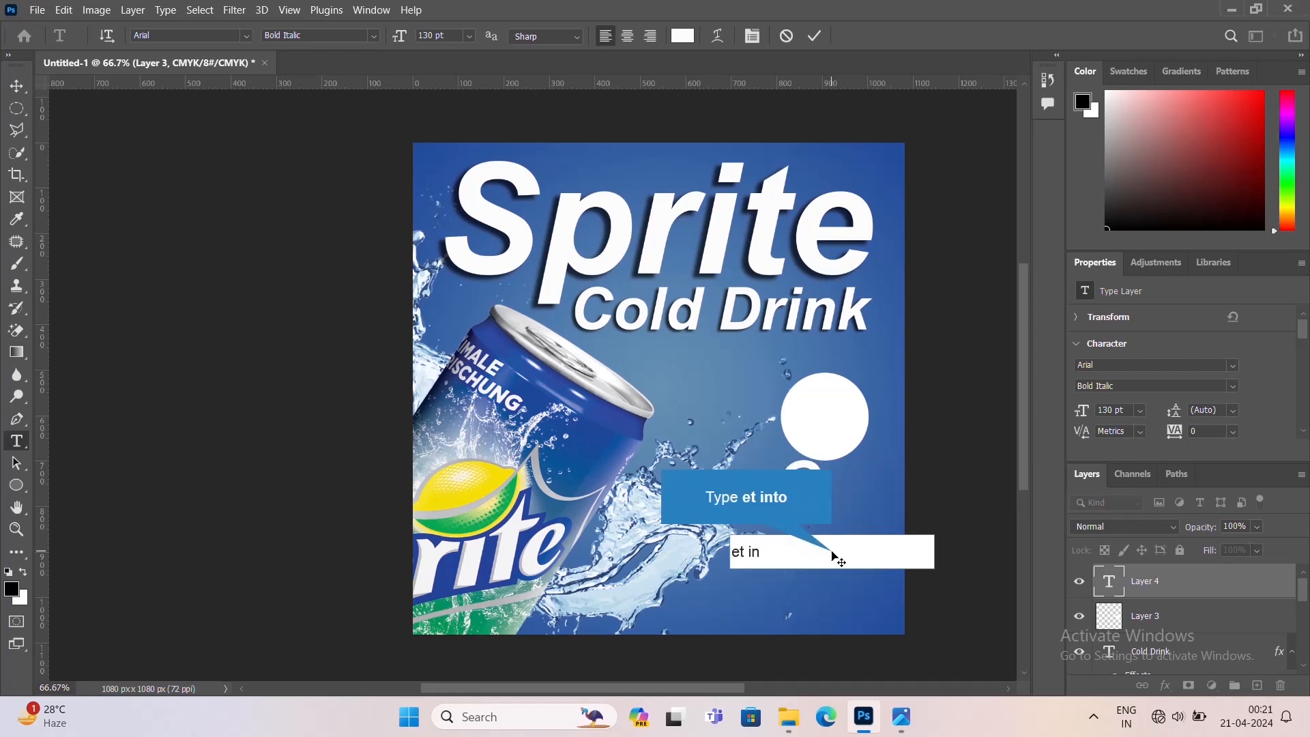
pyautogui.write('et into')
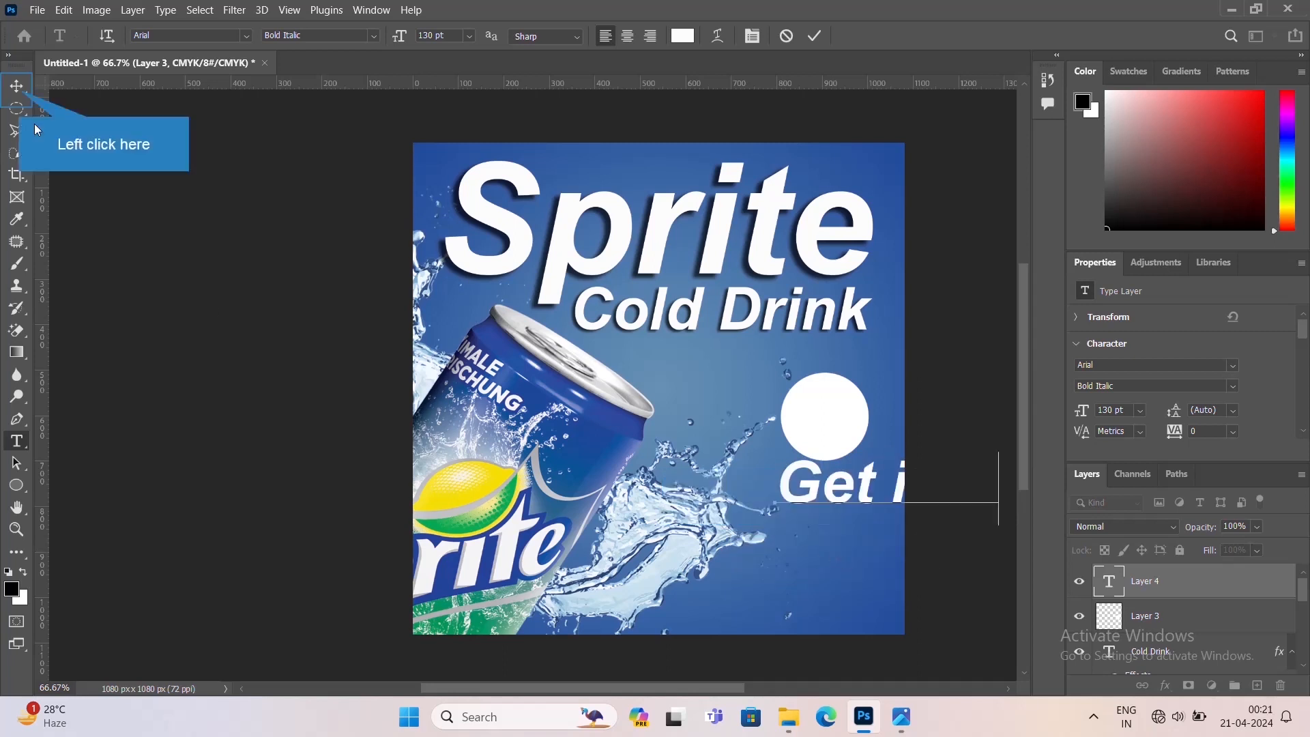
pyautogui.click(18, 86)
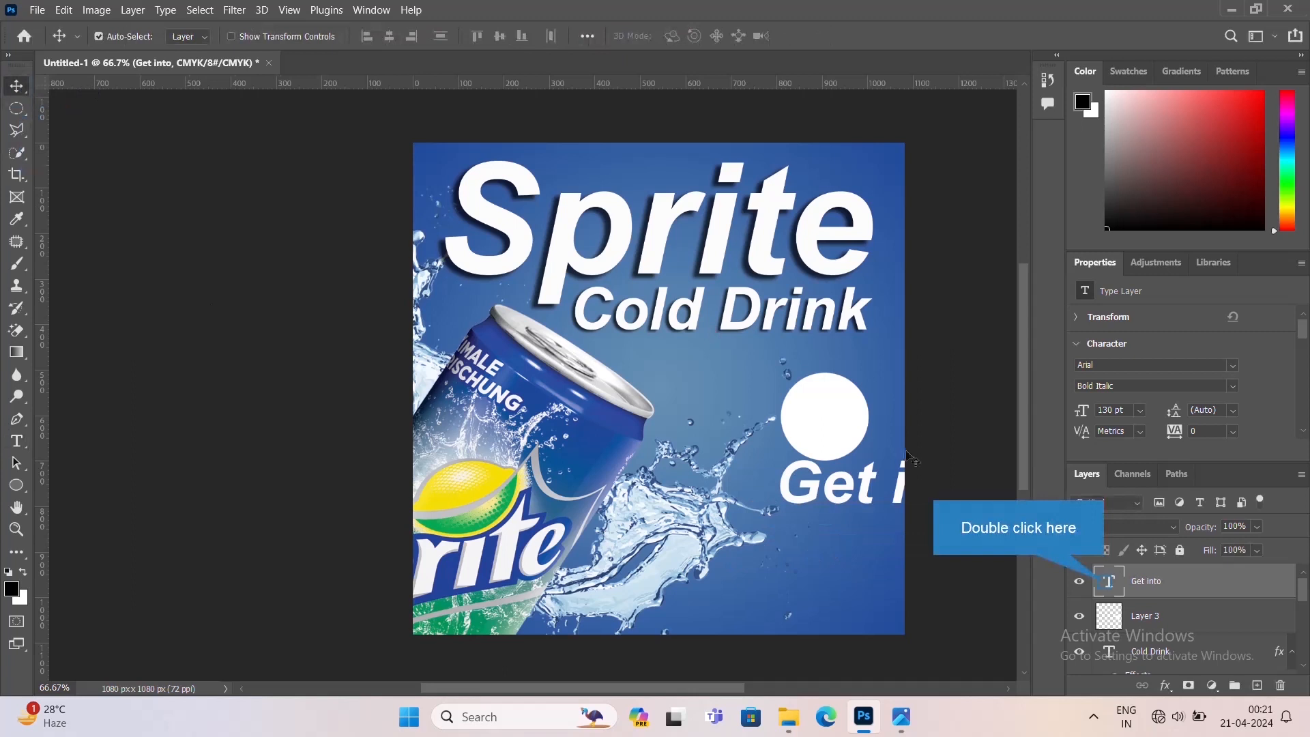
# - Set the Get into text's font size to 100 pt
pyautogui.doubleClick(1109, 581)
pyautogui.click(449, 39)
pyautogui.write('100')
pyautogui.press('Return')
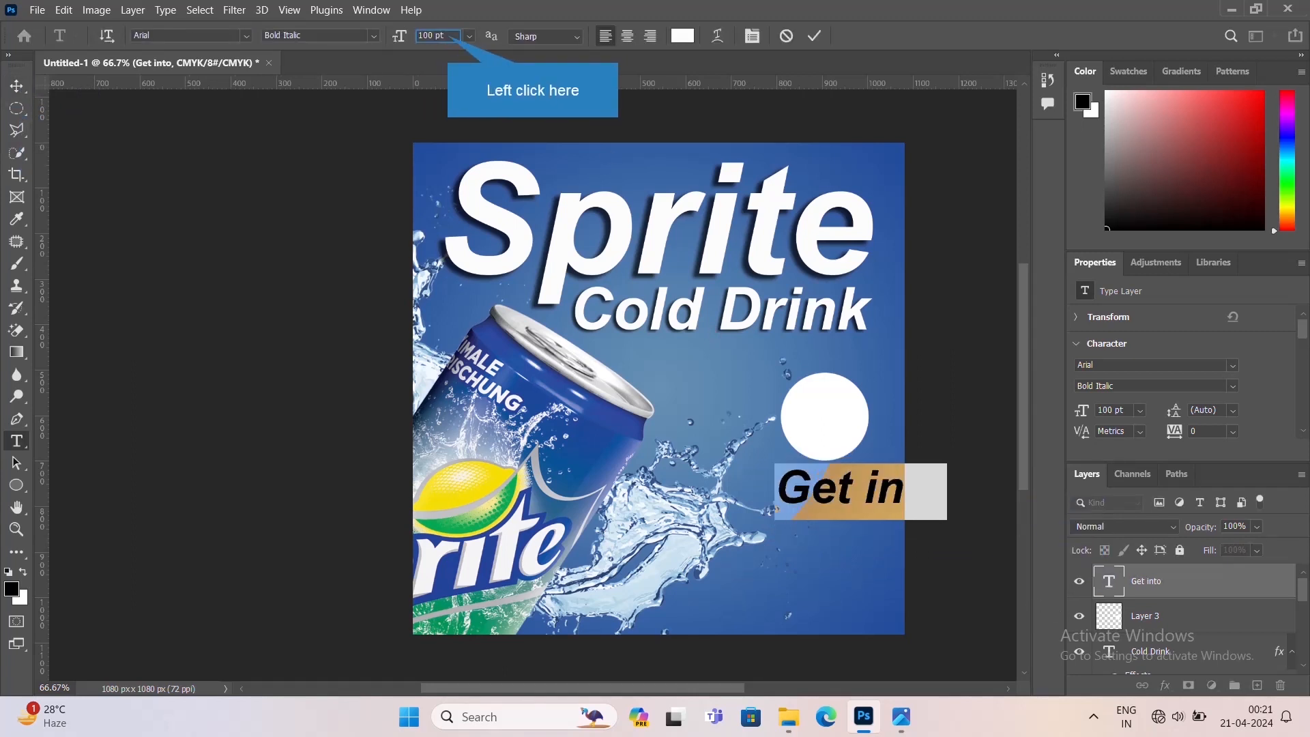
# - Reduce the Get into text's font size to 60 pt and finally to 40 pt
pyautogui.click(454, 32)
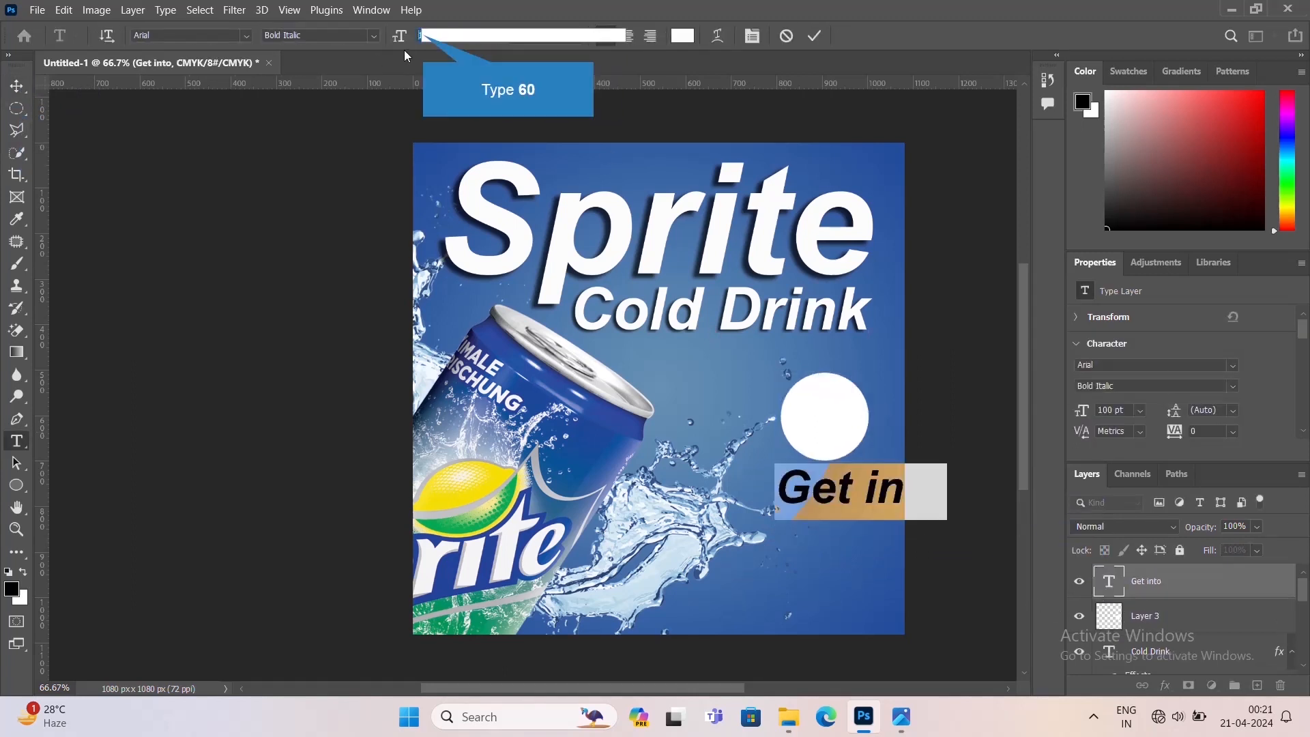
pyautogui.write('60')
pyautogui.press('Return')
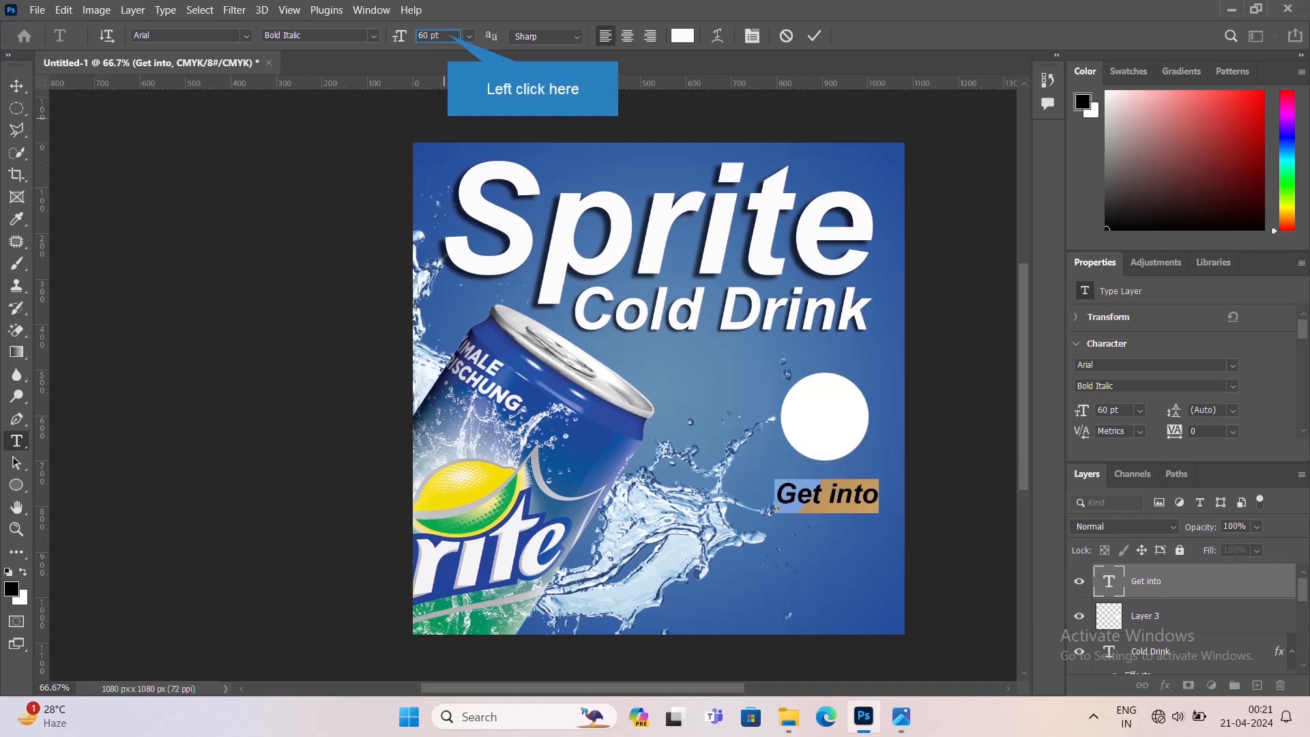
pyautogui.click(440, 35)
pyautogui.write('40')
pyautogui.press('Return')
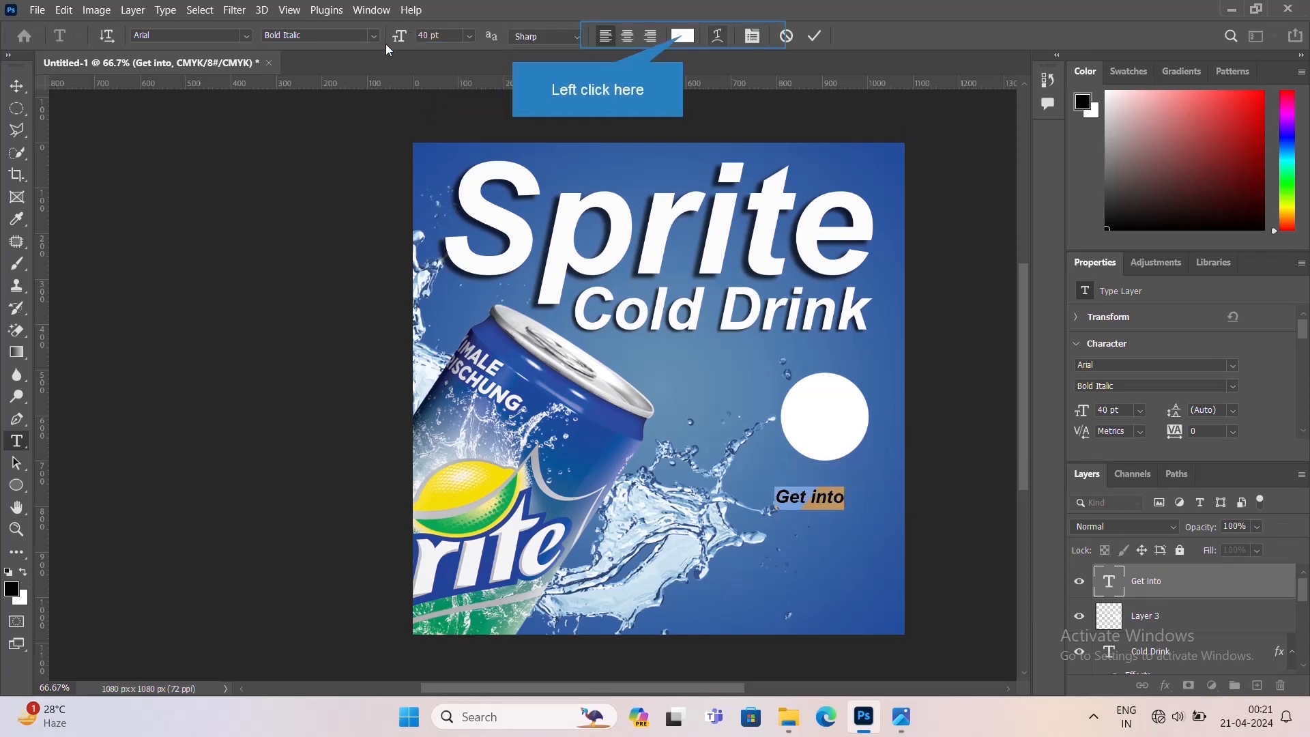
# - Change the Get into text's color to near-black #030707
pyautogui.click(683, 38)
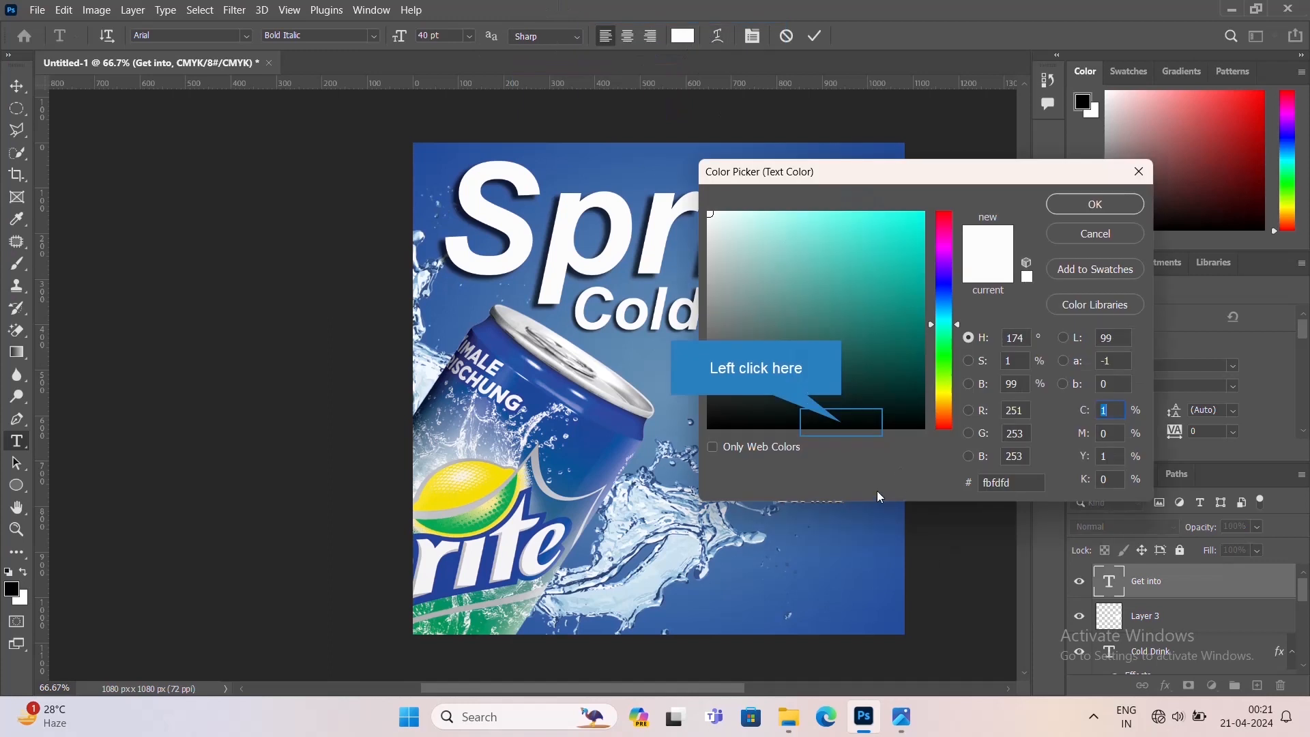
pyautogui.click(841, 423)
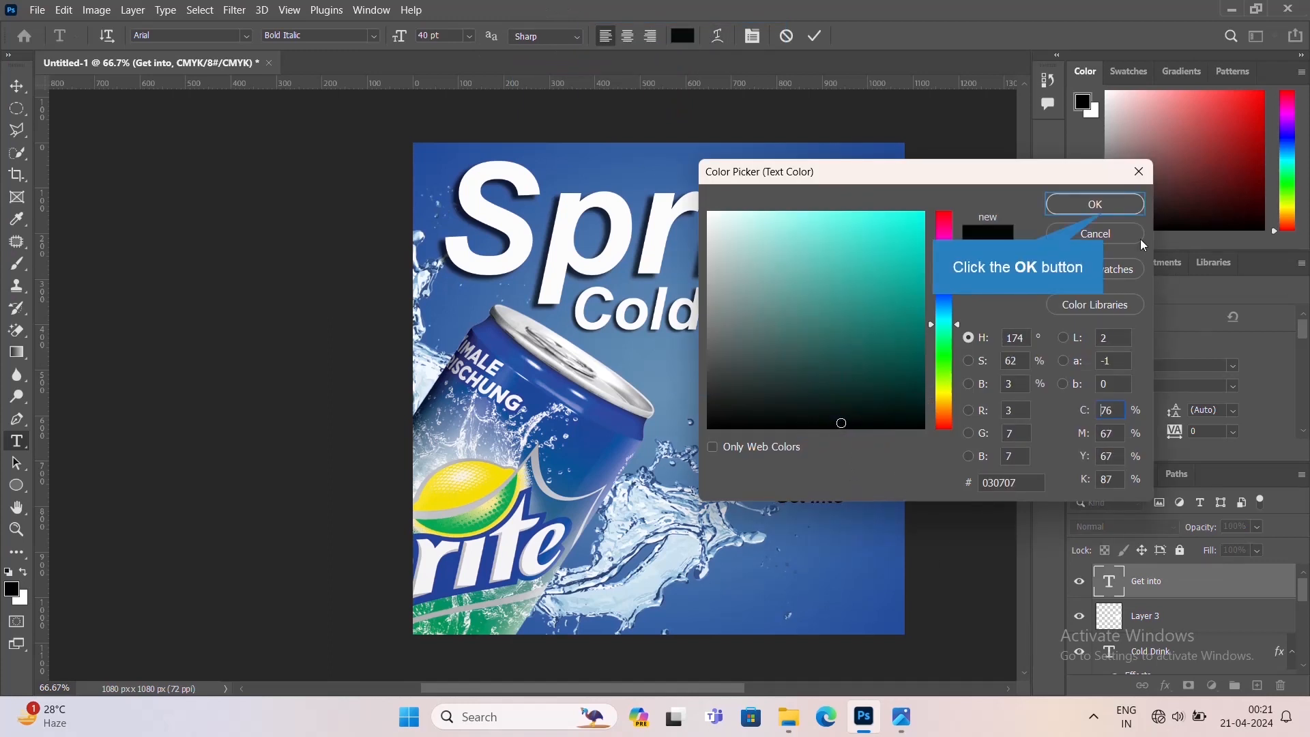
pyautogui.click(1103, 207)
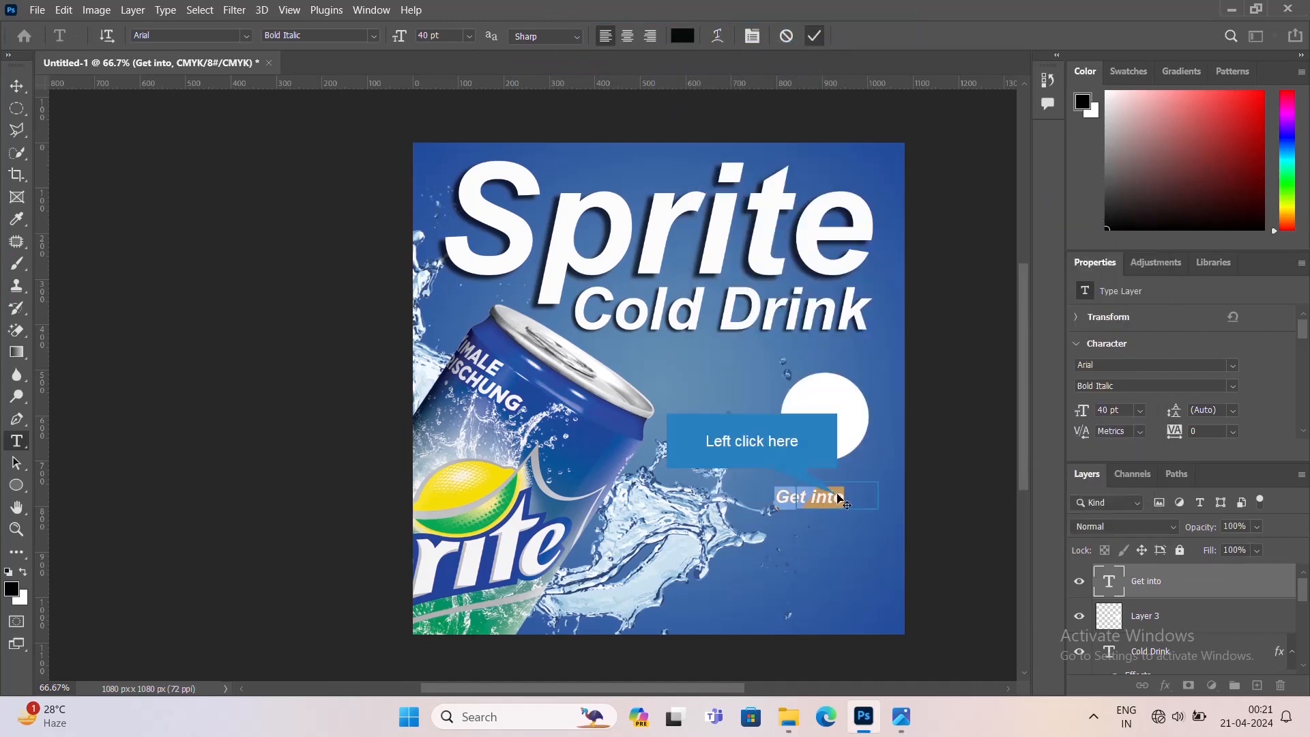
# - Move the Get into text onto the upper part of the white circle
pyautogui.moveTo(840, 500); pyautogui.dragTo(859, 408)
pyautogui.press('ctrl+KP_Add')
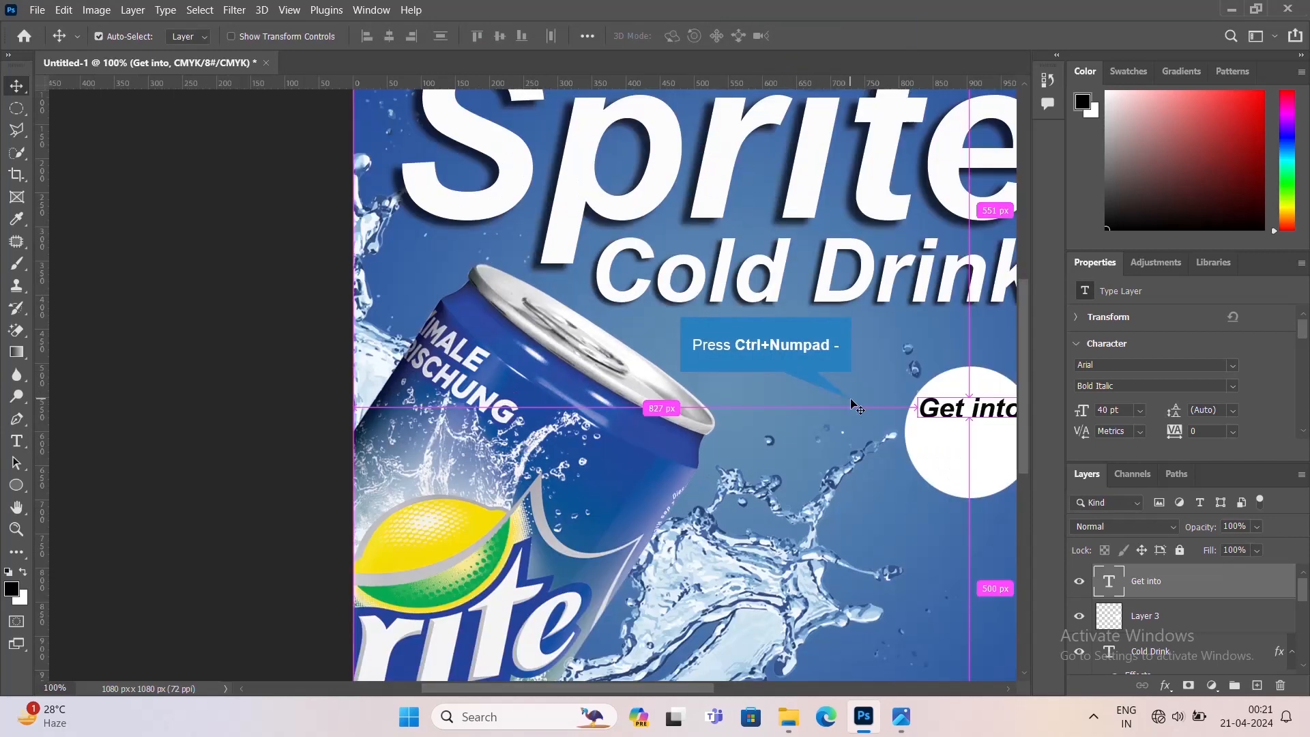
pyautogui.press('ctrl+KP_Subtract')
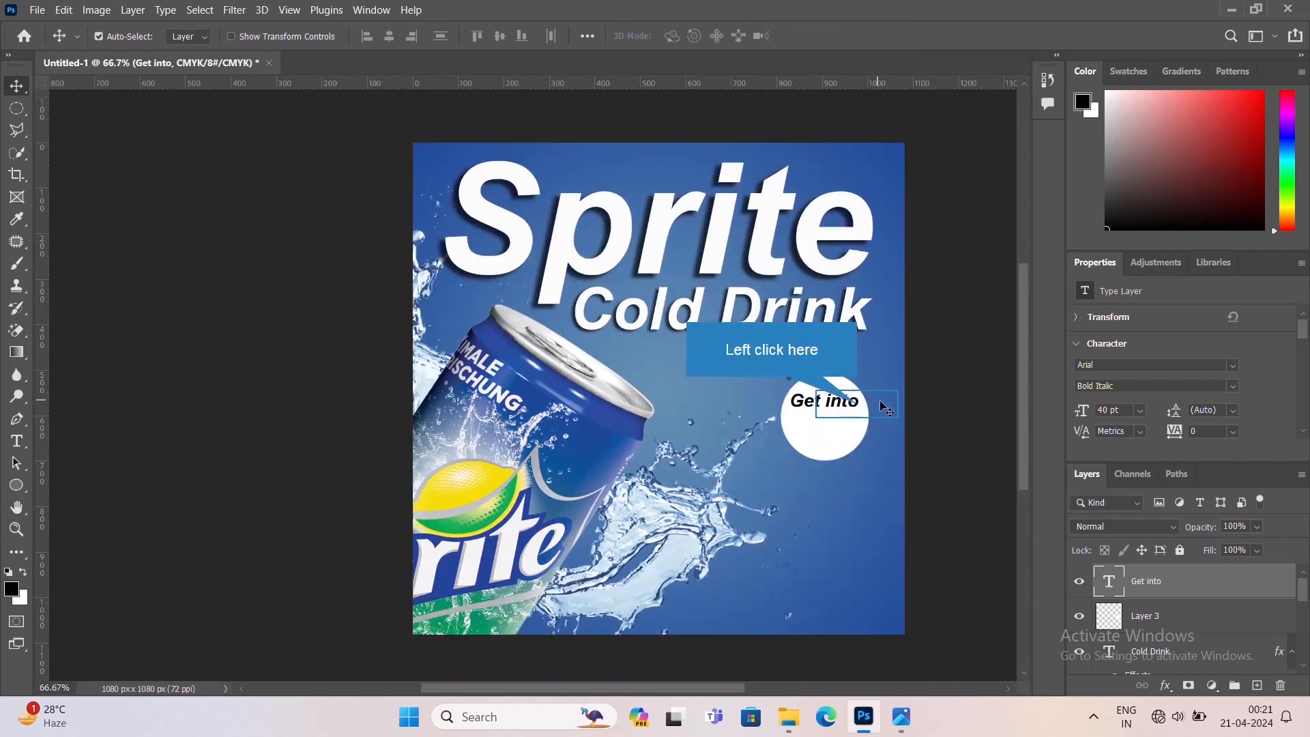
pyautogui.click(857, 406)
pyautogui.press('Up')
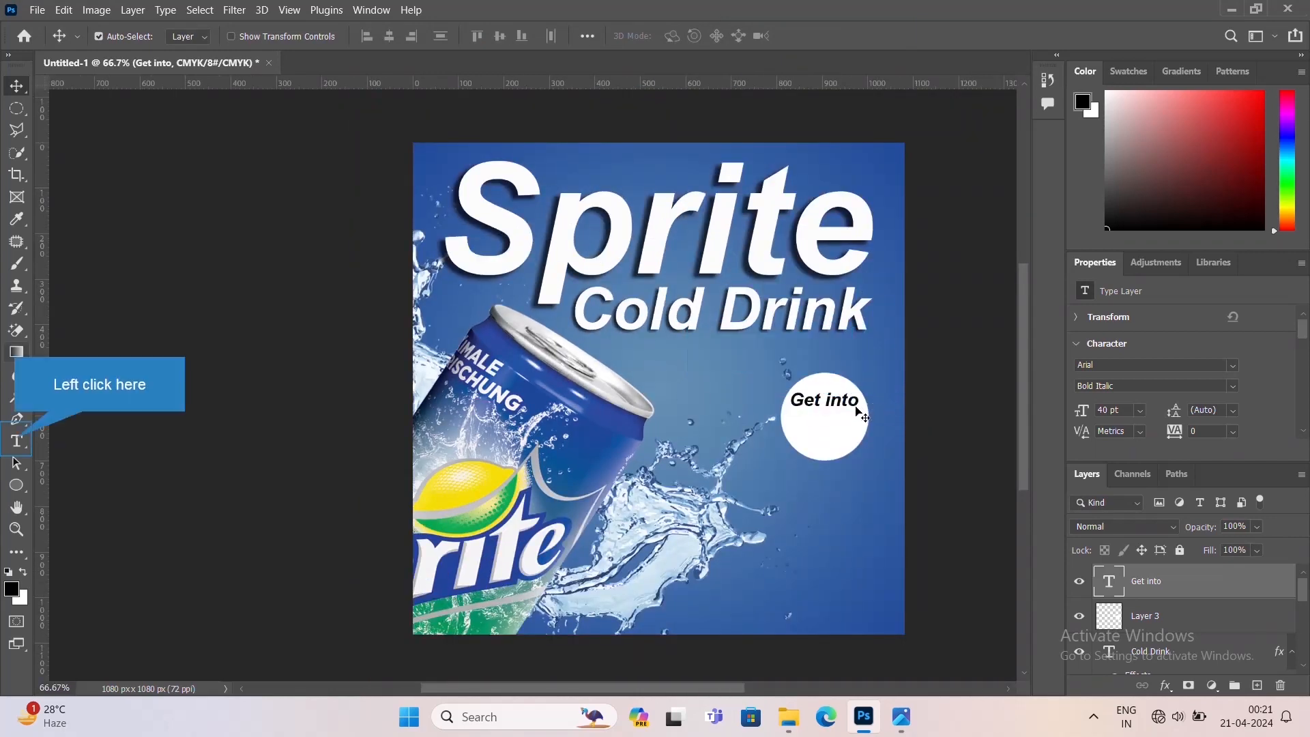
# - Add the text "20%" as a new type layer just below the white circle
pyautogui.click(19, 444)
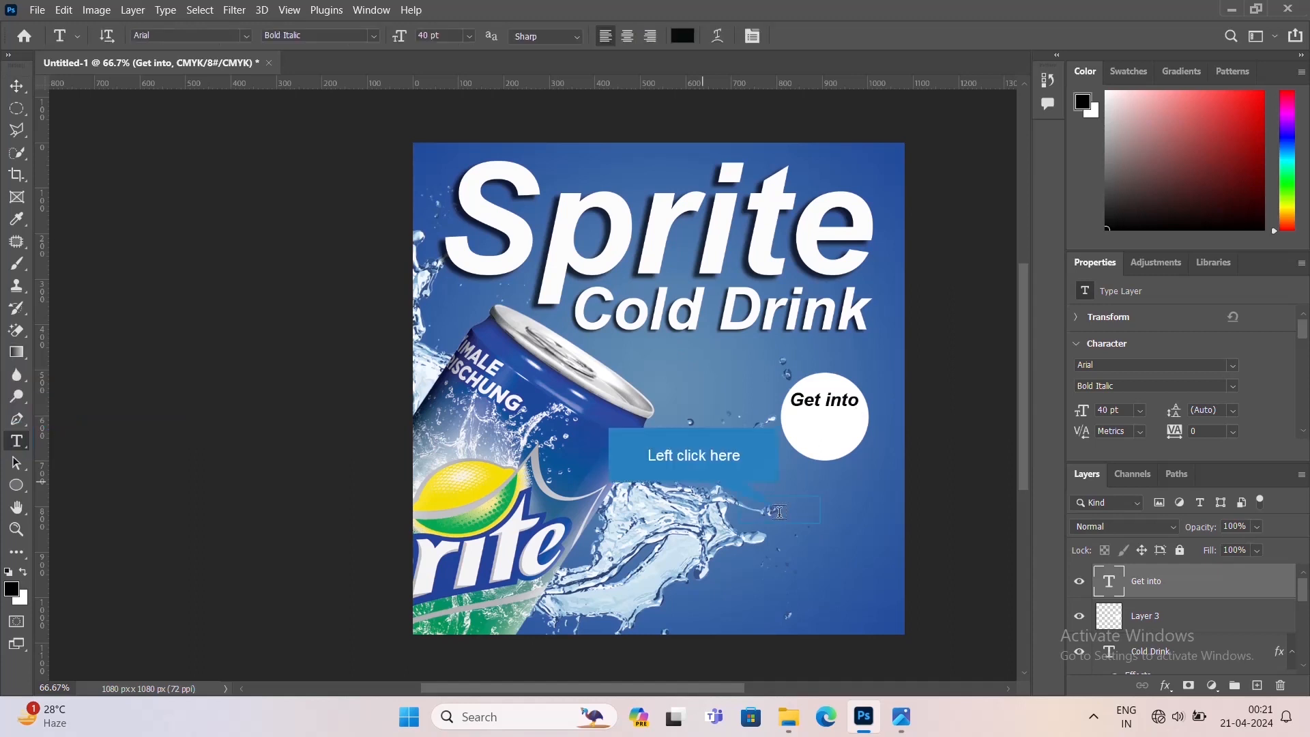
pyautogui.click(785, 515)
pyautogui.write('2')
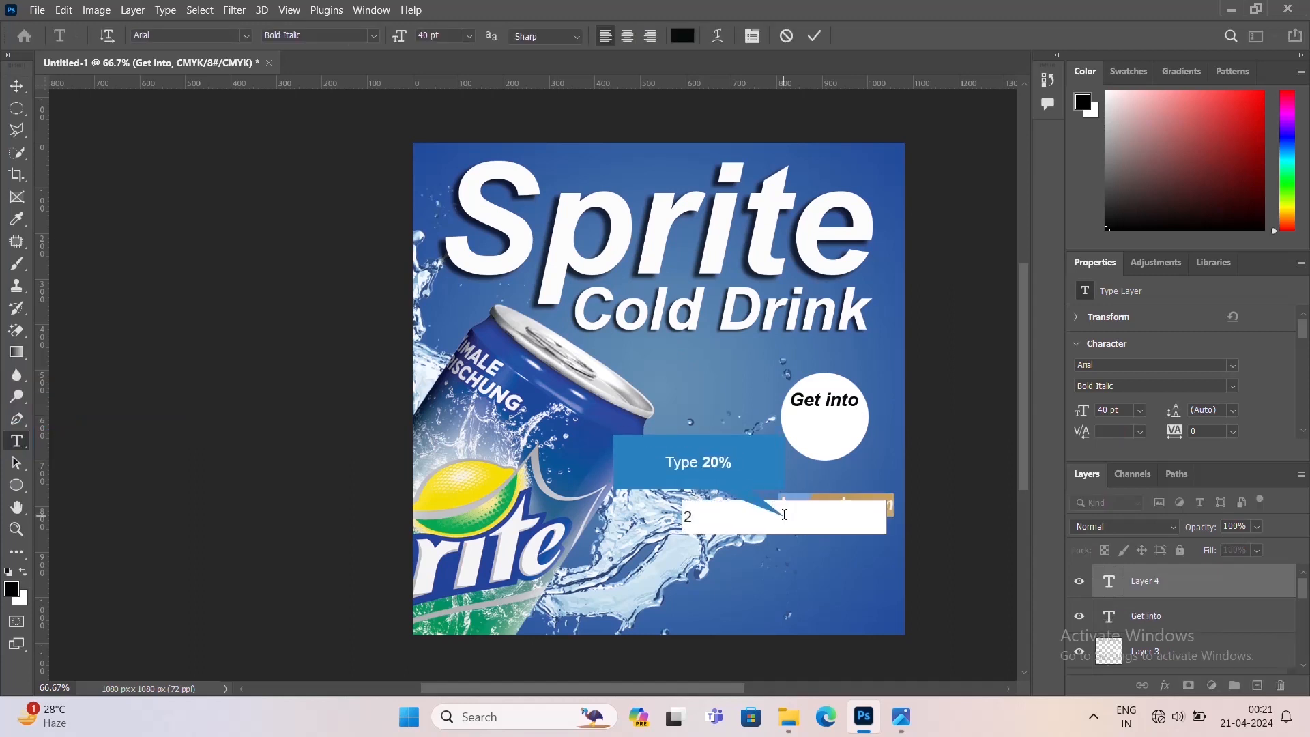
pyautogui.write('0%')
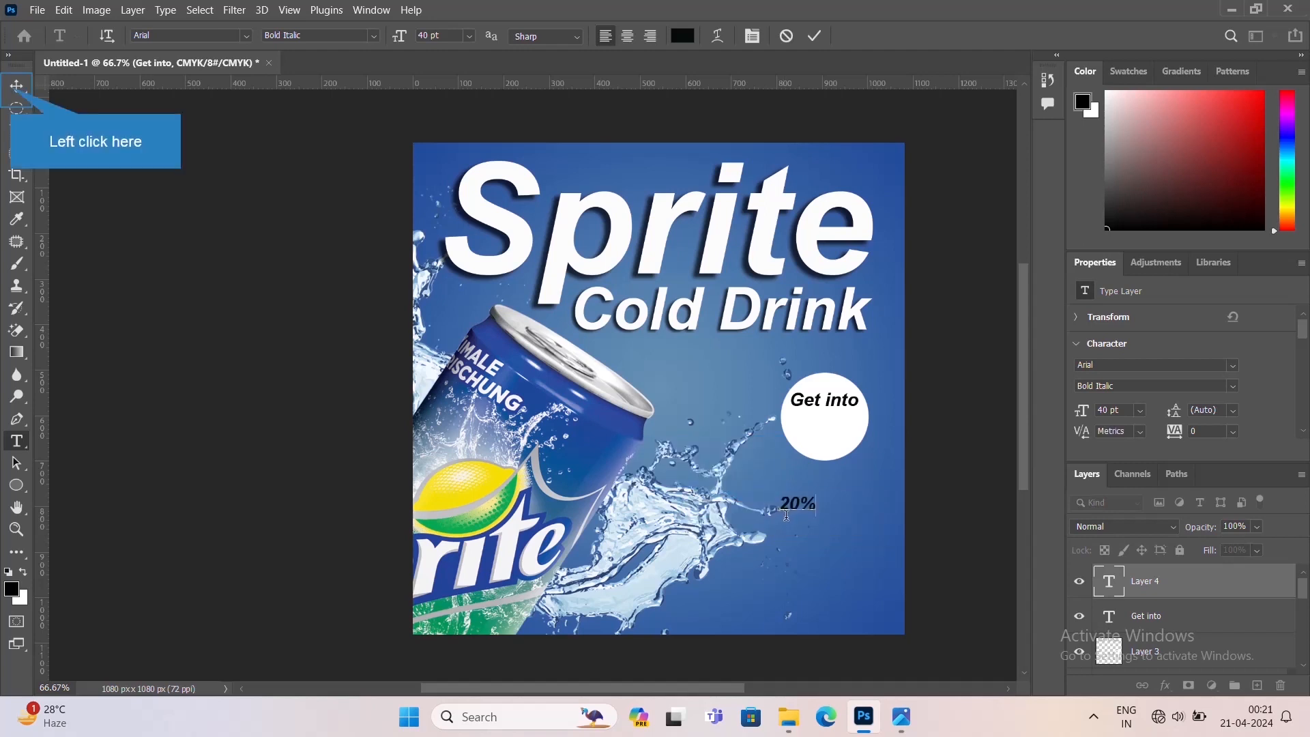
pyautogui.click(17, 85)
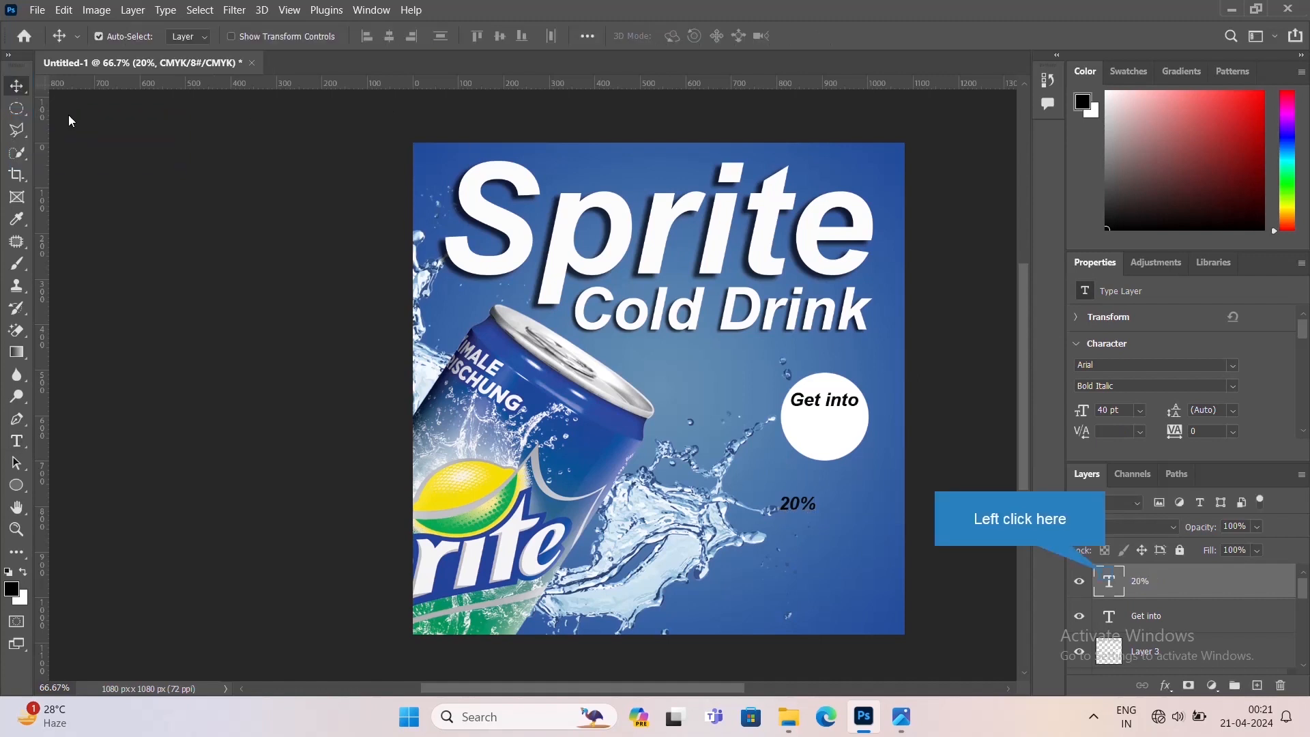
# - Set the 20% text's font size to 60 pt and move it into the white circle below Get into
pyautogui.doubleClick(1108, 583)
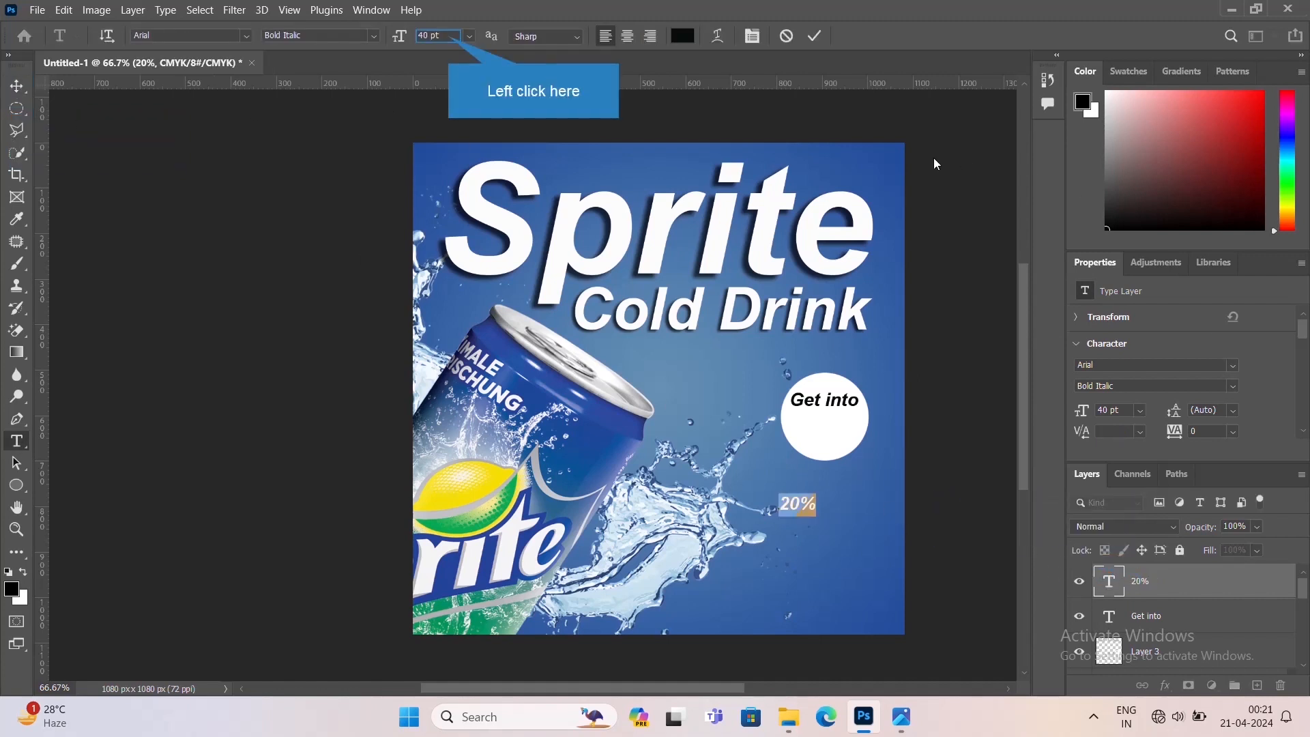
pyautogui.click(430, 38)
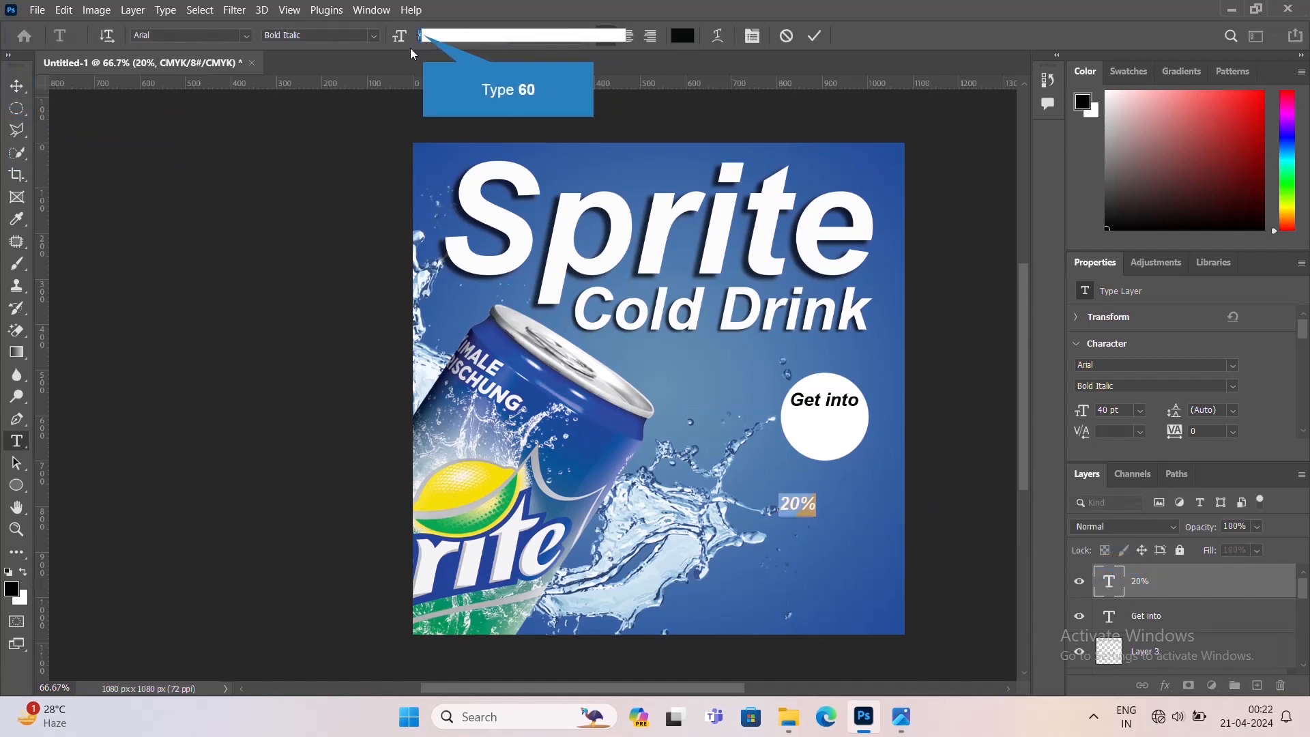
pyautogui.write('60')
pyautogui.press('Return')
pyautogui.click(814, 35)
pyautogui.press('v')
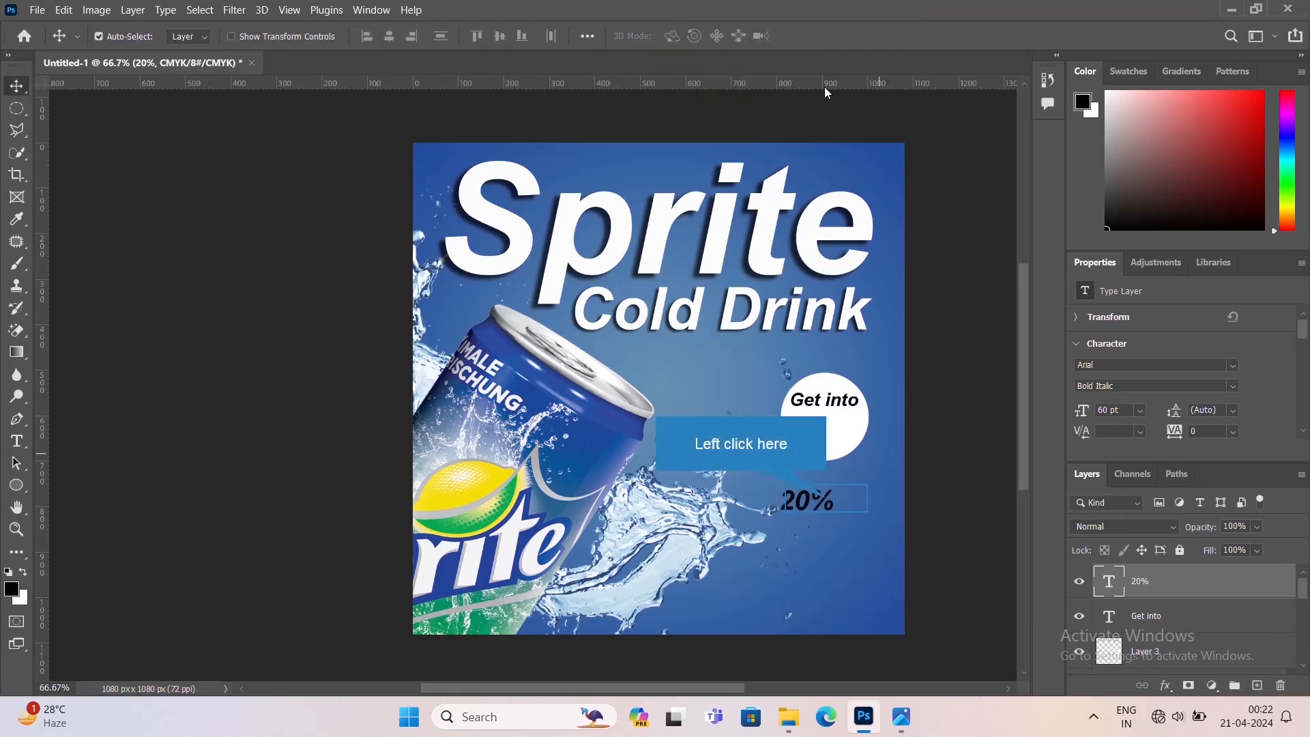
pyautogui.moveTo(831, 503); pyautogui.dragTo(843, 428)
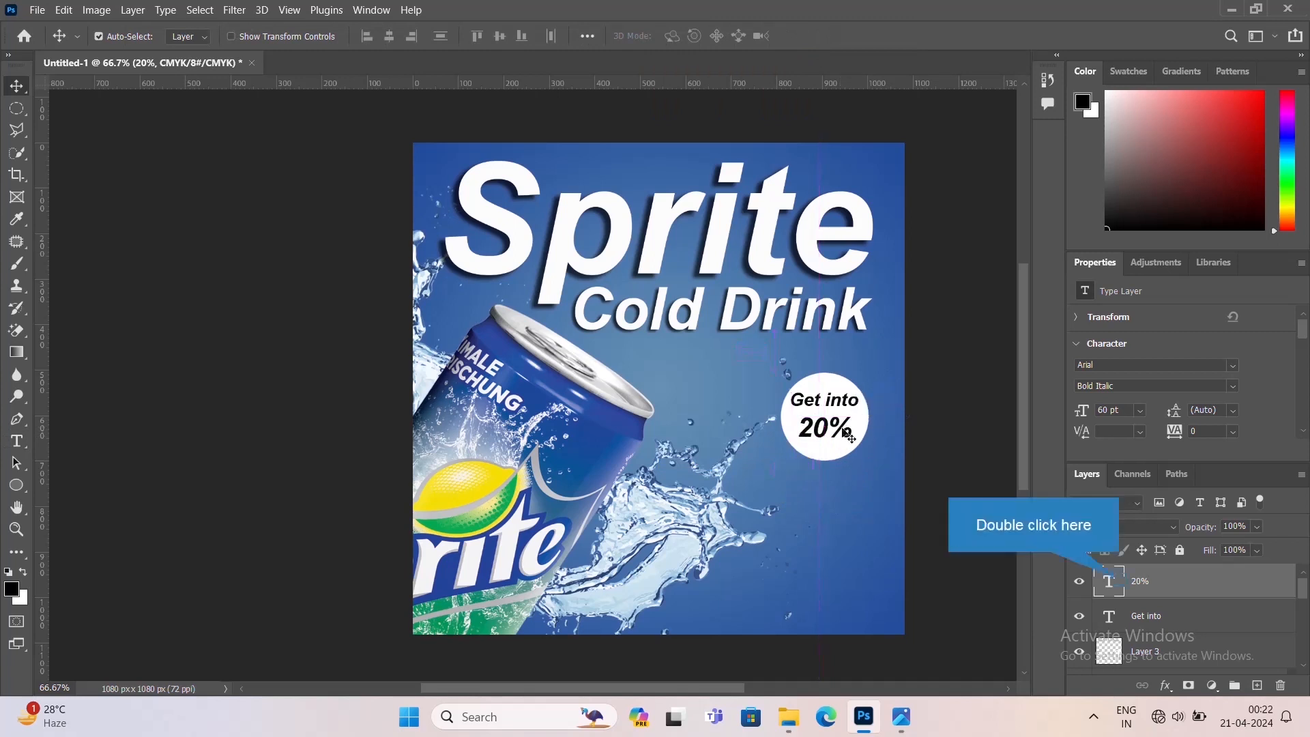
# - Enlarge the 20% text's font size to 70 pt
pyautogui.doubleClick(1120, 582)
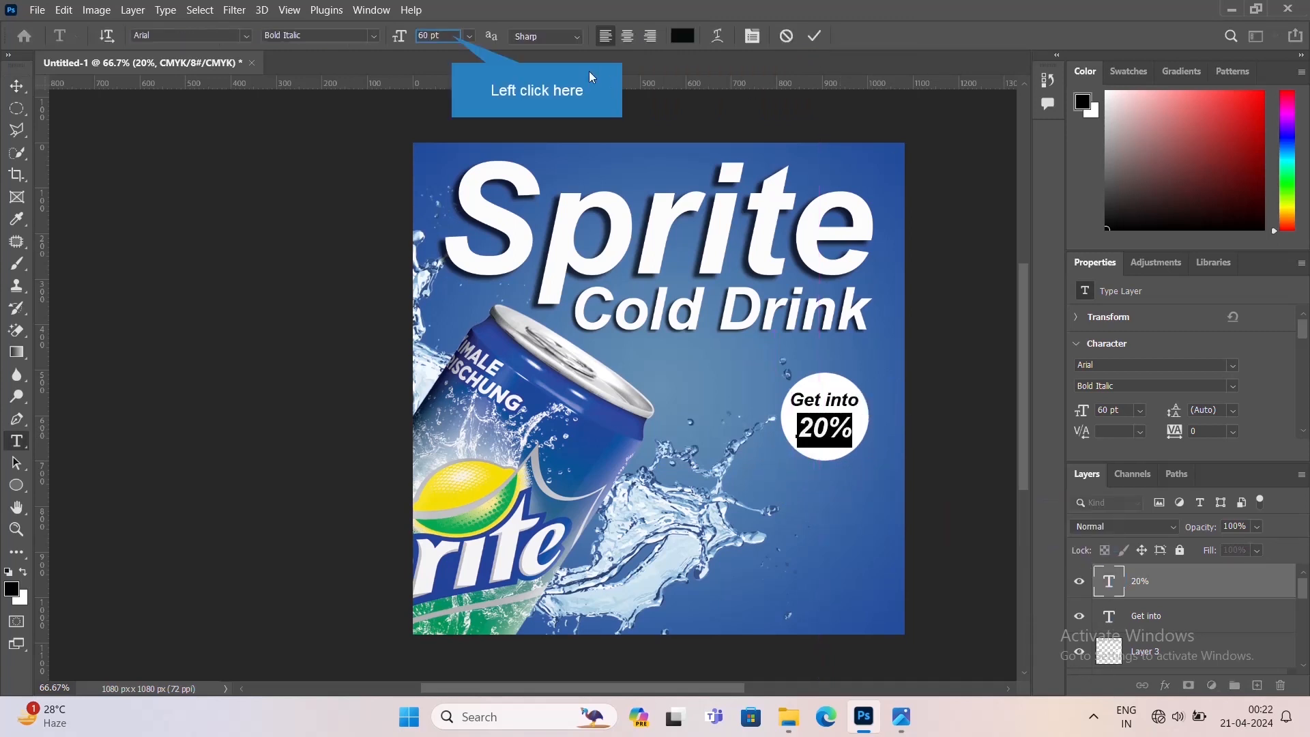
pyautogui.click(442, 35)
pyautogui.write('7')
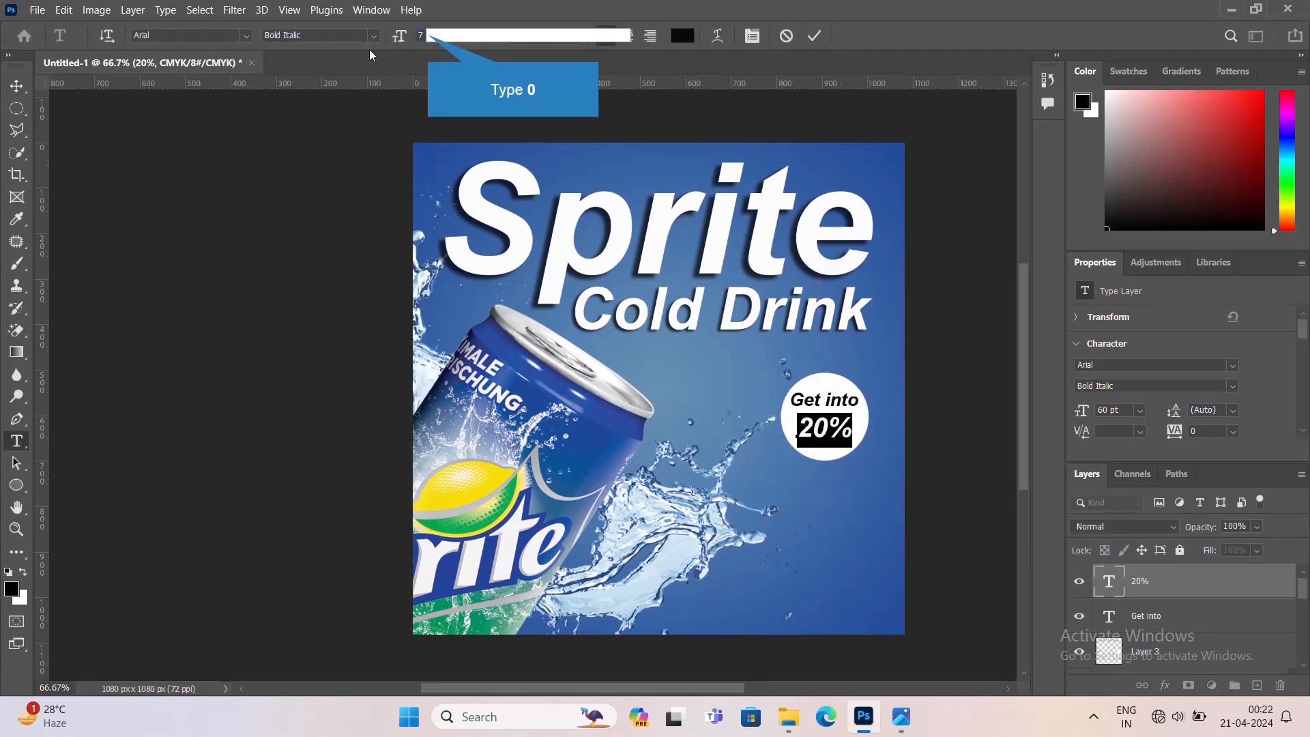
pyautogui.write('0')
pyautogui.press('Return')
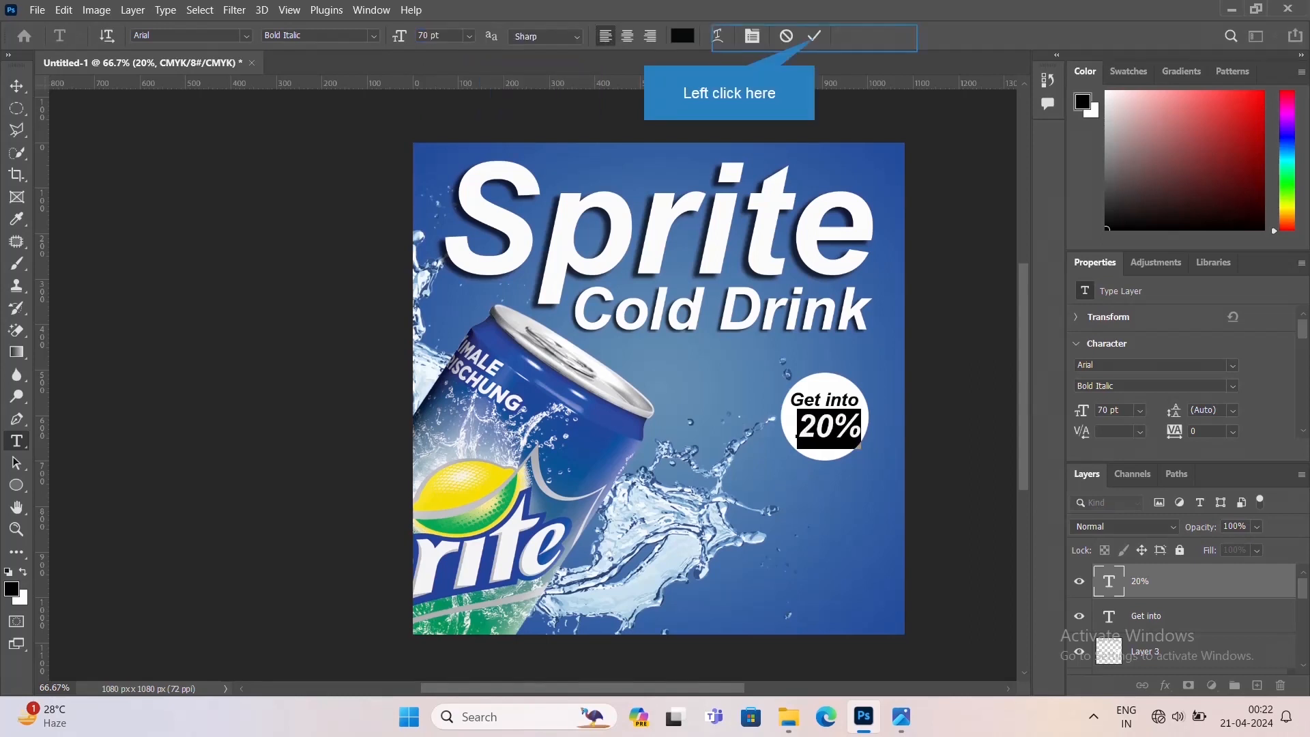
pyautogui.click(814, 35)
pyautogui.press('v')
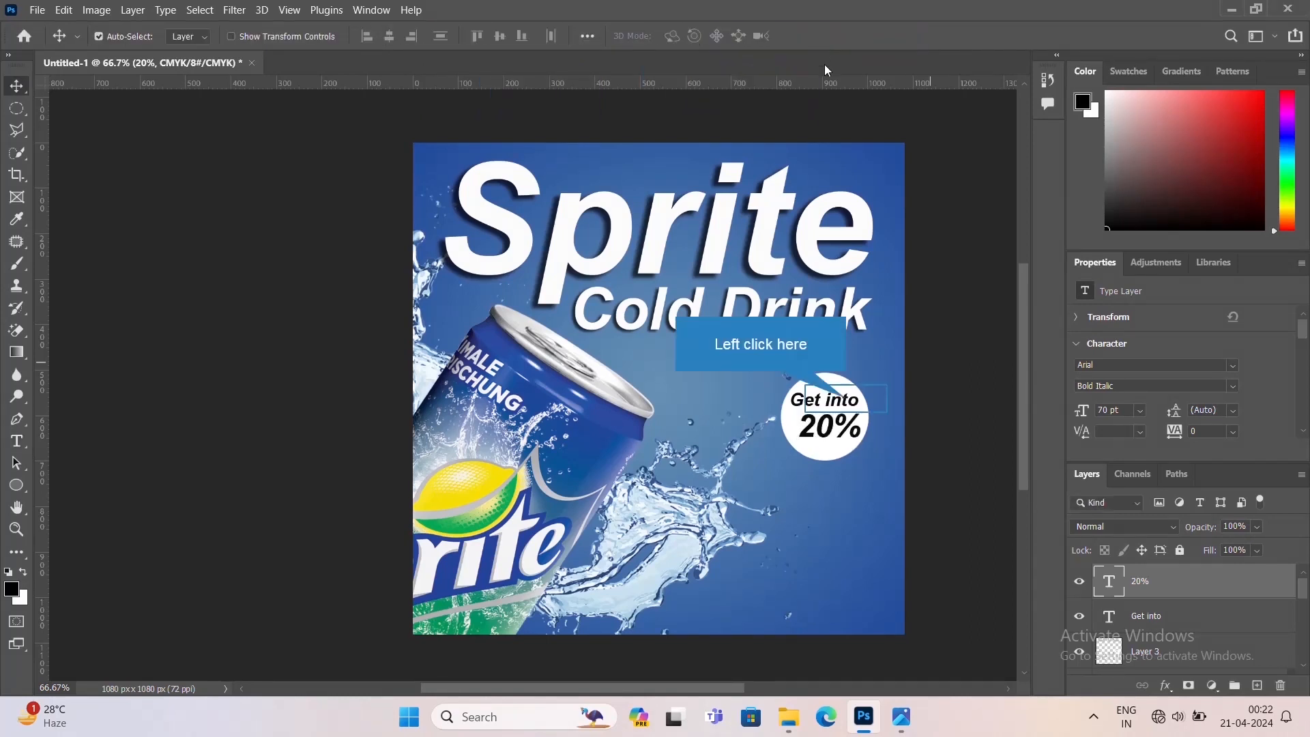
# - Nudge the Get into text slightly higher inside the white circle
pyautogui.click(853, 407)
pyautogui.press('Up')
pyautogui.press('Up')
pyautogui.press('Up')
pyautogui.press('Up')
pyautogui.press('Up')
pyautogui.press('Up')
pyautogui.press('Up')
pyautogui.press('Up')
pyautogui.press('Up')
pyautogui.press('Up')
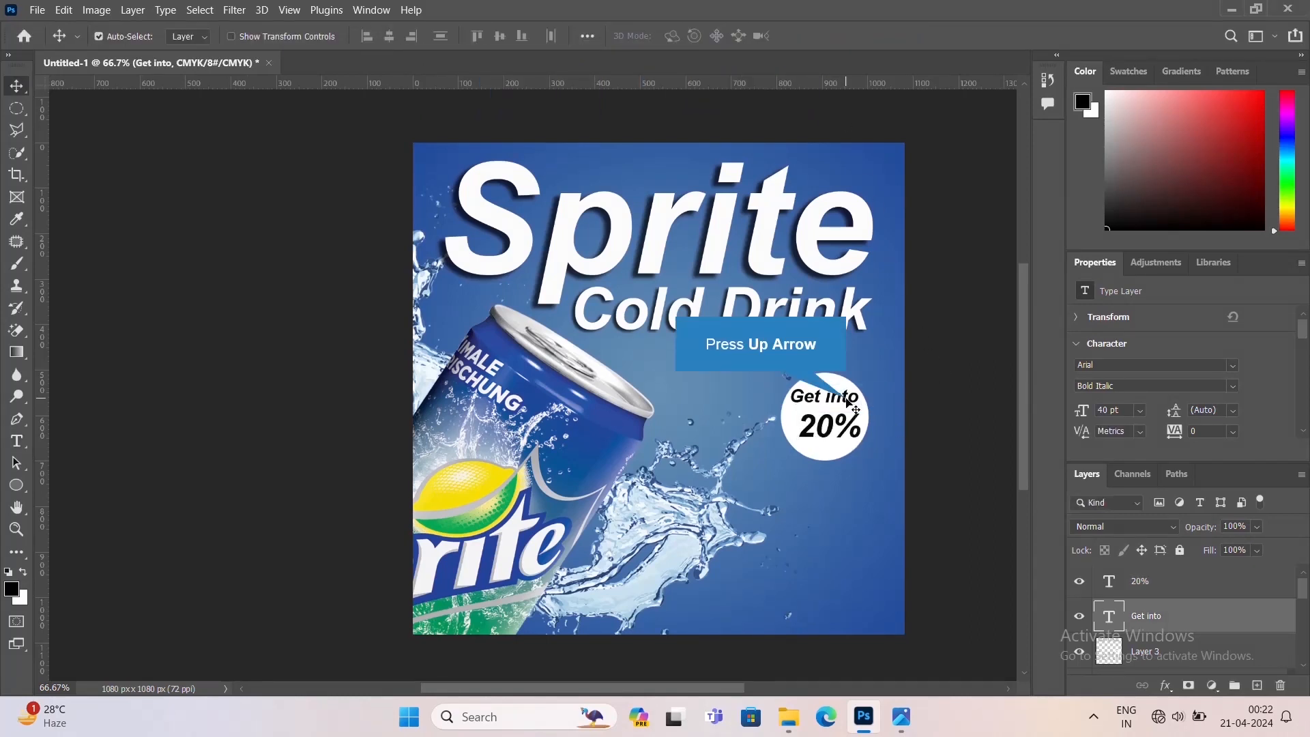
pyautogui.press('Down')
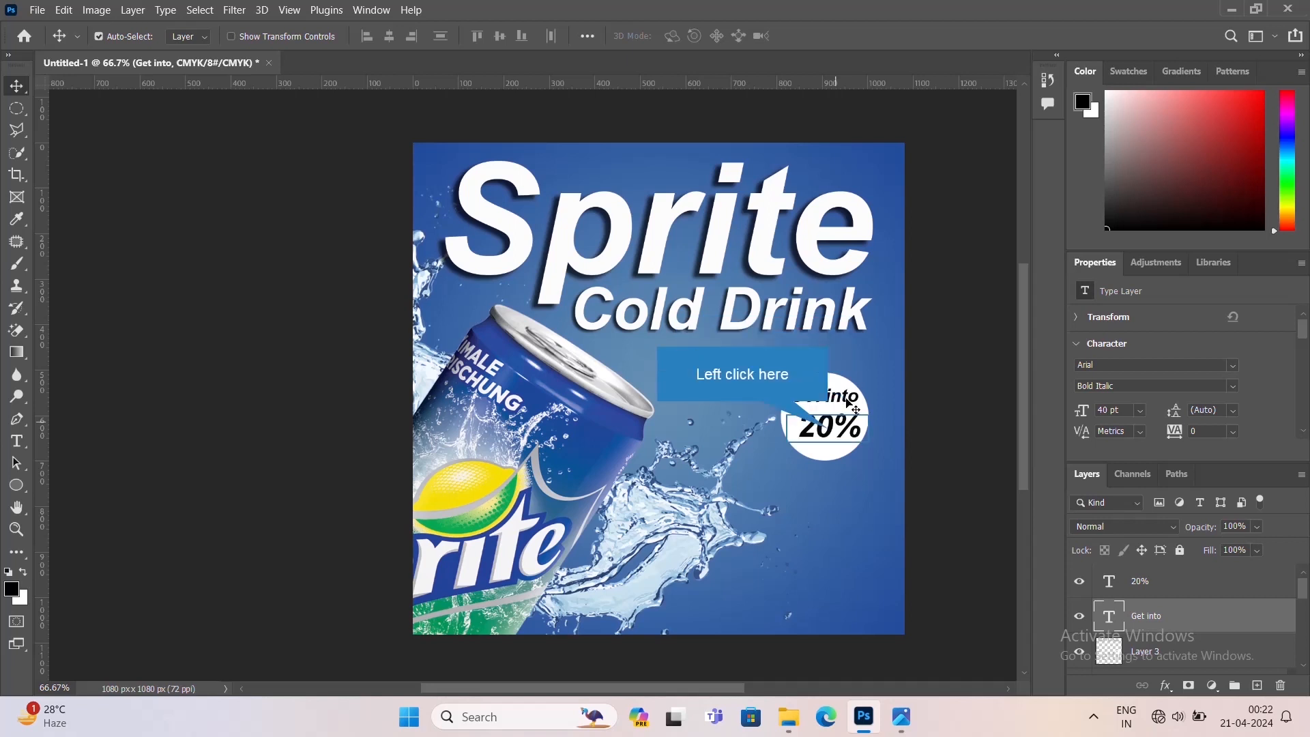
# - Nudge the 20% text left and slightly up so it sits centered in the white circle beneath Get into
pyautogui.click(834, 435)
pyautogui.press('Up')
pyautogui.press('Up')
pyautogui.press('Up')
pyautogui.press('Up')
pyautogui.press('Up')
pyautogui.press('Left')
pyautogui.press('Left')
pyautogui.press('Left')
pyautogui.press('Left')
pyautogui.press('Left')
pyautogui.press('Left')
pyautogui.press('Left')
pyautogui.press('Left')
pyautogui.press('Left')
pyautogui.press('Left')
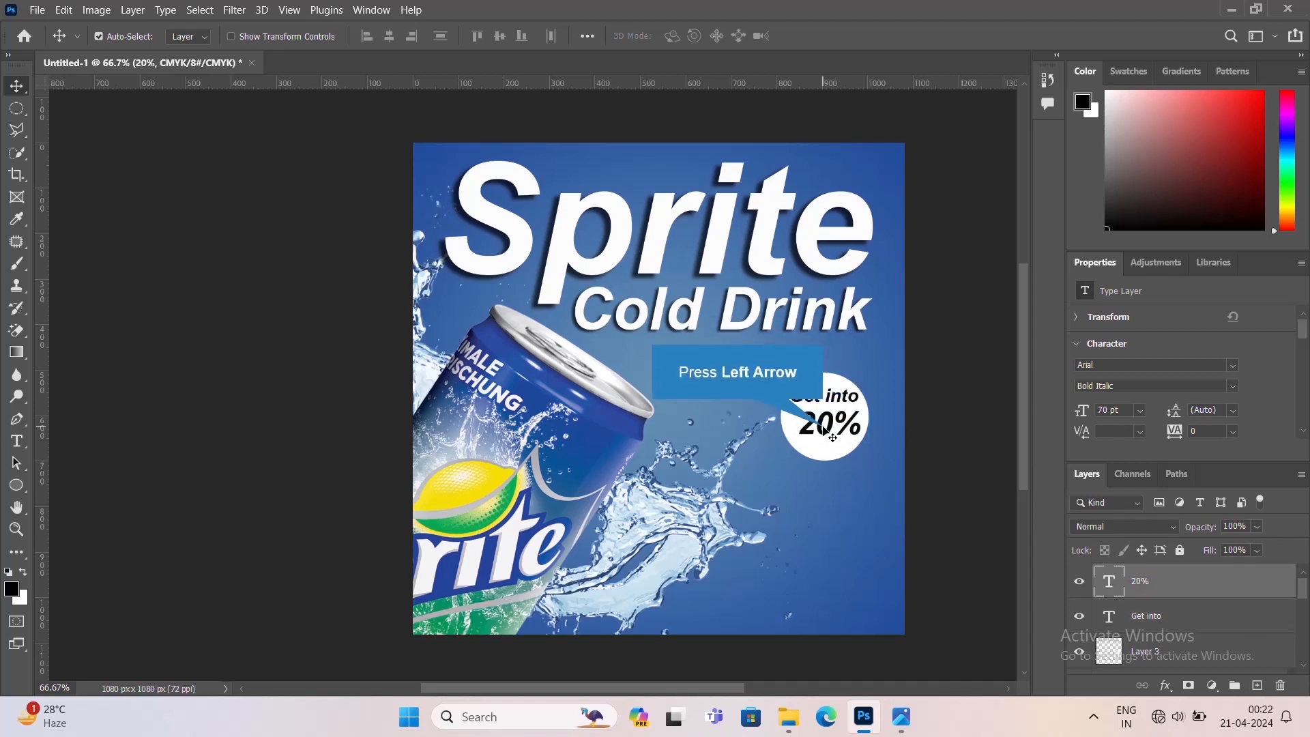
pyautogui.press('Up')
pyautogui.press('Up')
pyautogui.press('Up')
pyautogui.press('Up')
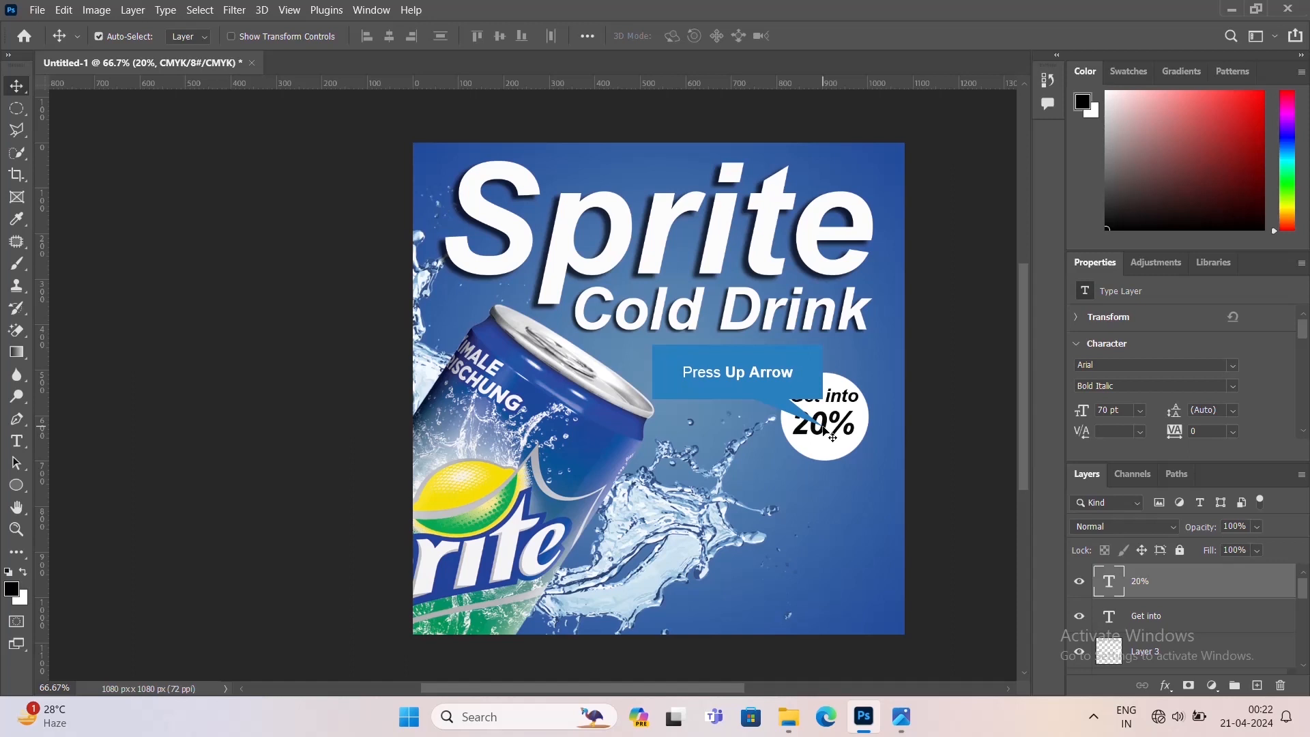
# - Reduce the Get into text's font size to 35 pt
pyautogui.click(859, 401)
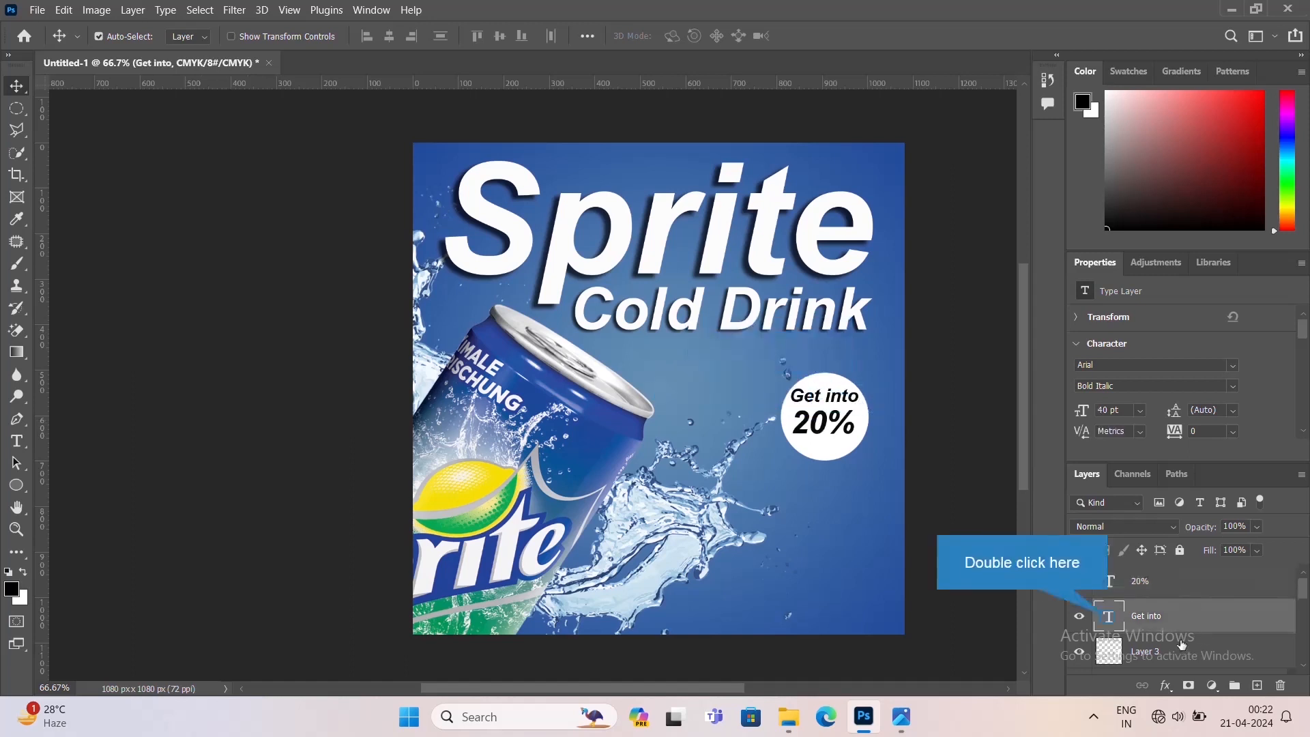
pyautogui.doubleClick(1110, 617)
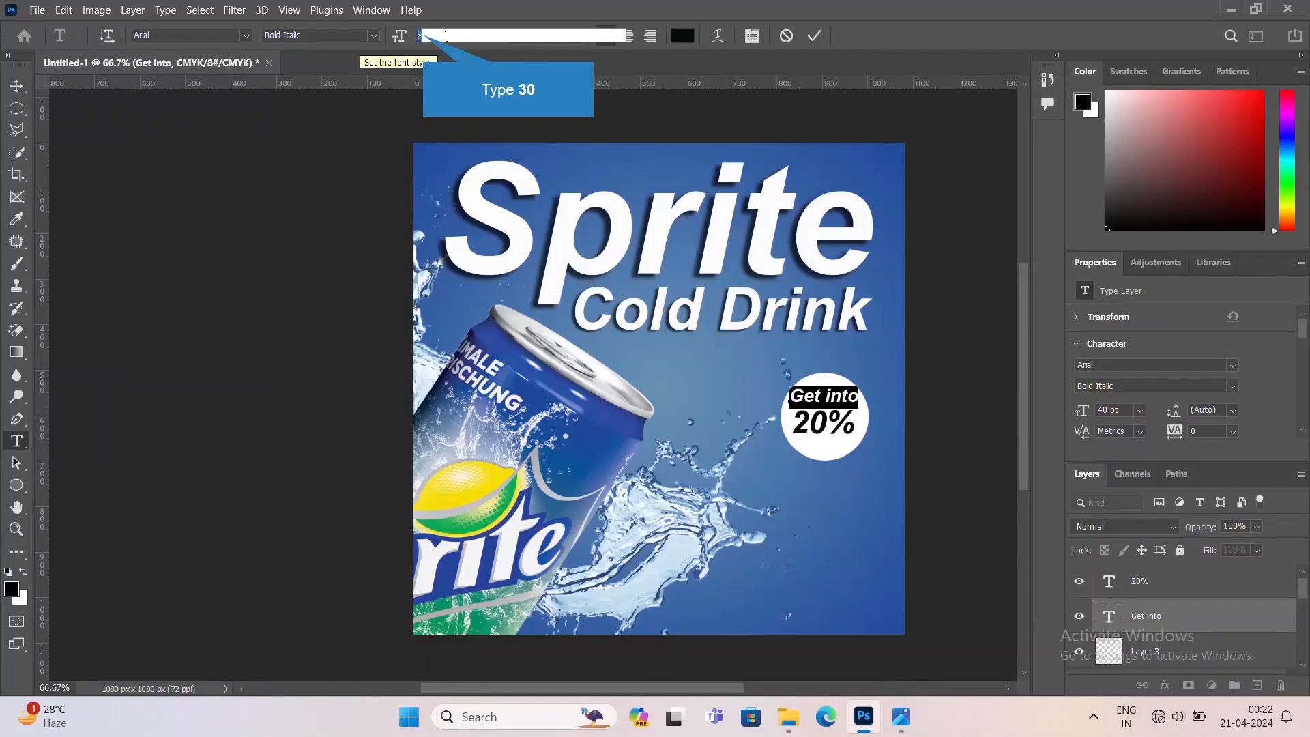
pyautogui.write('30')
pyautogui.press('Return')
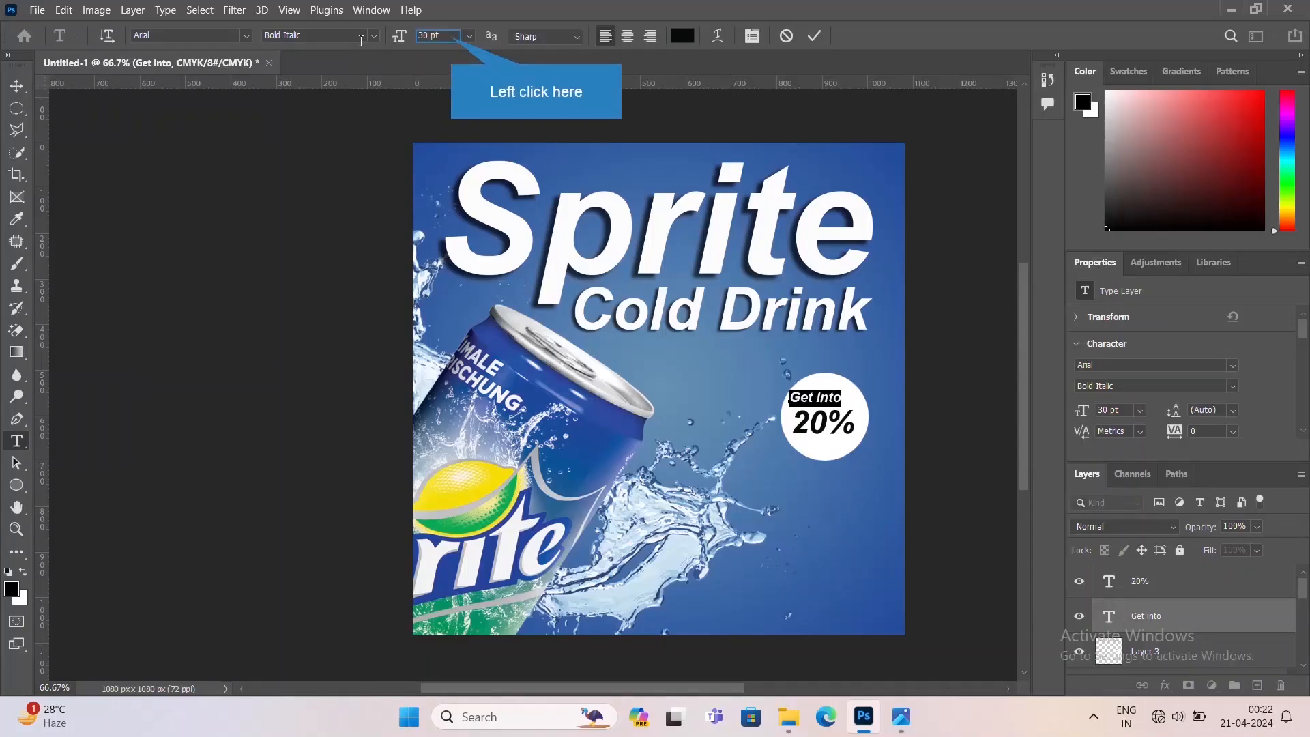
pyautogui.click(454, 43)
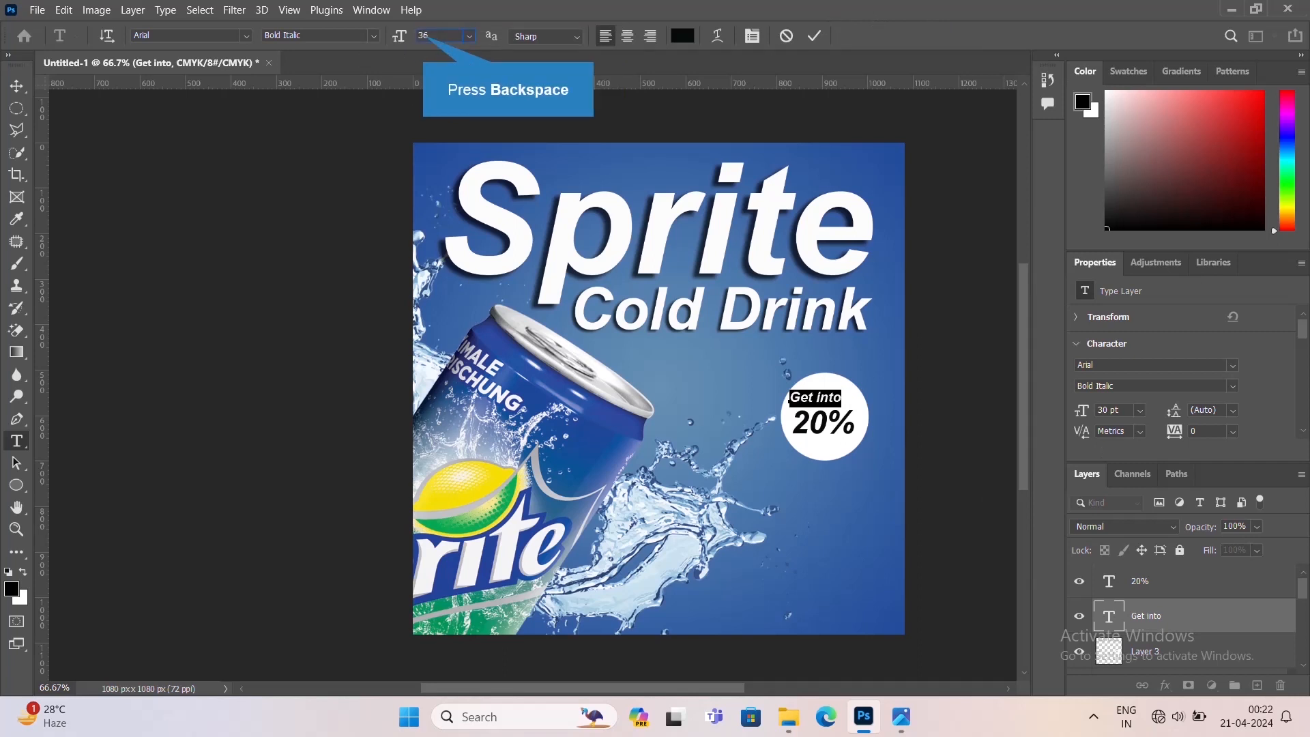
pyautogui.press('BackSpace')
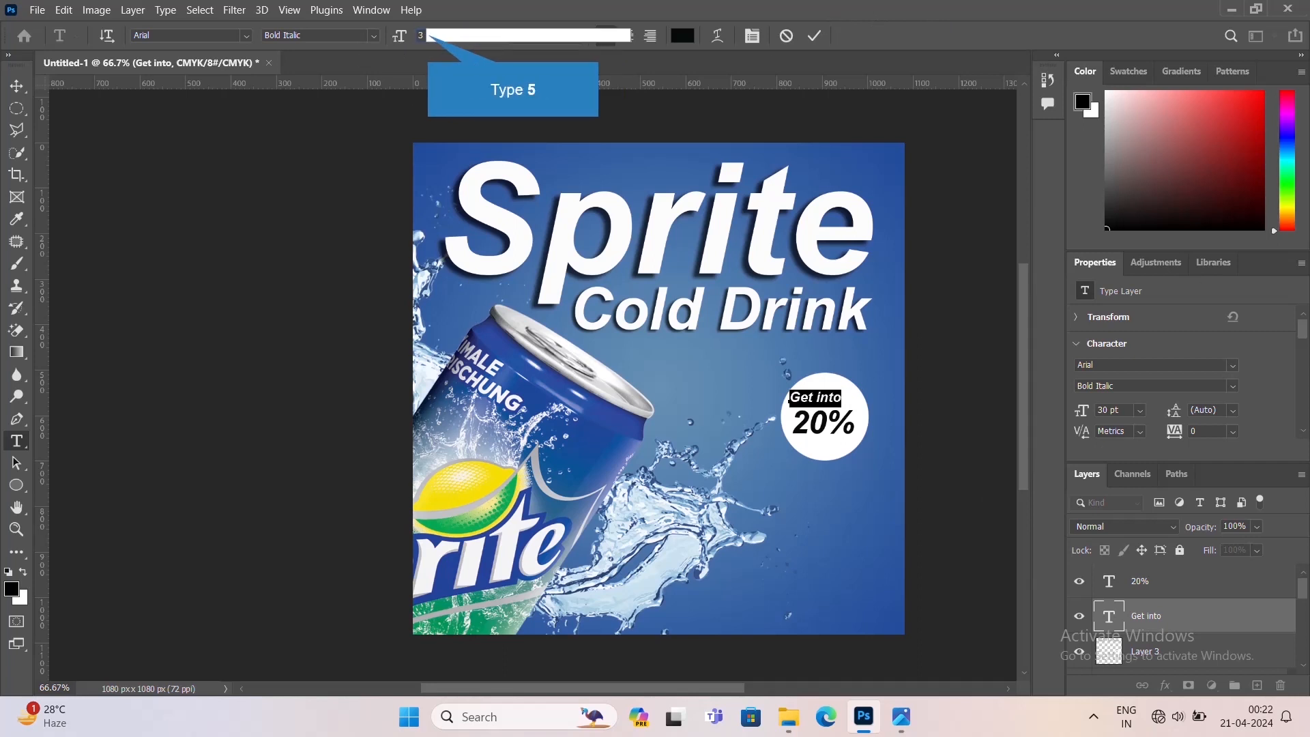
pyautogui.write('5')
pyautogui.press('Return')
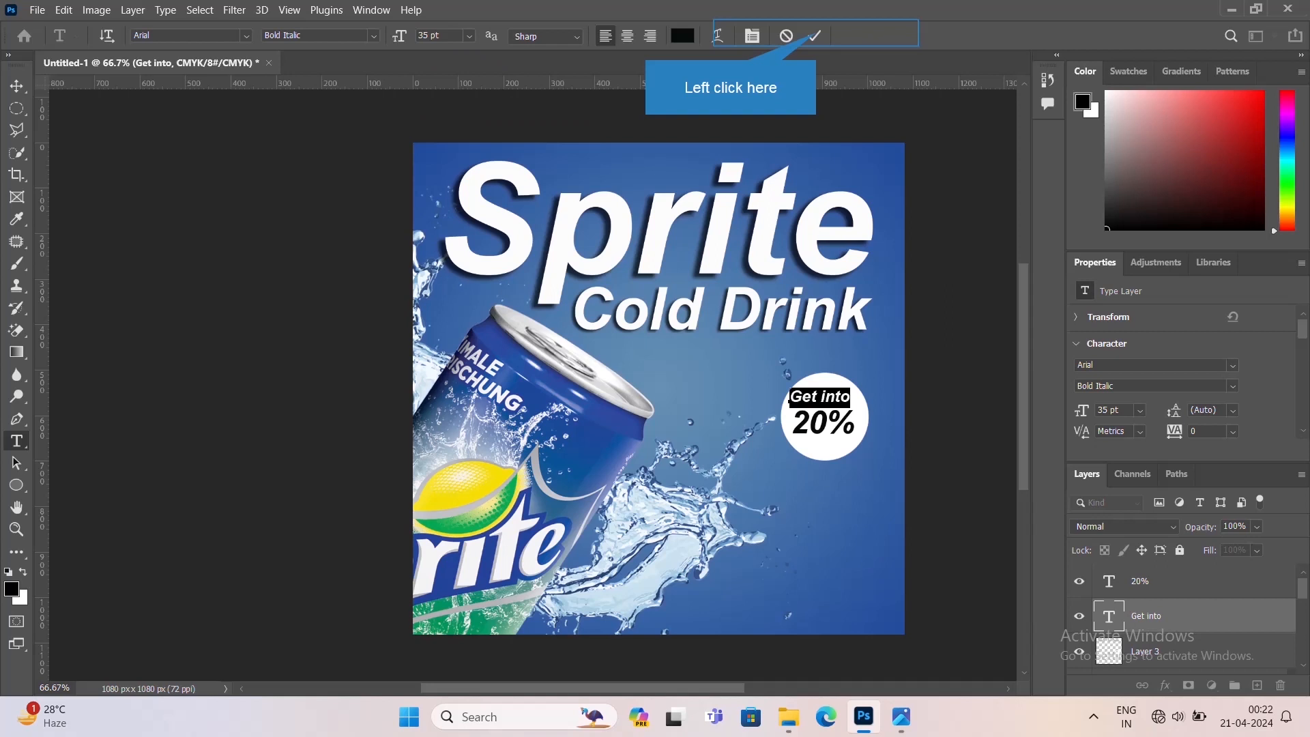
pyautogui.click(814, 35)
# - Nudge the Get into text slightly up and right and the 20% text slightly up inside the white circle
pyautogui.press('Up')
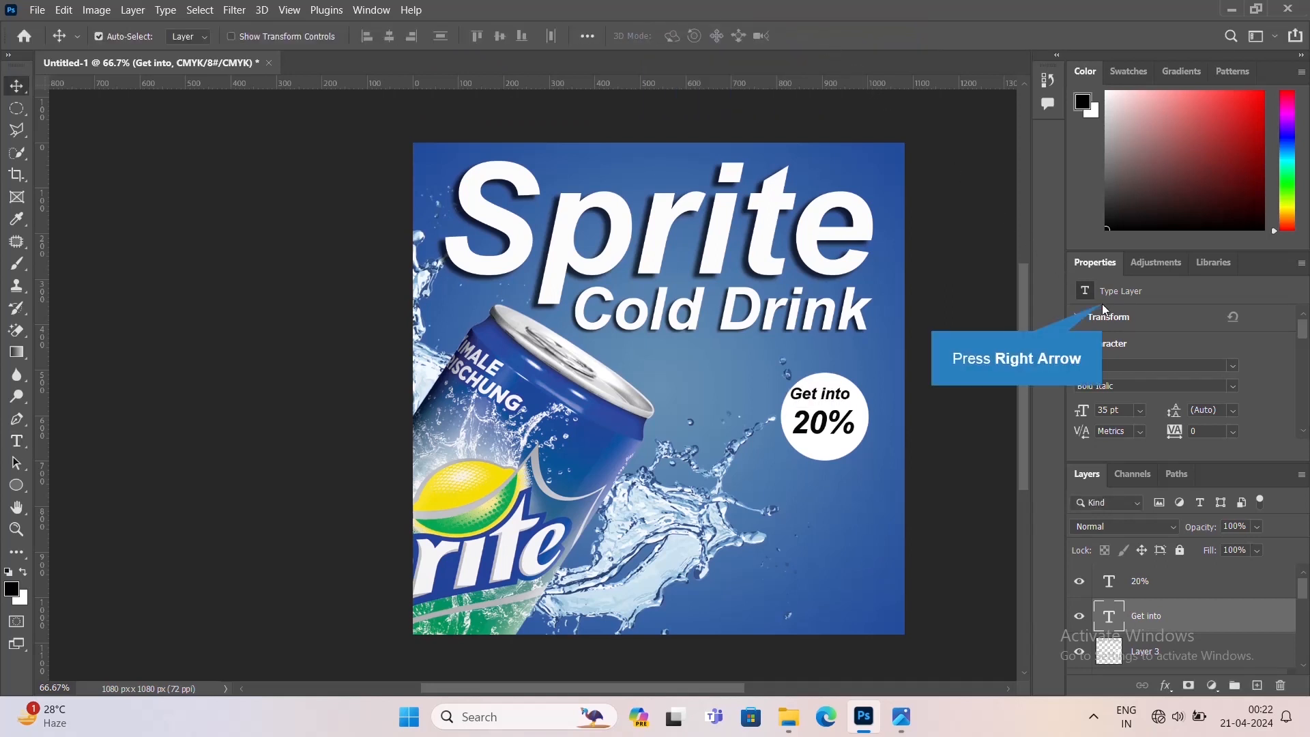
pyautogui.press('Right')
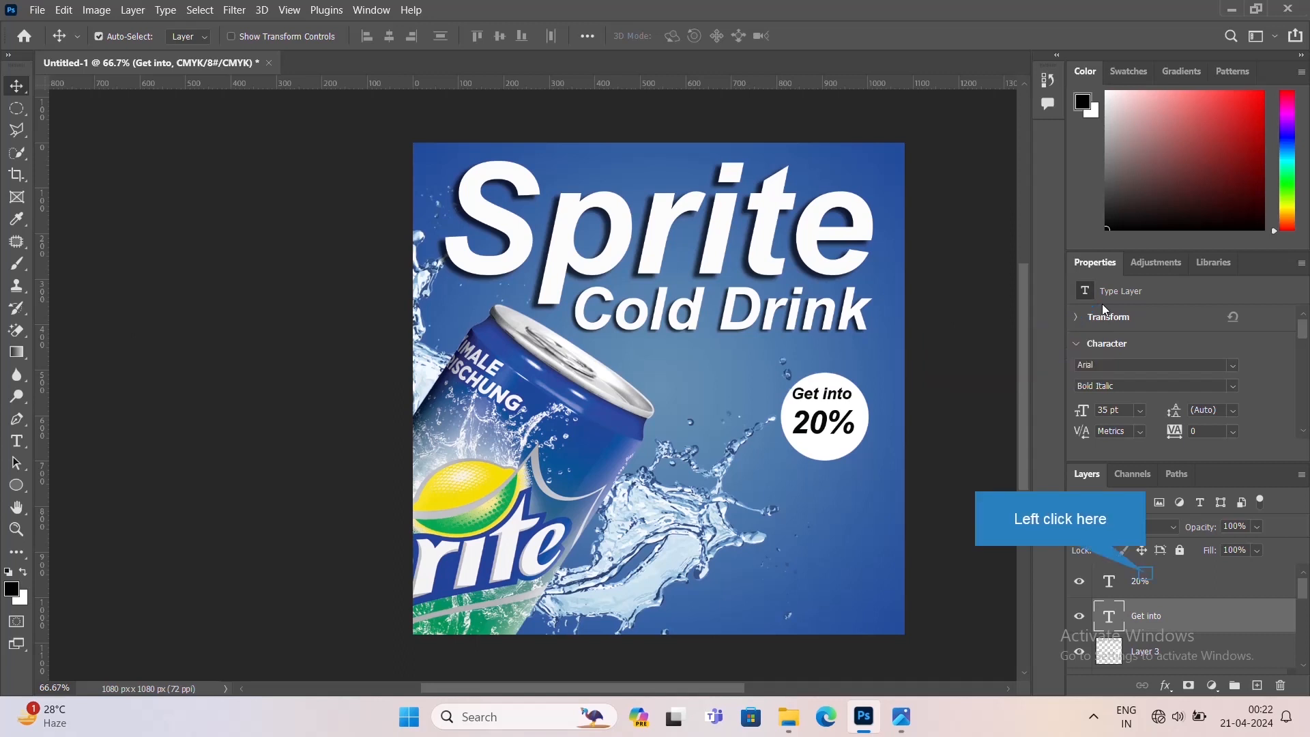
pyautogui.click(1145, 580)
pyautogui.press('Up')
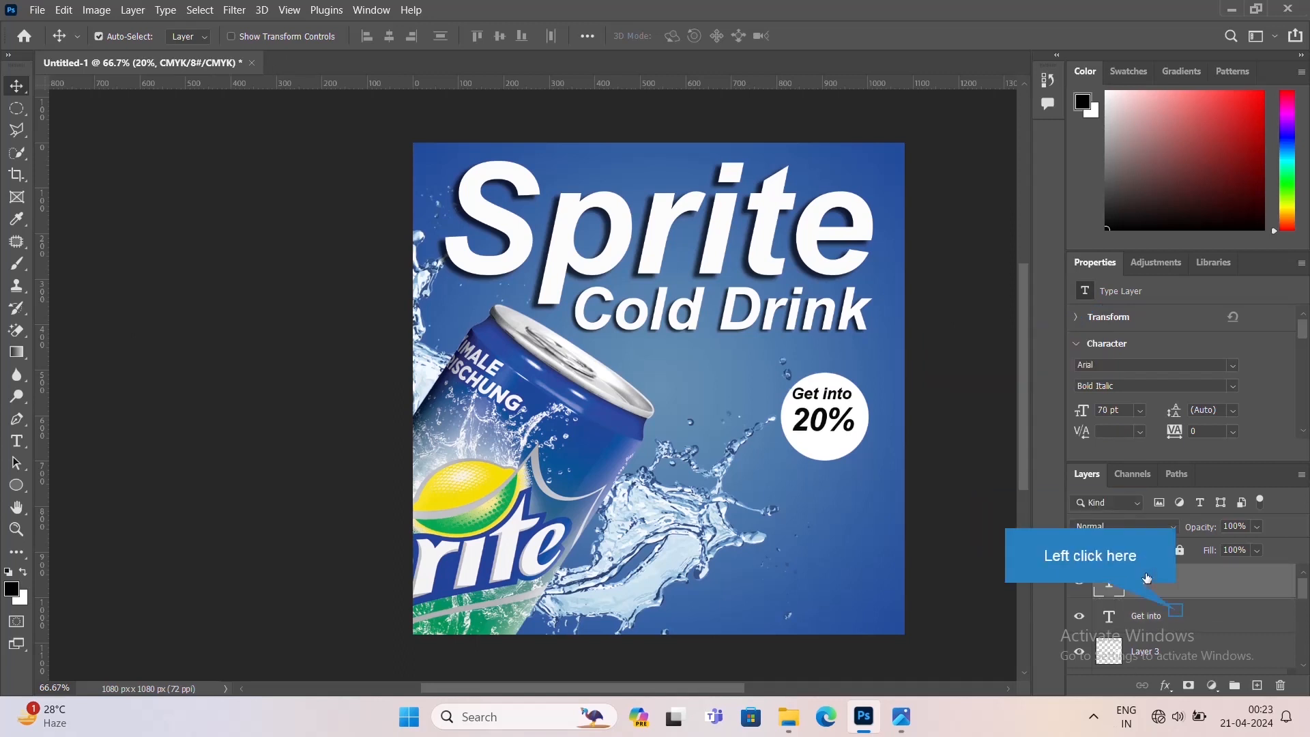
pyautogui.click(1177, 615)
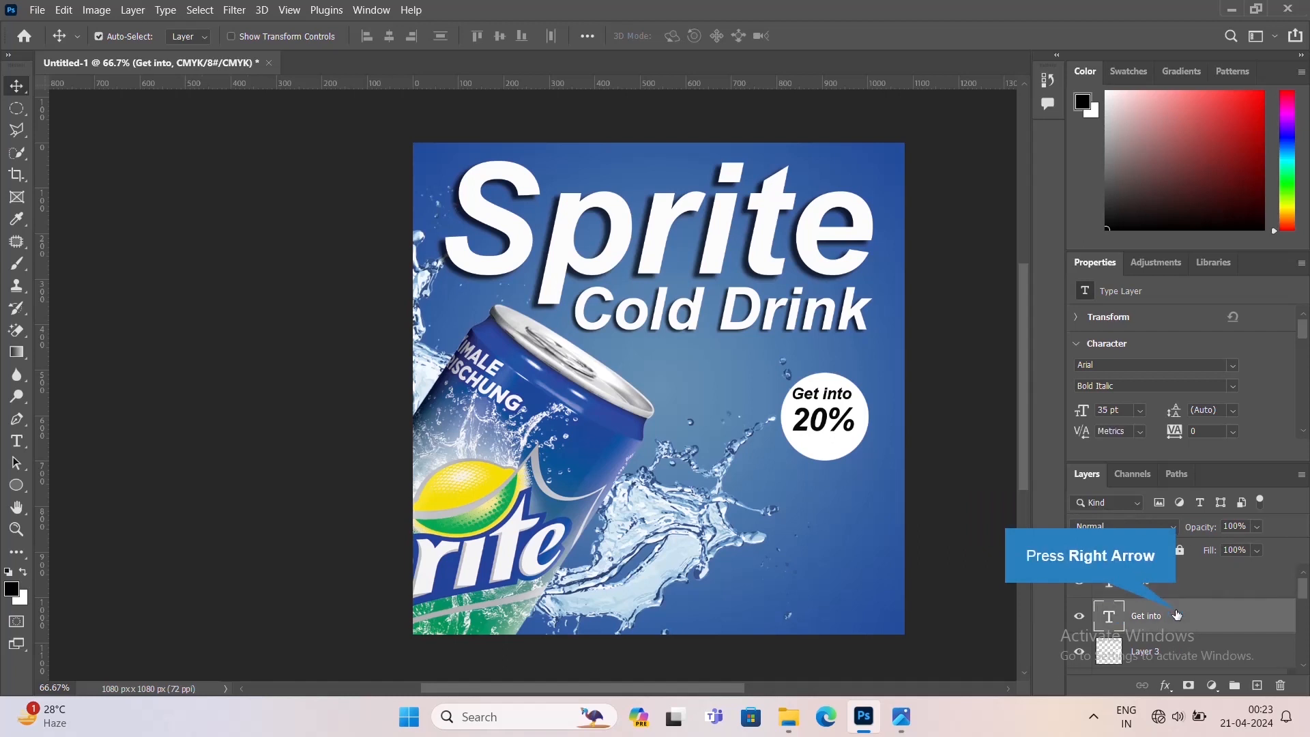
pyautogui.press('Right')
pyautogui.press('Right')
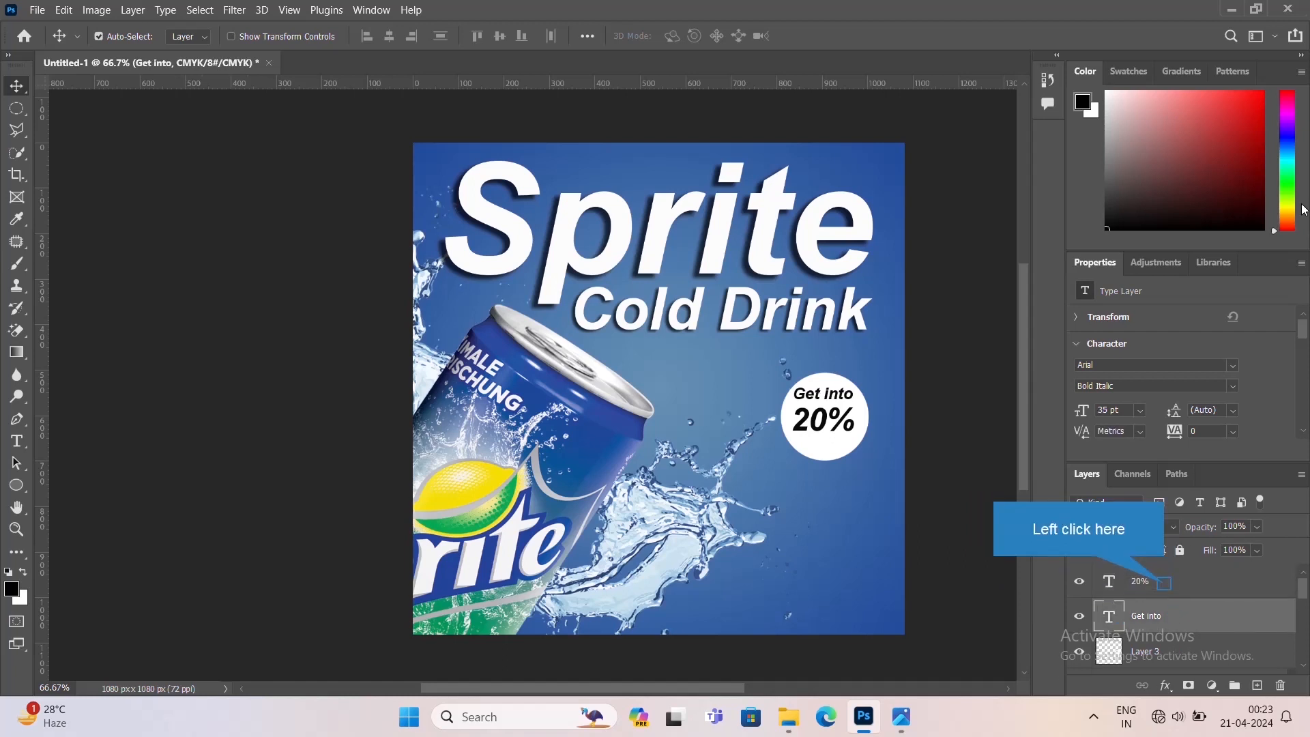
# - Add a separate 70 pt text layer reading off and move it into the white circle beneath 20%
pyautogui.click(1169, 585)
pyautogui.click(16, 441)
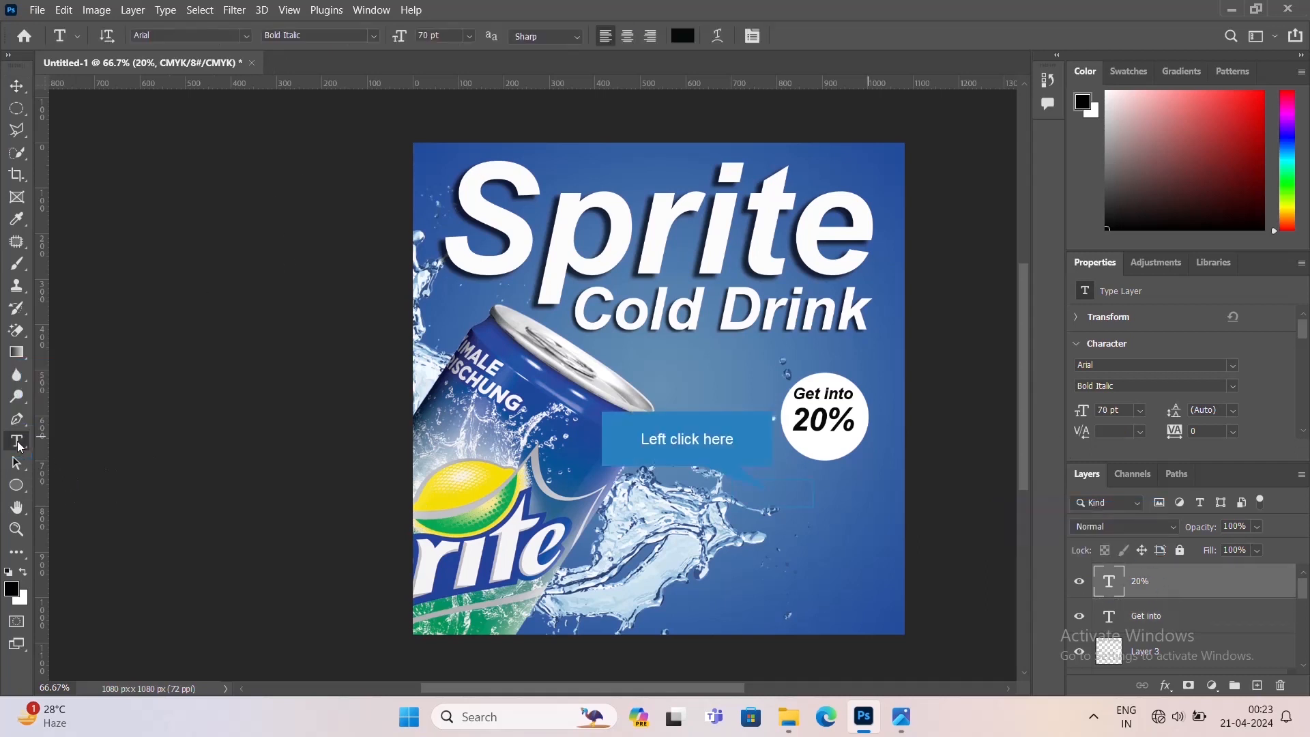
pyautogui.click(775, 490)
pyautogui.write('off')
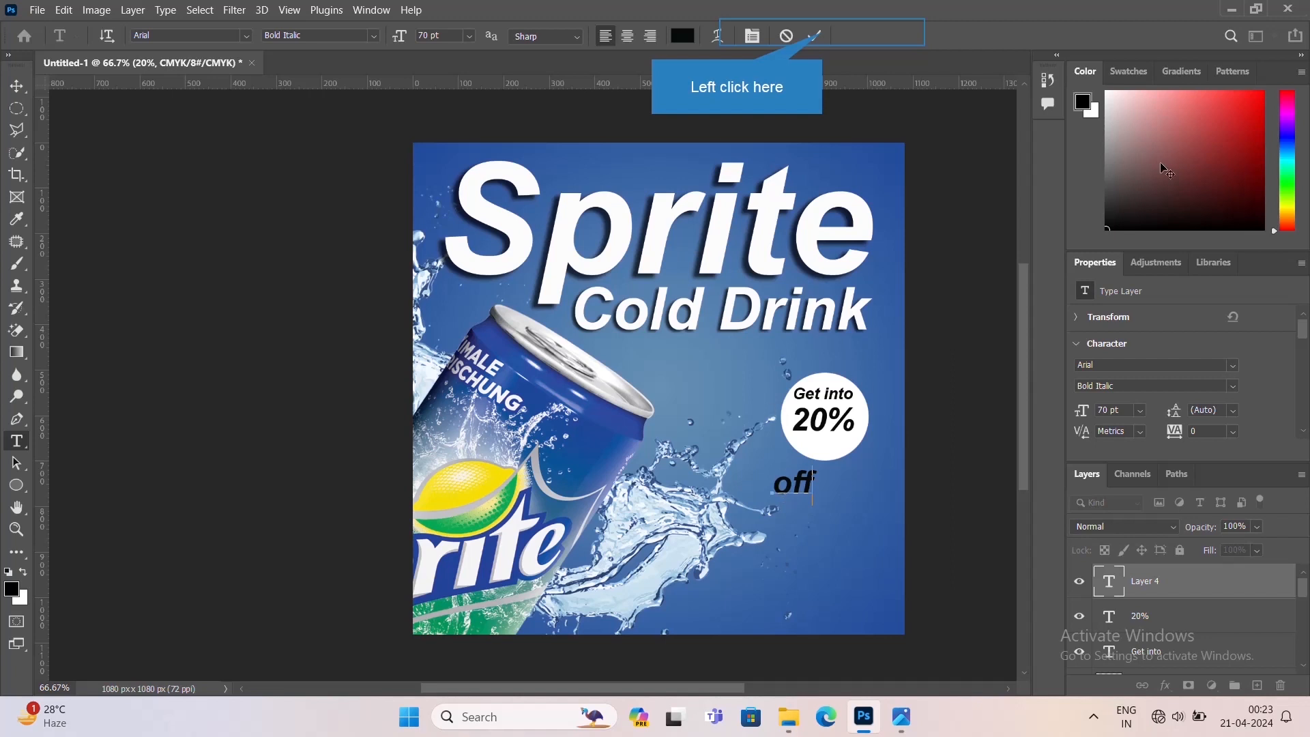
pyautogui.click(816, 36)
pyautogui.click(21, 89)
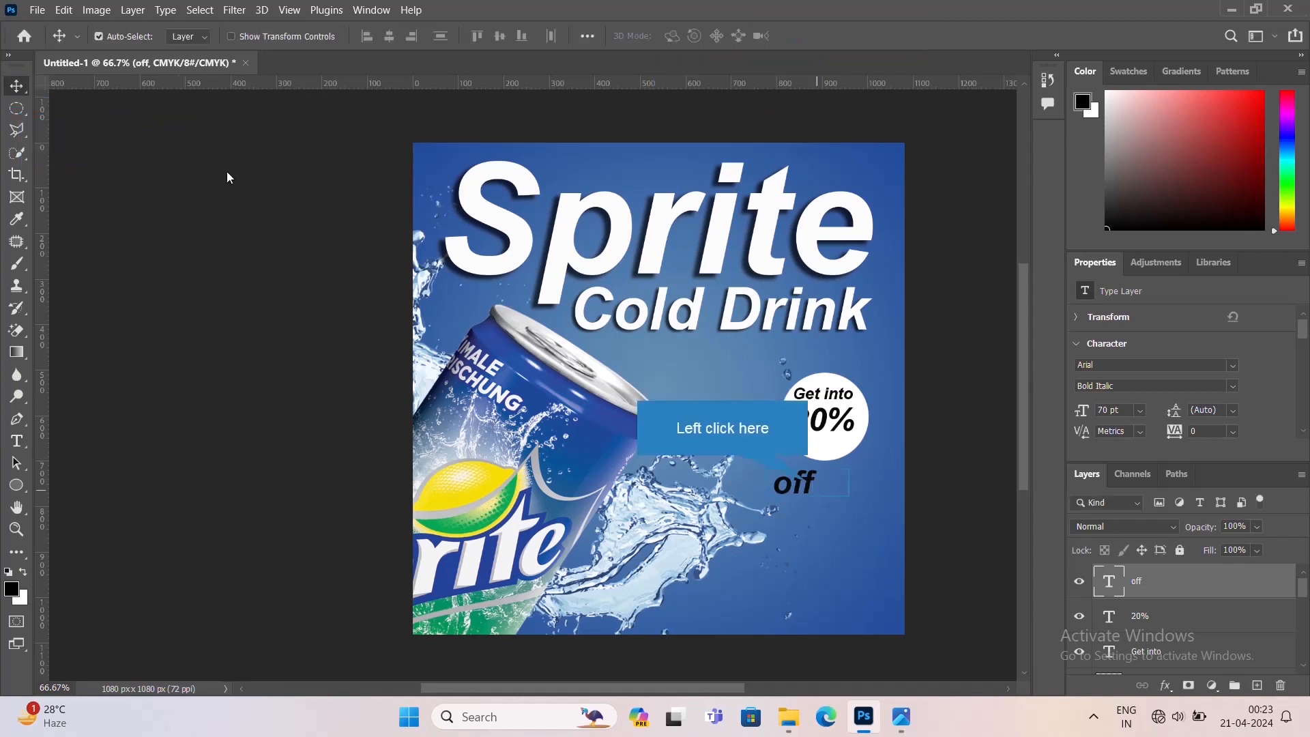
pyautogui.moveTo(812, 488); pyautogui.dragTo(849, 447)
# - Set the off text's font size to 50 pt and move it about 46 px right and 15 px up, beneath the percent sign
pyautogui.press('ctrl+KP_Add')
pyautogui.click(849, 447)
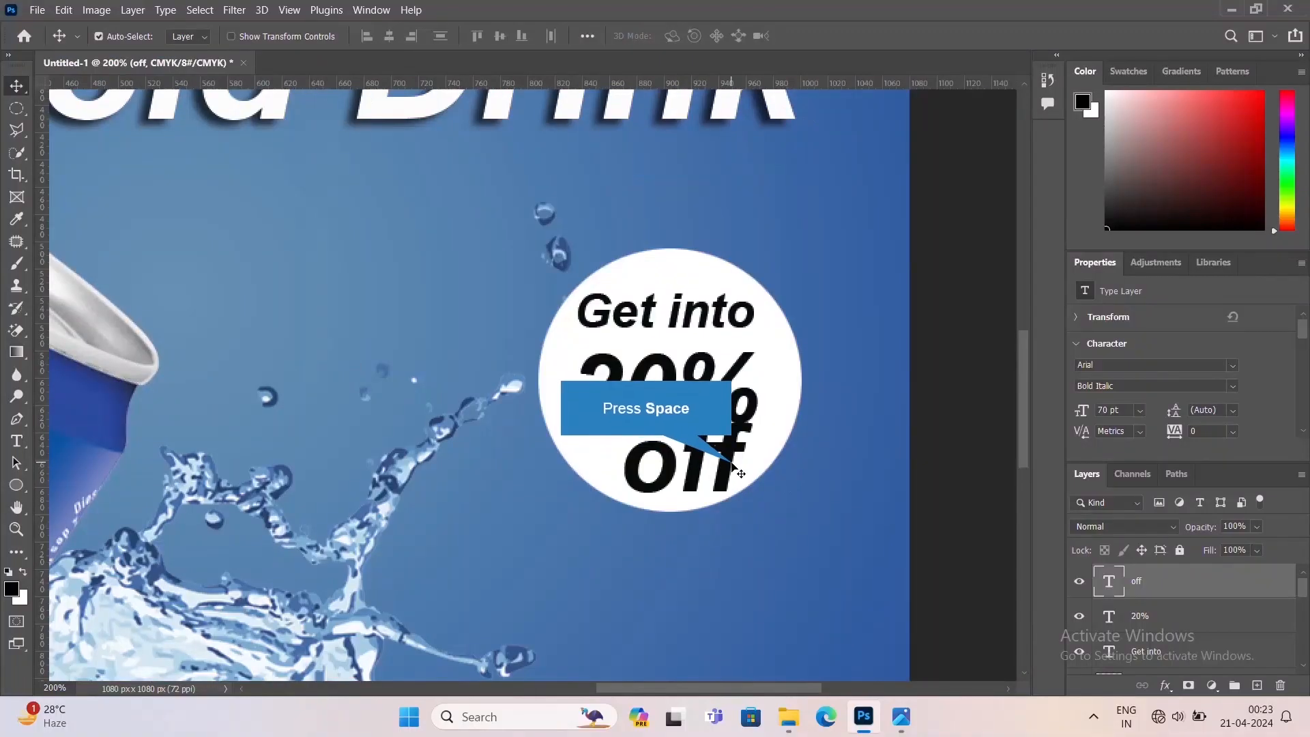
pyautogui.press('space')
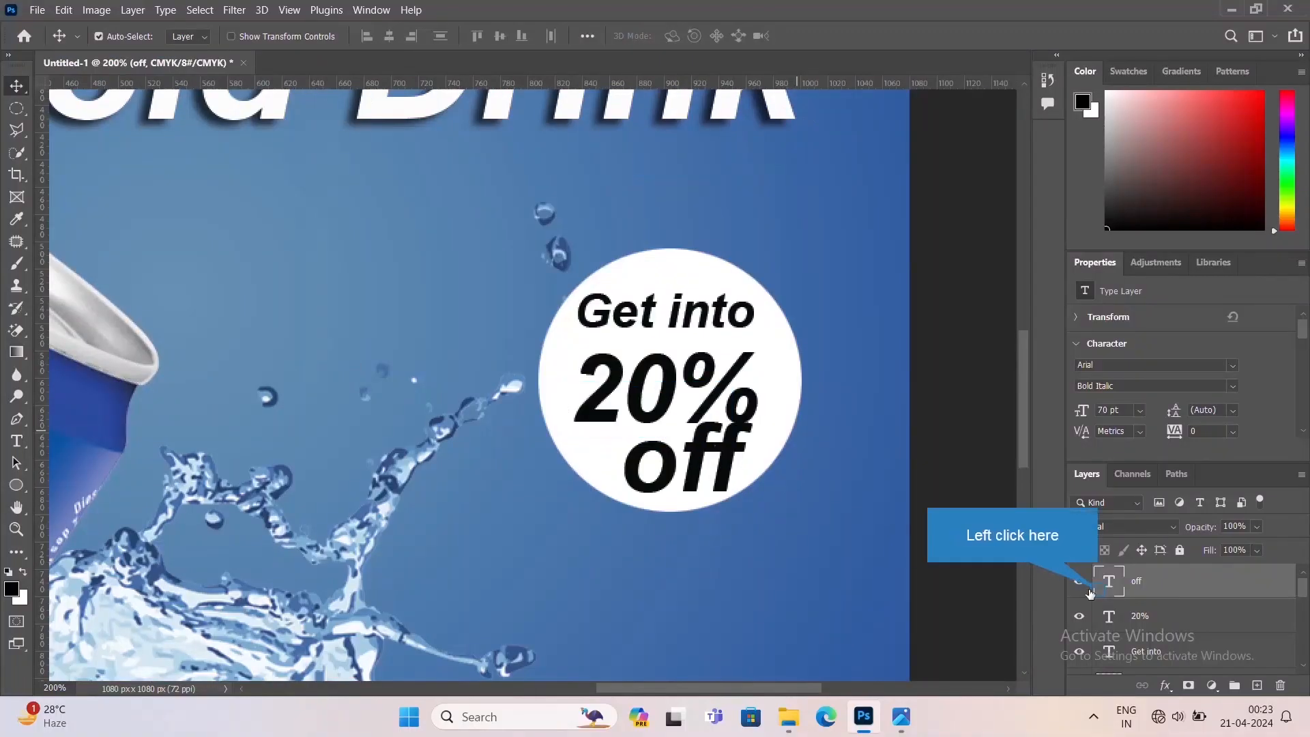
pyautogui.click(1097, 591)
pyautogui.doubleClick(1104, 582)
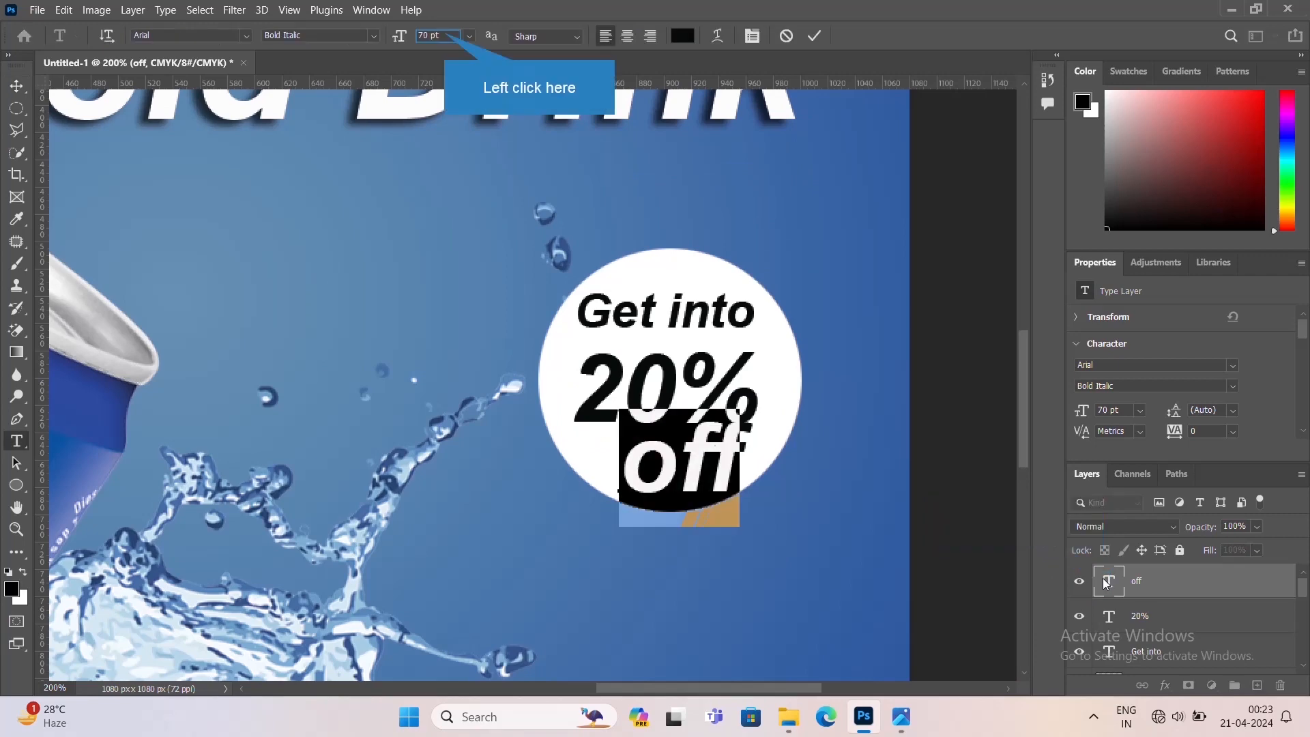
pyautogui.click(431, 35)
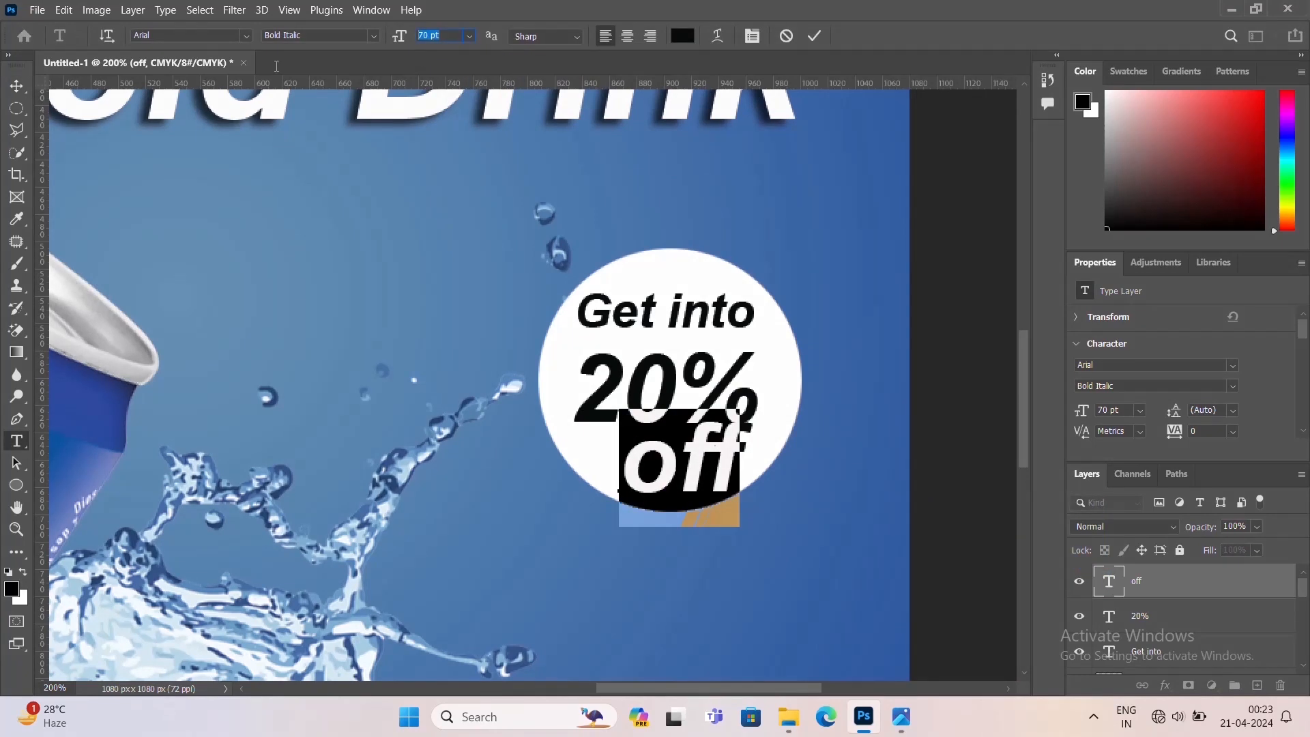
pyautogui.write('50')
pyautogui.press('Return')
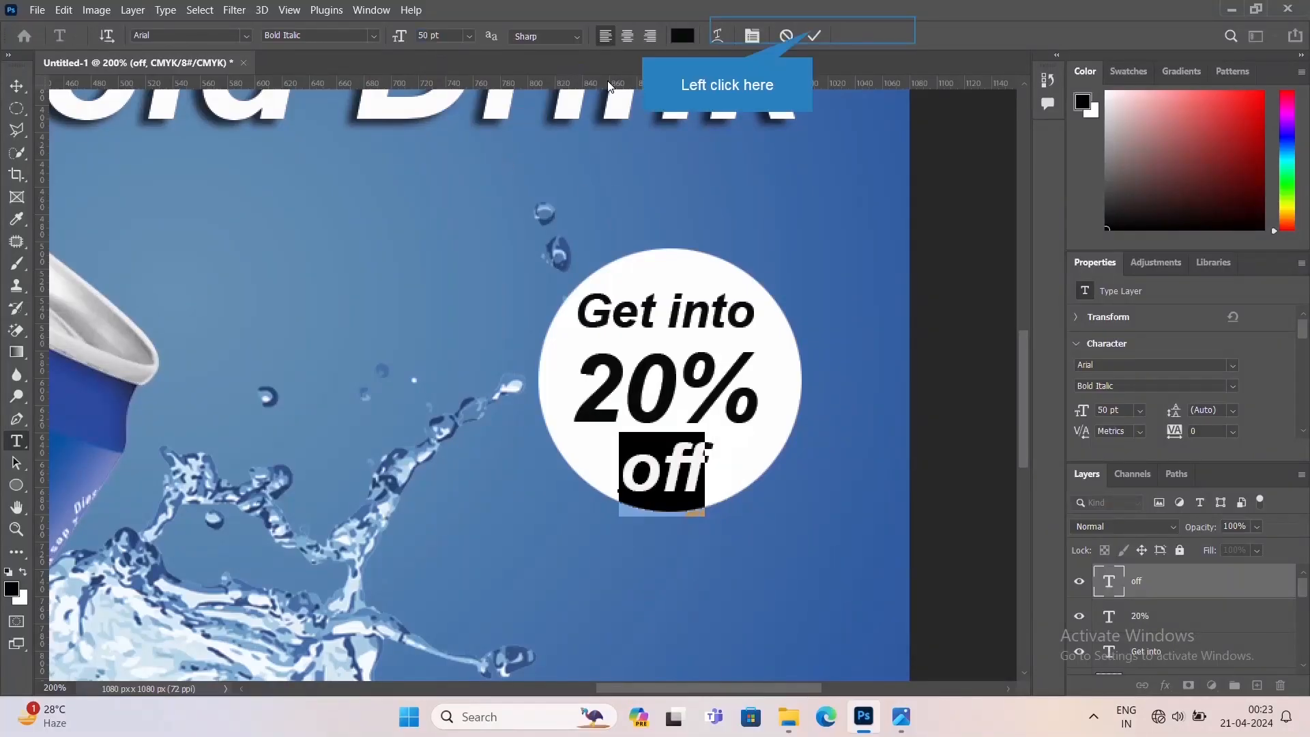
pyautogui.click(813, 36)
pyautogui.press('v')
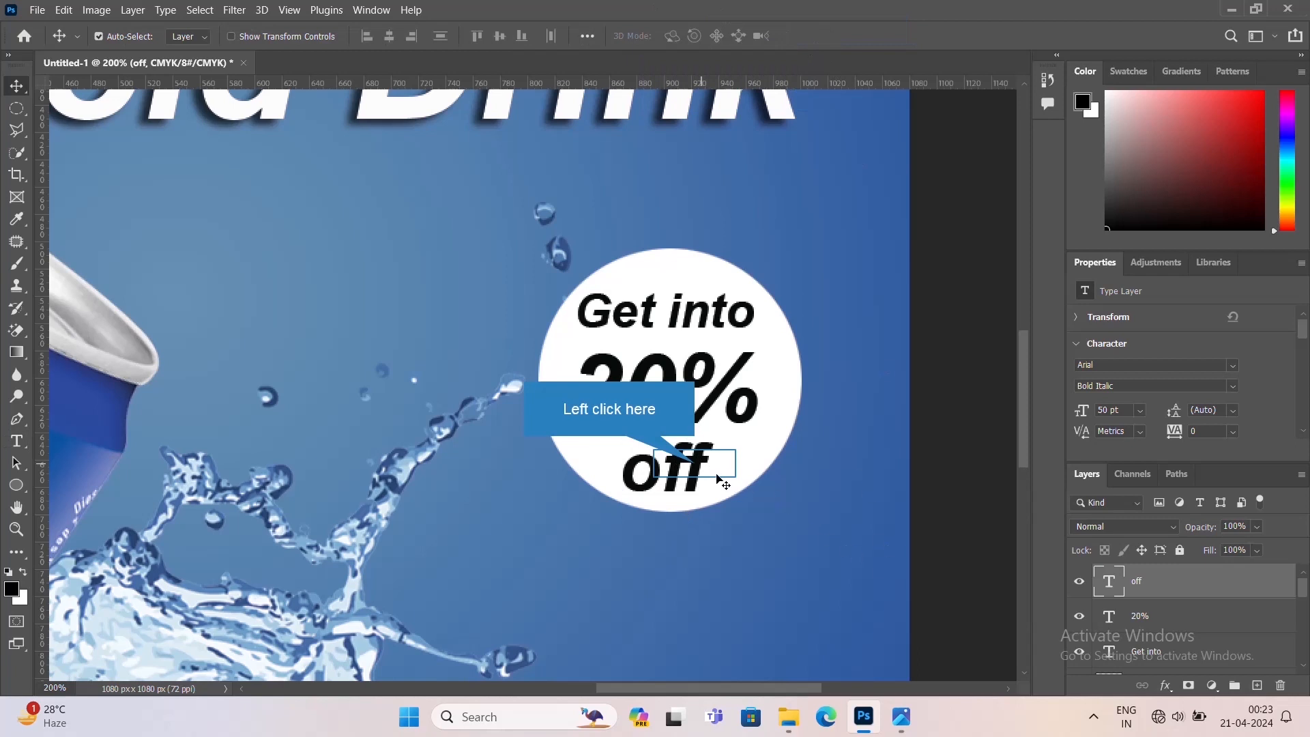
pyautogui.moveTo(703, 471); pyautogui.dragTo(765, 450)
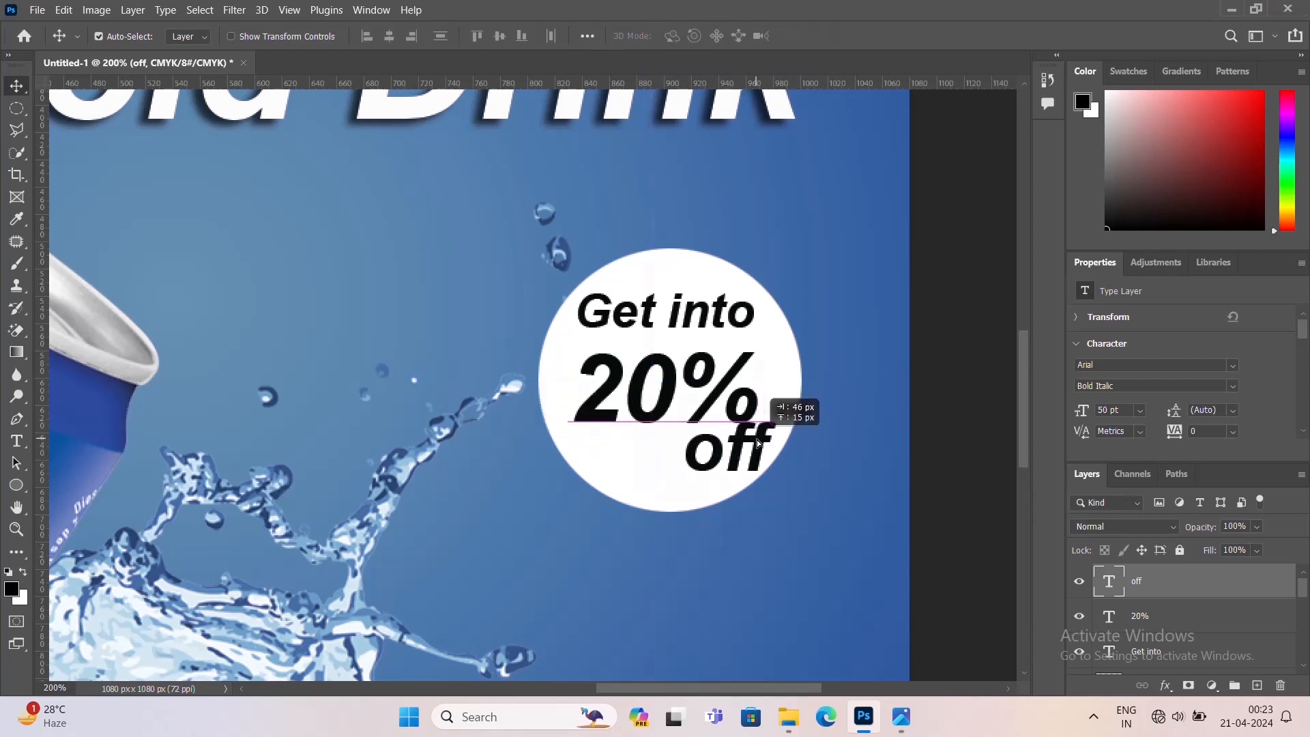
# - Retype the off text in capitals as OFF
pyautogui.doubleClick(1109, 581)
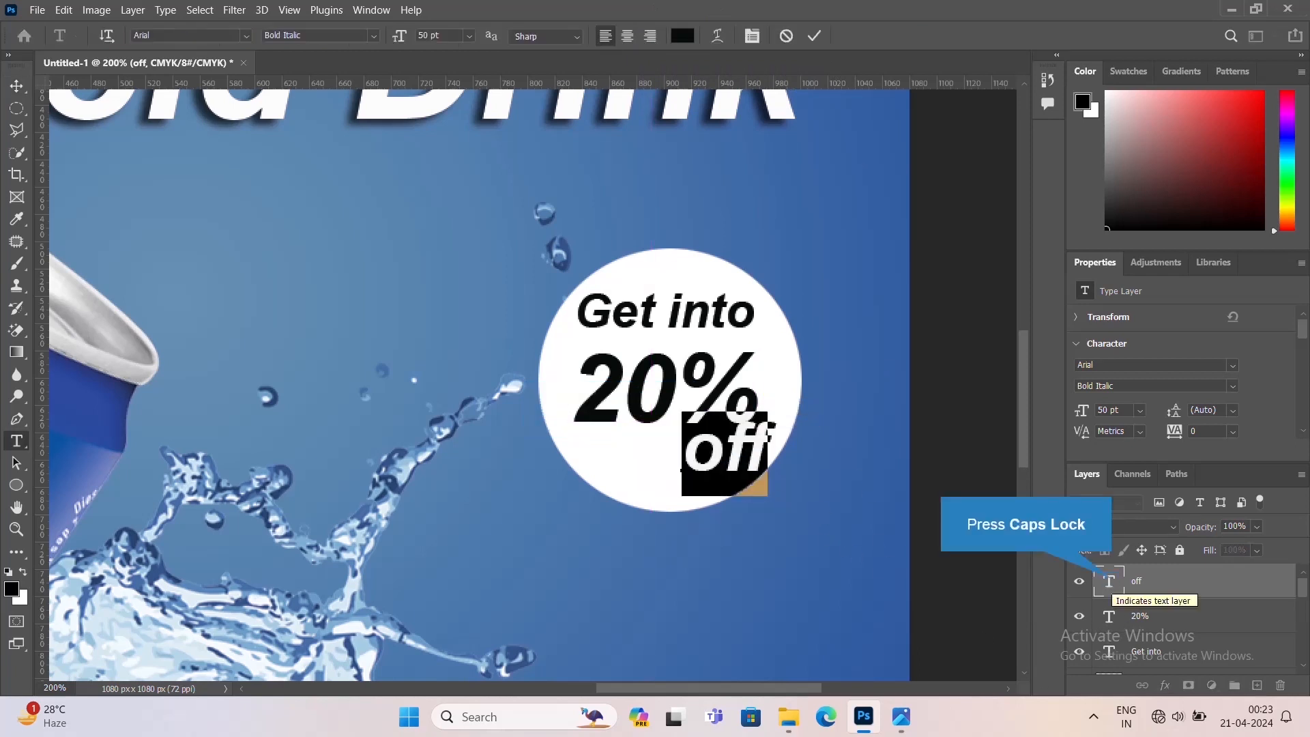
pyautogui.write('O')
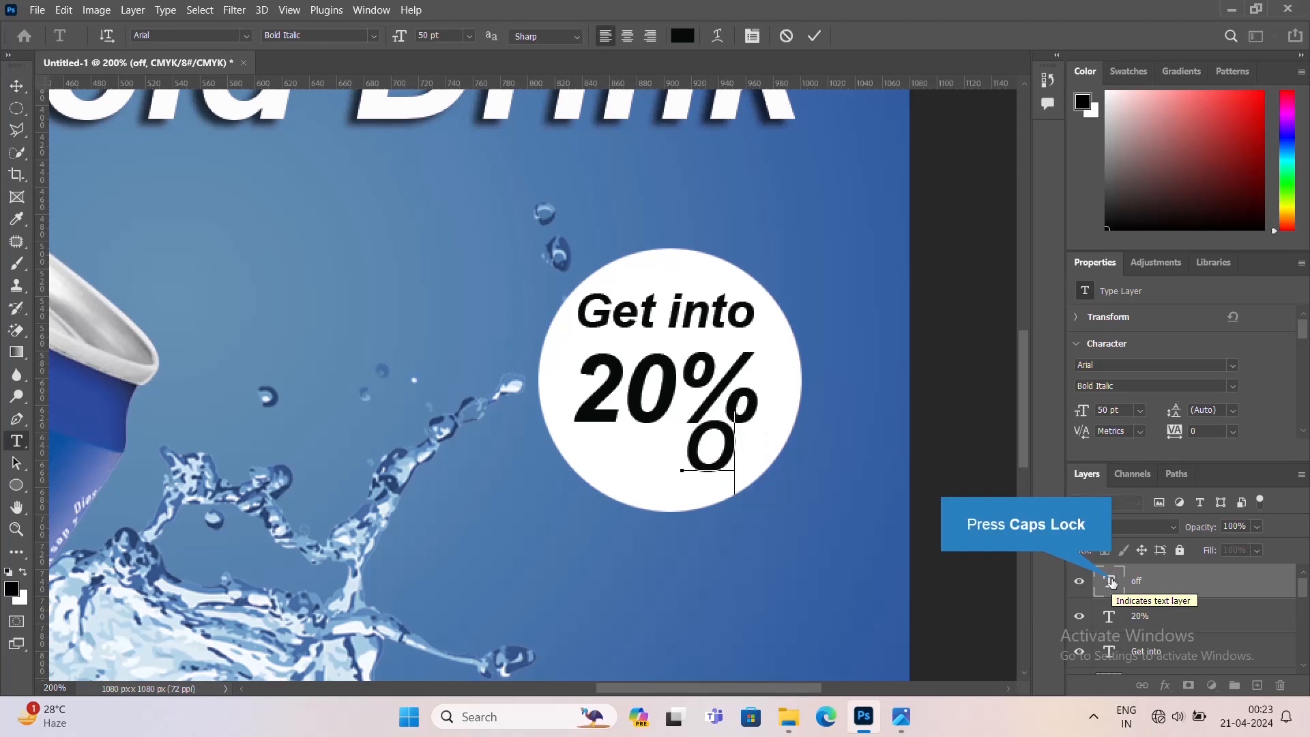
pyautogui.press('capslock')
pyautogui.write('ff')
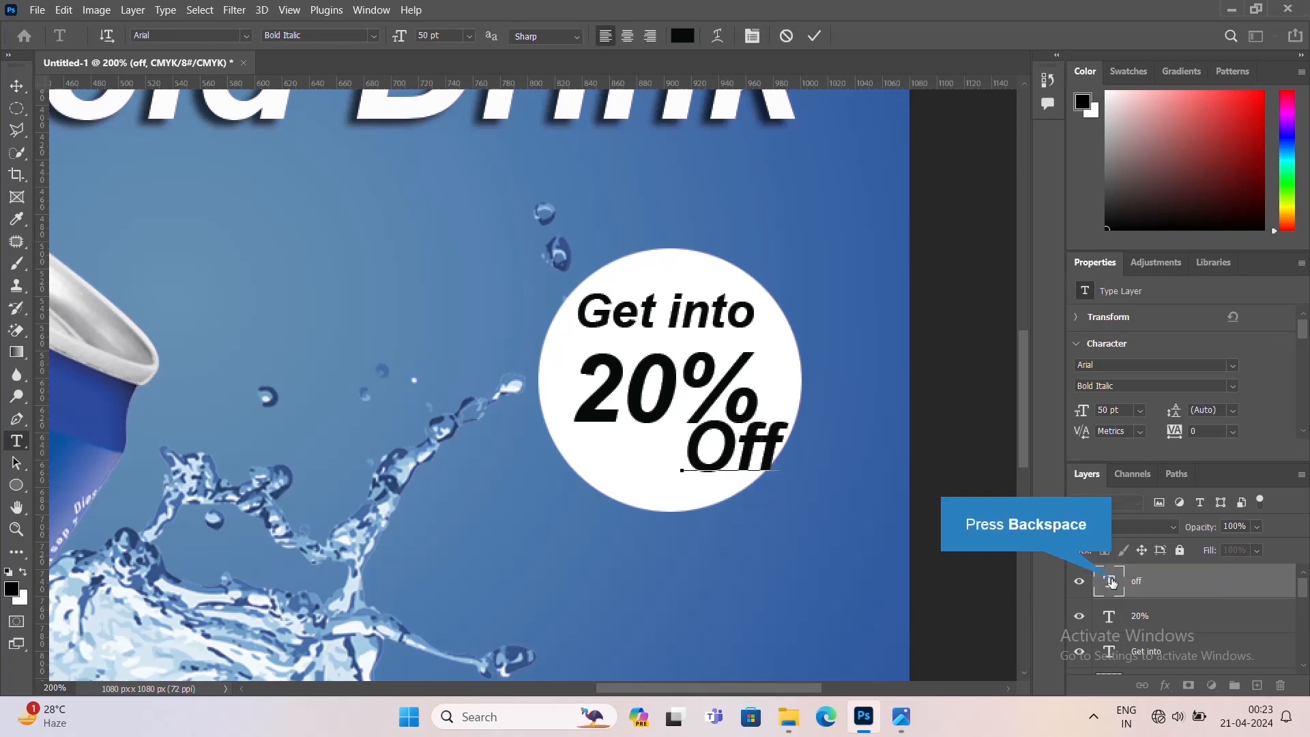
pyautogui.press('BackSpace')
pyautogui.press('BackSpace')
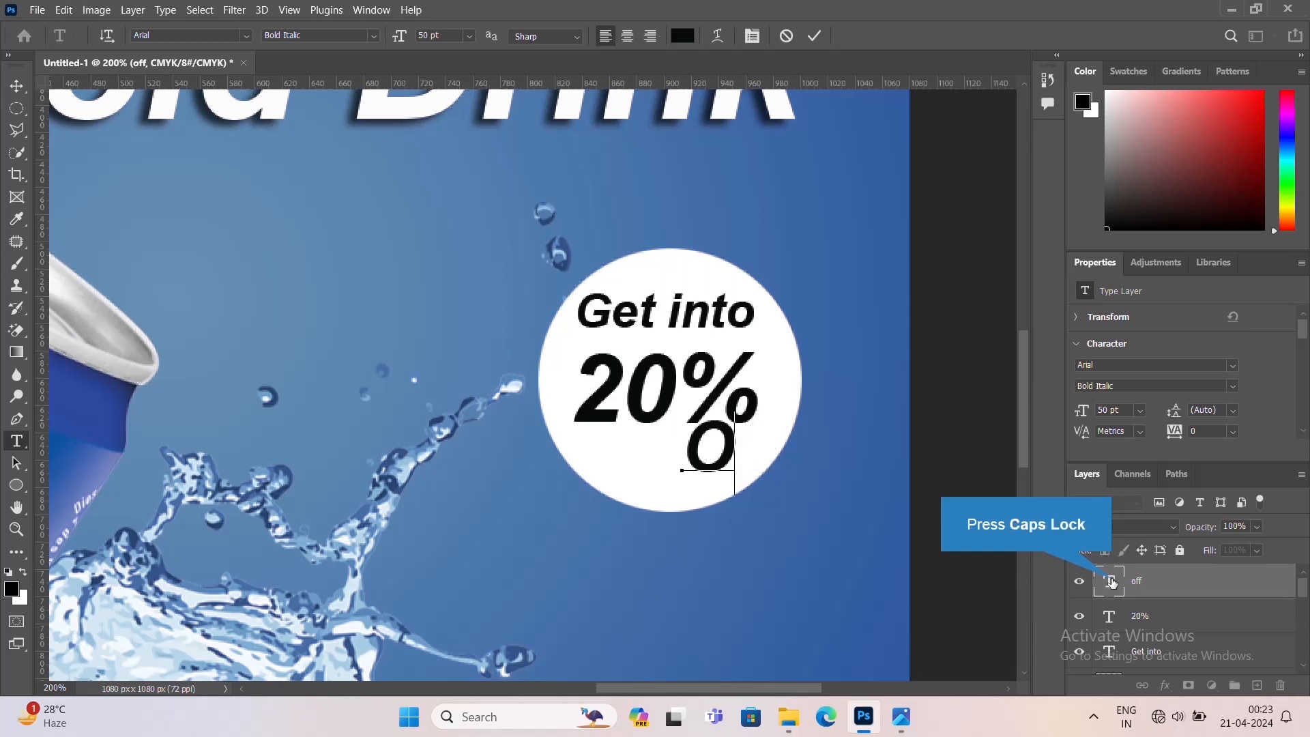
pyautogui.press('capslock')
pyautogui.write('FF')
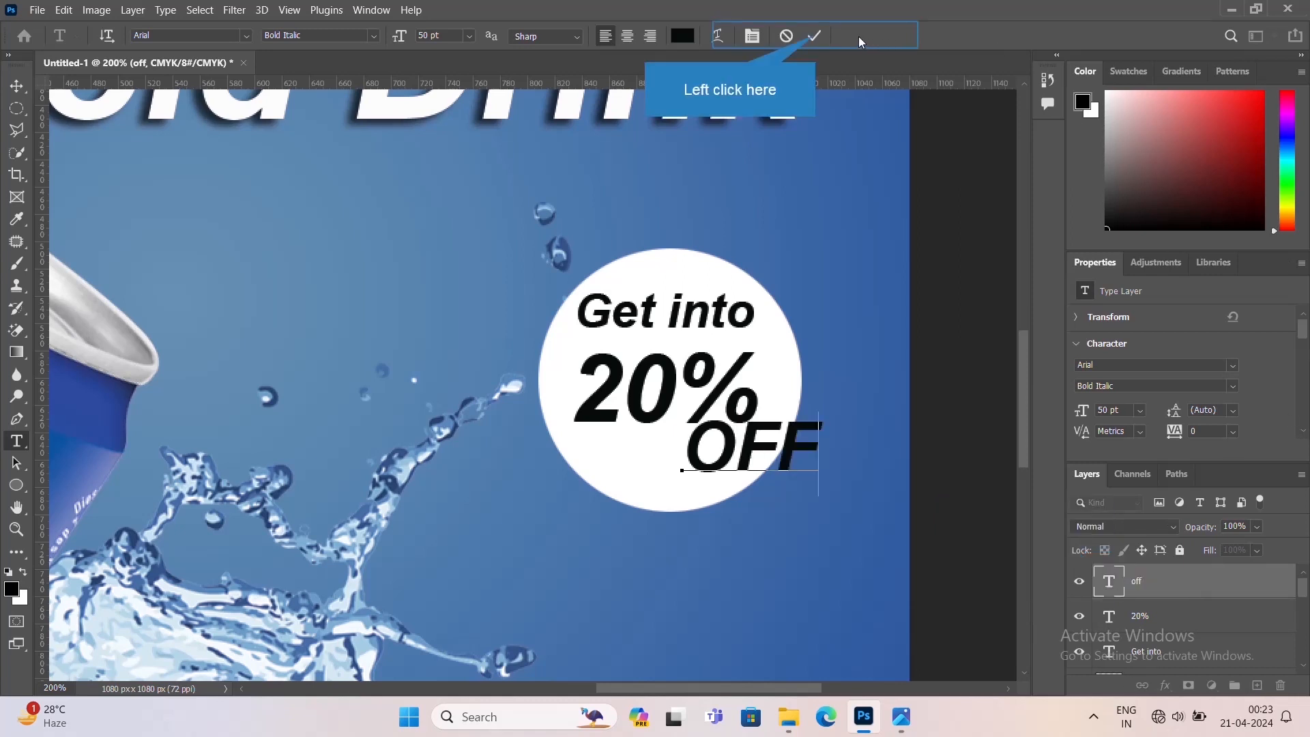
pyautogui.click(814, 35)
pyautogui.press('v')
# - Nudge the 20% text left and slightly up inside the white circle to make room for OFF
pyautogui.click(673, 385)
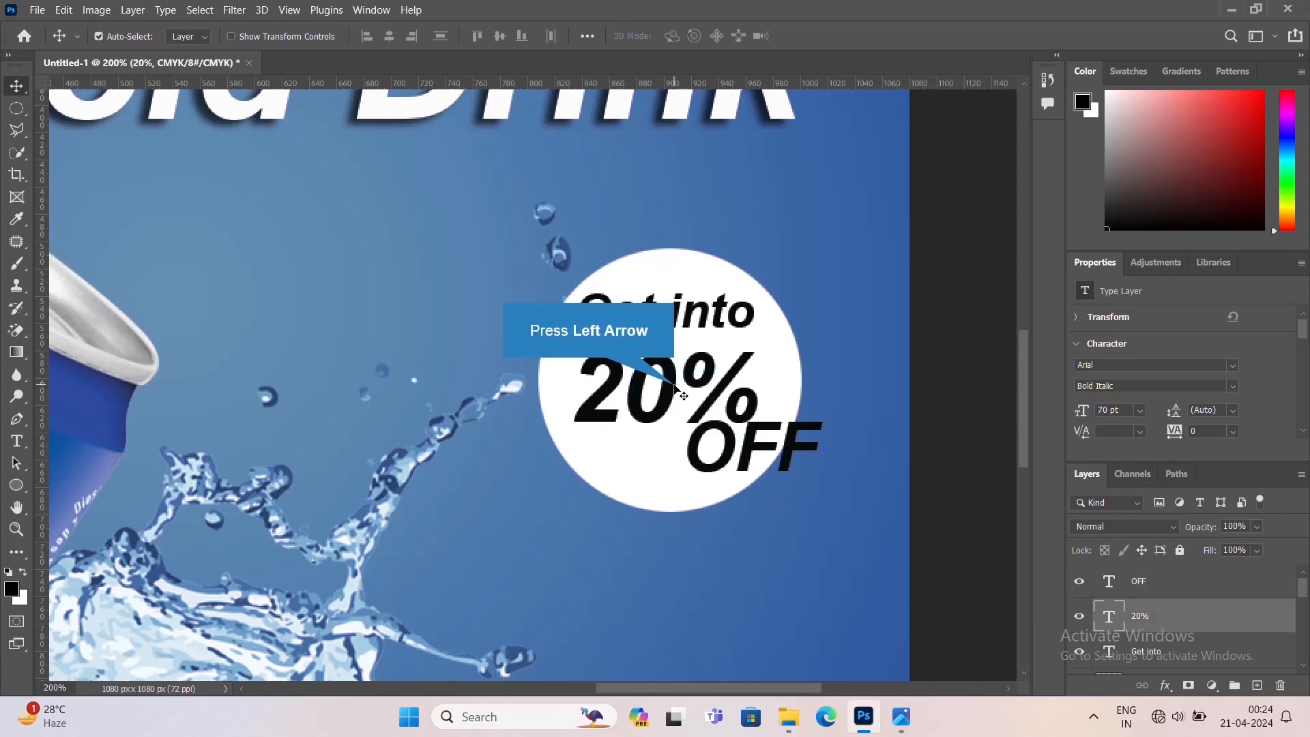
pyautogui.press('Left')
pyautogui.press('Left')
pyautogui.press('Left')
pyautogui.press('Left')
pyautogui.press('Left')
pyautogui.press('Left')
pyautogui.press('Left')
pyautogui.press('Left')
pyautogui.press('Up')
pyautogui.press('Up')
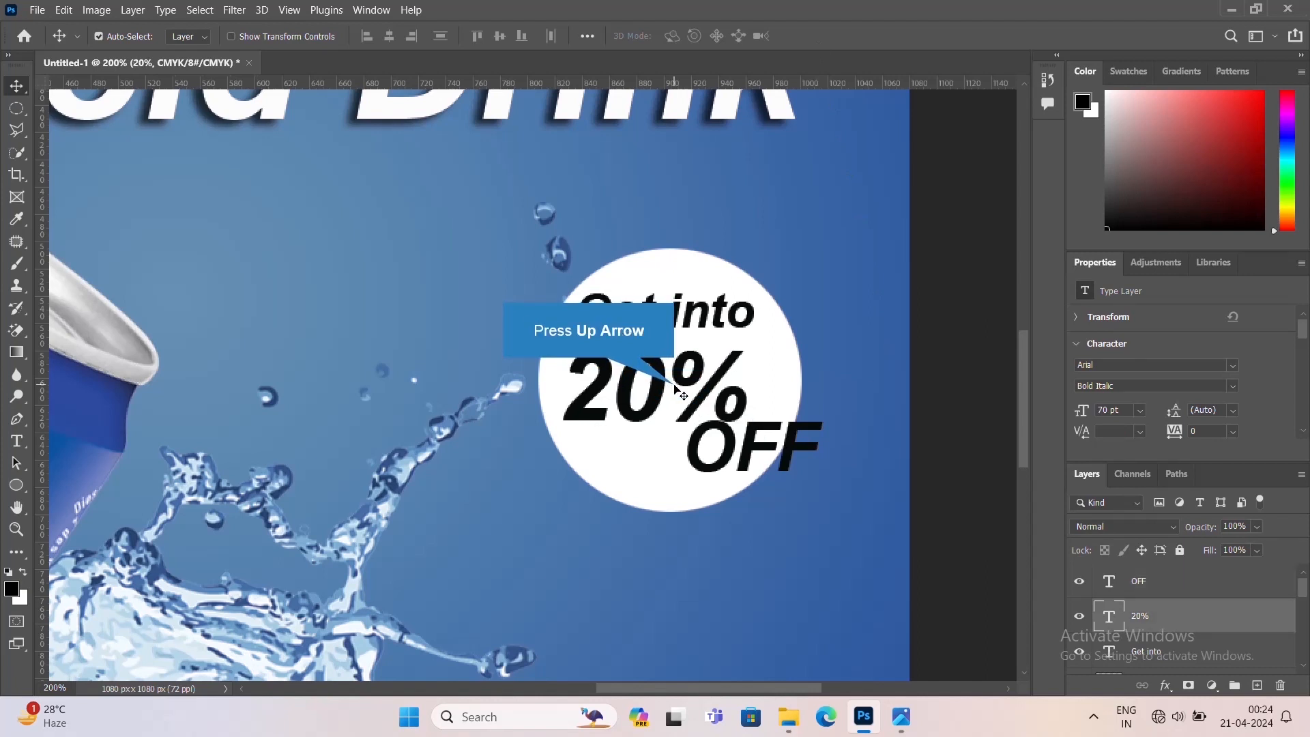
pyautogui.press('Up')
pyautogui.press('Up')
pyautogui.press('Left')
pyautogui.press('Left')
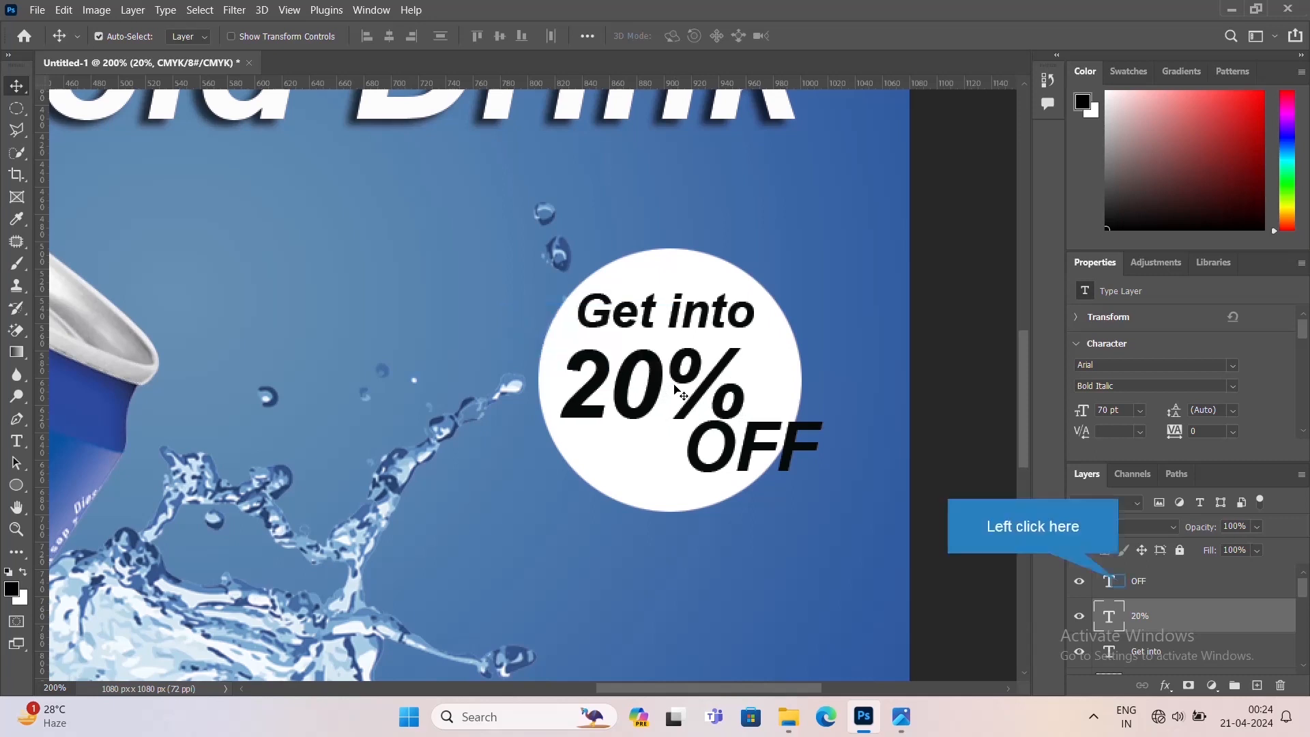
# - Reduce the OFF text's font size to 30 pt
pyautogui.doubleClick(1108, 581)
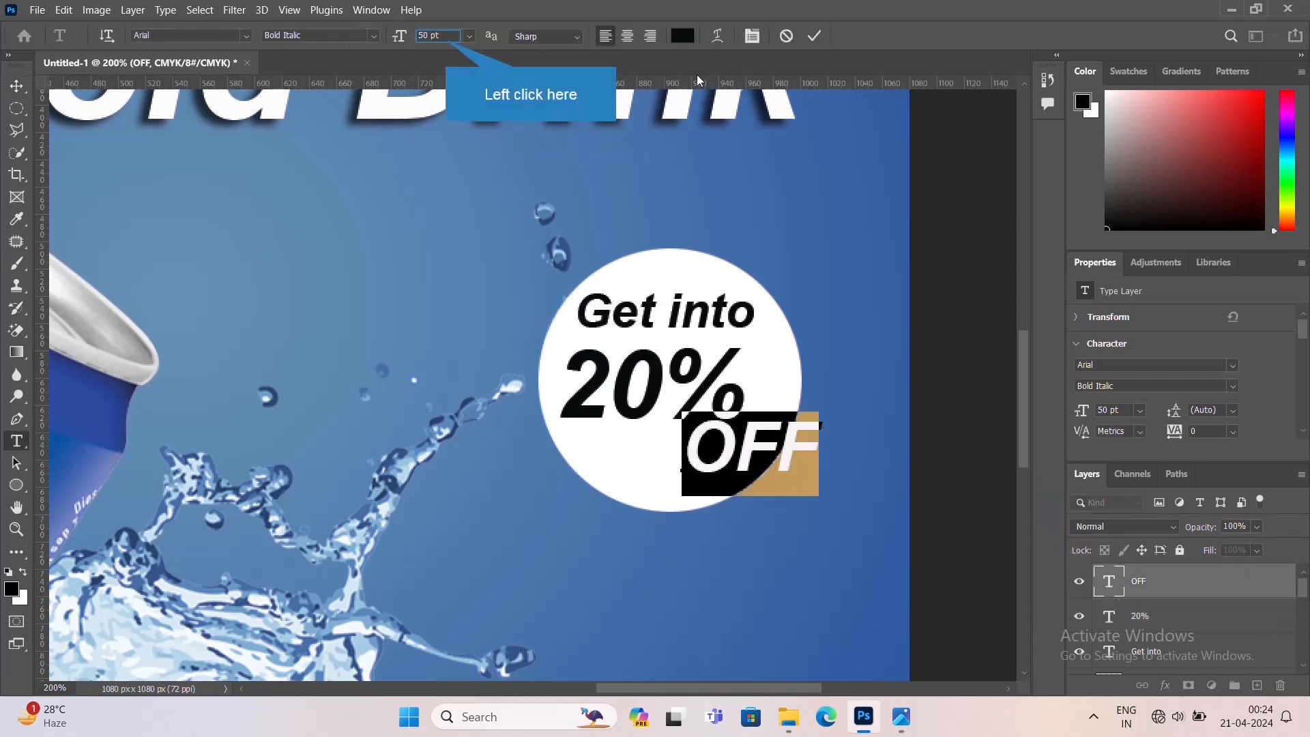
pyautogui.click(447, 40)
pyautogui.write('30')
pyautogui.press('Return')
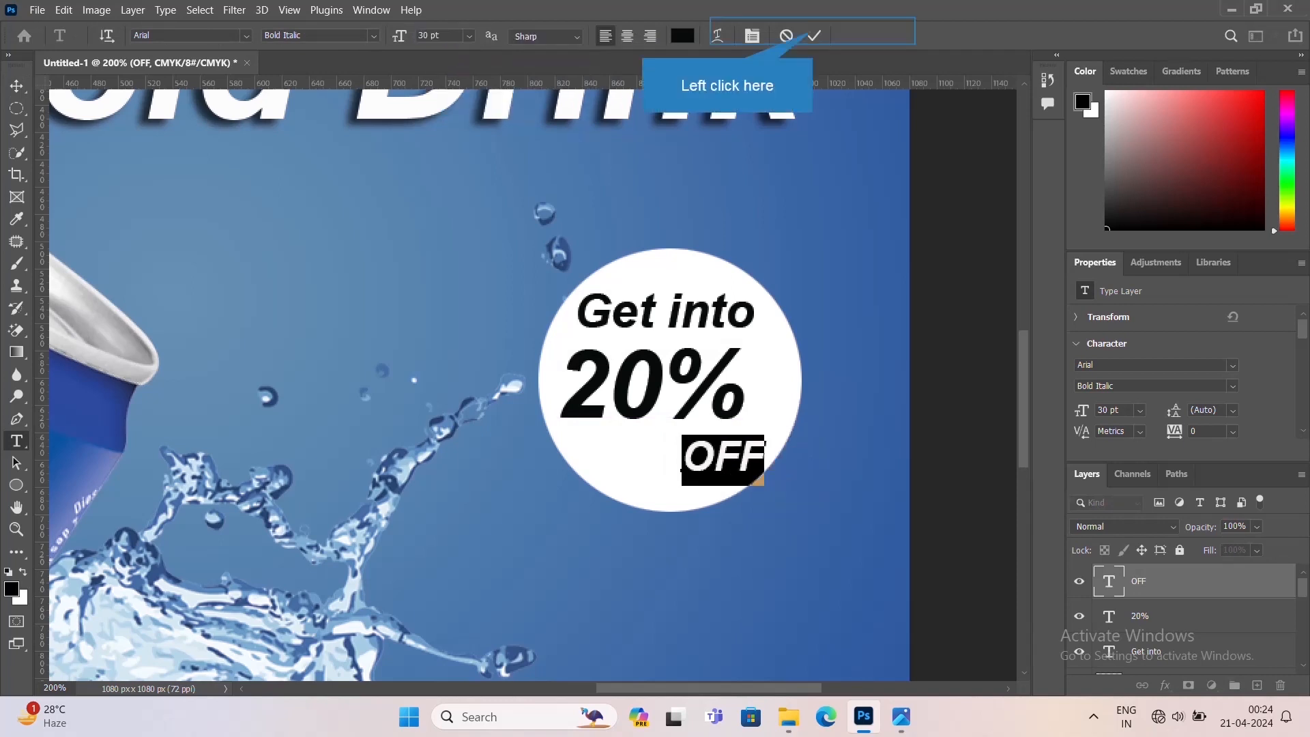
pyautogui.click(814, 35)
pyautogui.press('v')
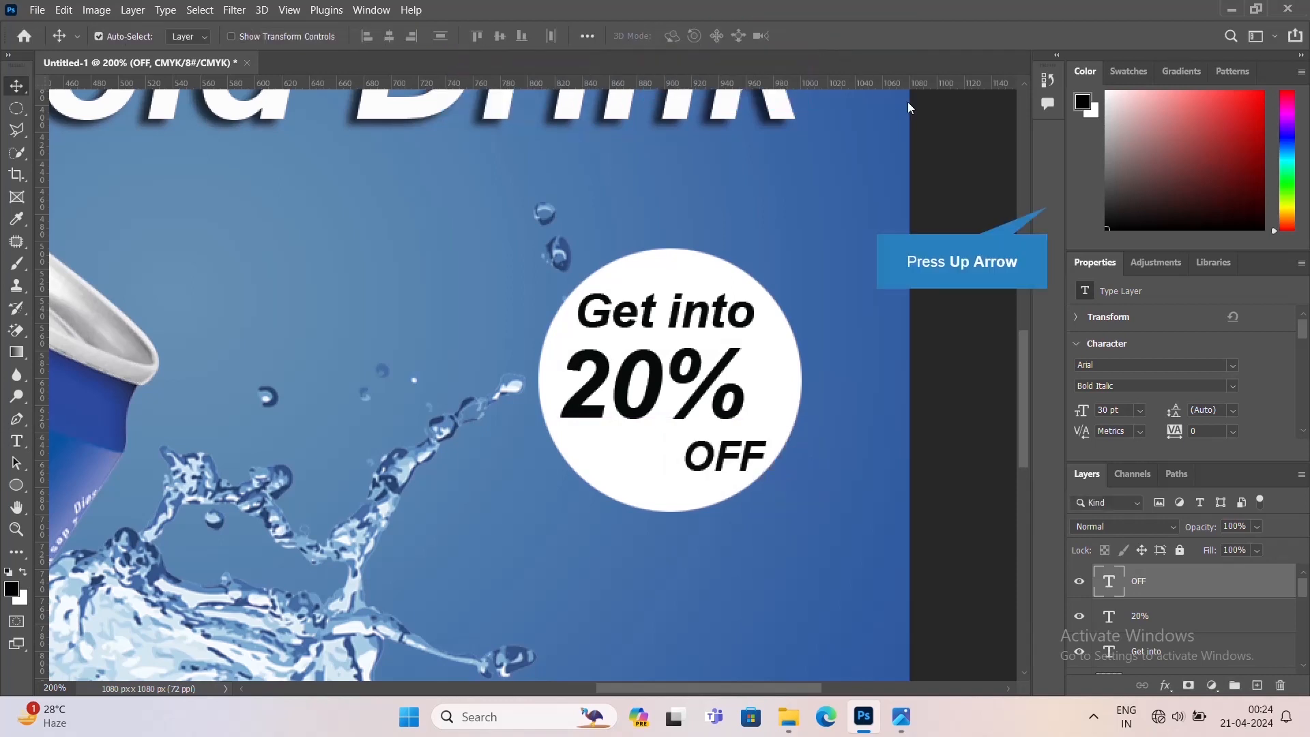
# - Nudge the OFF text upward, closer to the 20% text
pyautogui.press('Up')
pyautogui.press('Up')
pyautogui.press('Up')
pyautogui.press('Up')
pyautogui.press('Up')
pyautogui.press('Up')
pyautogui.press('Up')
pyautogui.press('Up')
pyautogui.press('Up')
pyautogui.press('Up')
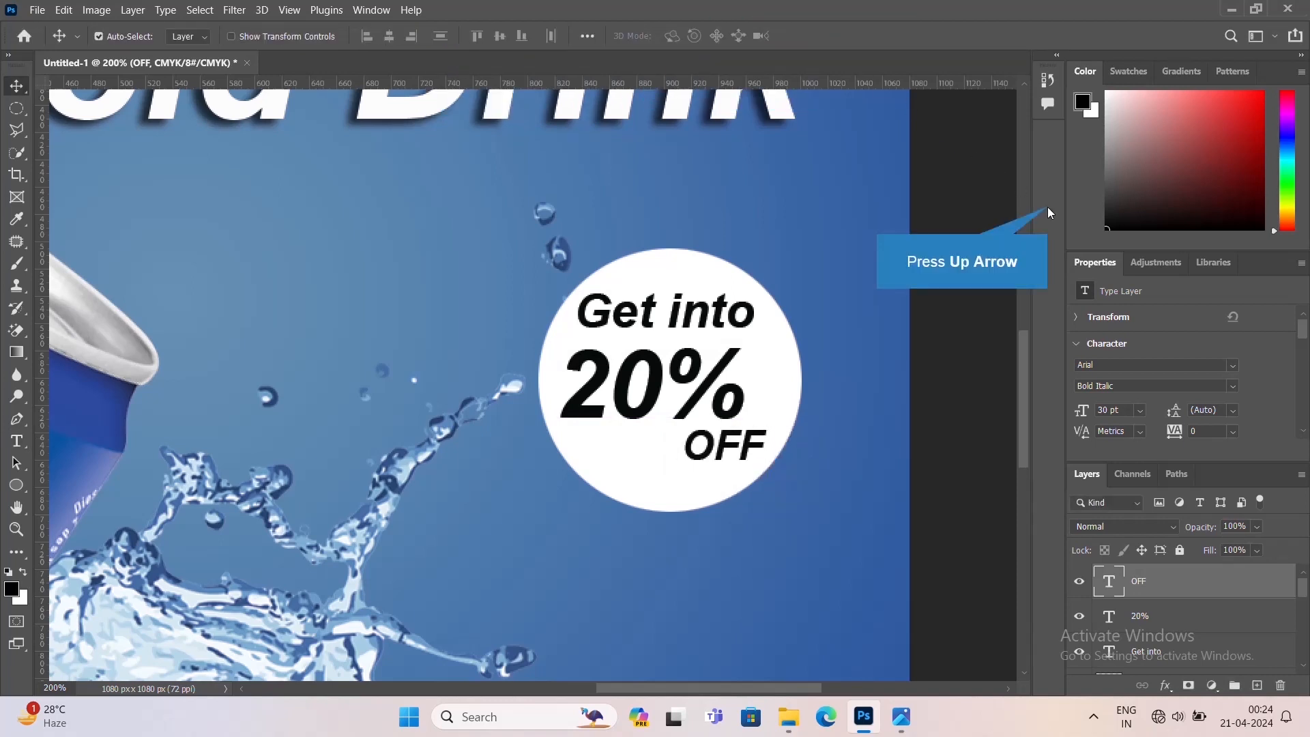
# - Set the OFF text's font size to 35 pt and nudge it slightly up and left beneath the percent sign
pyautogui.doubleClick(1101, 586)
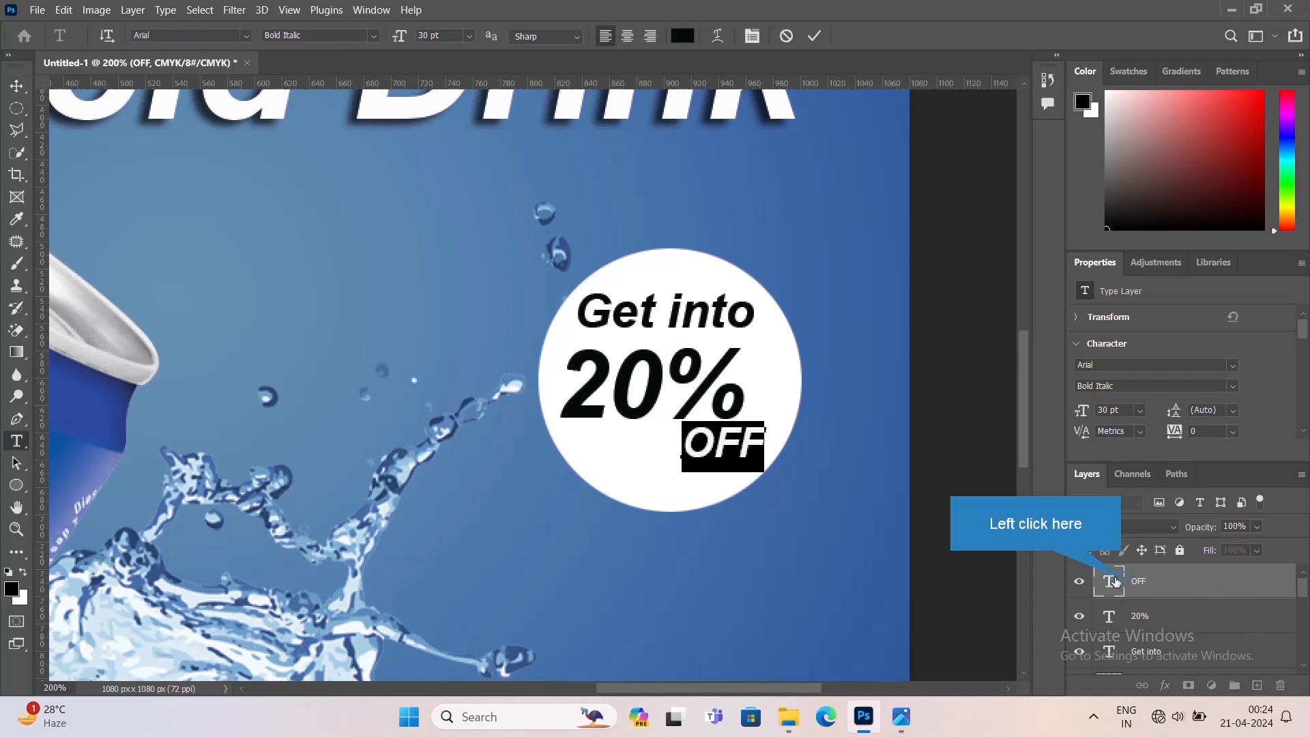
pyautogui.click(438, 38)
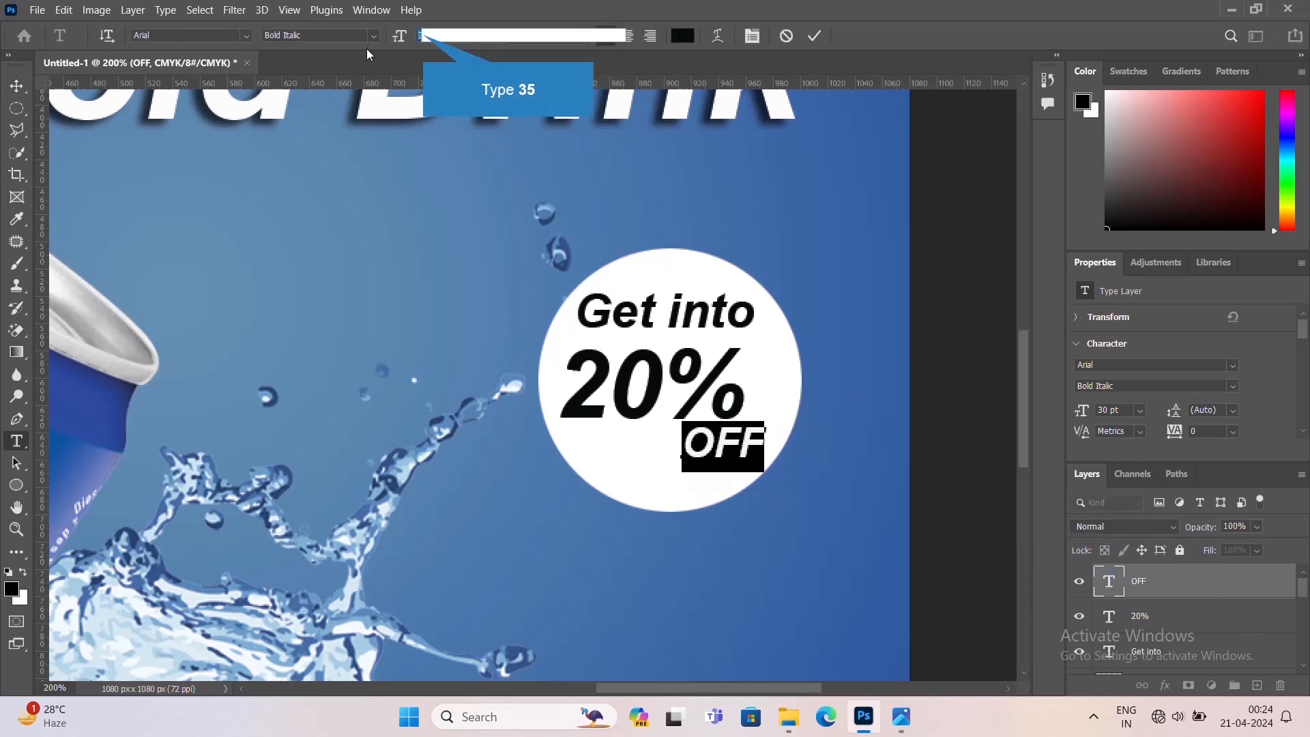
pyautogui.write('35')
pyautogui.press('Return')
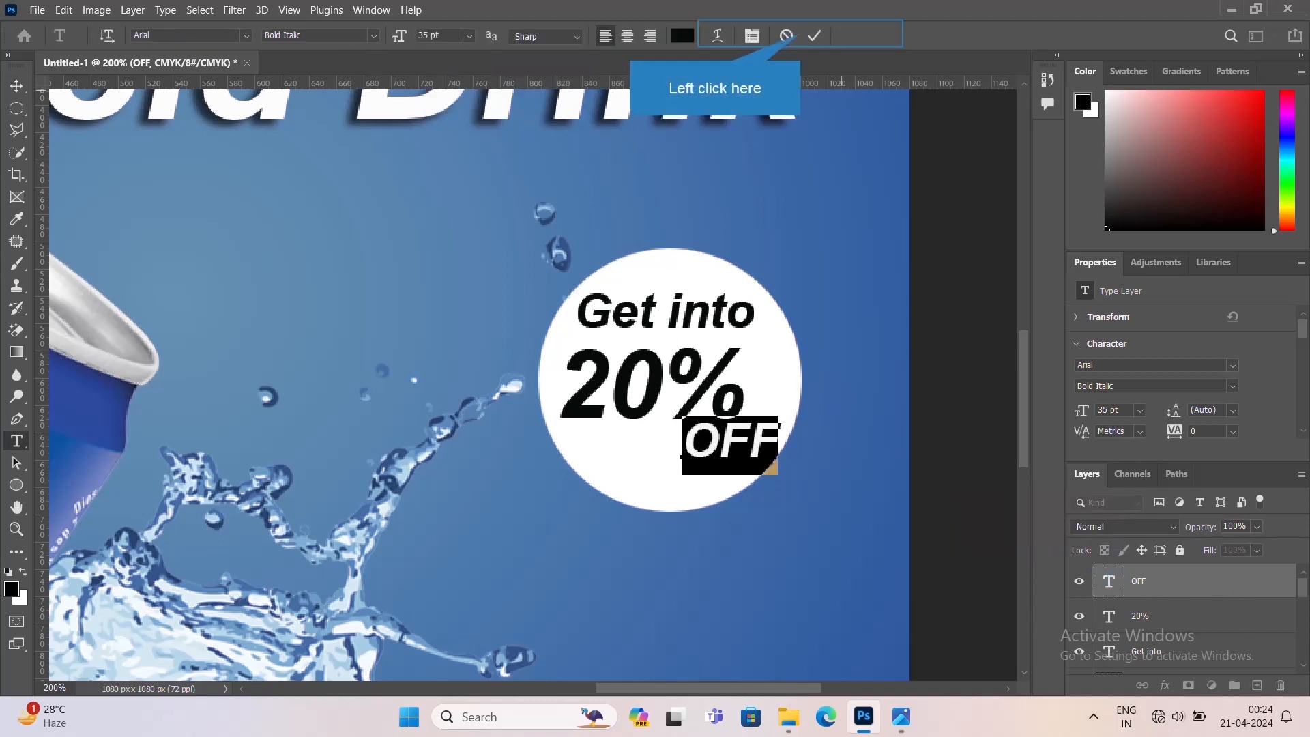
pyautogui.click(814, 36)
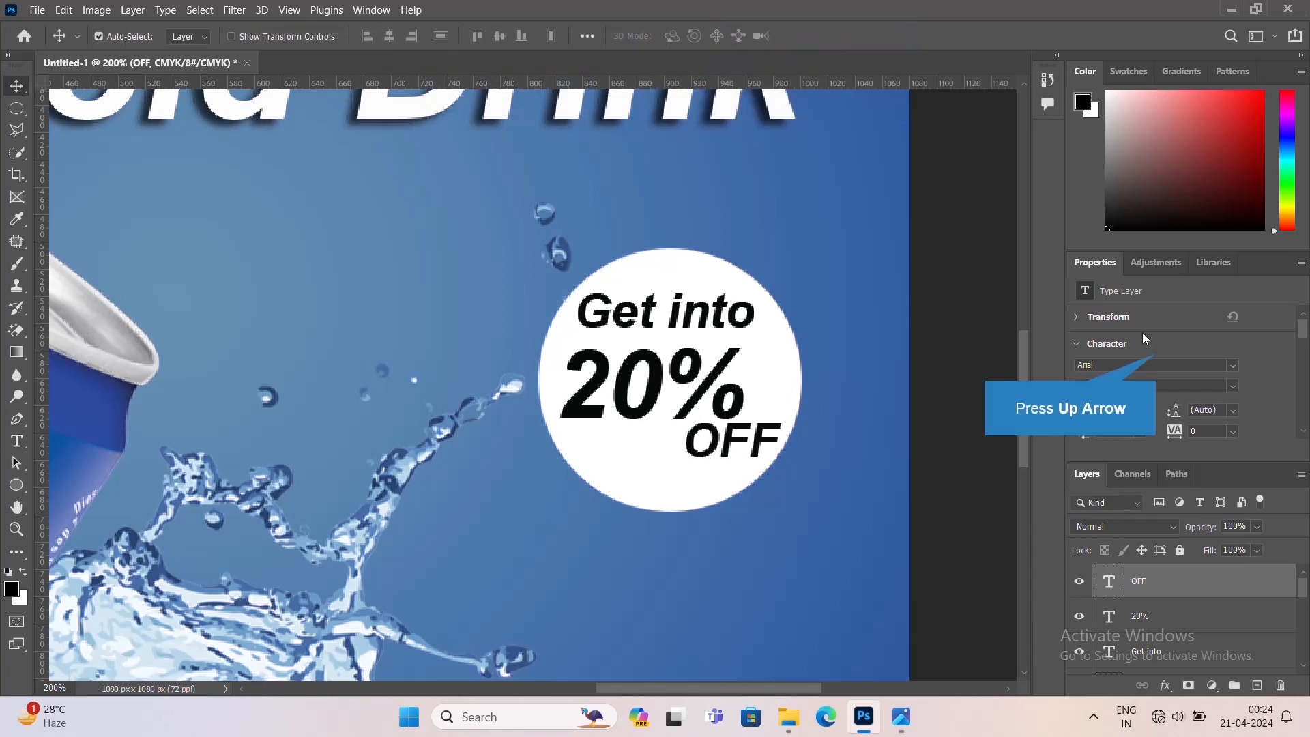
pyautogui.press('Up')
pyautogui.press('Left')
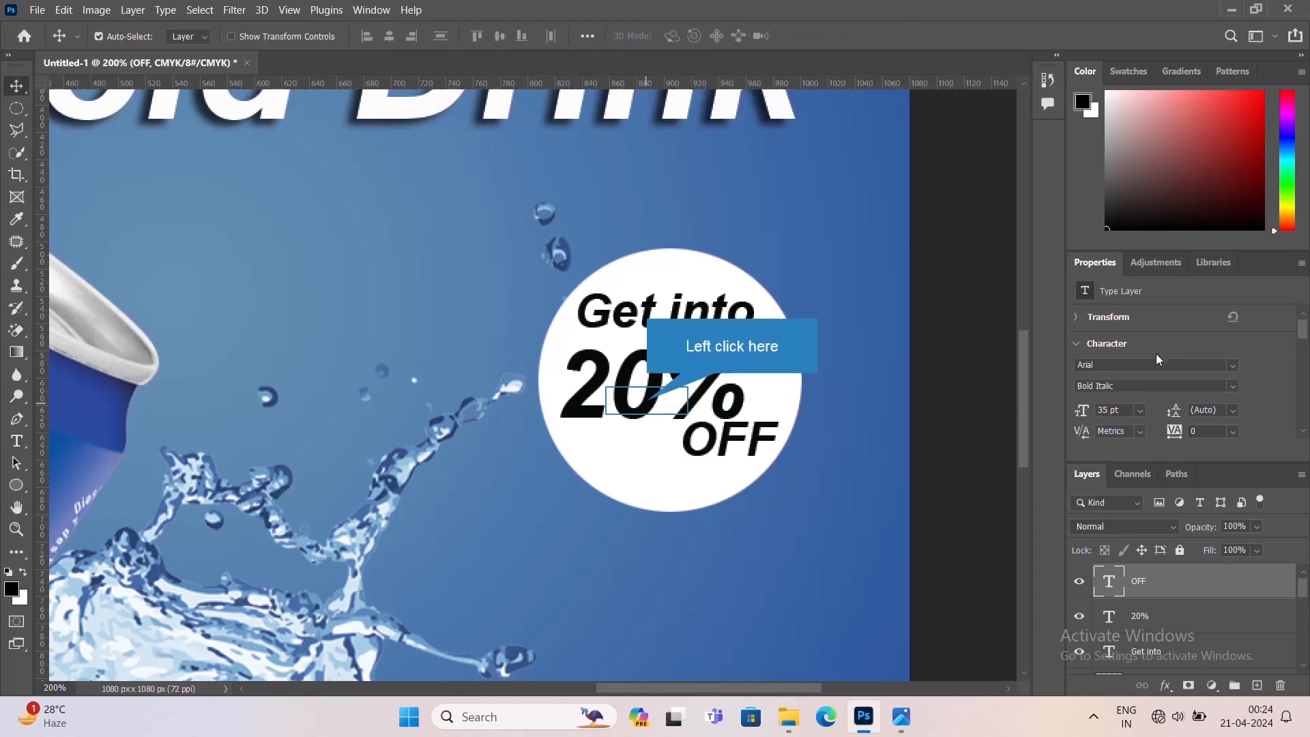
# - Nudge the 20% text slightly up between the Get into and OFF texts
pyautogui.click(648, 404)
pyautogui.press('Up')
pyautogui.press('Up')
pyautogui.press('Up')
pyautogui.press('Up')
pyautogui.press('Up')
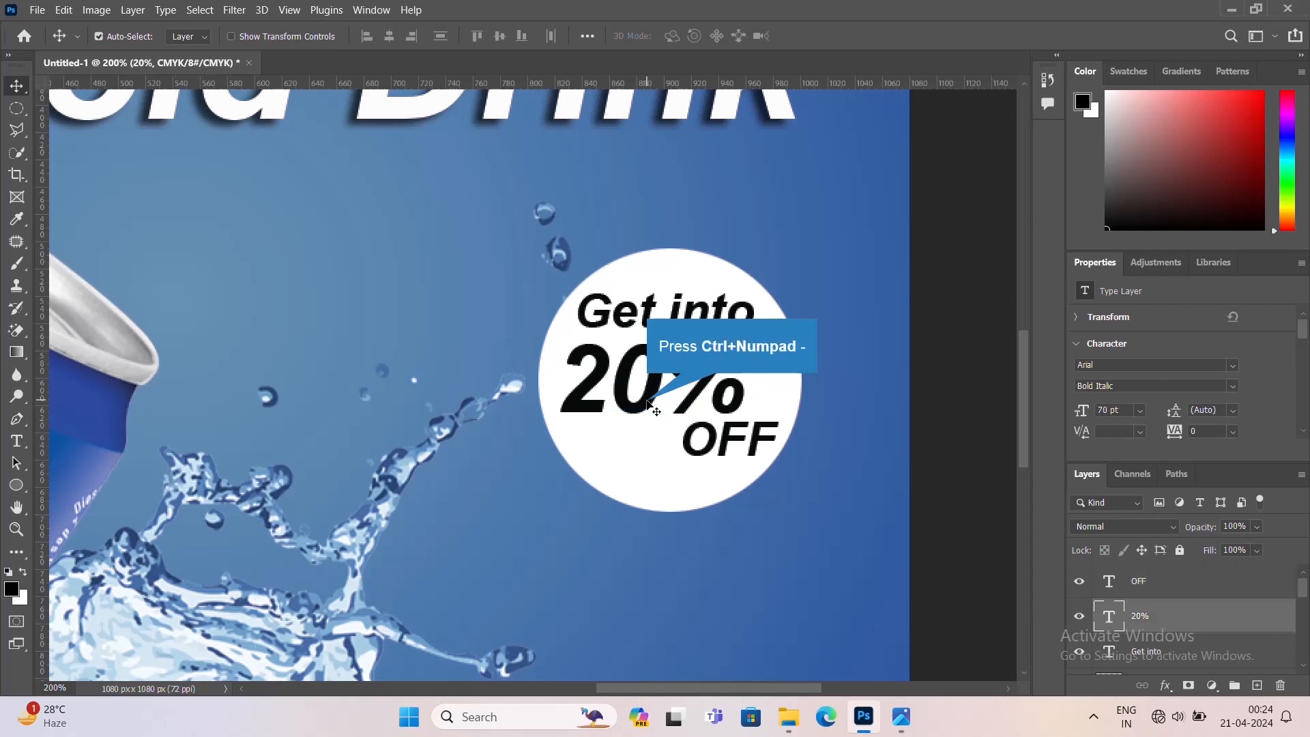
pyautogui.press('ctrl+KP_Subtract')
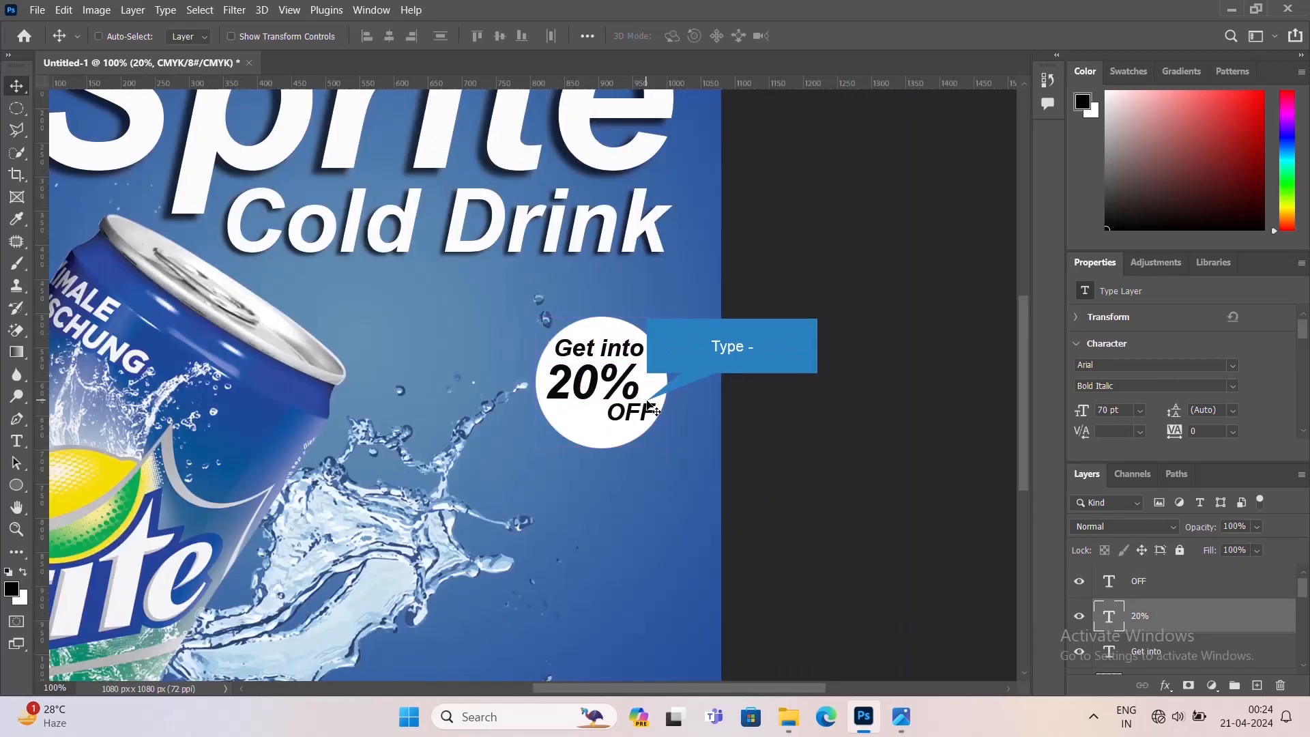
pyautogui.press('ctrl+KP_Subtract')
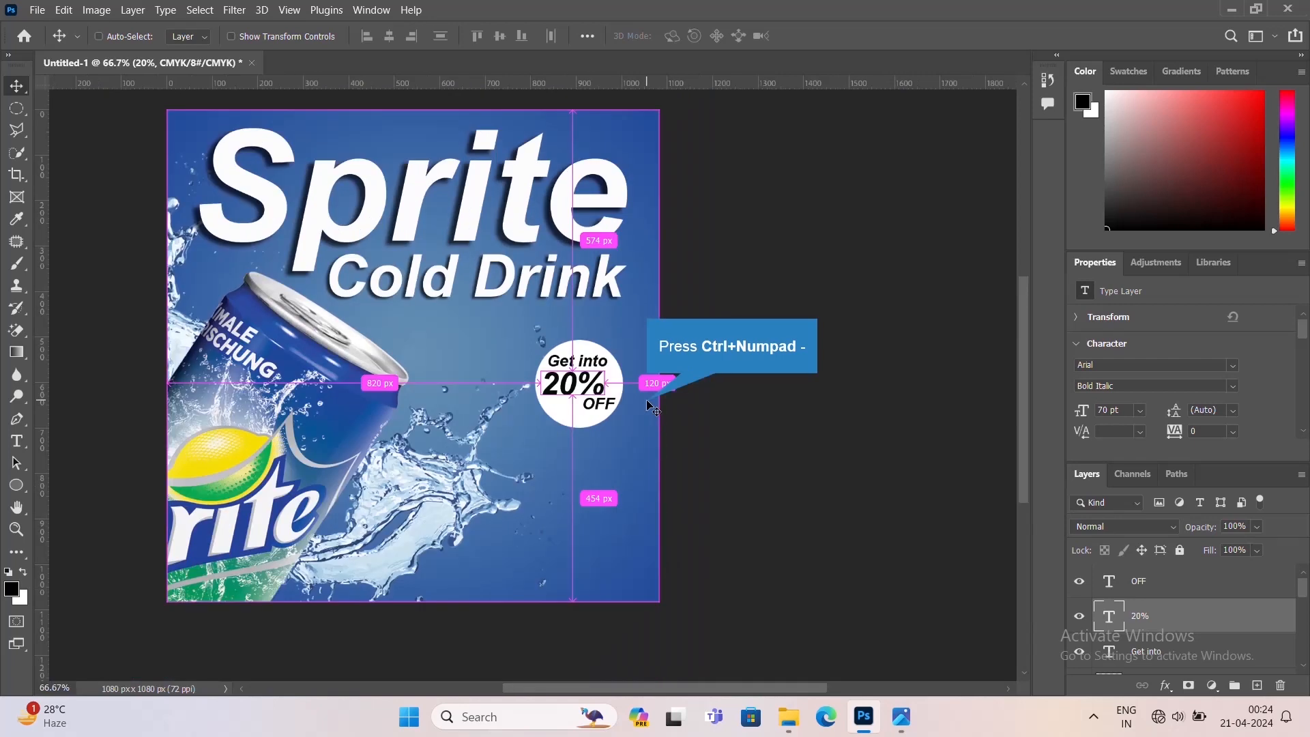
pyautogui.press('ctrl+KP_Add')
pyautogui.press('ctrl+KP_Add')
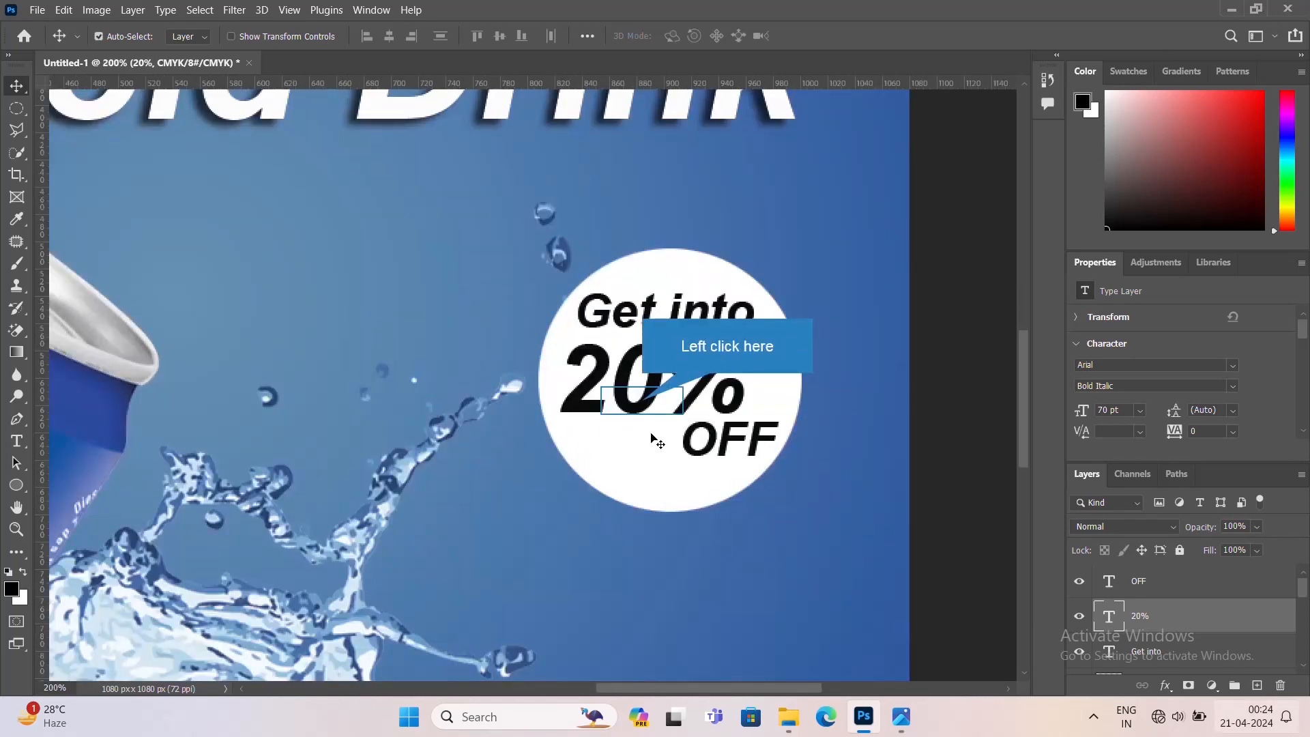
pyautogui.click(1167, 686)
pyautogui.click(1194, 670)
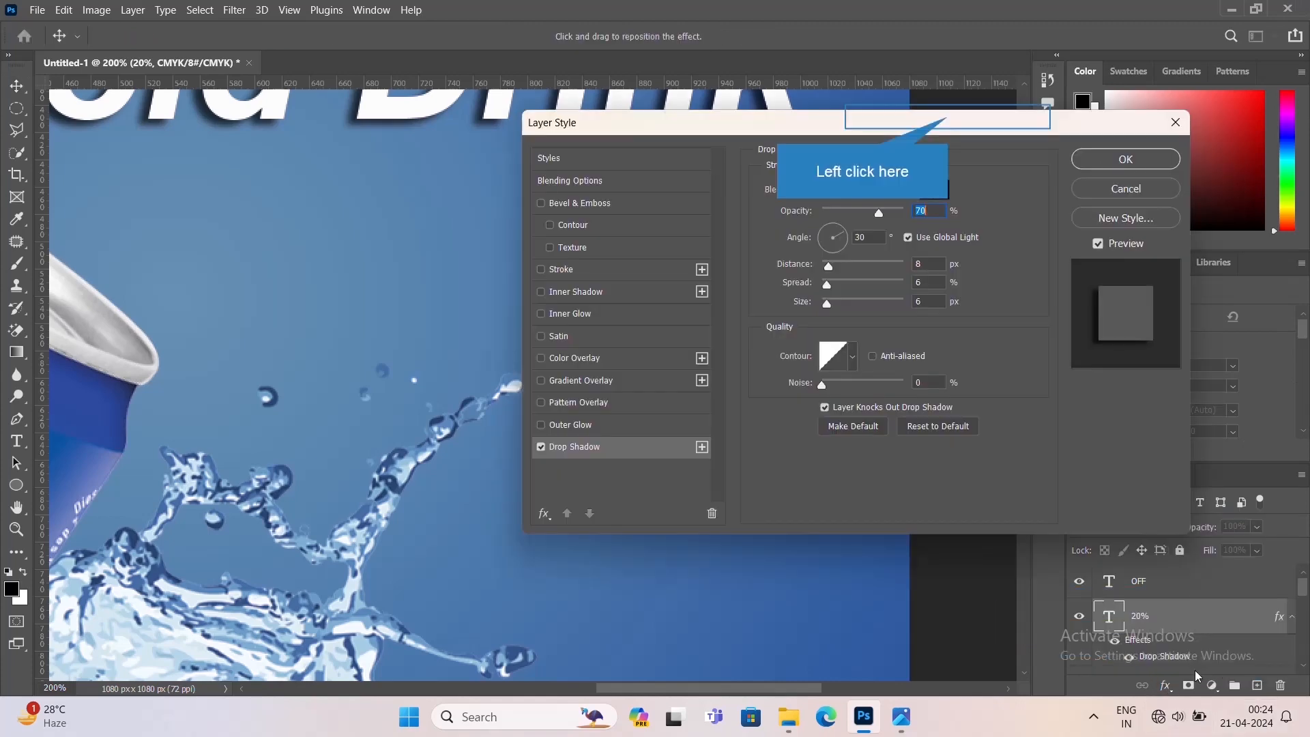
pyautogui.moveTo(950, 123); pyautogui.dragTo(1234, 13)
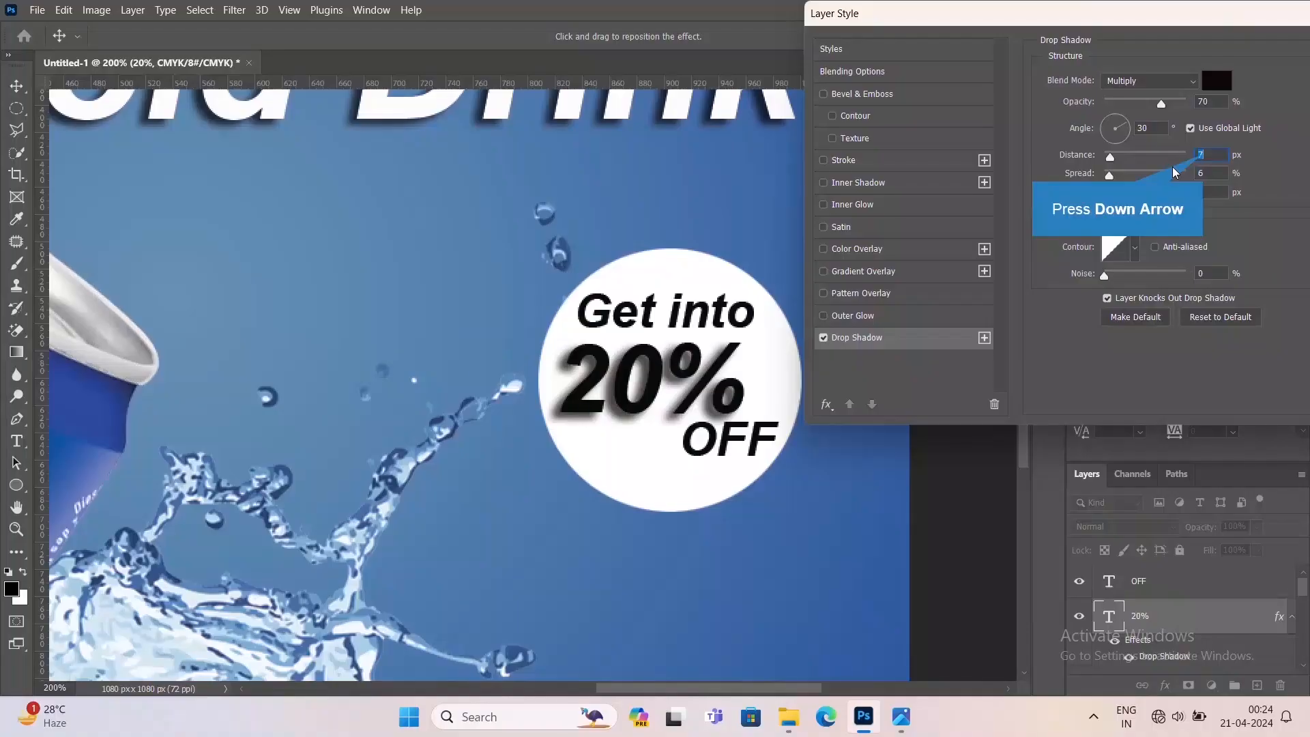
pyautogui.press('Down')
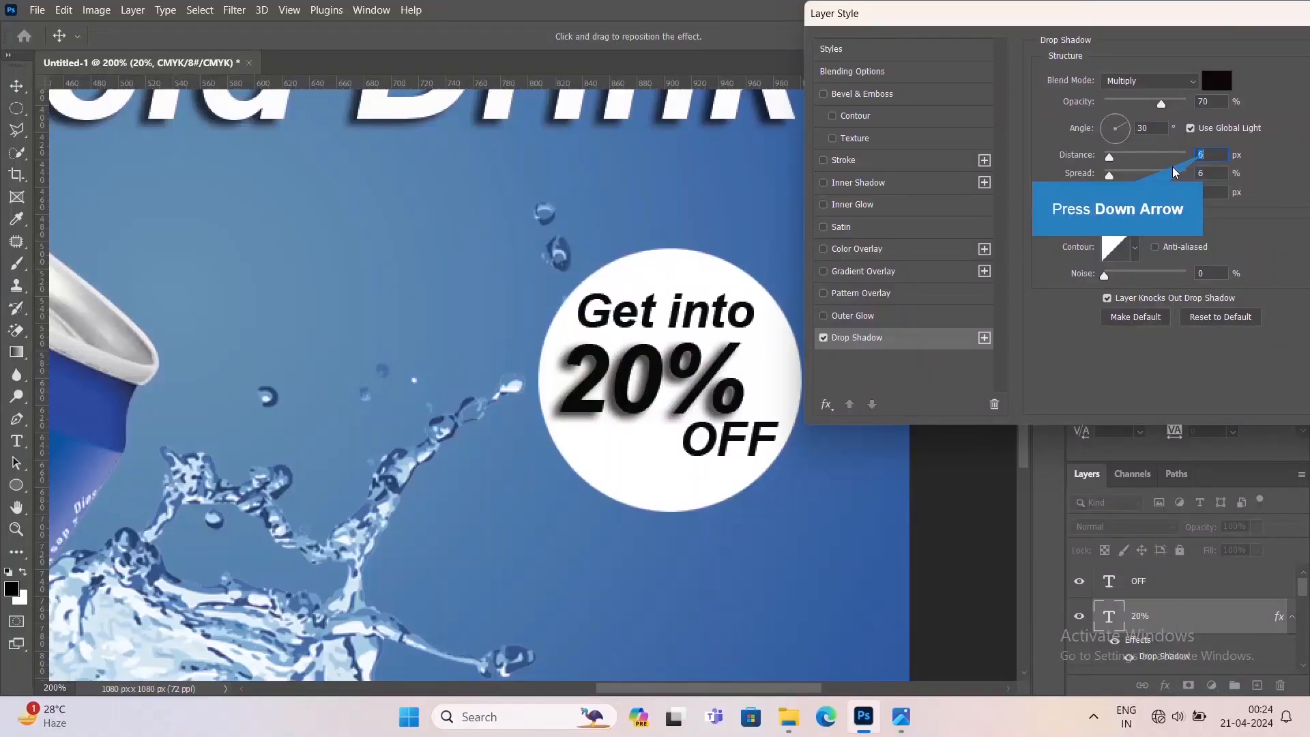
pyautogui.press('Down')
pyautogui.press('Down')
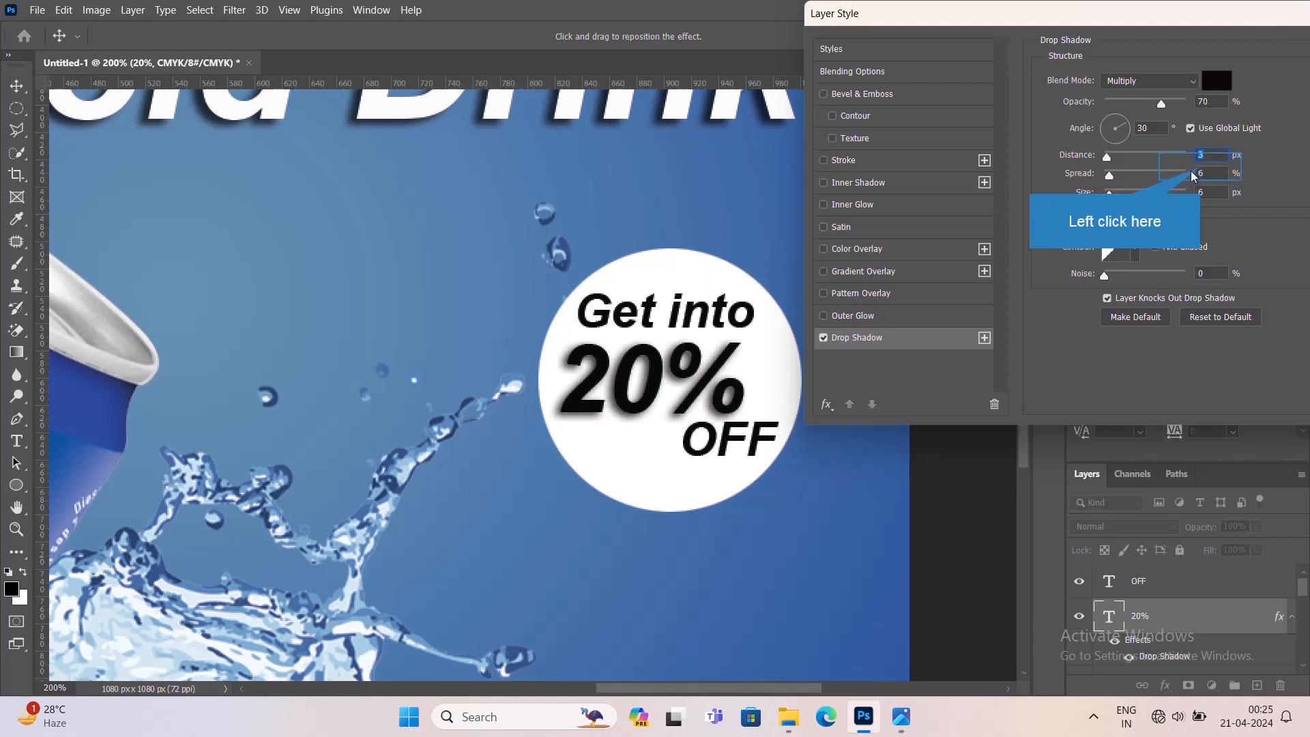
pyautogui.click(1202, 170)
pyautogui.press('Down')
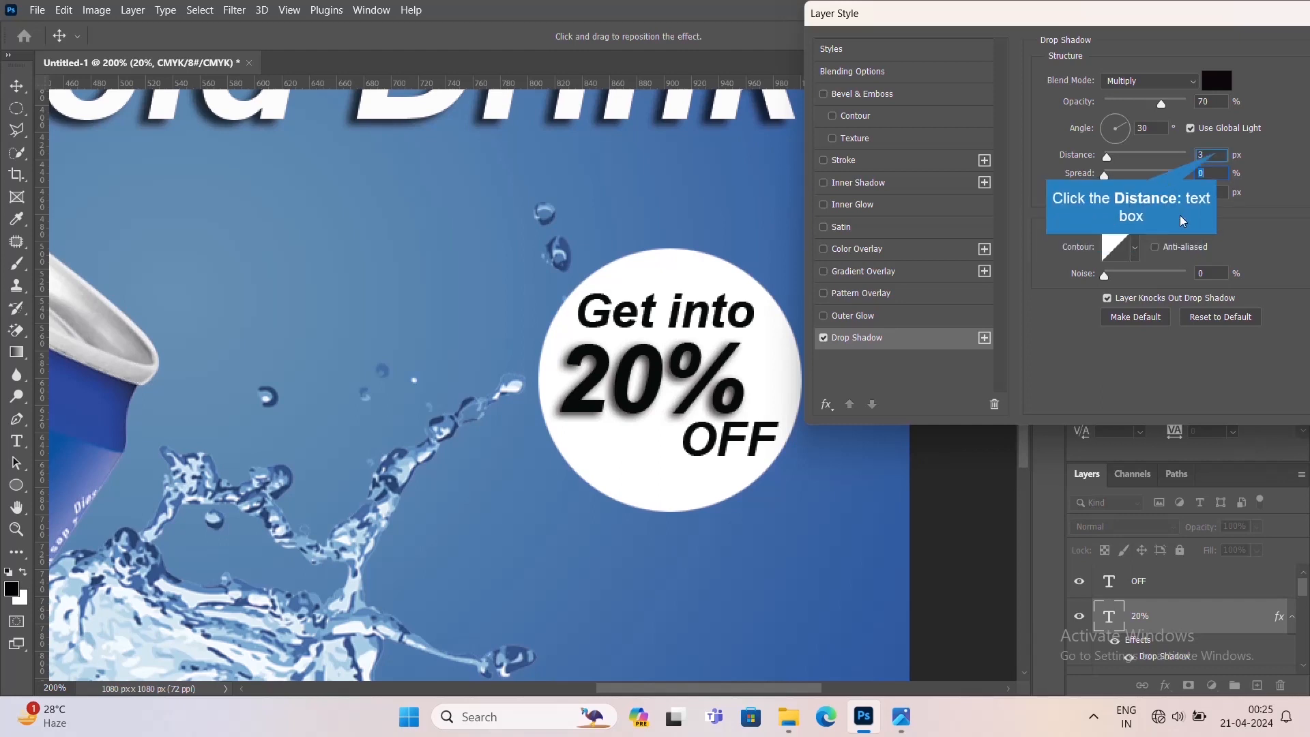
pyautogui.click(1185, 163)
pyautogui.press('Down')
pyautogui.press('Down')
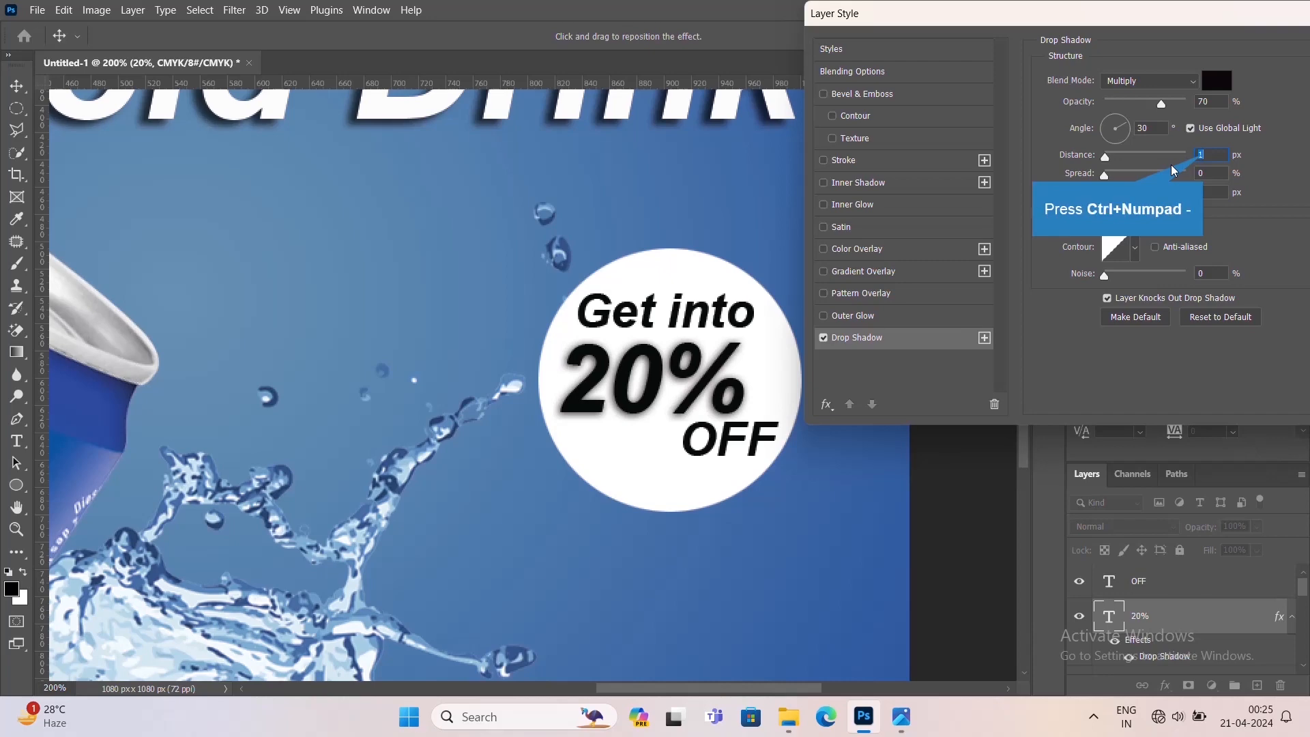
pyautogui.press('ctrl+KP_Subtract')
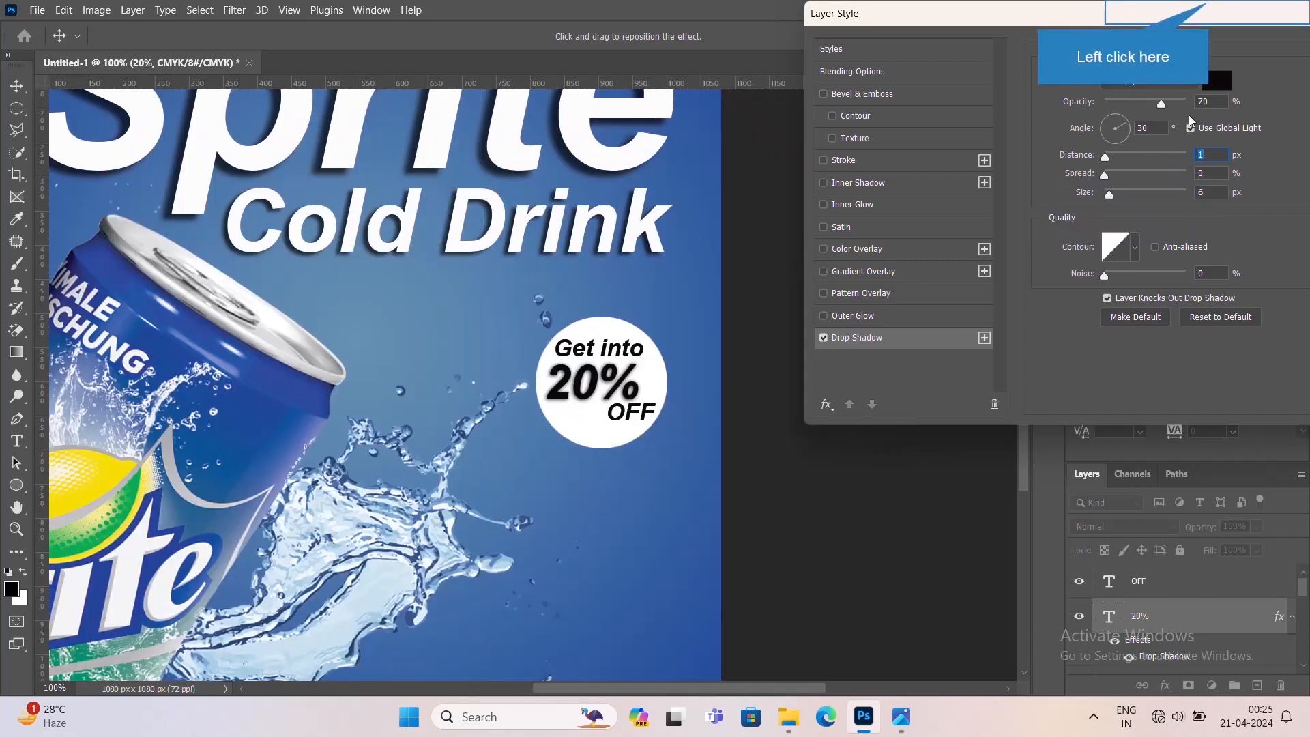
pyautogui.click(1256, 83)
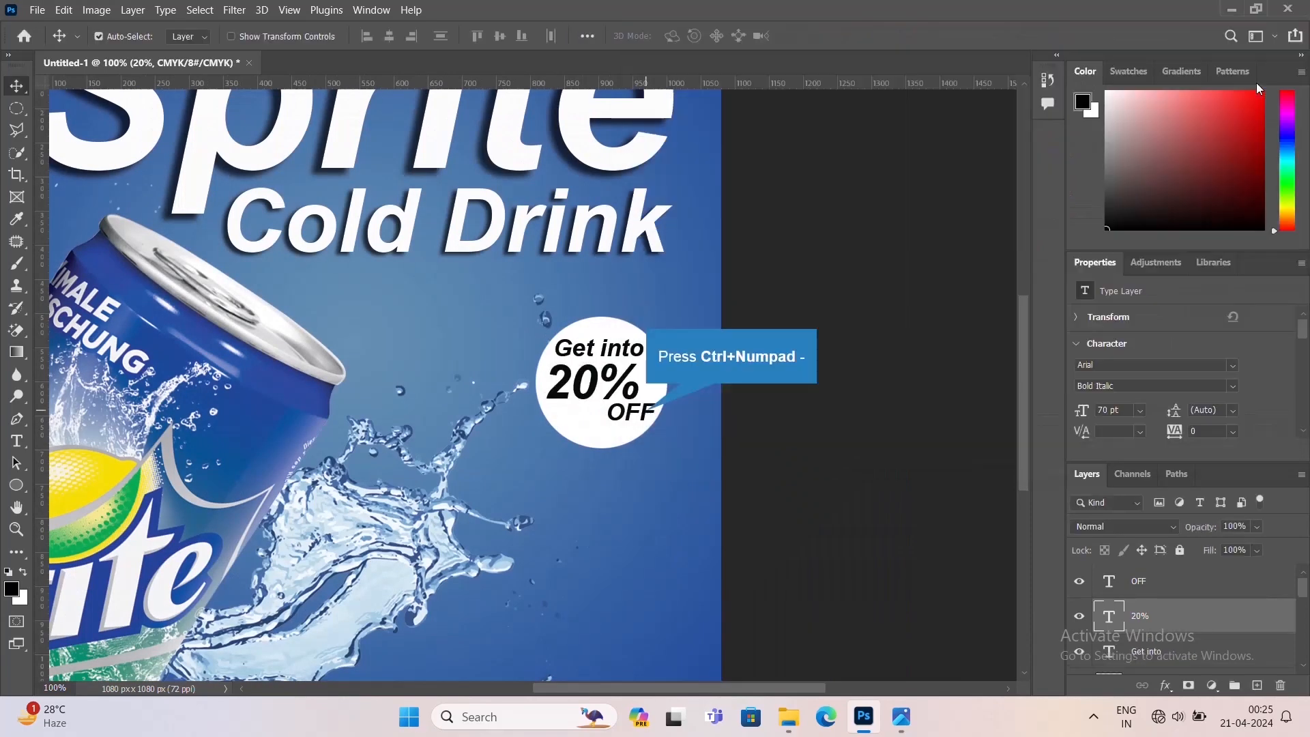
pyautogui.press('ctrl+KP_Subtract')
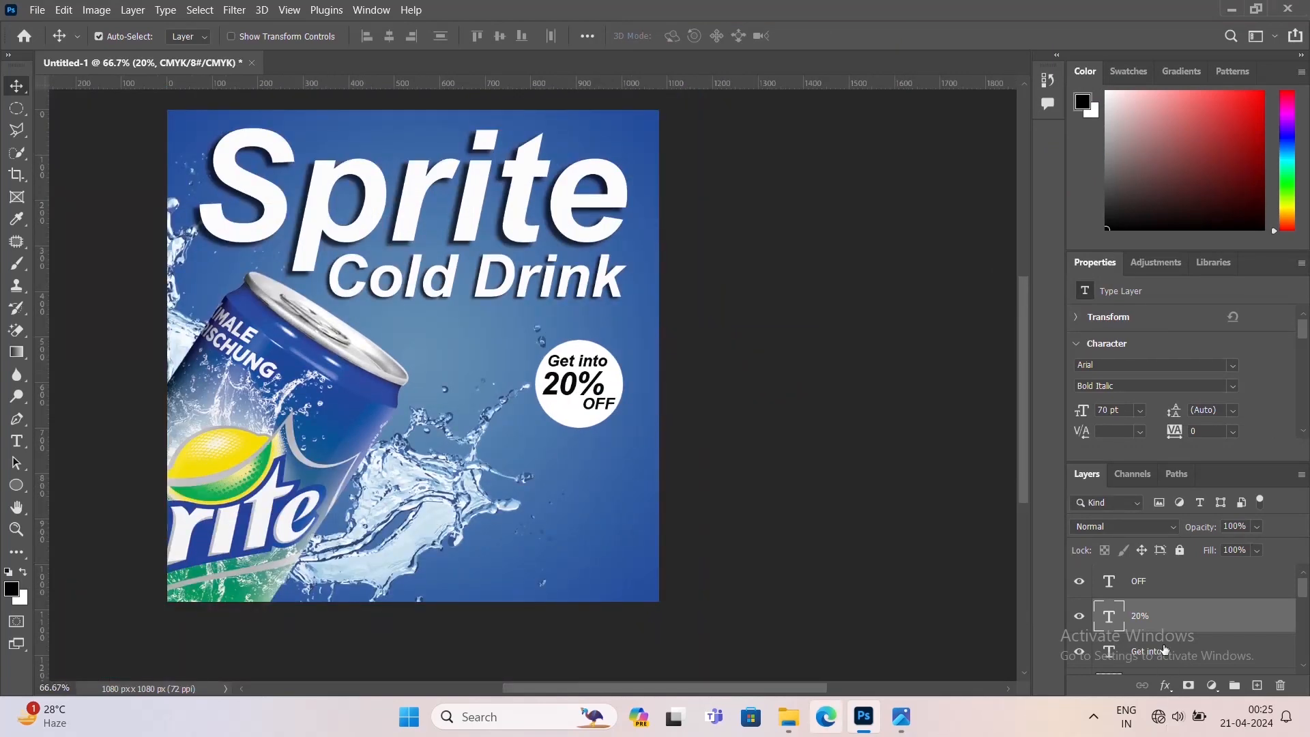
# - Try drawing a black rounded rectangle with 30 px corners on a new layer beneath the circle badge, and undo it
pyautogui.click(1165, 583)
pyautogui.hotkey('ctrl', 'shift', 'n')
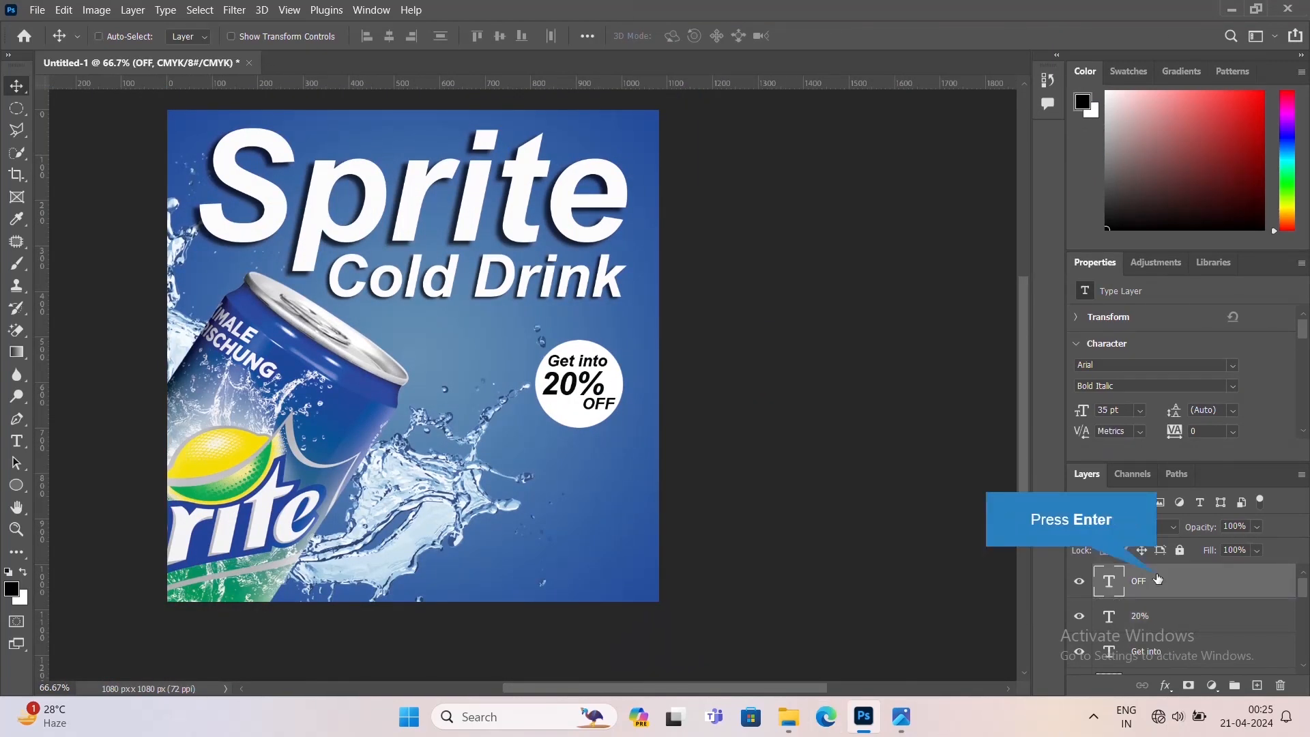
pyautogui.press('Return')
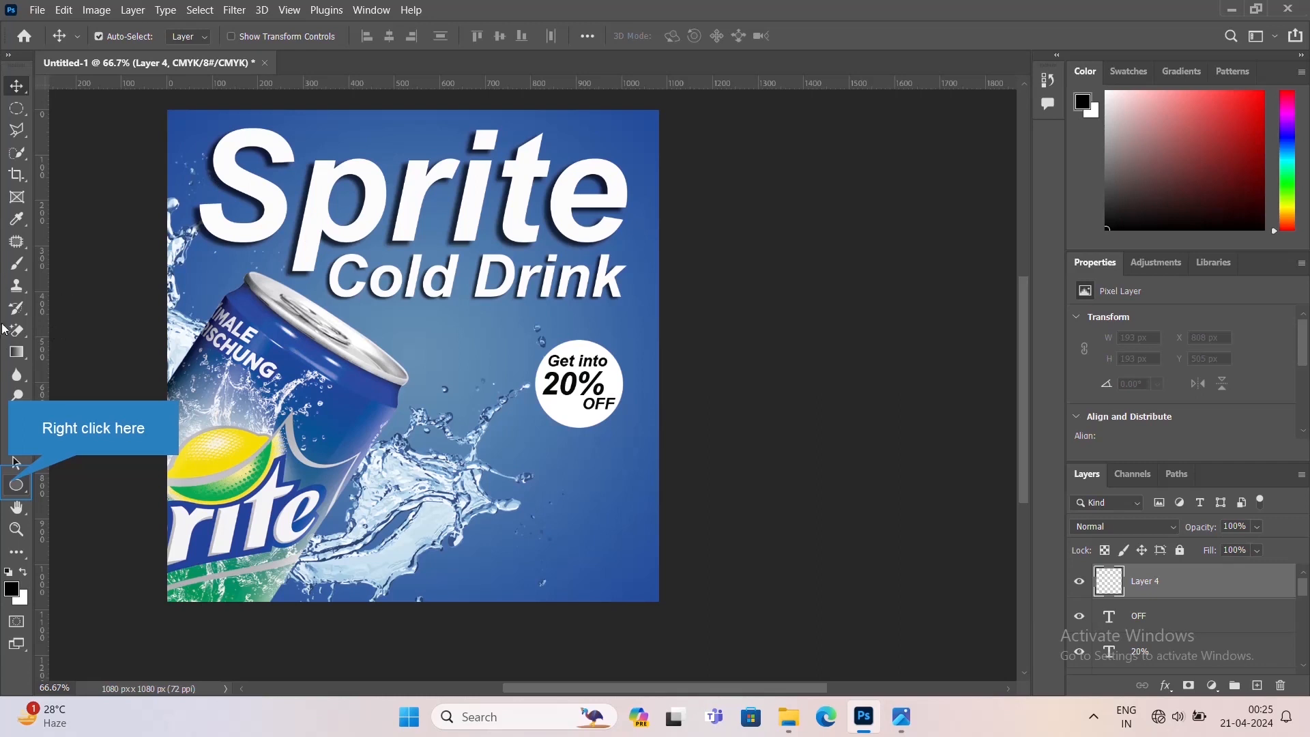
pyautogui.rightClick(12, 486)
pyautogui.click(87, 488)
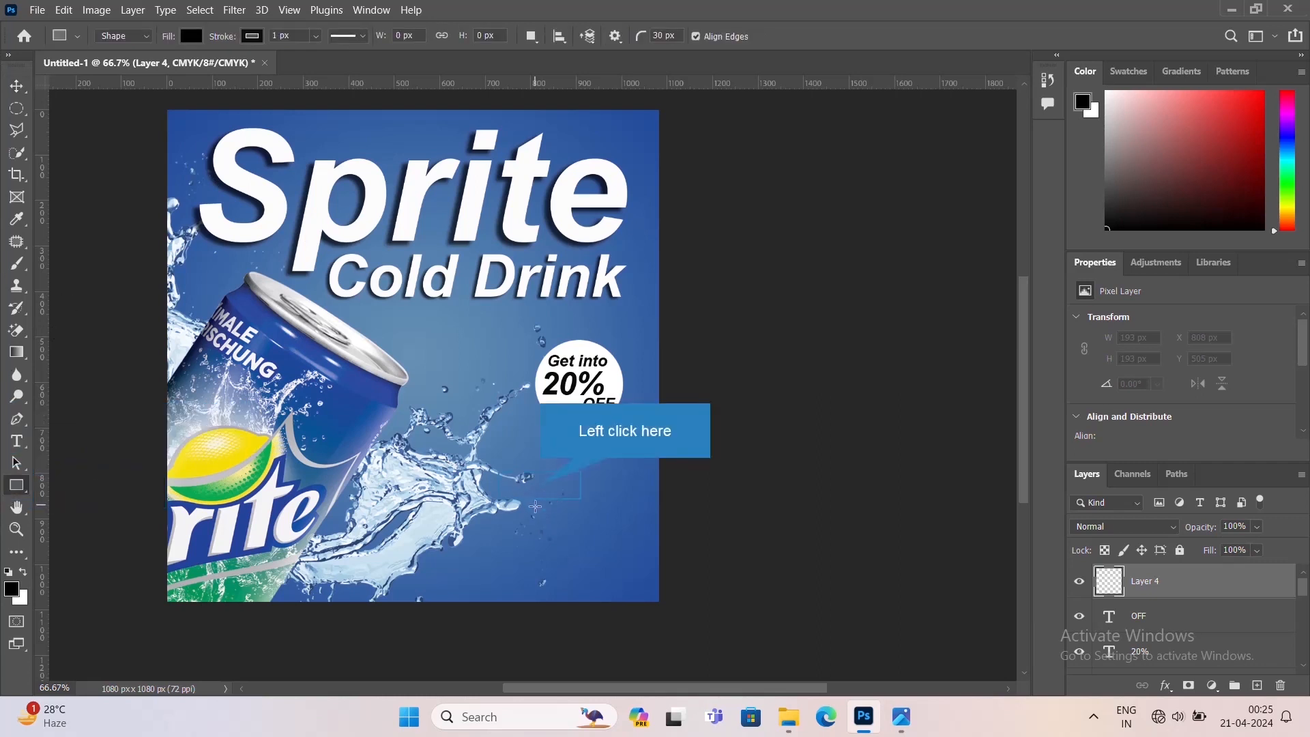
pyautogui.moveTo(540, 485); pyautogui.dragTo(646, 520)
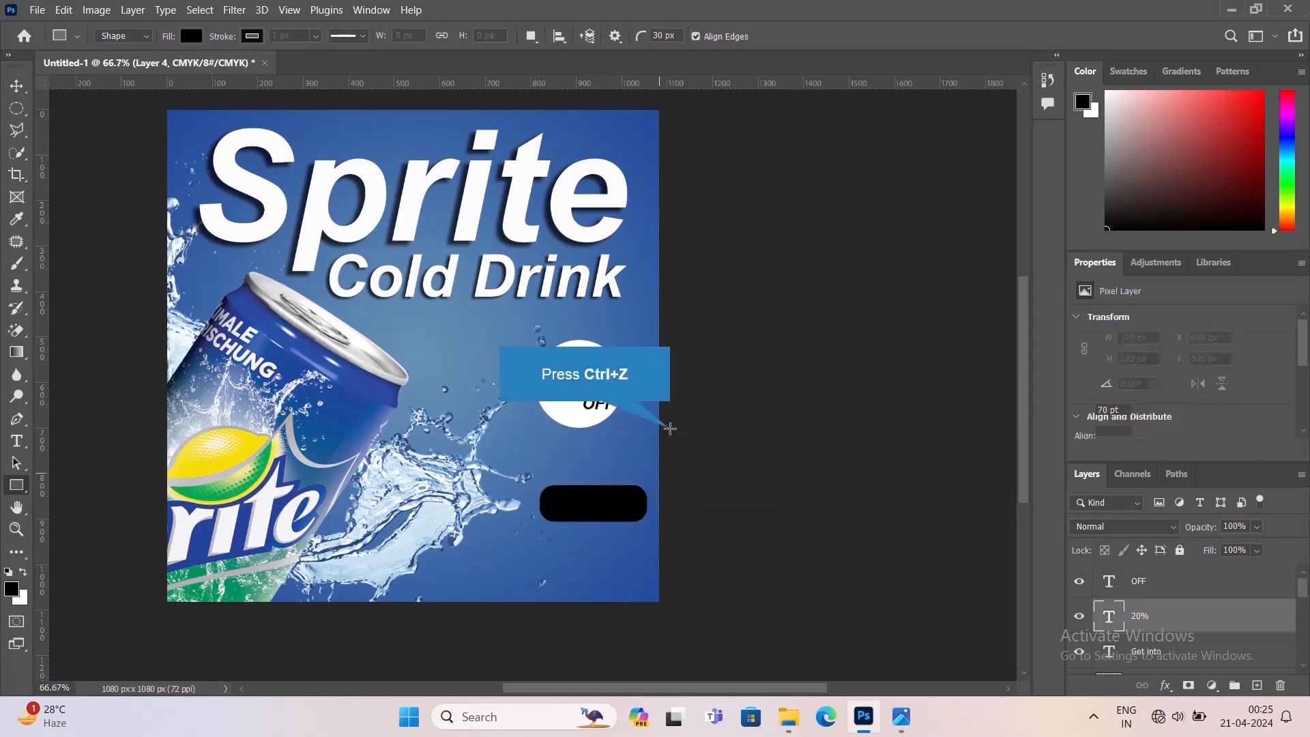
pyautogui.hotkey('ctrl', 'z')
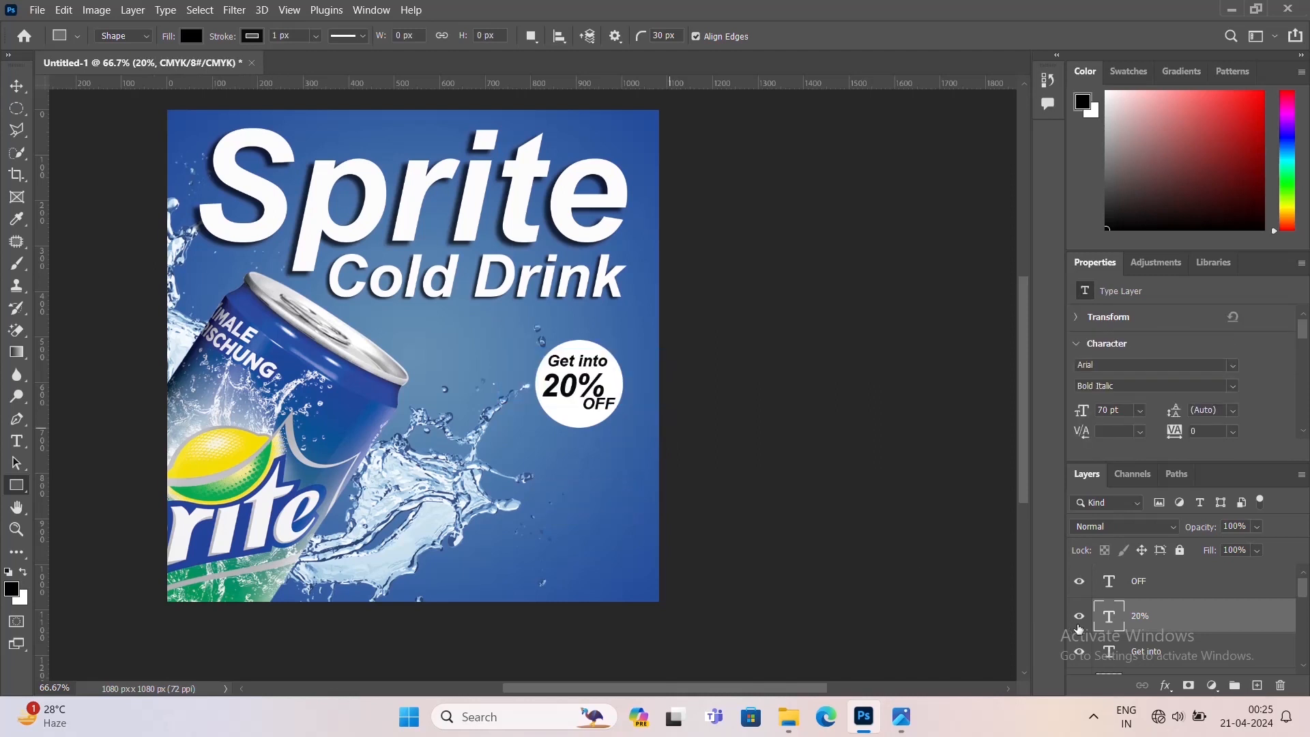
# - Draw a black rectangle about 238 × 85 px with 0 px corner radius on a new layer above OFF, below the circle badge
pyautogui.click(1172, 582)
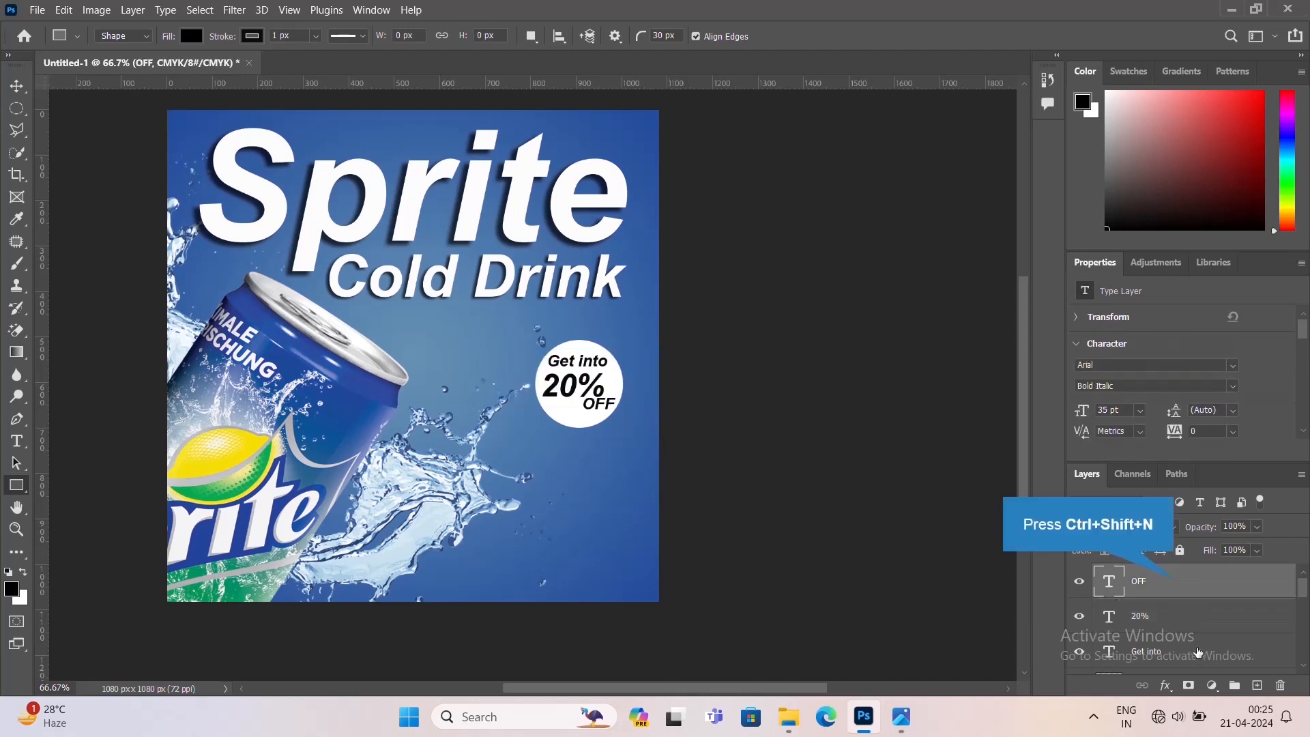
pyautogui.hotkey('ctrl', 'shift', 'n')
pyautogui.press('Return')
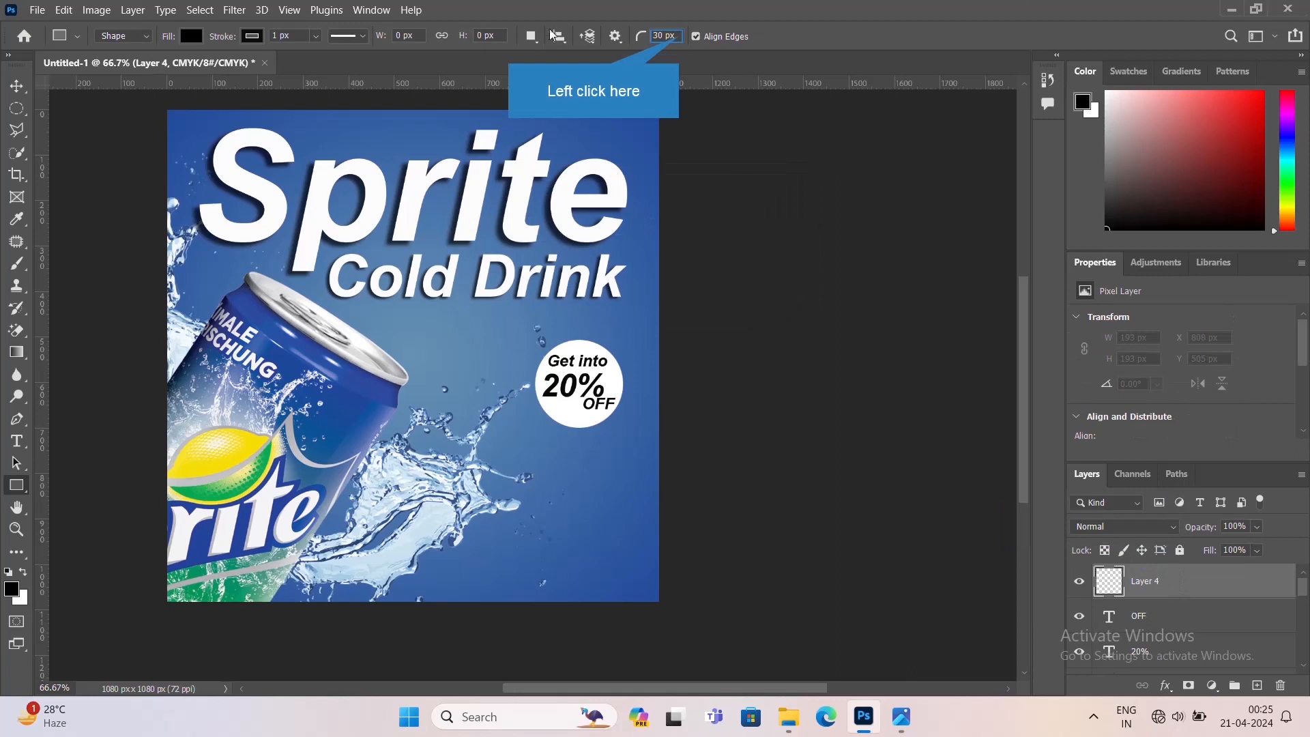
pyautogui.moveTo(677, 37); pyautogui.dragTo(654, 37)
pyautogui.write('0')
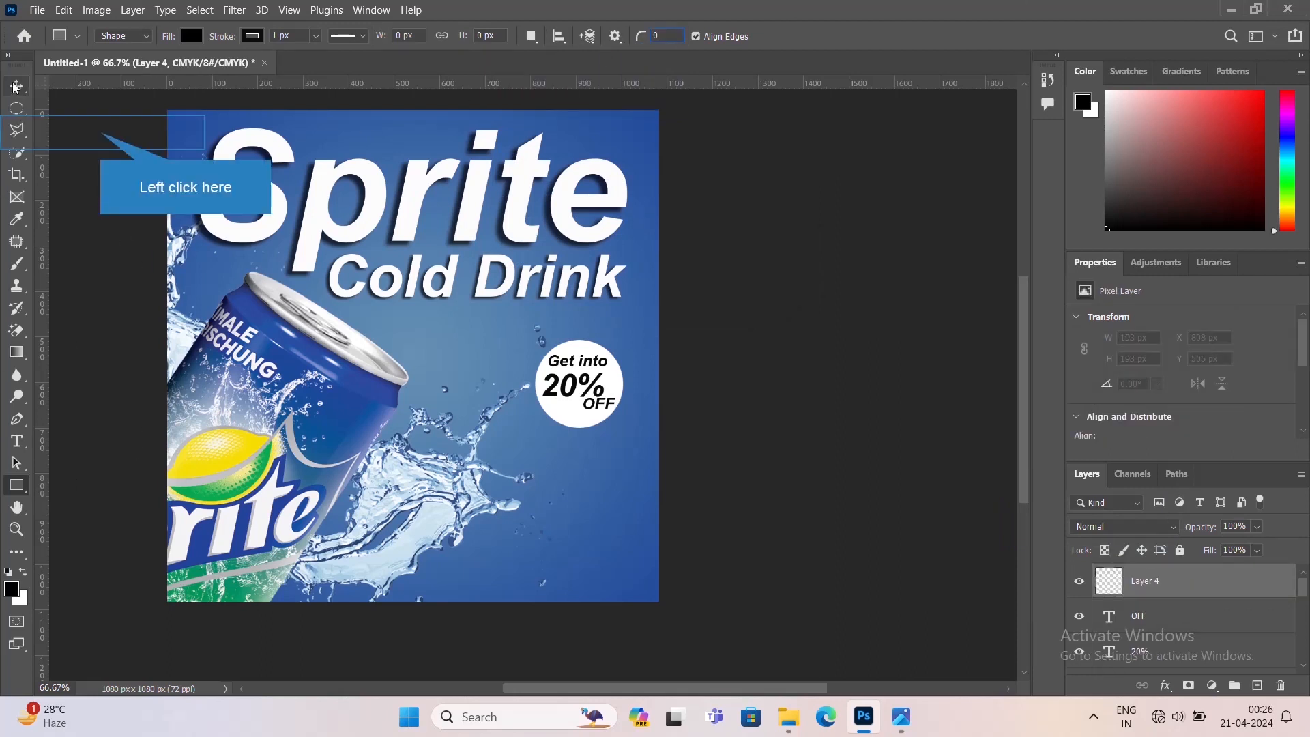
pyautogui.click(101, 134)
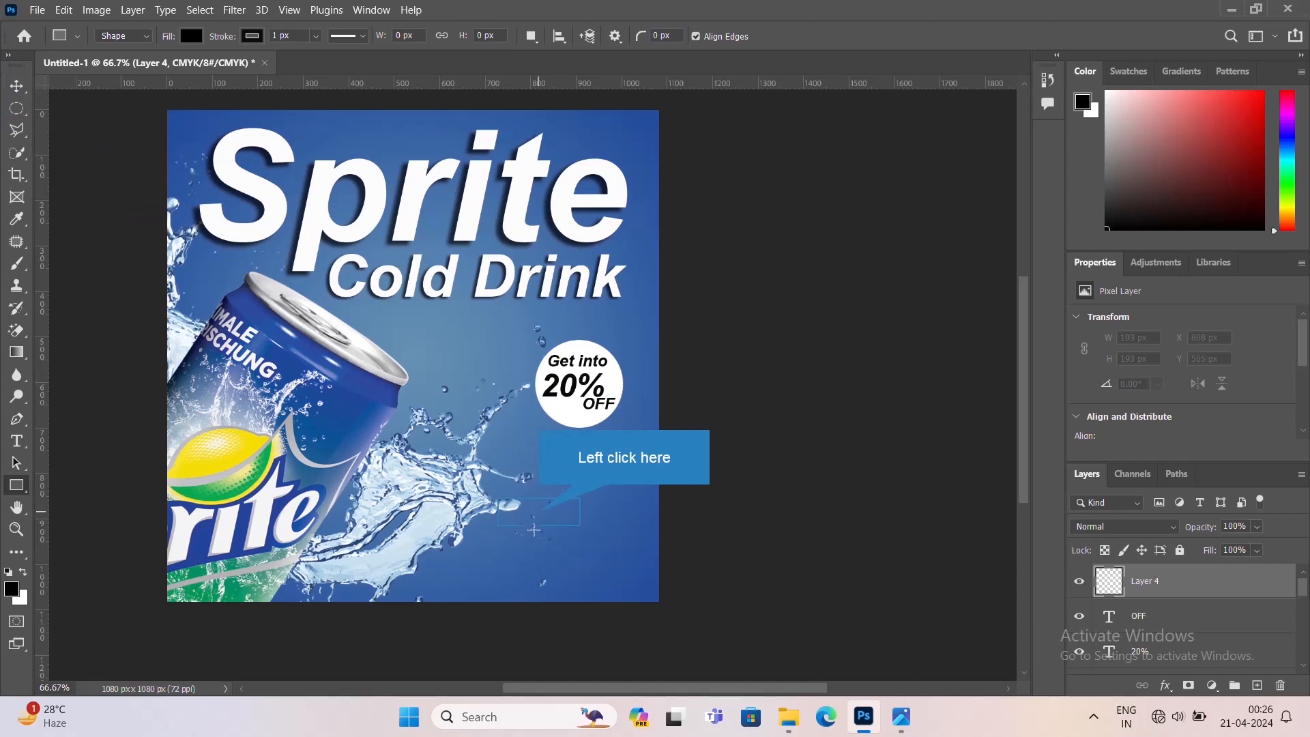
pyautogui.moveTo(539, 512); pyautogui.dragTo(647, 550)
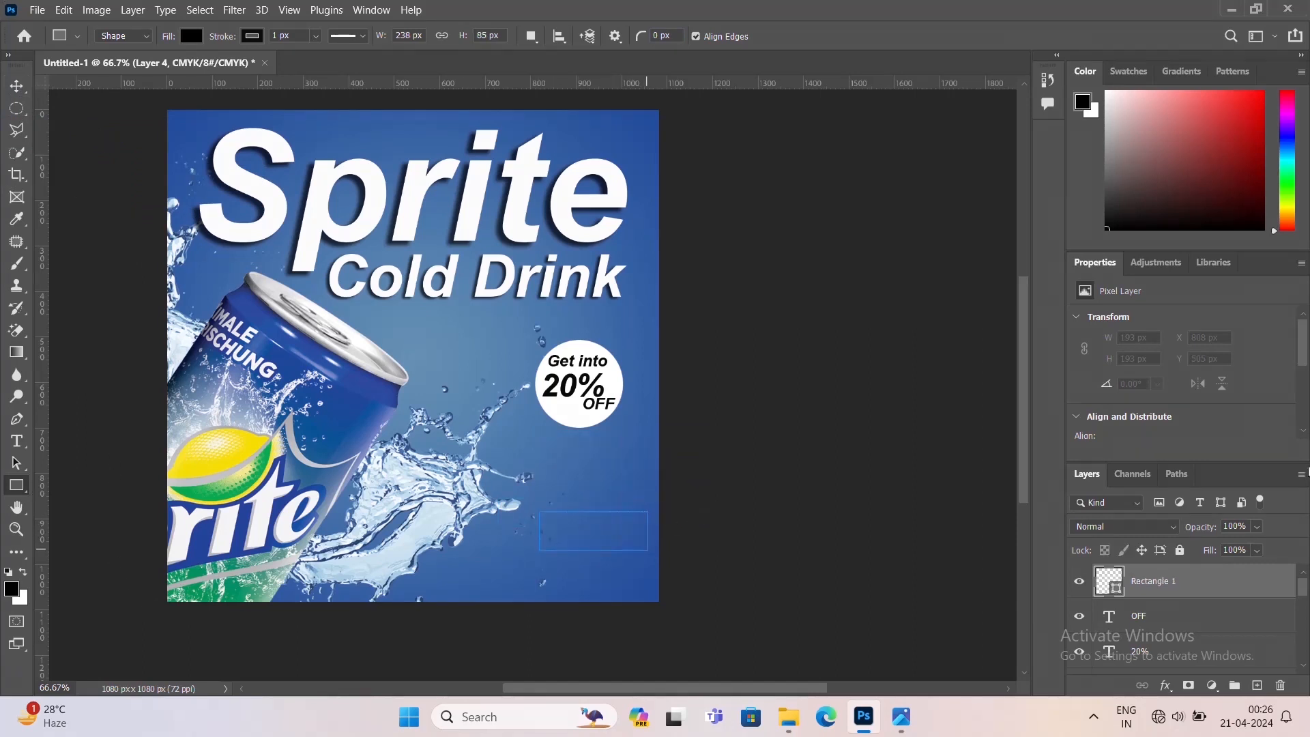
# - Set all four corner radii of the rectangle below the badge to 10 px
pyautogui.scroll(-1, 1228, 405)
pyautogui.moveTo(1190, 399); pyautogui.dragTo(1172, 396)
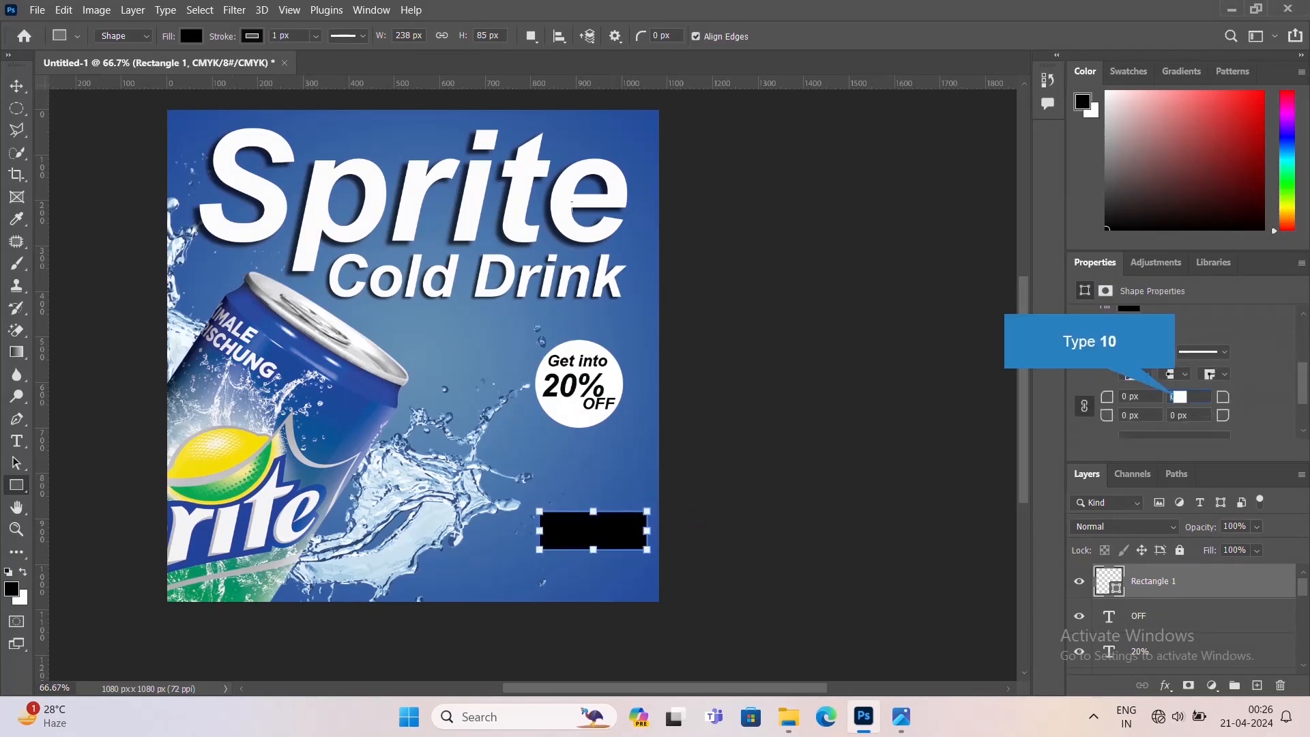
pyautogui.write('10')
pyautogui.press('Return')
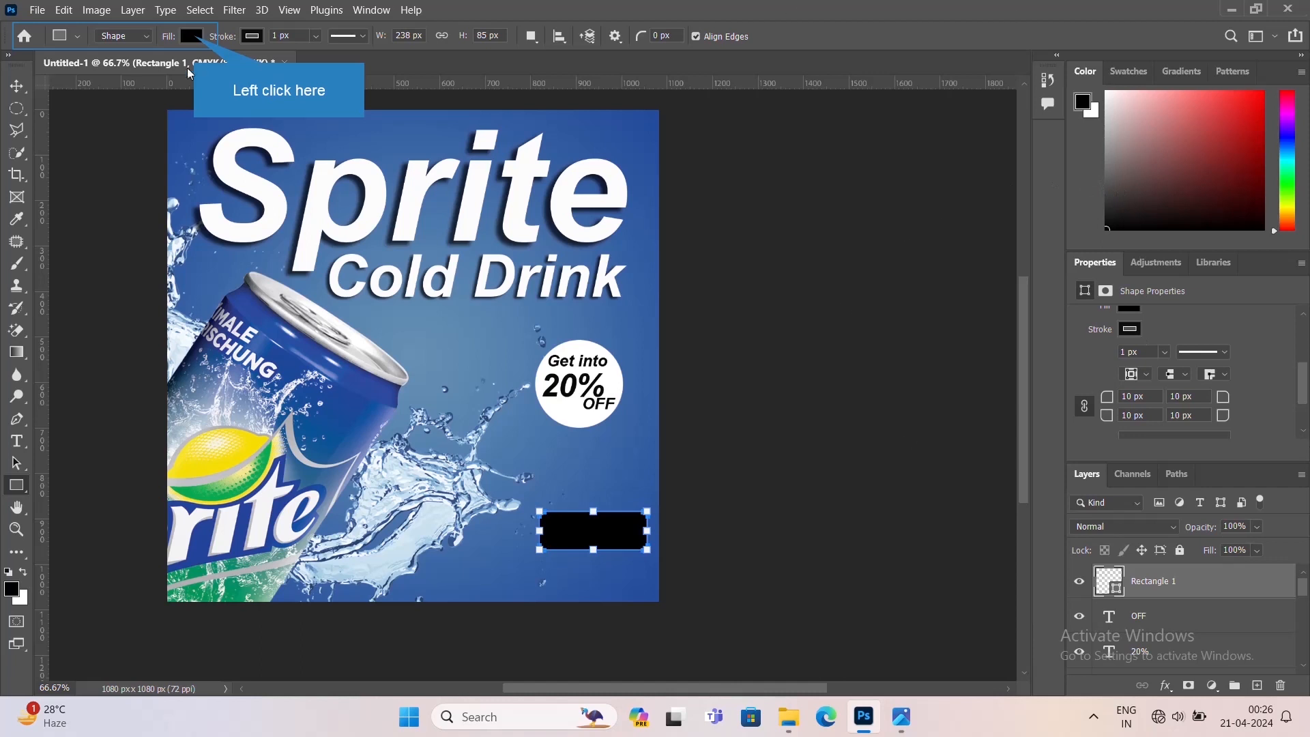
# - Fill the rectangle below the badge with white and rasterize its layer
pyautogui.click(193, 37)
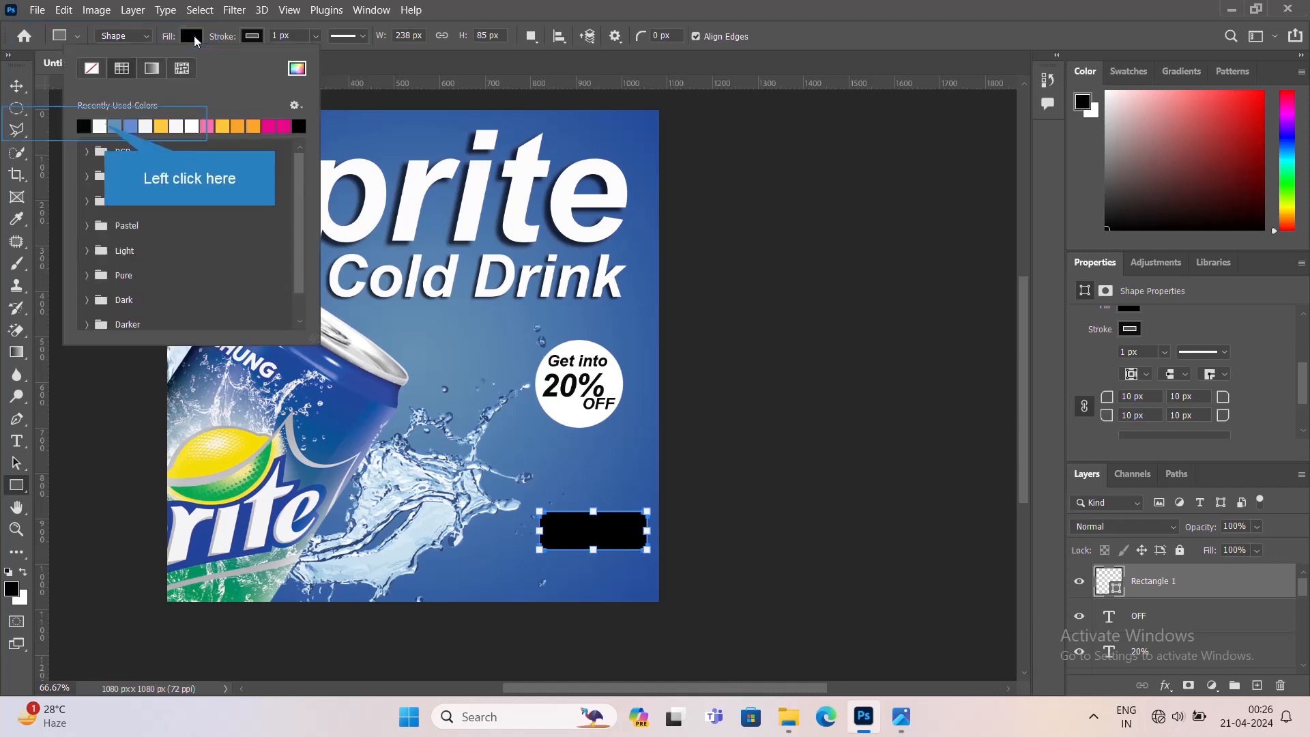
pyautogui.click(104, 125)
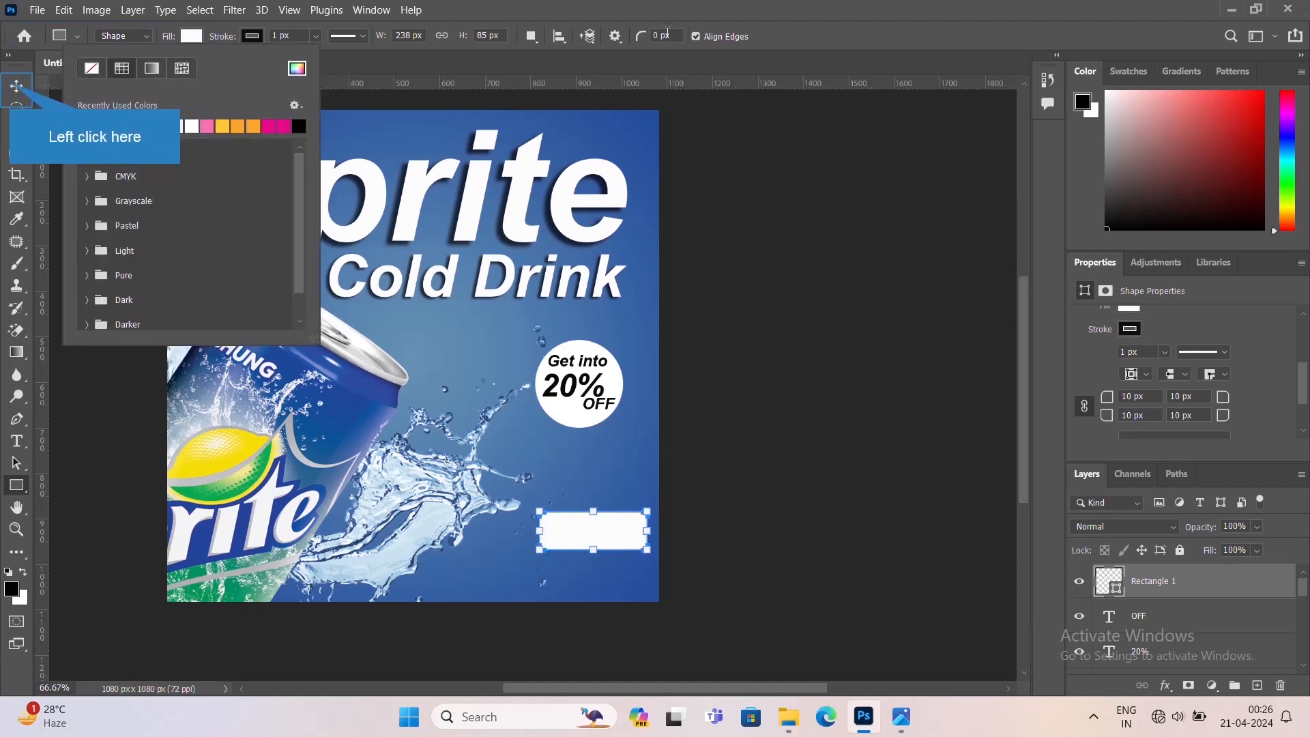
pyautogui.click(13, 85)
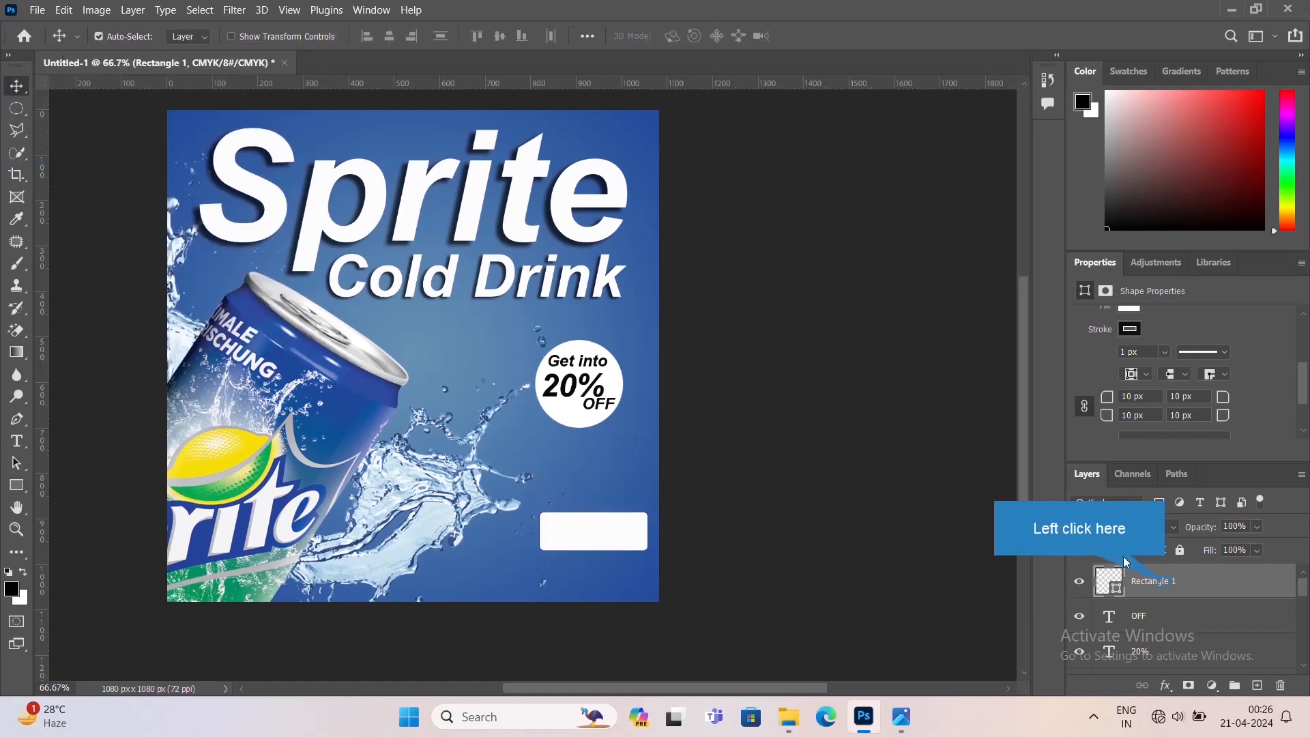
pyautogui.rightClick(1163, 584)
pyautogui.click(1016, 268)
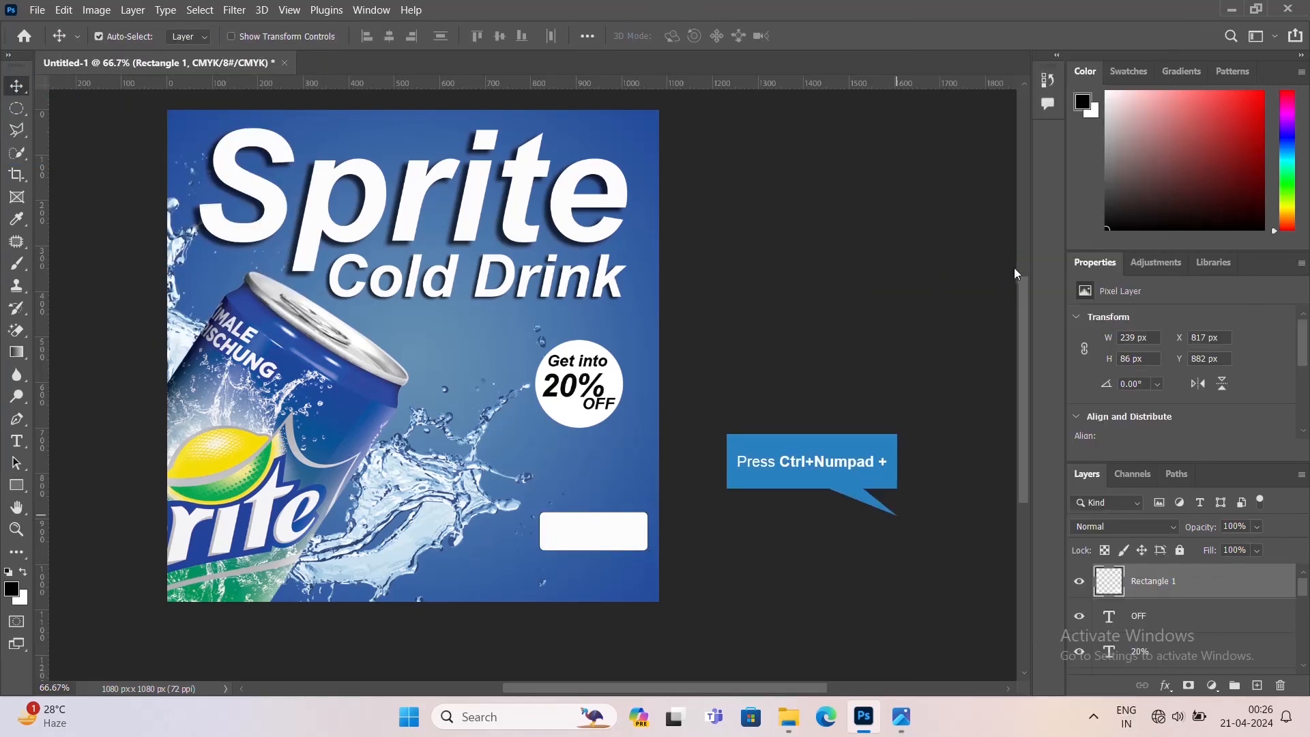
# - Undo the rectangle's rasterizing and white fill so that it is an editable black shape again
pyautogui.press('ctrl+KP_Add')
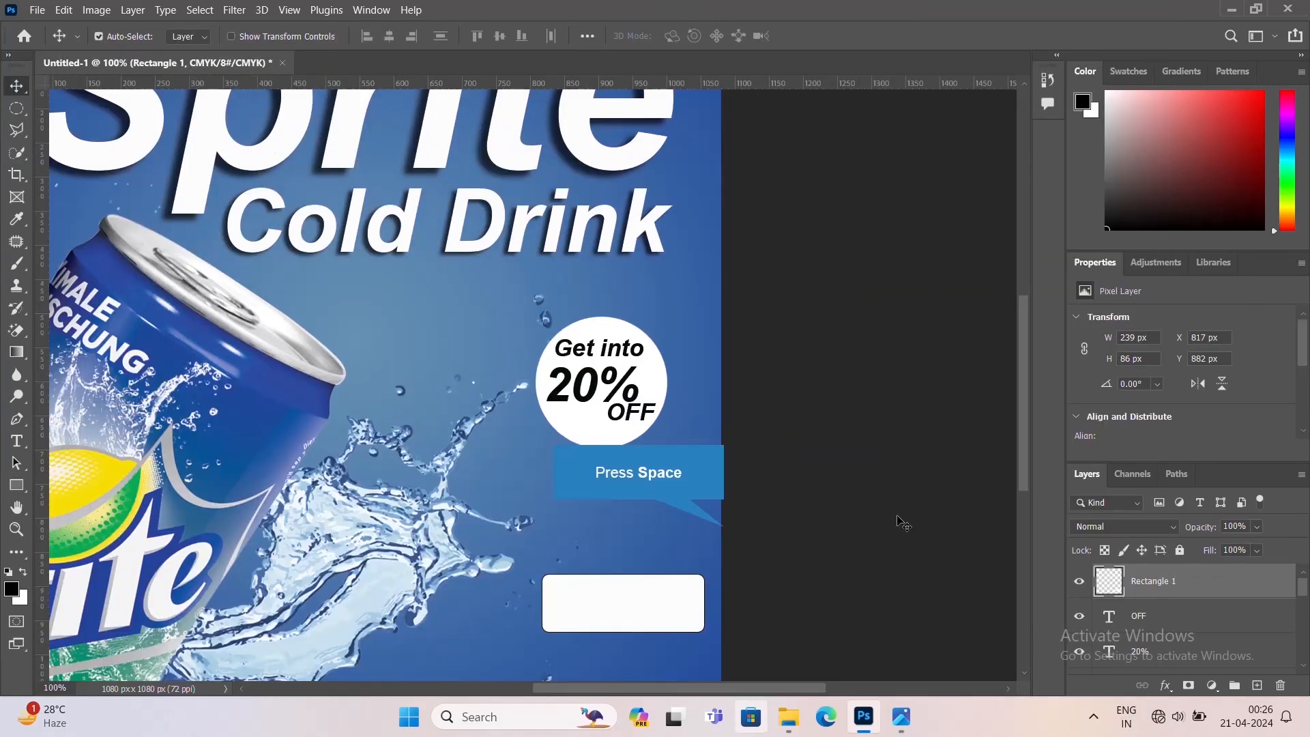
pyautogui.press('space')
pyautogui.moveTo(645, 608); pyautogui.dragTo(631, 544)
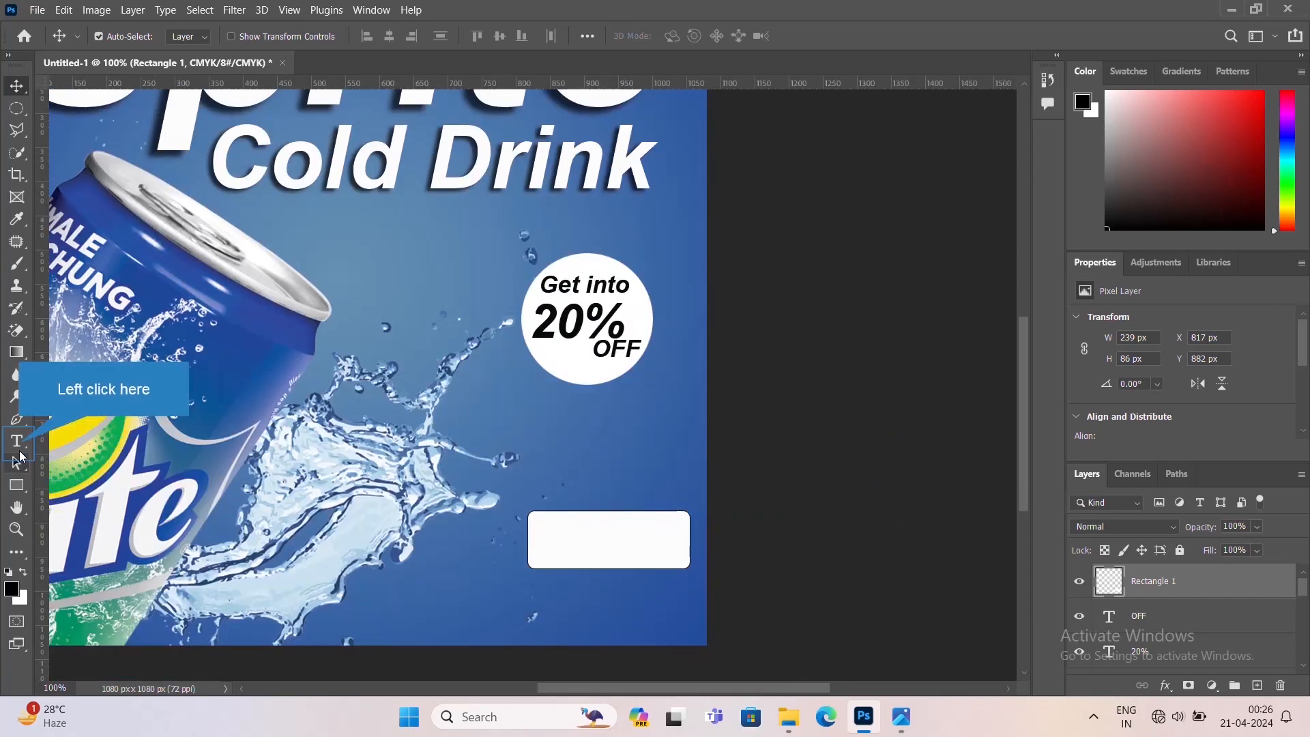
pyautogui.click(17, 441)
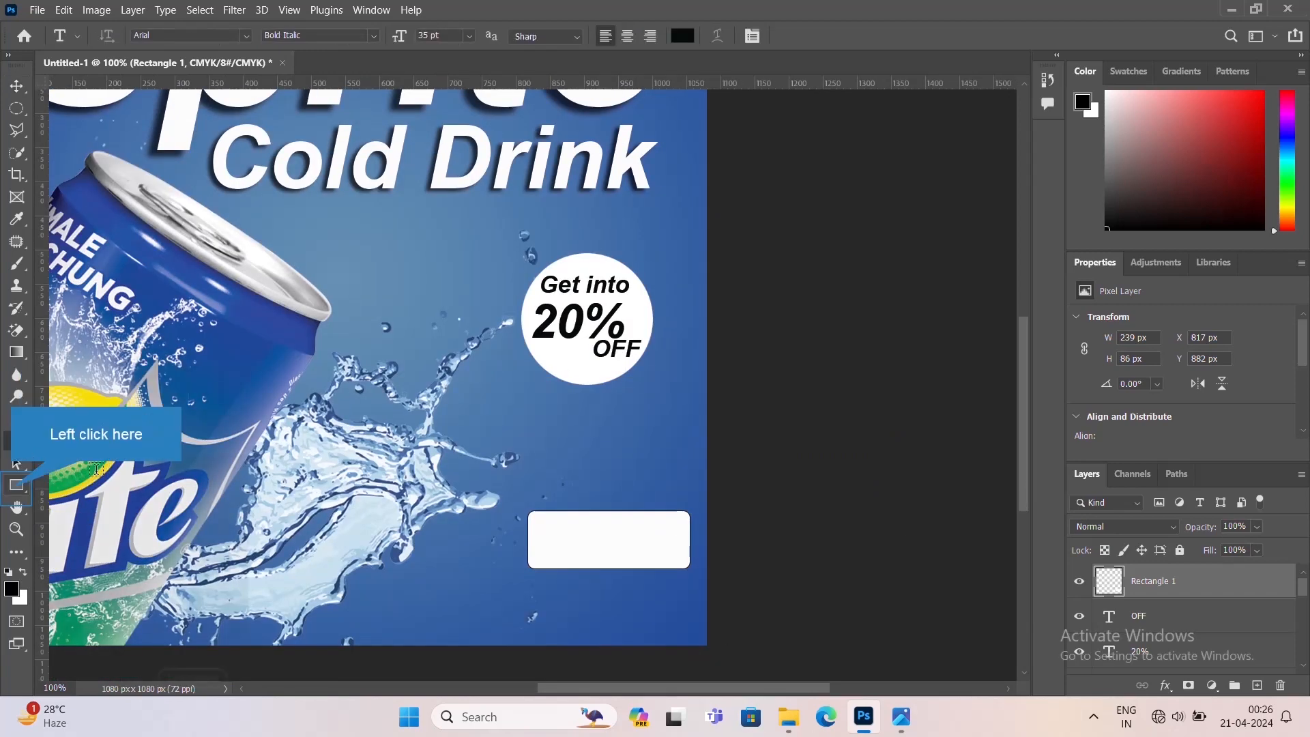
pyautogui.click(14, 488)
pyautogui.hotkey('ctrl', 'z')
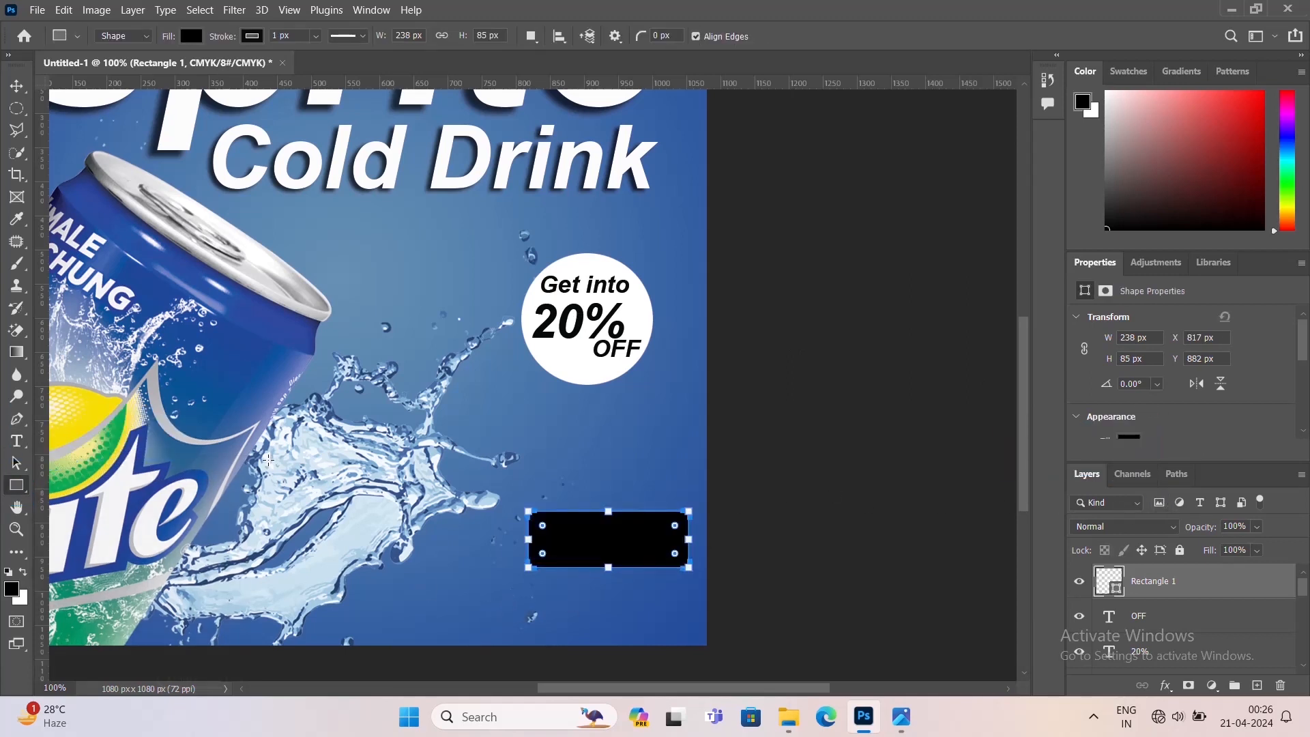
# - Set all four corner radii of the black rectangle to 20 px
pyautogui.scroll(-4, 1150, 420)
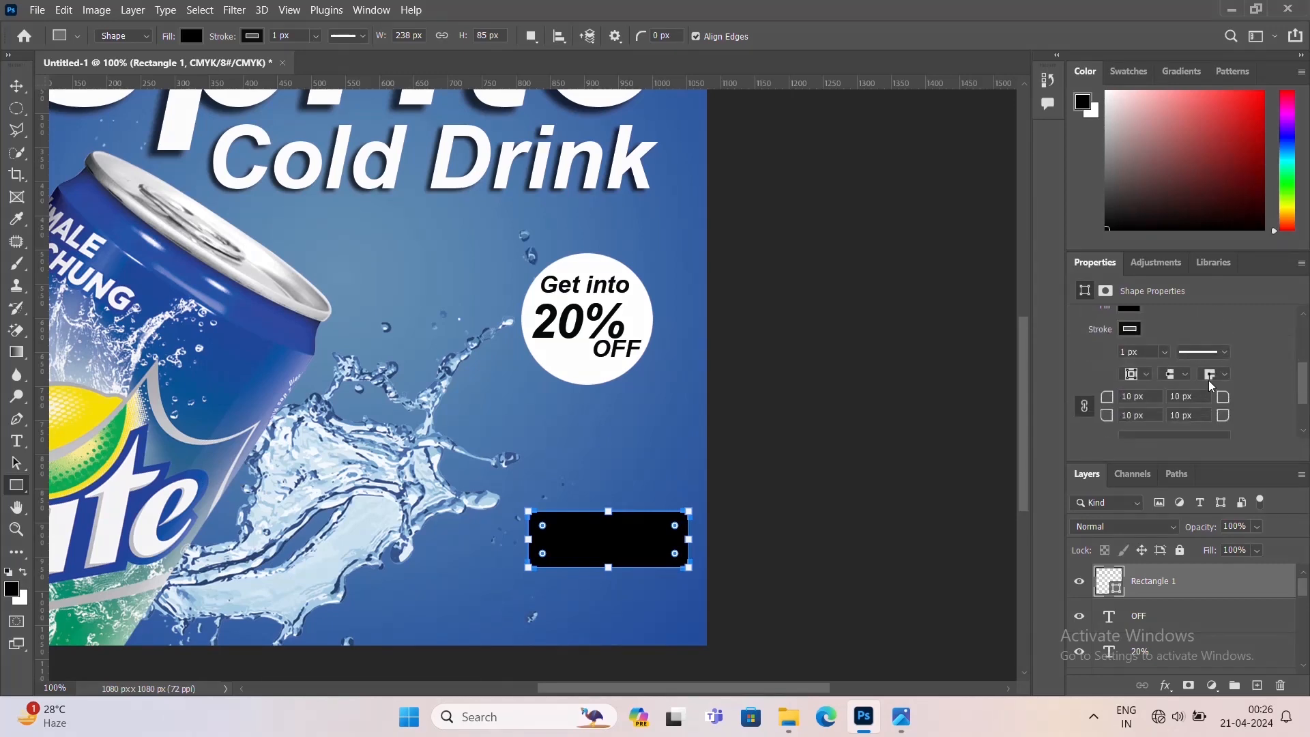
pyautogui.click(1194, 395)
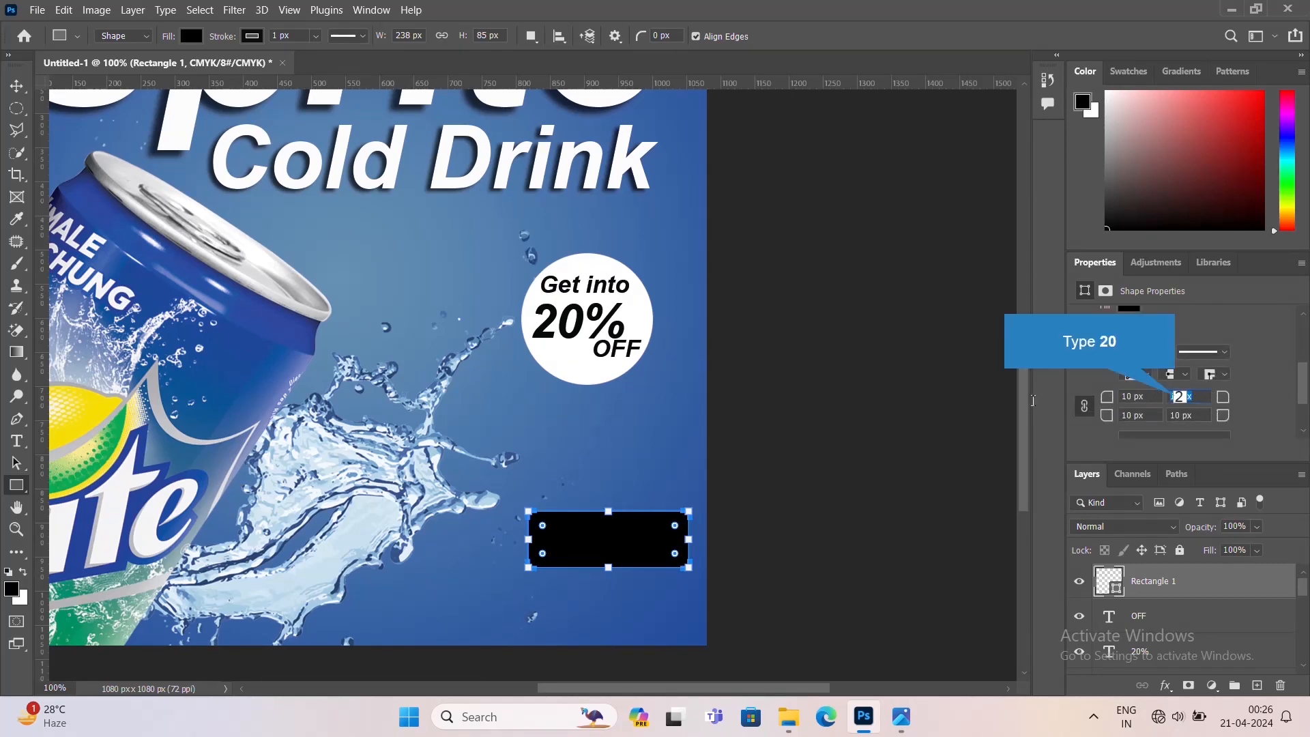
pyautogui.write('20')
pyautogui.press('Return')
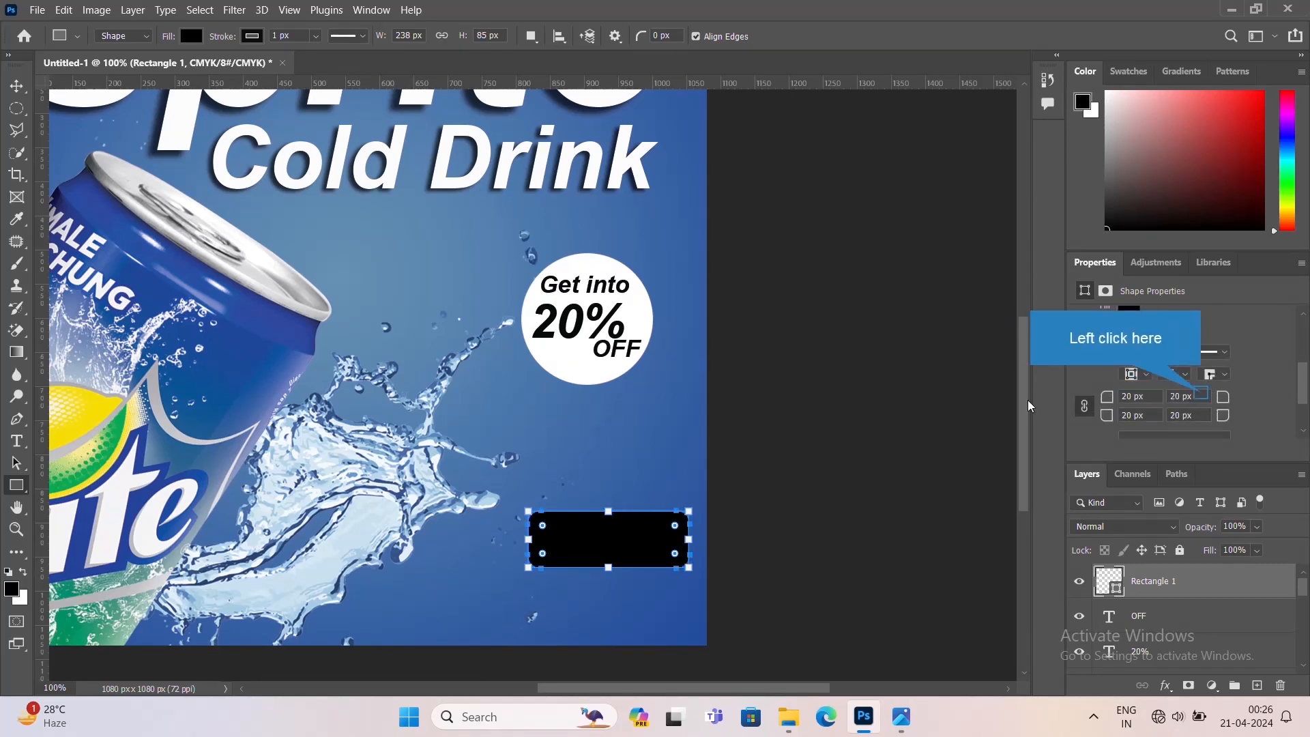
# - Round the black rectangle's four corners further, with linked radii of 30 px
pyautogui.click(1202, 395)
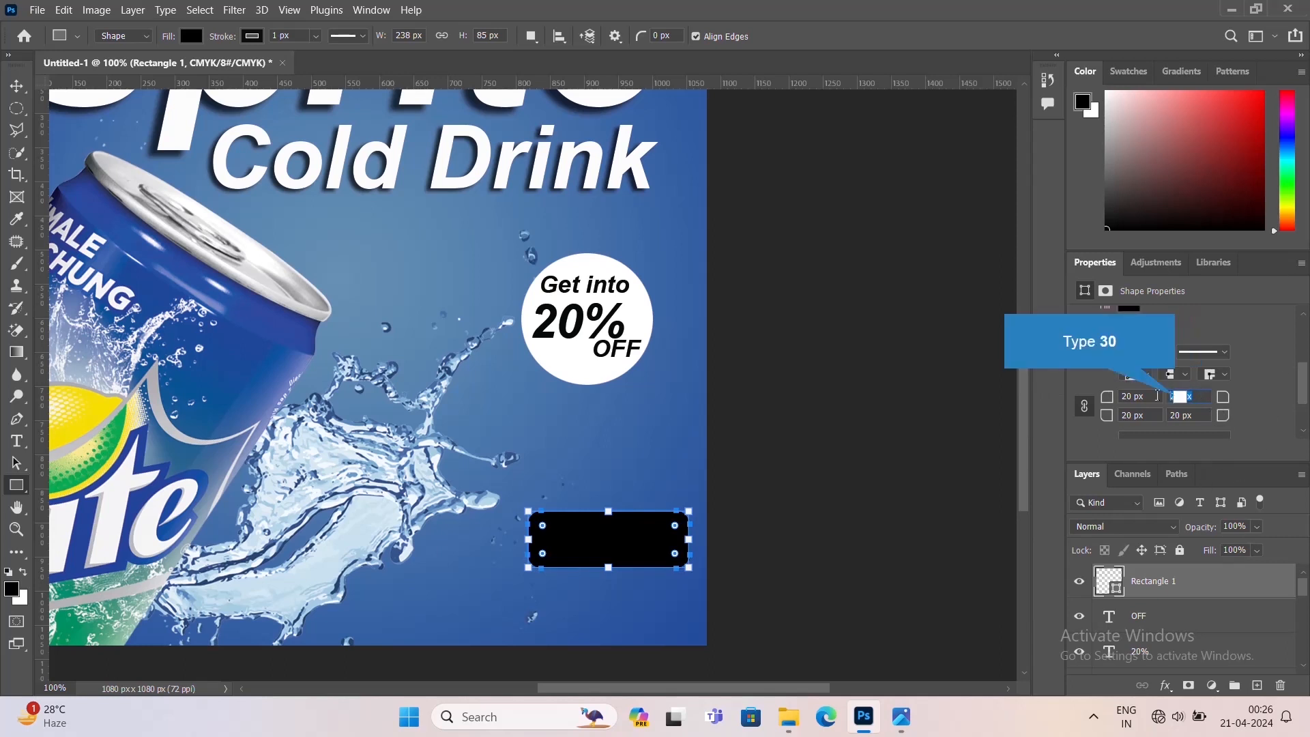
pyautogui.write('30')
pyautogui.press('Return')
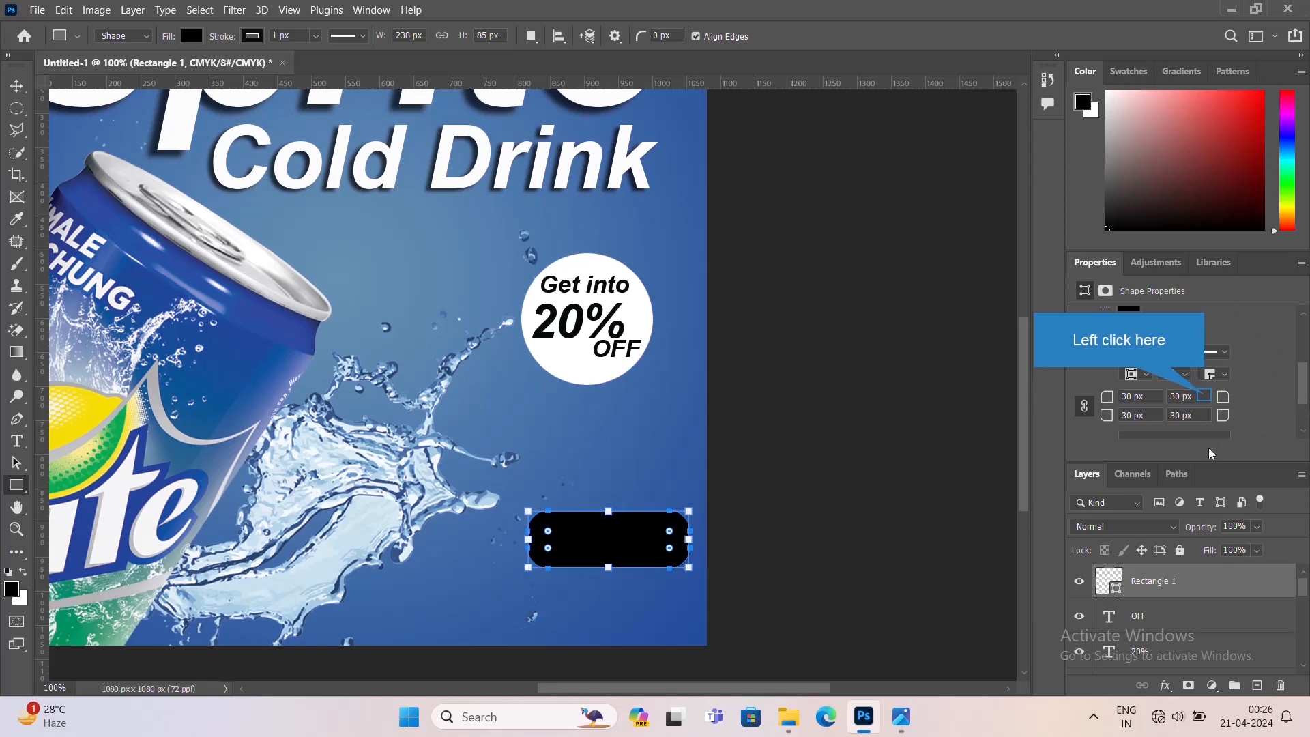
# - Try larger linked corner radii of 40 px and 50 px on the black rectangle
pyautogui.click(1201, 396)
pyautogui.write('4')
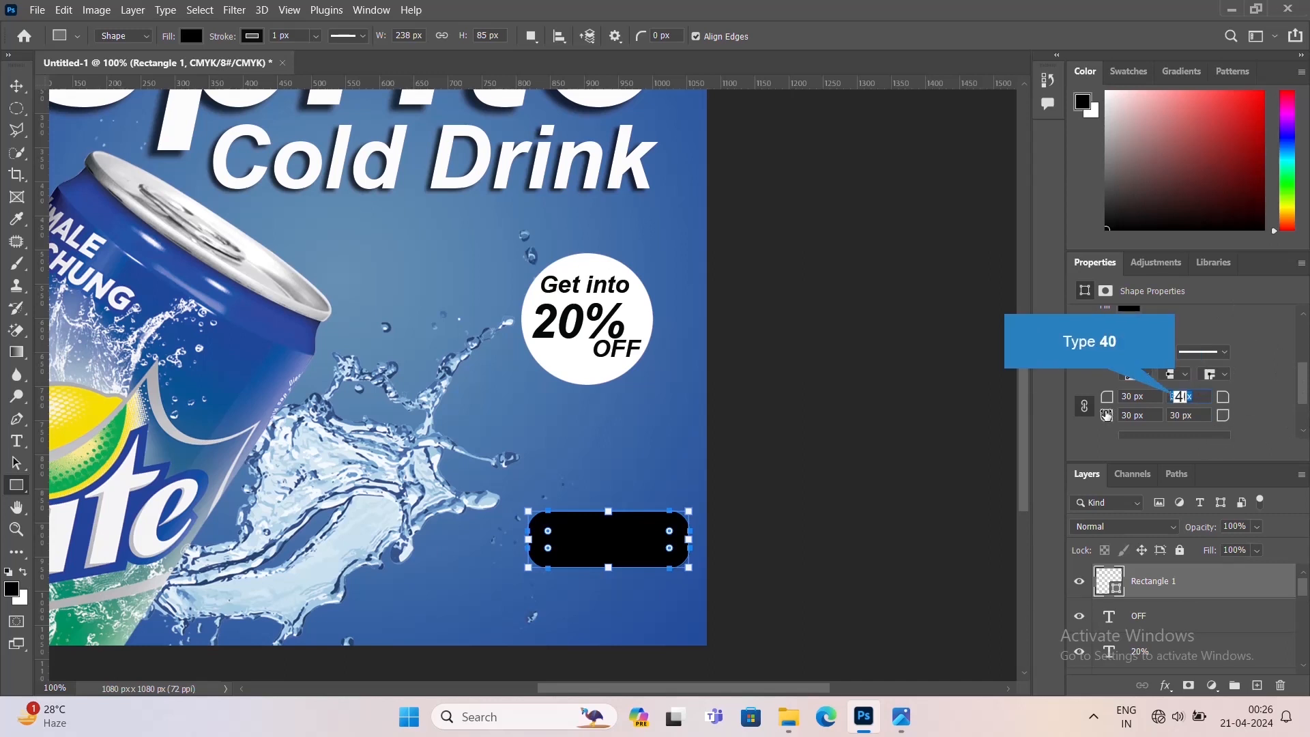
pyautogui.write('0')
pyautogui.press('Return')
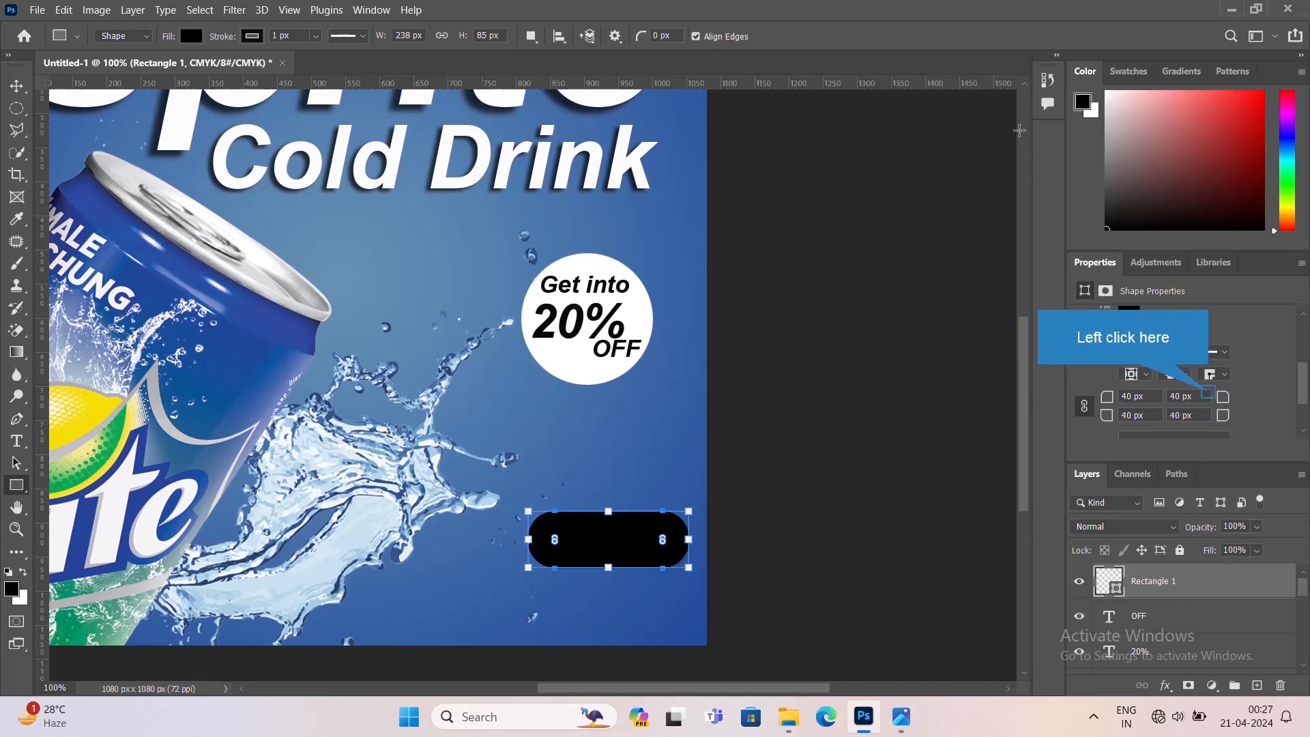
pyautogui.click(1203, 395)
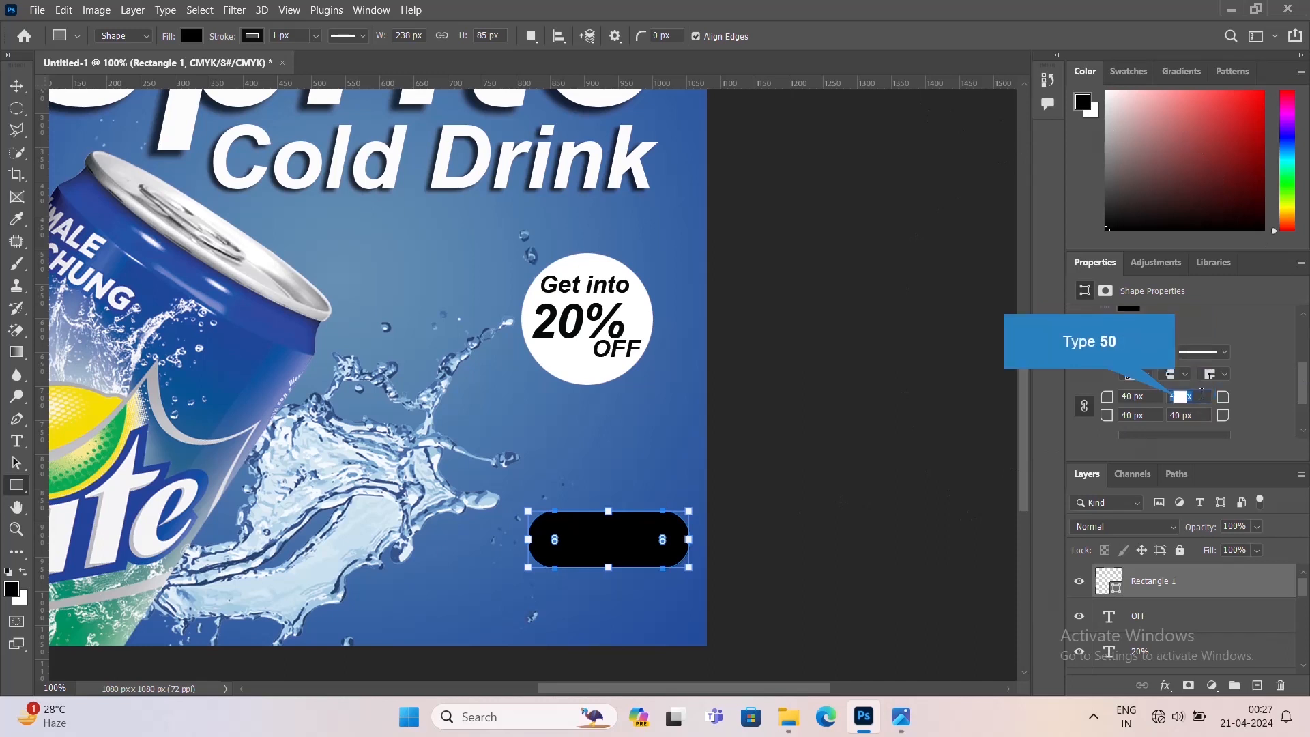
pyautogui.write('50')
pyautogui.press('Return')
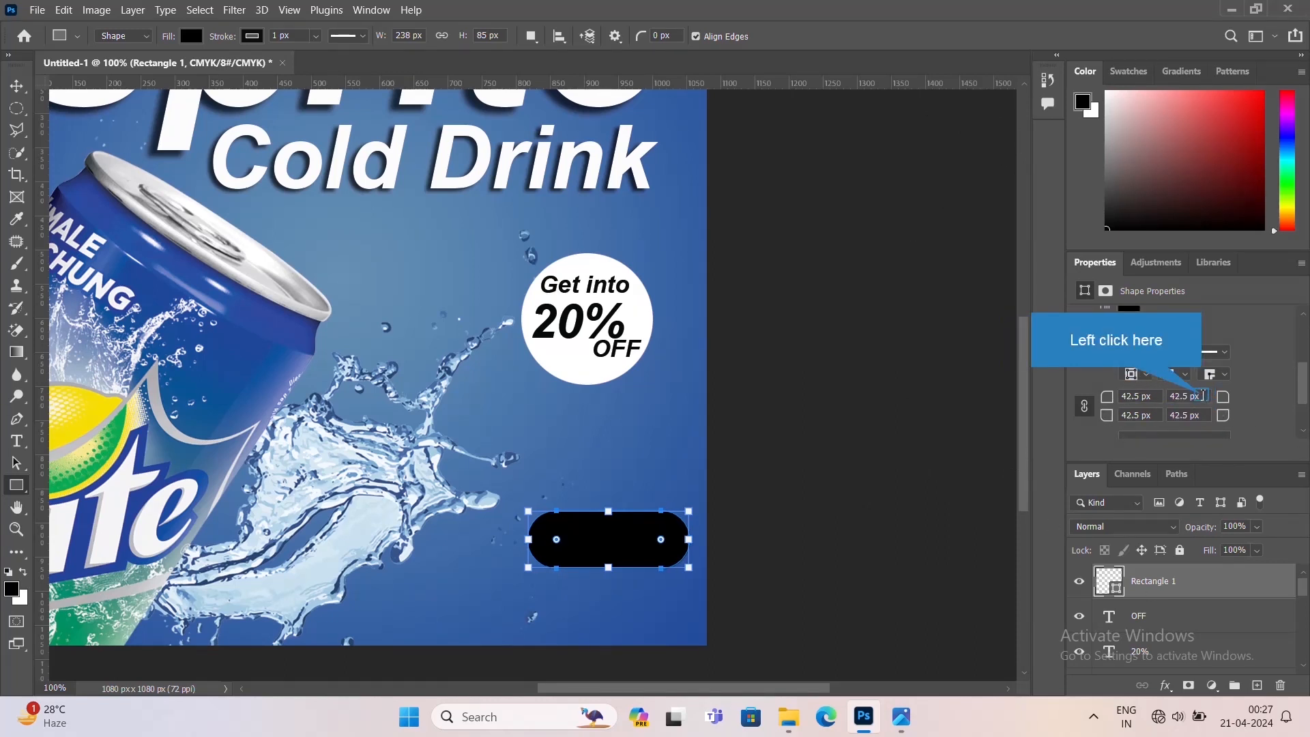
# - Try reducing the black rectangle's linked corner radii to 40 px and 30 px
pyautogui.click(1203, 395)
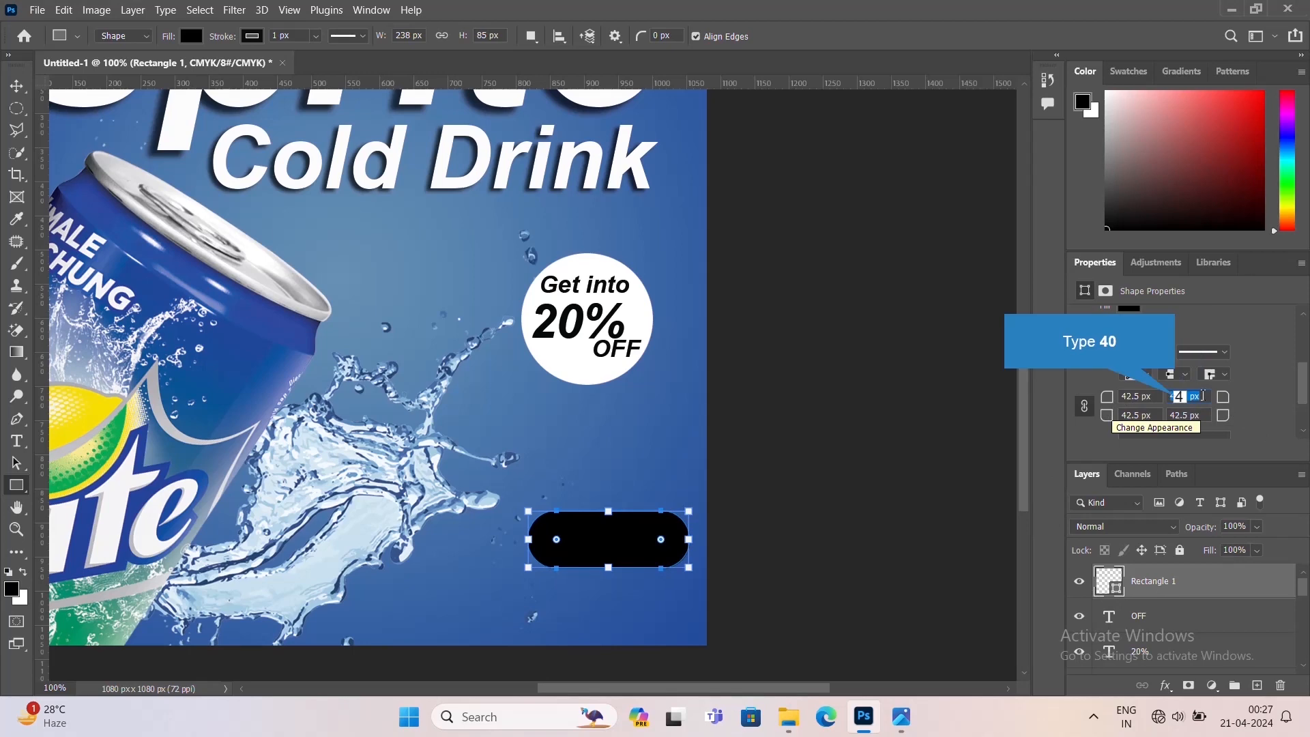
pyautogui.write('40')
pyautogui.press('Return')
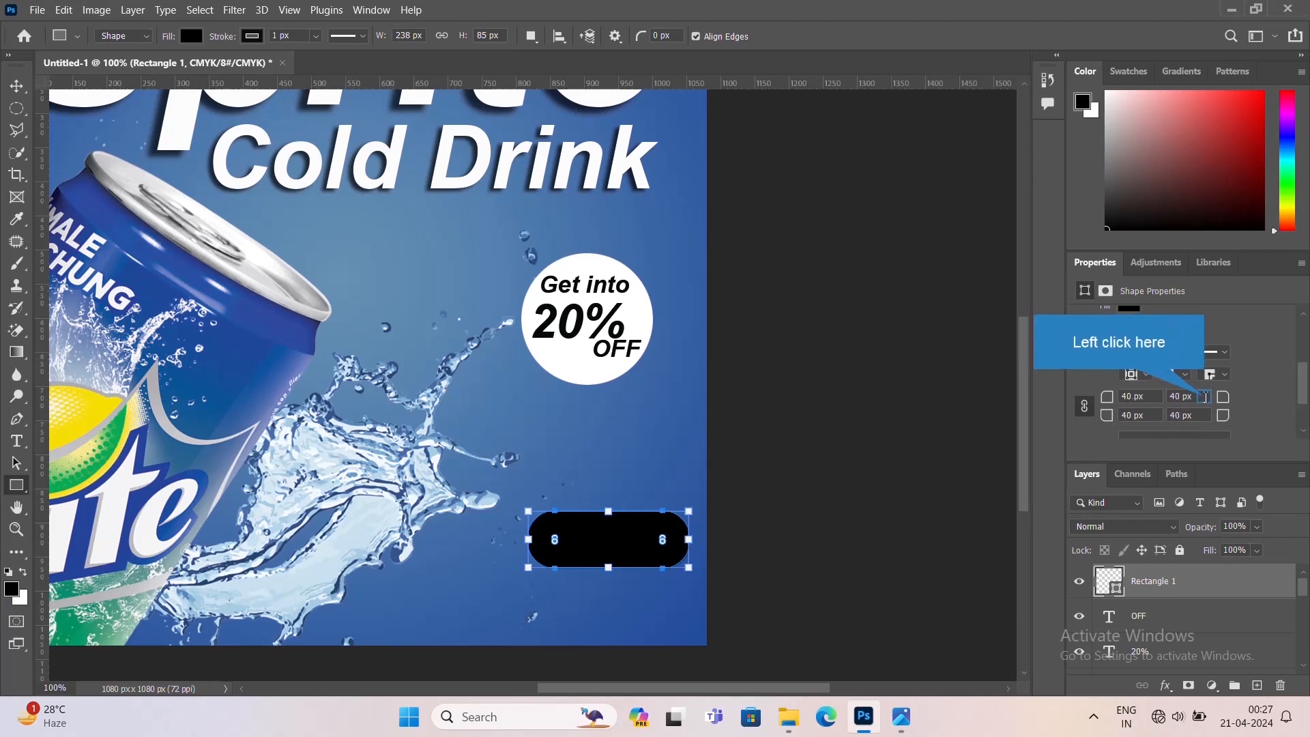
pyautogui.click(1204, 395)
pyautogui.write('30')
pyautogui.press('Return')
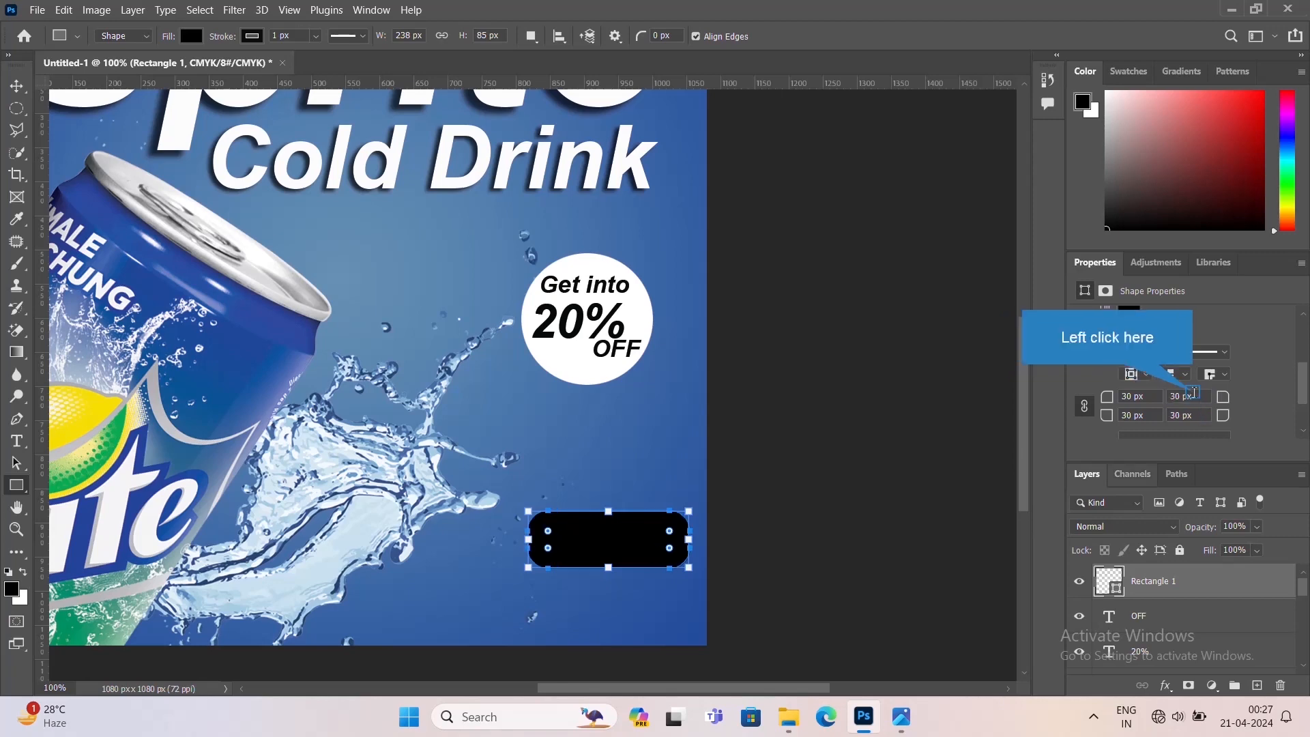
# - Set all four corner radii of the black rectangle to 25 px
pyautogui.click(1194, 394)
pyautogui.write('25')
pyautogui.press('Return')
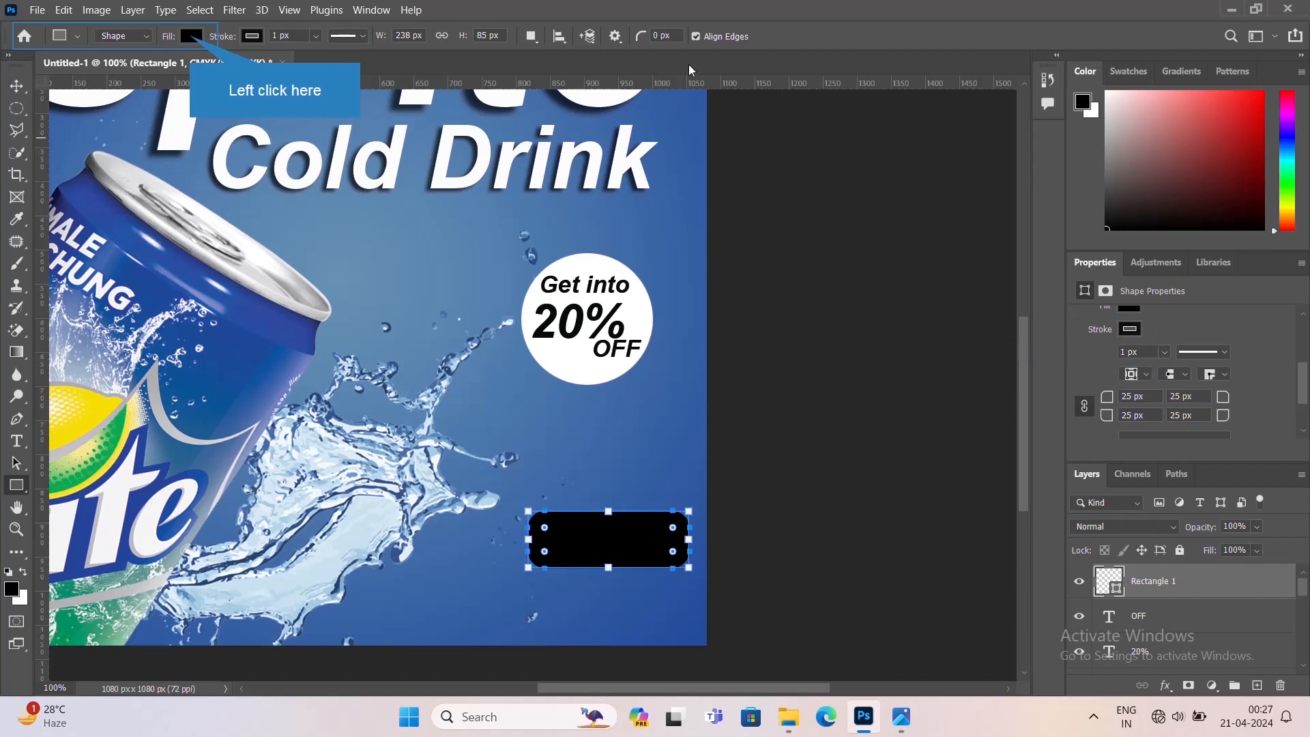
# - Fill the rounded rectangle with white and rasterize its layer
pyautogui.click(191, 36)
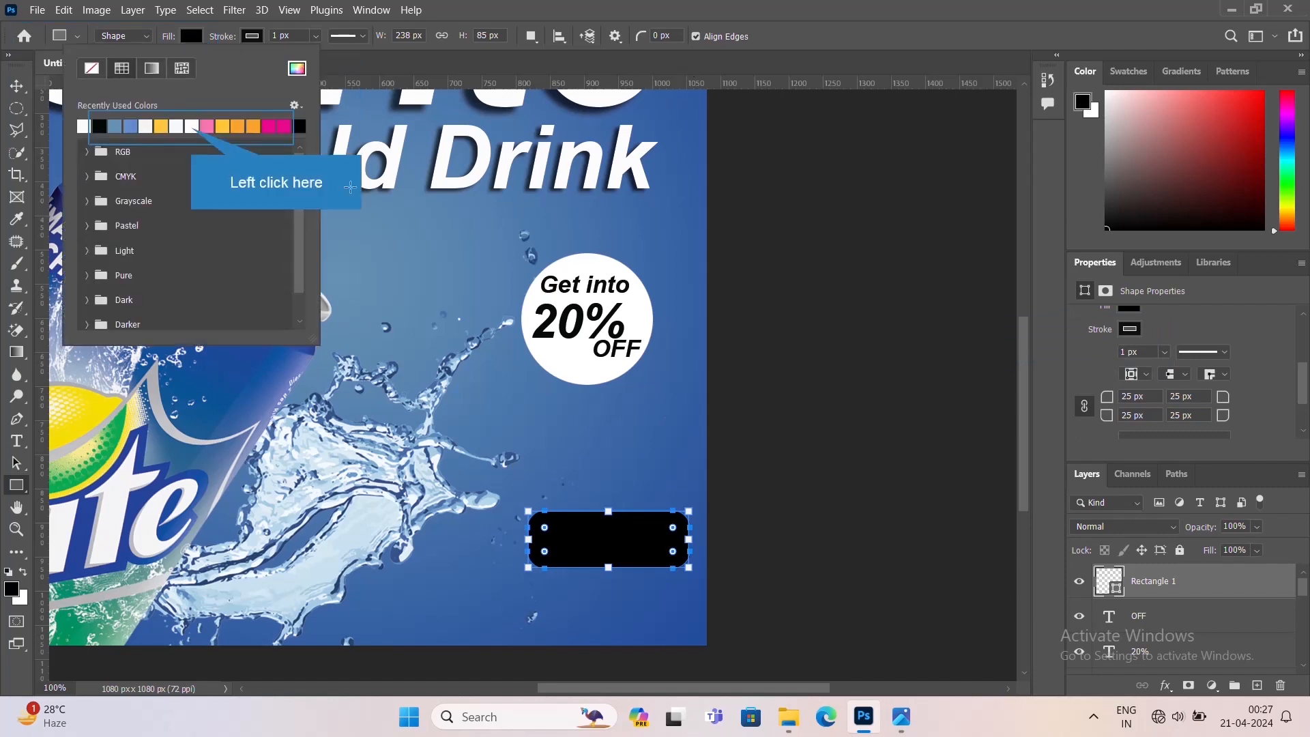
pyautogui.click(194, 126)
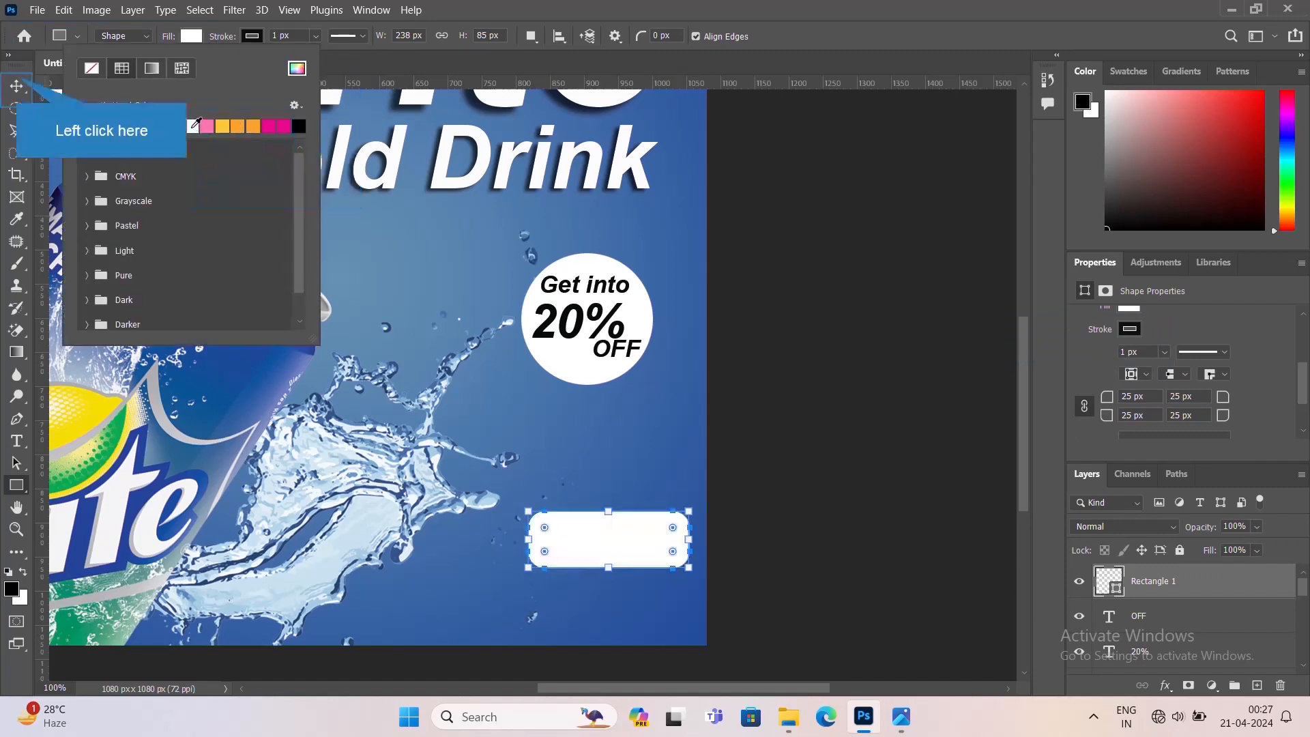
pyautogui.click(18, 97)
pyautogui.rightClick(1154, 585)
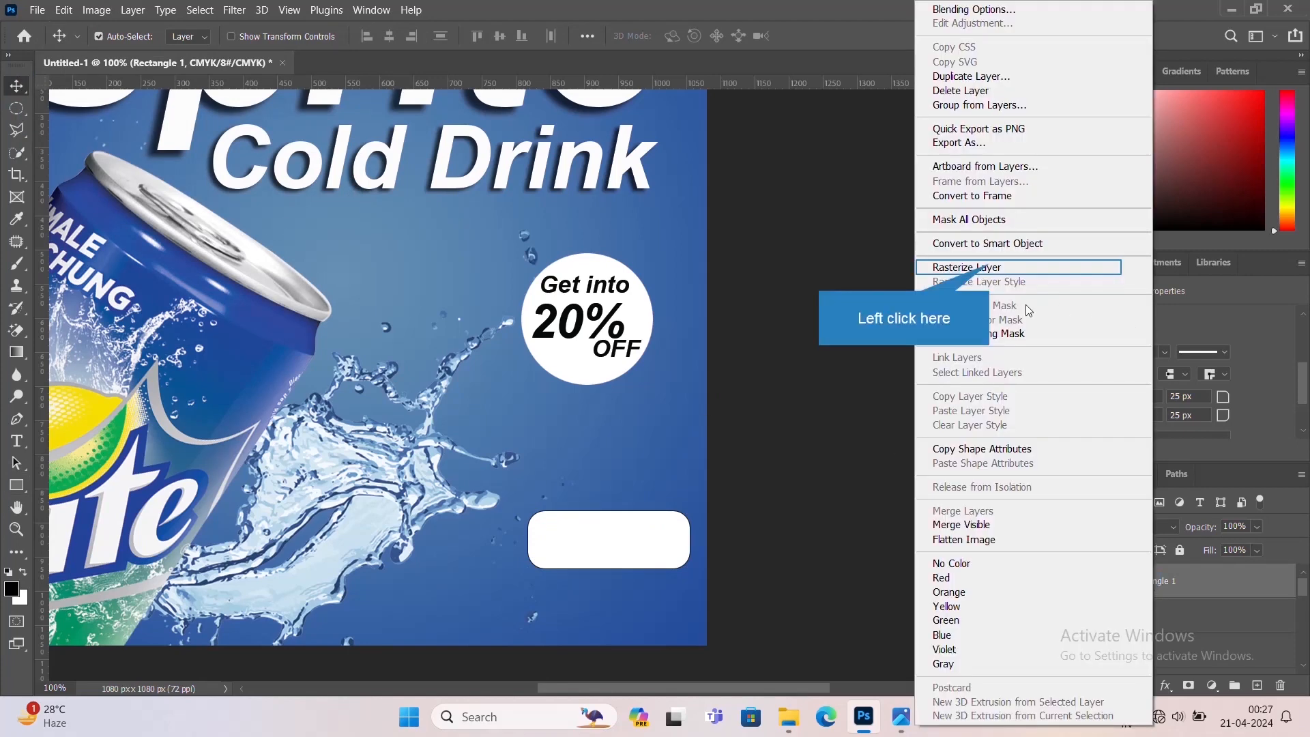
pyautogui.click(991, 267)
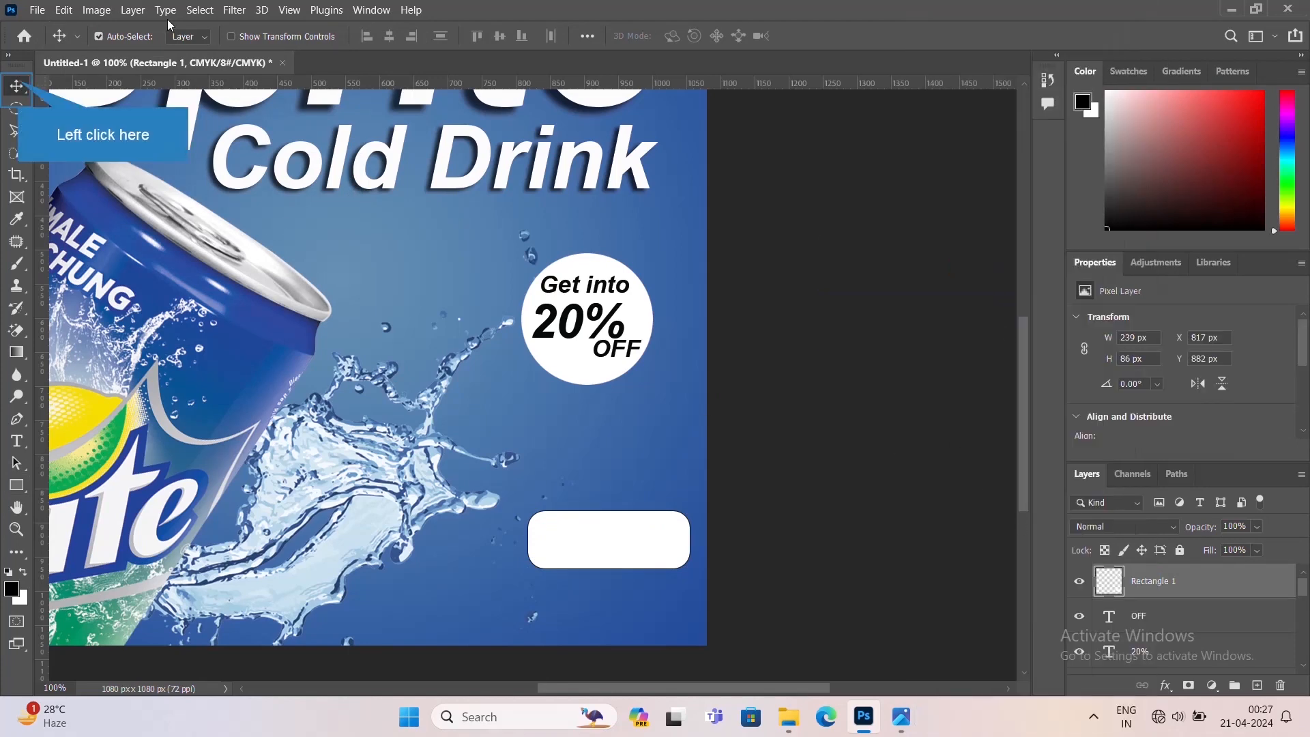
# - Reduce the white rounded rectangle's height to 69 px and move it to about X 785, Y 966 px, near the canvas's lower right corner
pyautogui.click(7, 93)
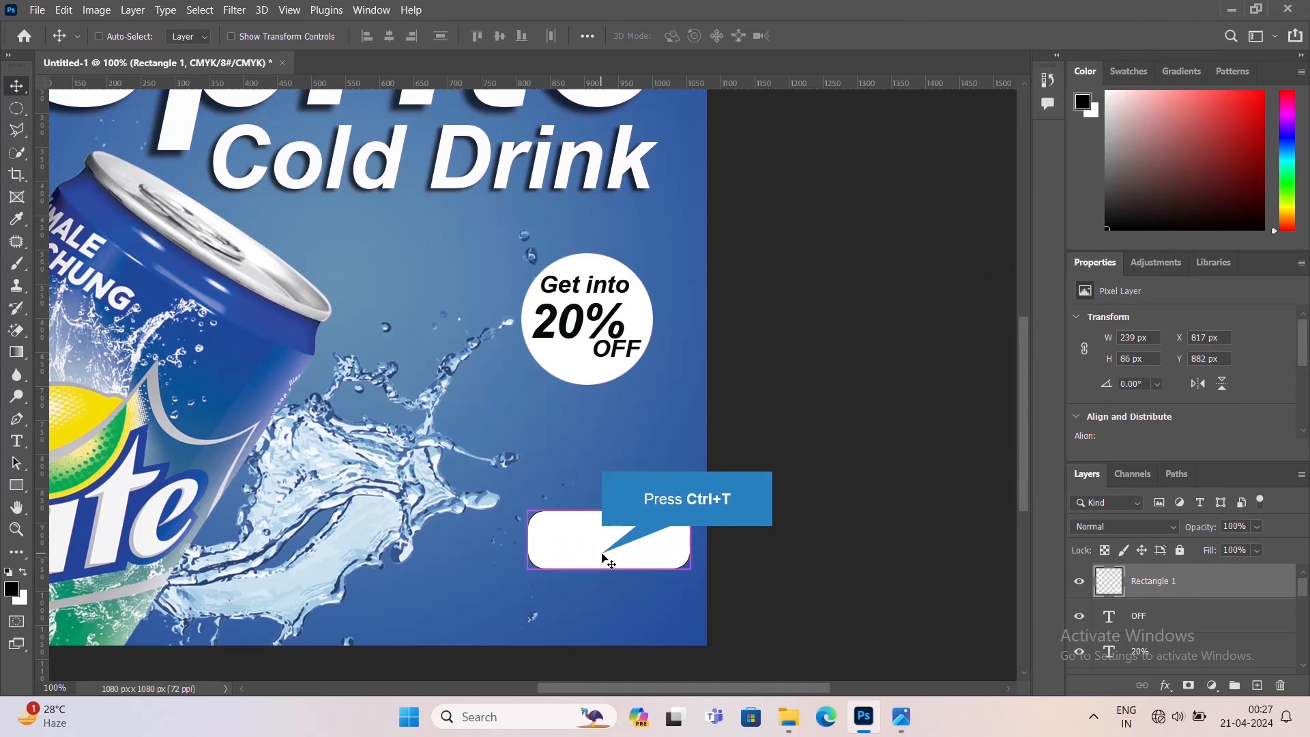
pyautogui.hotkey('ctrl', 't')
pyautogui.moveTo(610, 568)
pyautogui.mouseDown()
pyautogui.moveTo(607, 549)
pyautogui.moveTo(591, 563)
pyautogui.mouseUp()
pyautogui.press('Return')
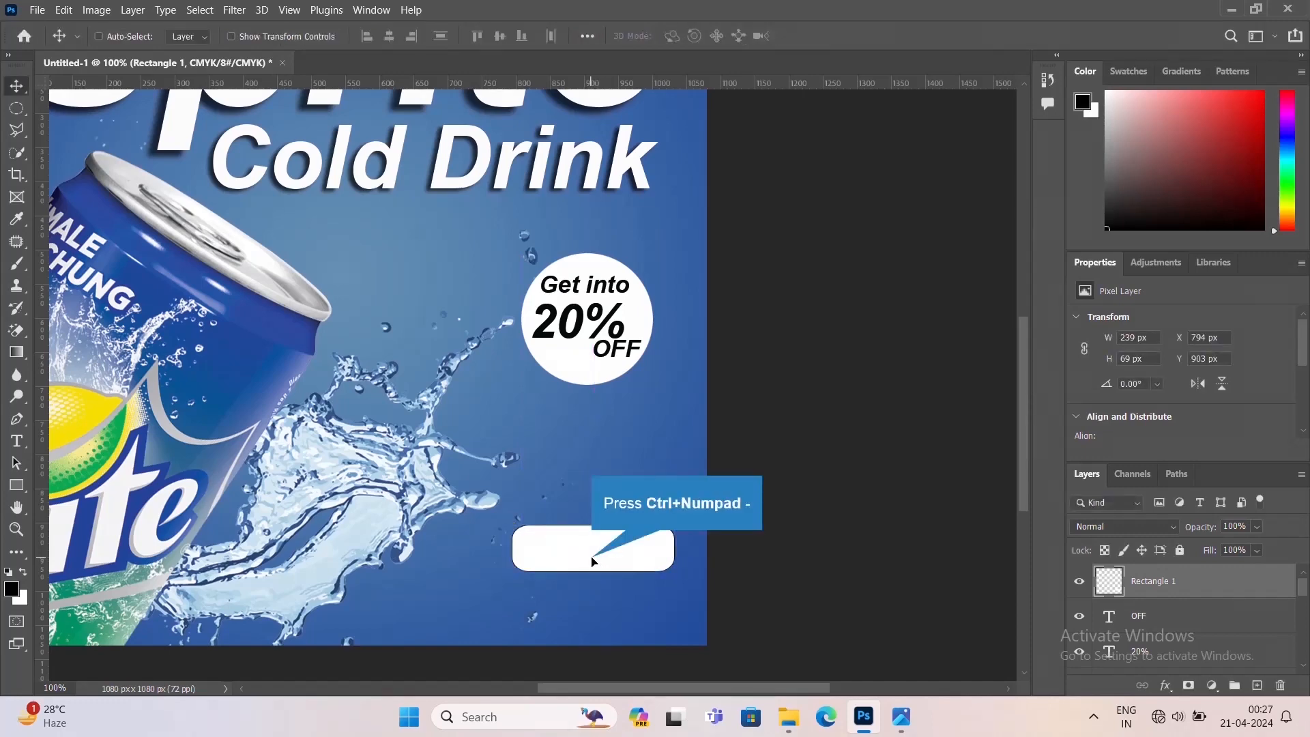
pyautogui.press('ctrl+KP_Subtract')
pyautogui.moveTo(499, 269); pyautogui.dragTo(550, 326)
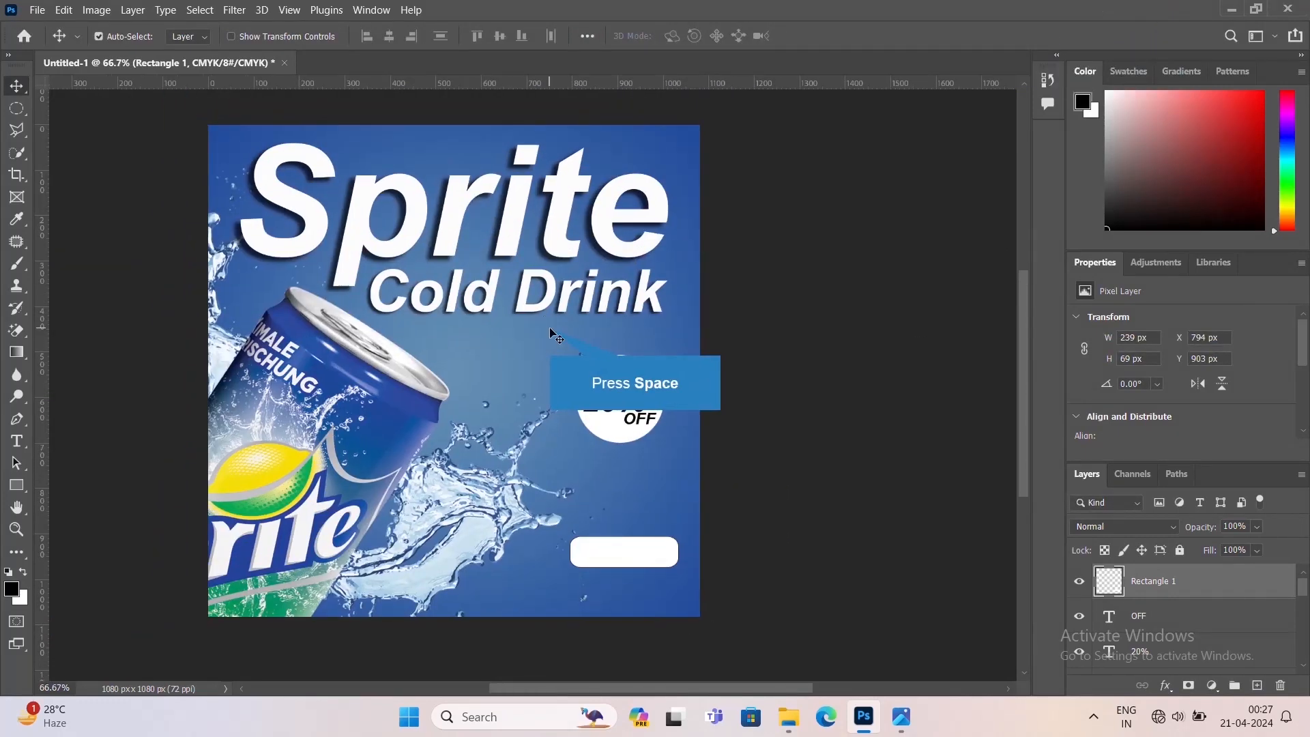
pyautogui.moveTo(624, 554); pyautogui.dragTo(621, 580)
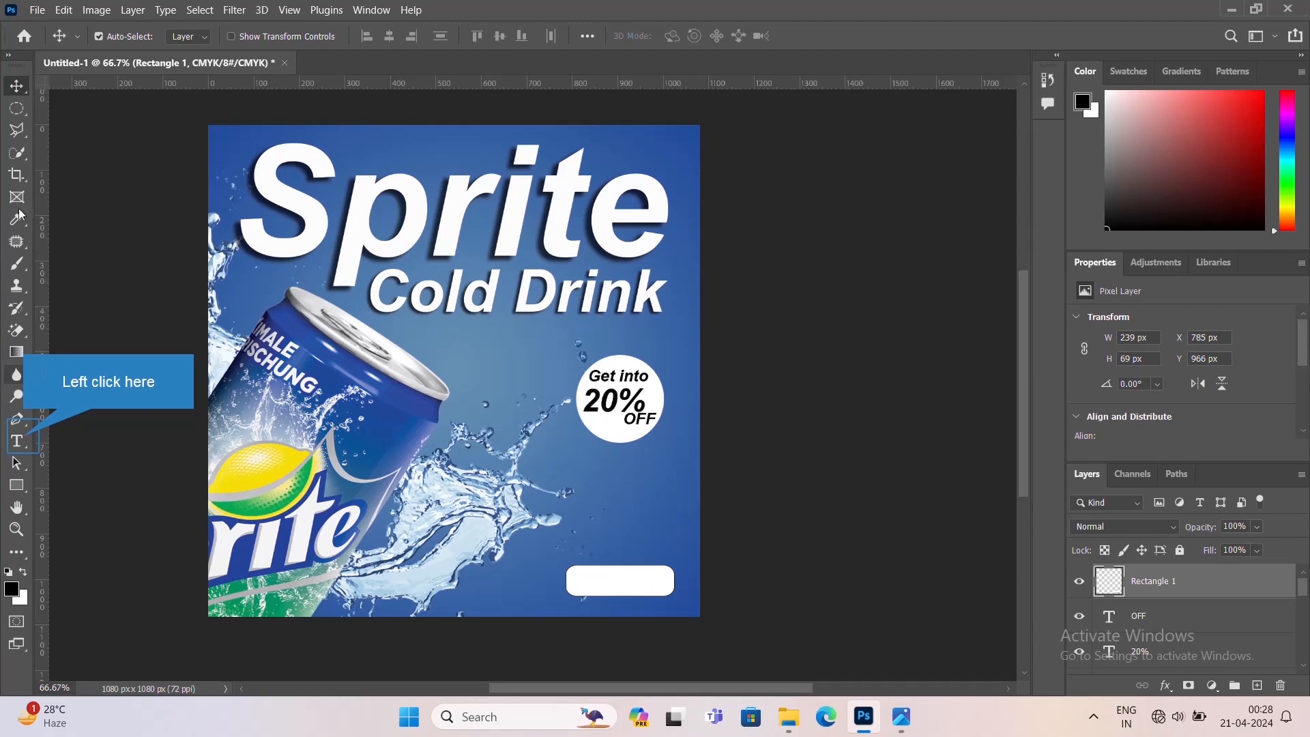
# - Add the black Arial Bold Italic text "ORDER NOW" at 35 pt above the white rounded rectangle
pyautogui.click(16, 441)
pyautogui.click(631, 502)
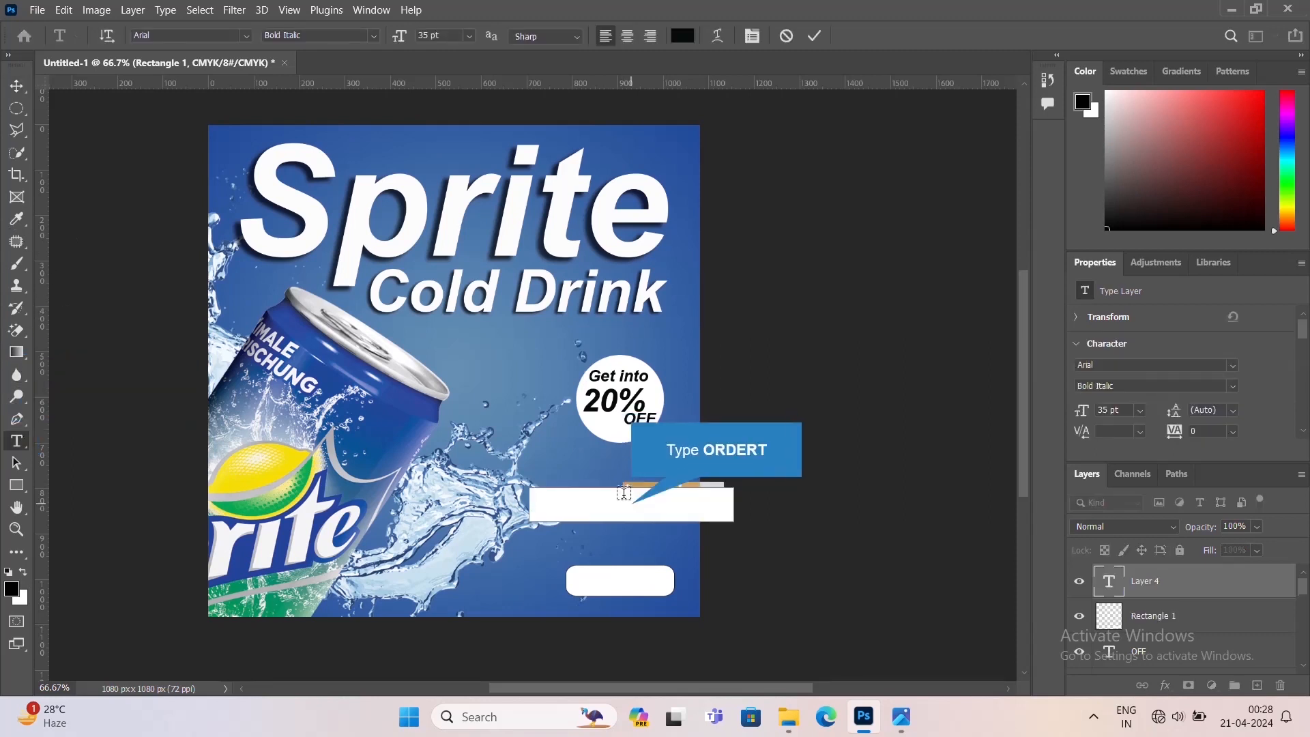
pyautogui.write('ORDERT')
pyautogui.press('BackSpace')
pyautogui.press('BackSpace')
pyautogui.press('BackSpace')
pyautogui.press('BackSpace')
pyautogui.press('BackSpace')
pyautogui.press('BackSpace')
pyautogui.write('N')
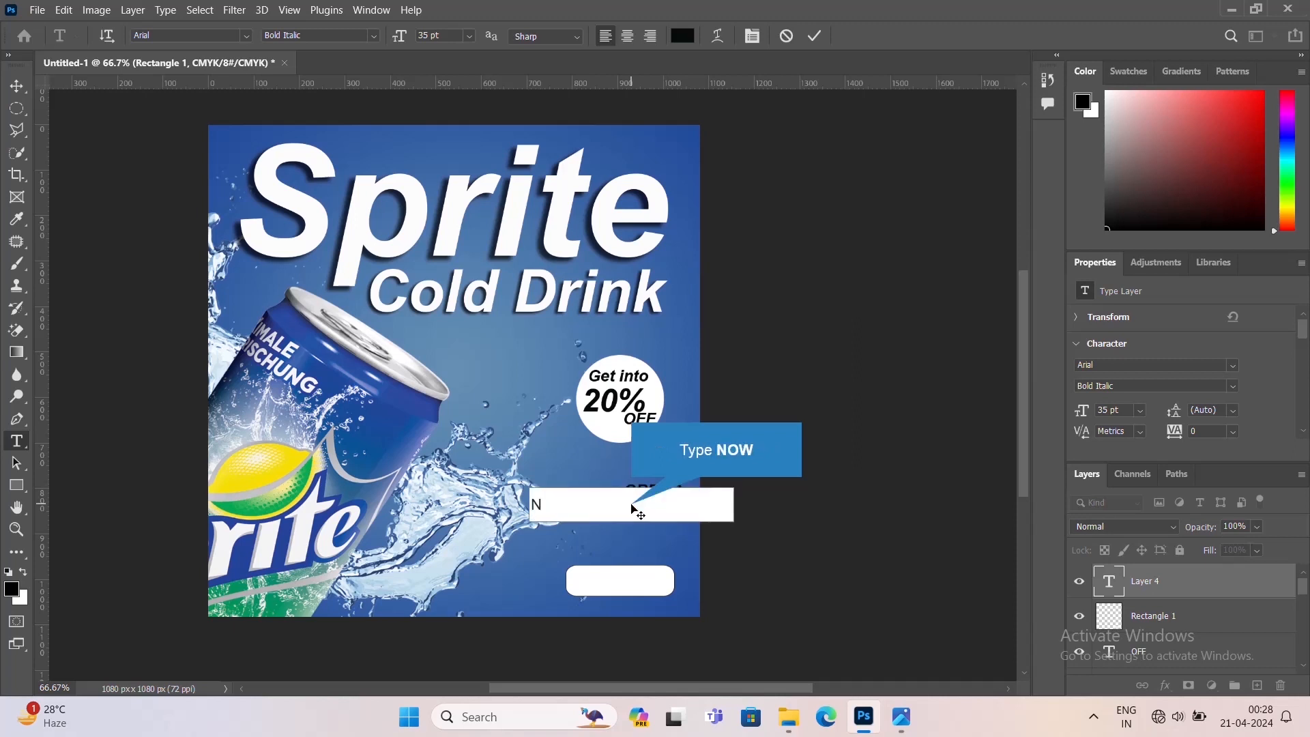
pyautogui.write('OW')
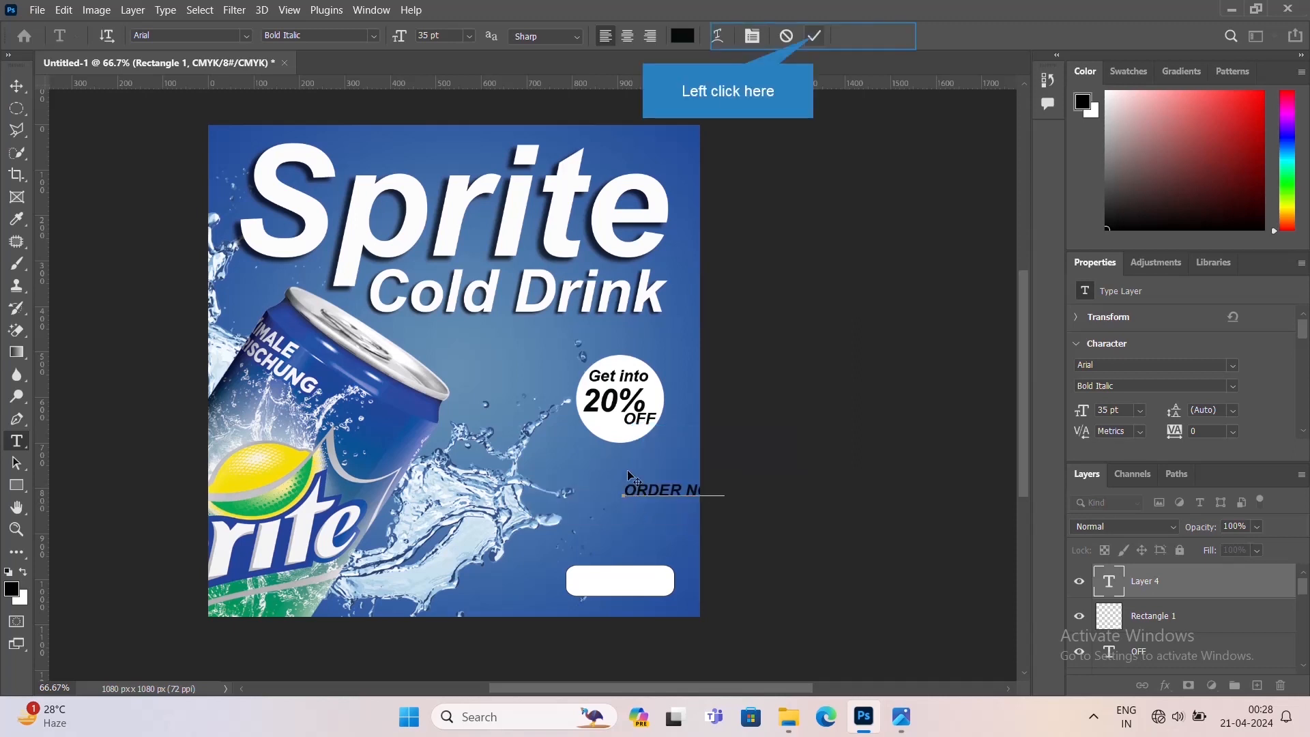
pyautogui.click(816, 35)
# - Move the "ORDER NOW" text onto the white rounded rectangle and nudge it slightly upward
pyautogui.click(17, 86)
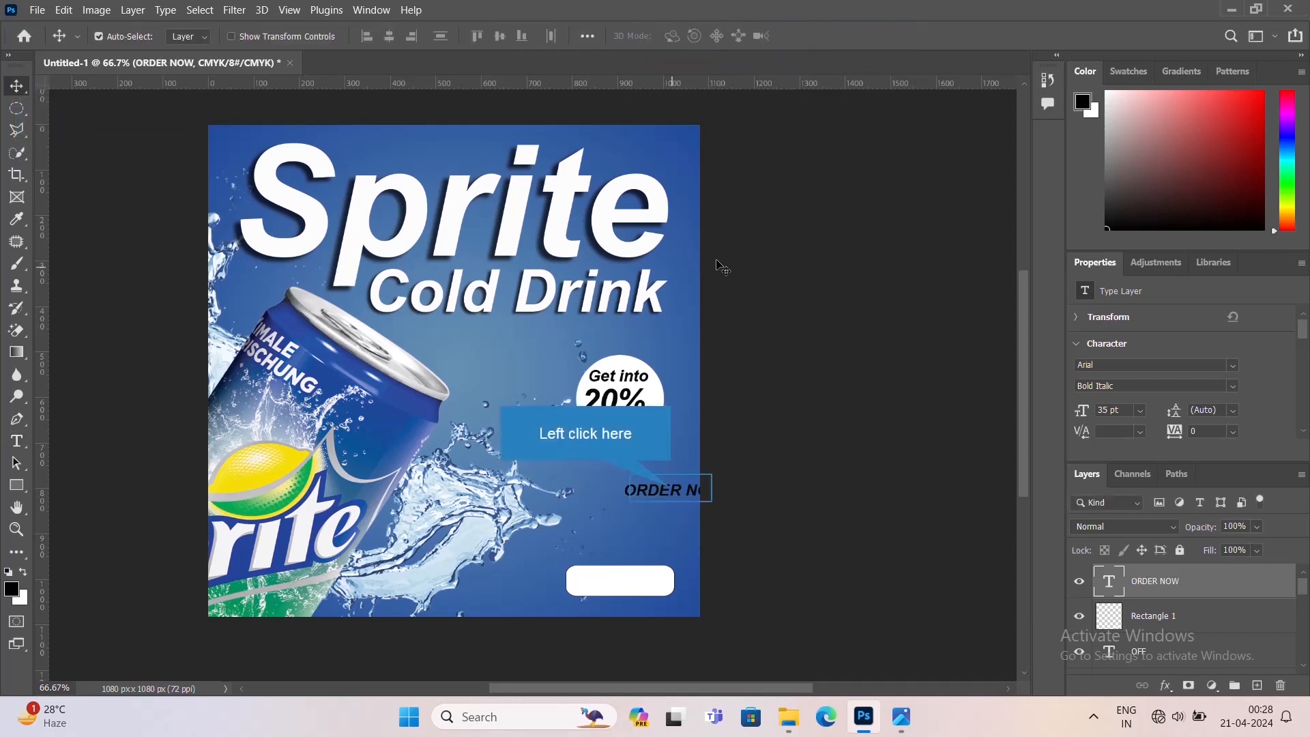
pyautogui.moveTo(678, 497); pyautogui.dragTo(639, 379)
pyautogui.press('ctrl+KP_Add')
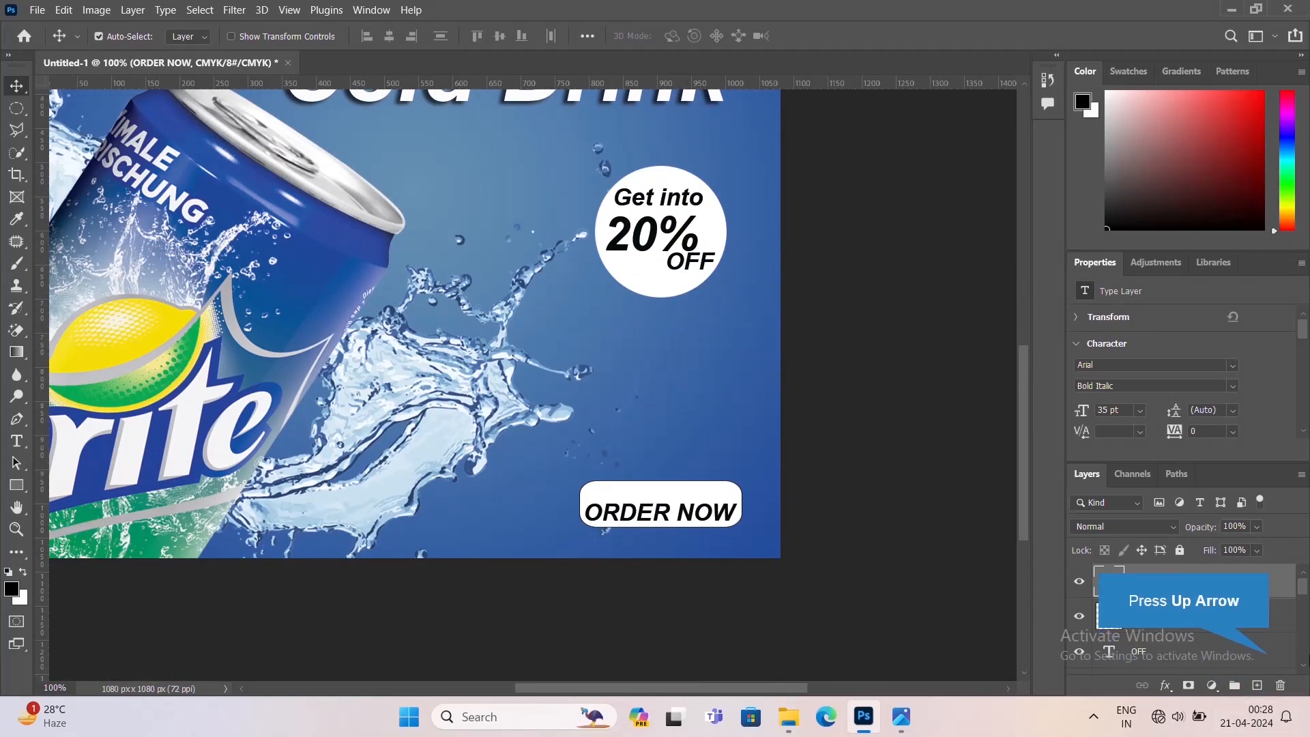
pyautogui.press('Up')
pyautogui.press('Up')
pyautogui.press('Up')
pyautogui.press('Up')
pyautogui.press('Up')
pyautogui.press('Up')
pyautogui.press('Up')
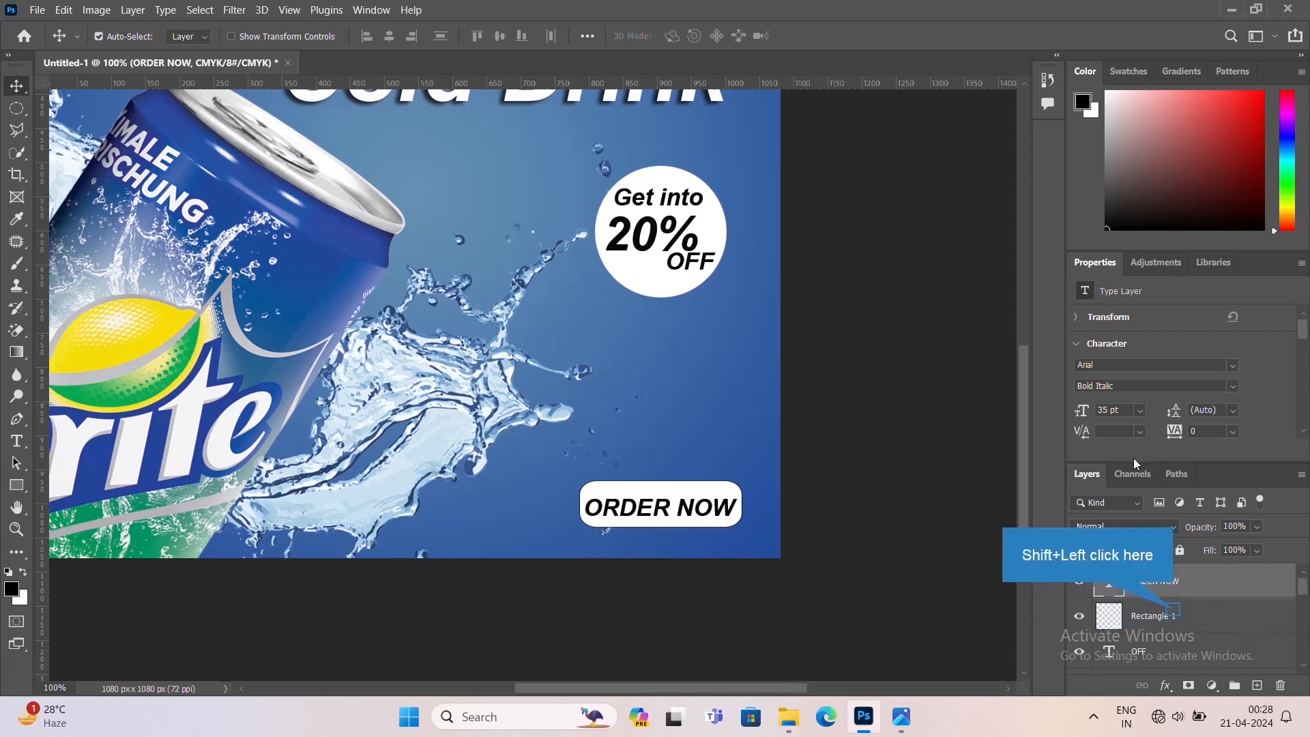
# - Align the vertical centres of the "ORDER NOW" text and the white rounded rectangle
pyautogui.keyDown('shift'); pyautogui.click(1169, 607); pyautogui.keyUp('shift')
pyautogui.click(500, 37)
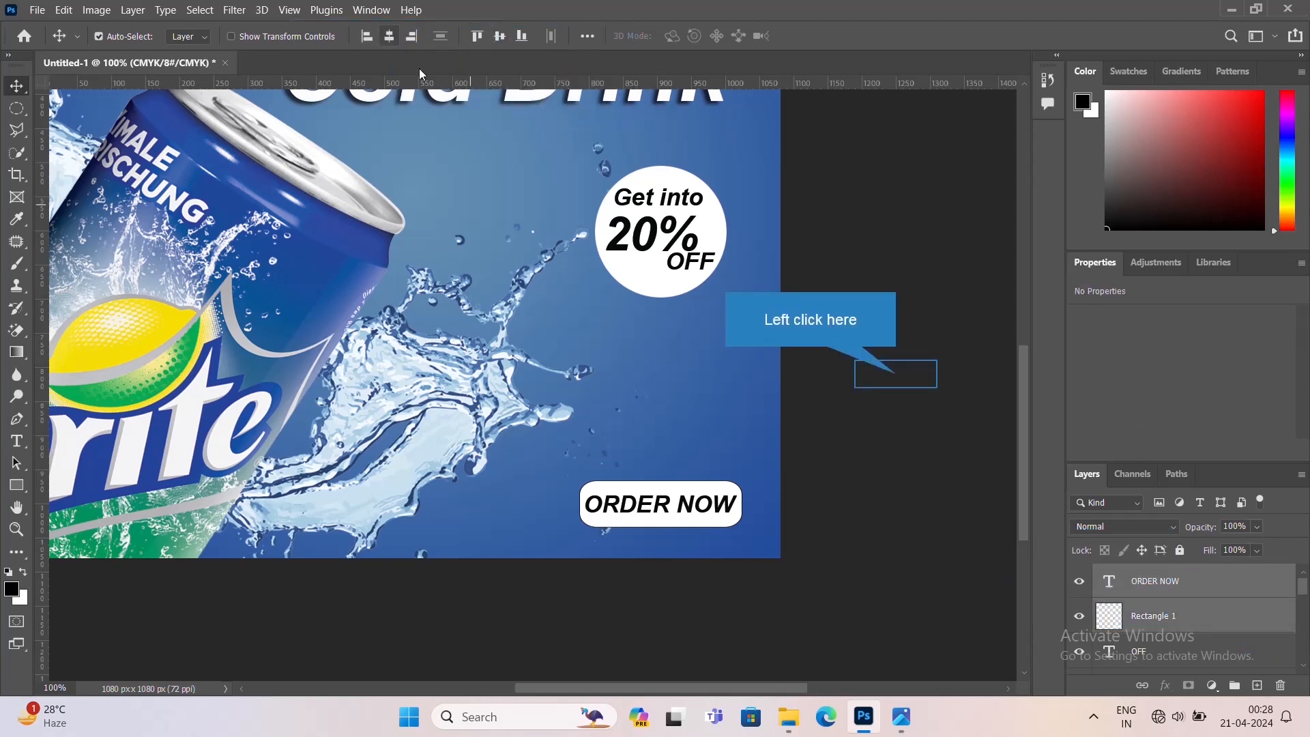
pyautogui.click(897, 377)
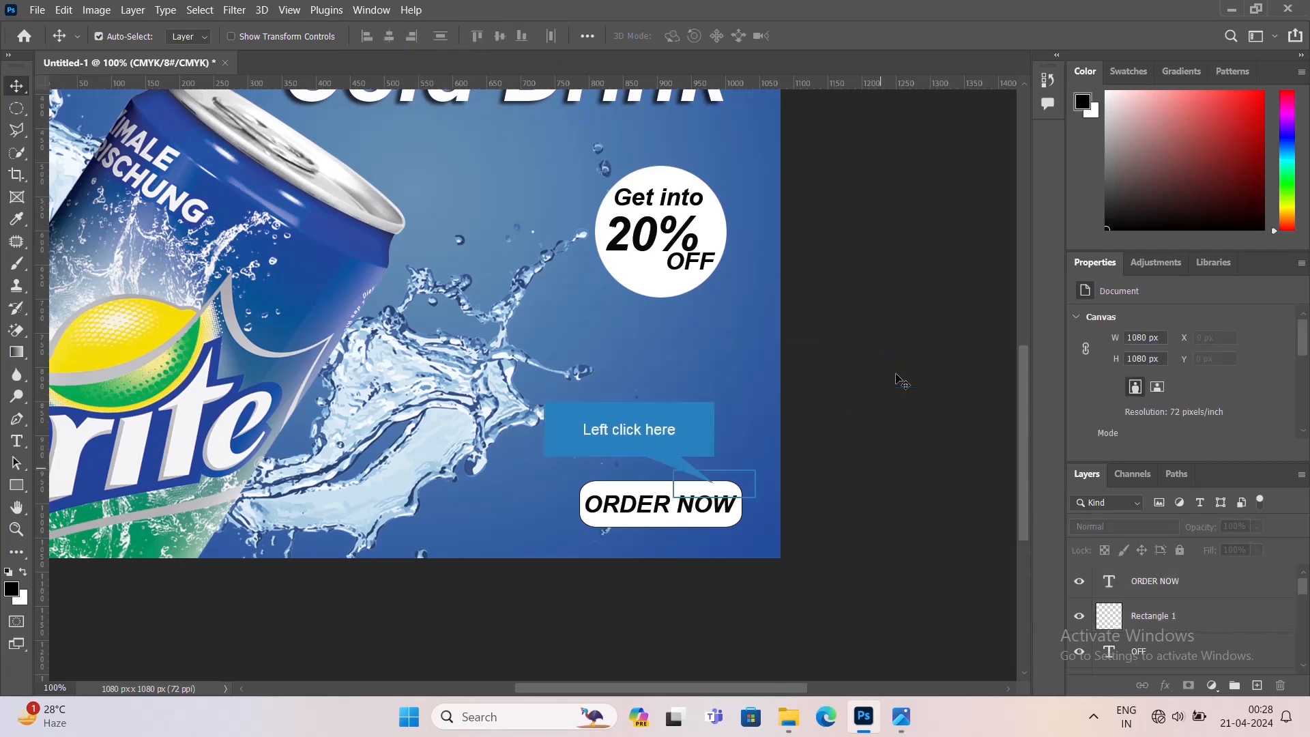
# - Add a drop shadow with an 8 px distance to the white rounded rectangle behind "ORDER NOW"
pyautogui.click(722, 490)
pyautogui.click(1171, 685)
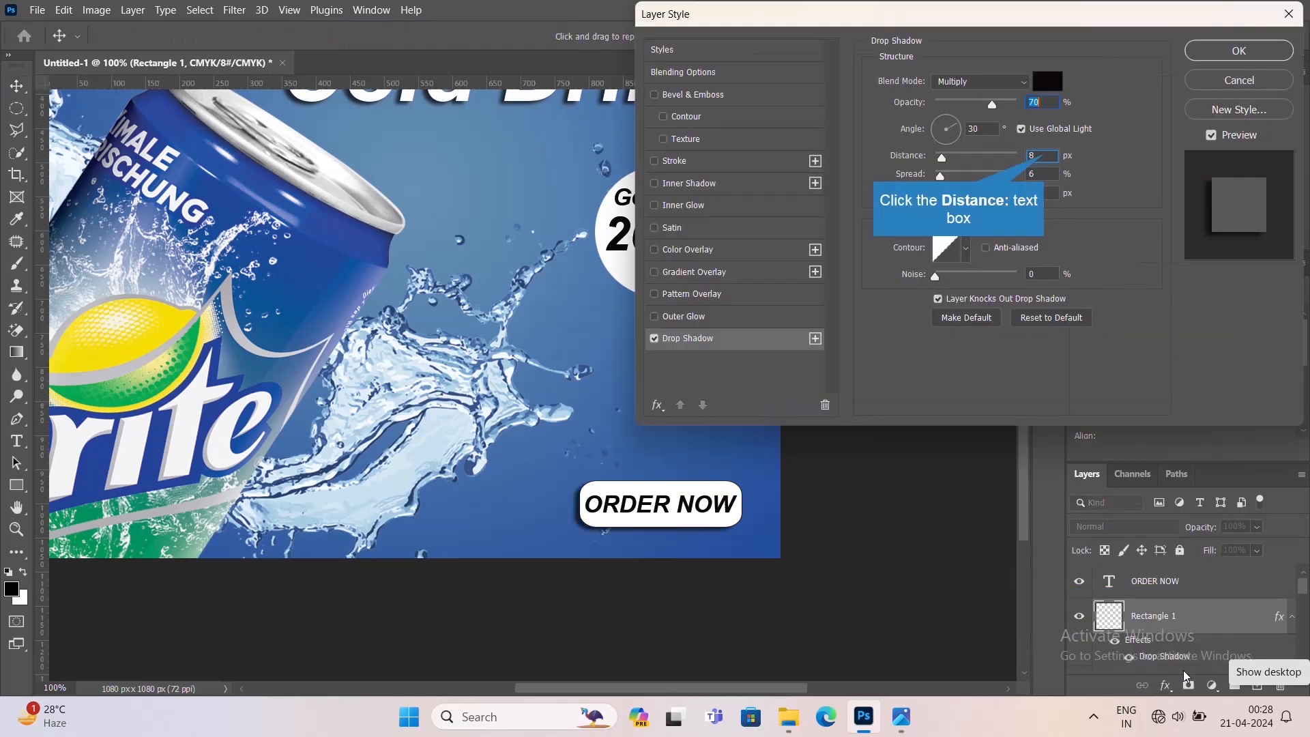
pyautogui.click(1041, 156)
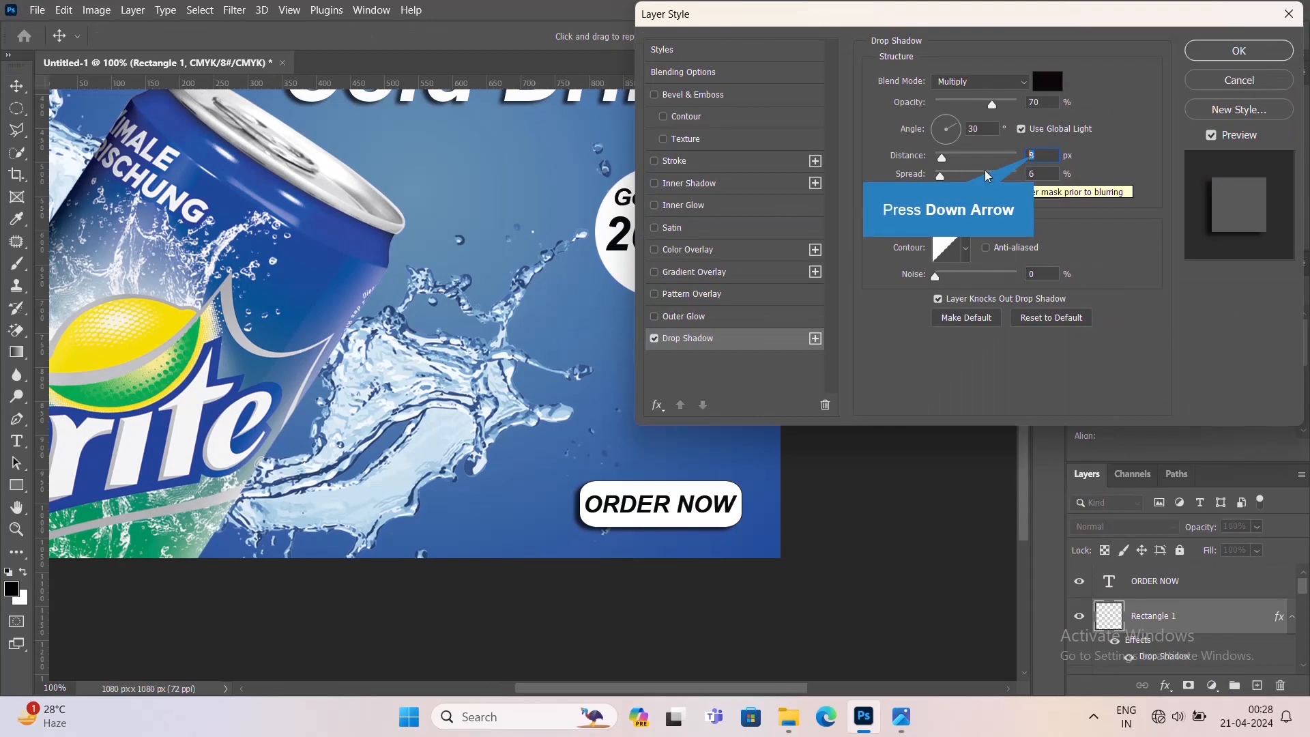
pyautogui.press('Down')
pyautogui.press('Down')
pyautogui.press('Down')
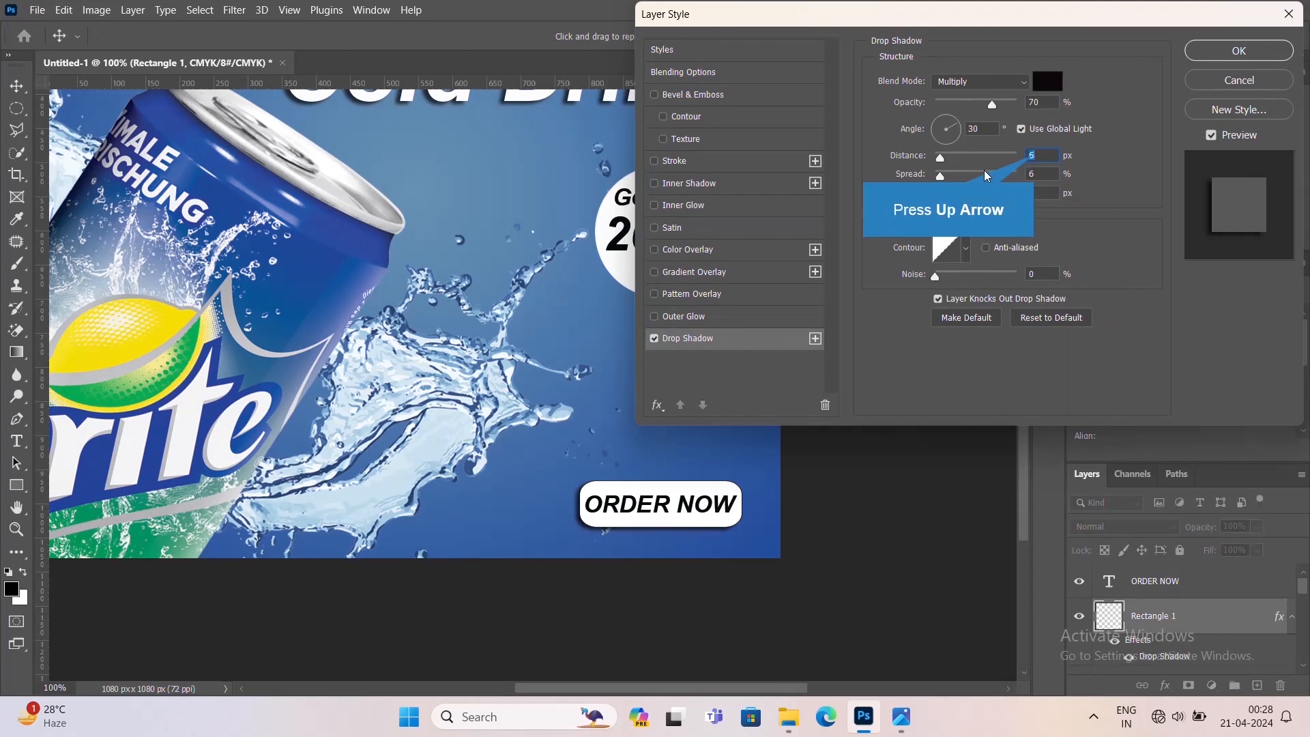
pyautogui.press('Up')
pyautogui.press('Up')
pyautogui.press('Up')
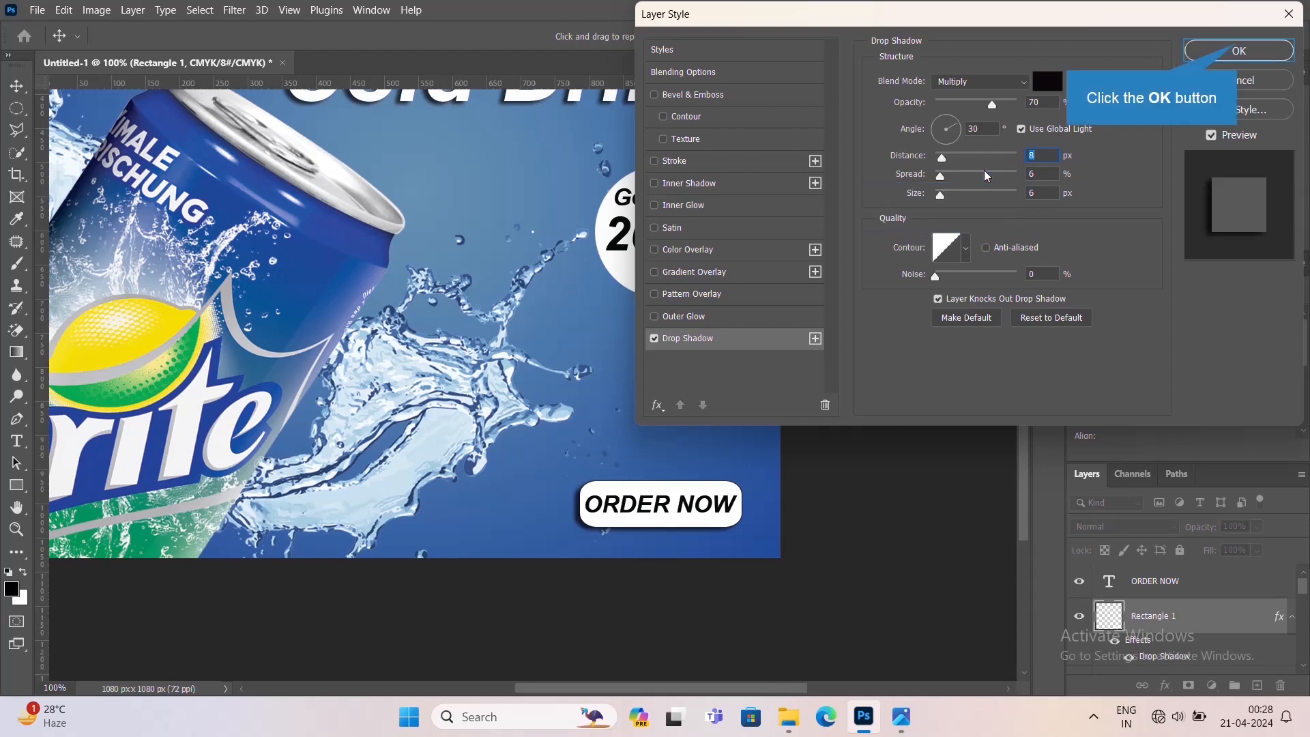
pyautogui.click(1240, 48)
pyautogui.press('ctrl+KP_Subtract')
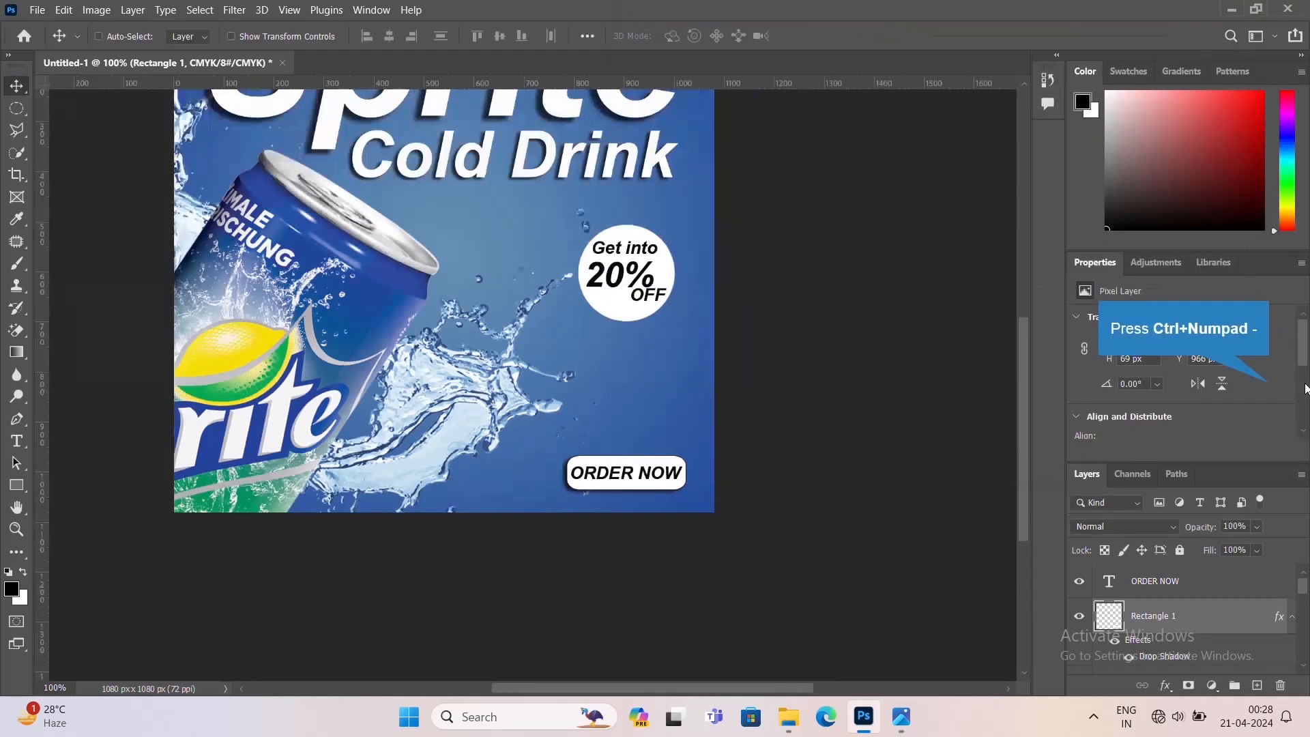
pyautogui.press('space')
pyautogui.moveTo(518, 300); pyautogui.dragTo(583, 292)
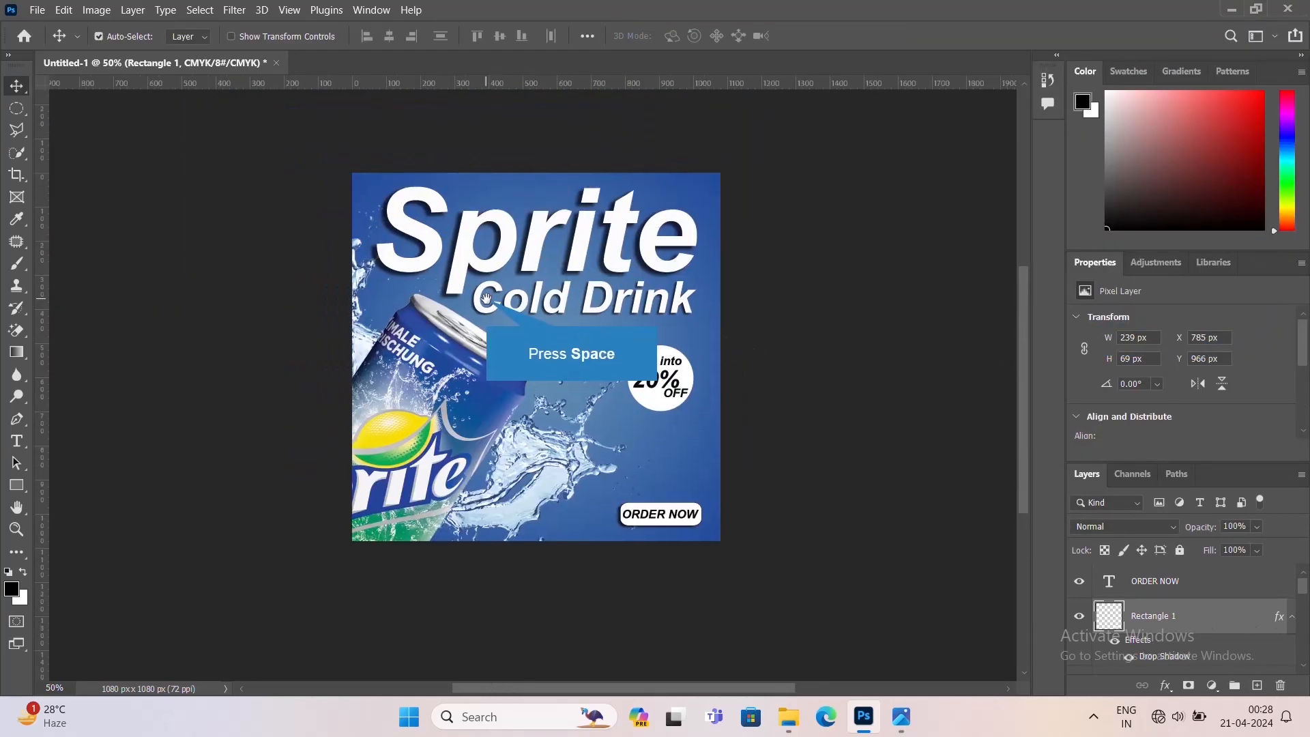